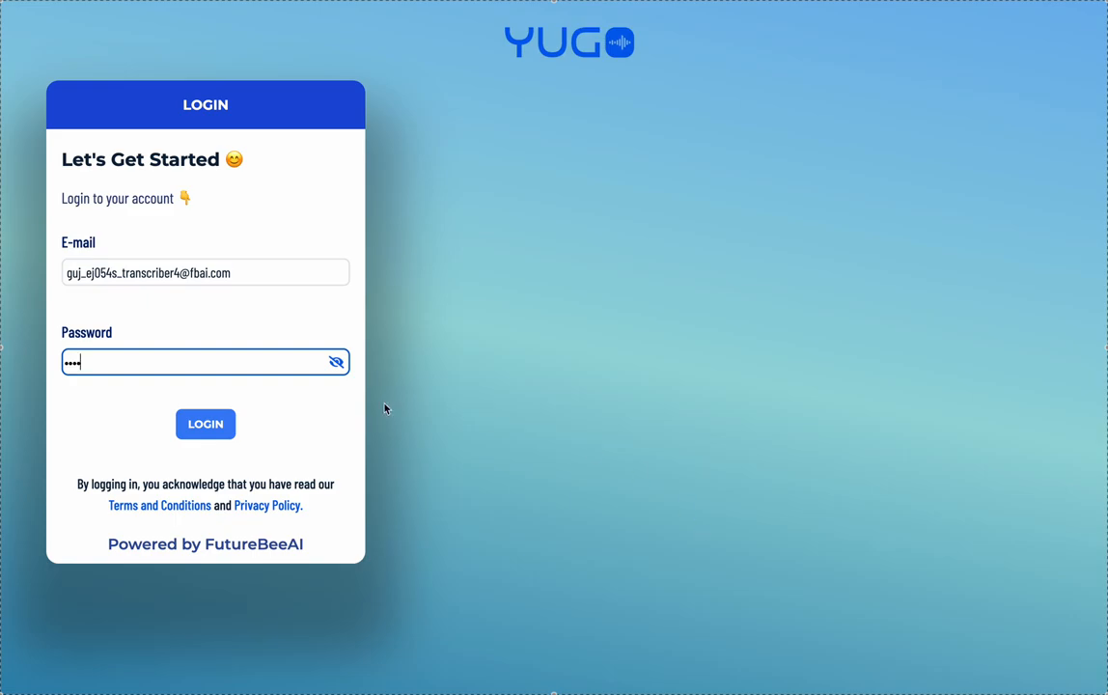
# - Submit the login form with the account e-mail and password
pyautogui.click(224, 428)
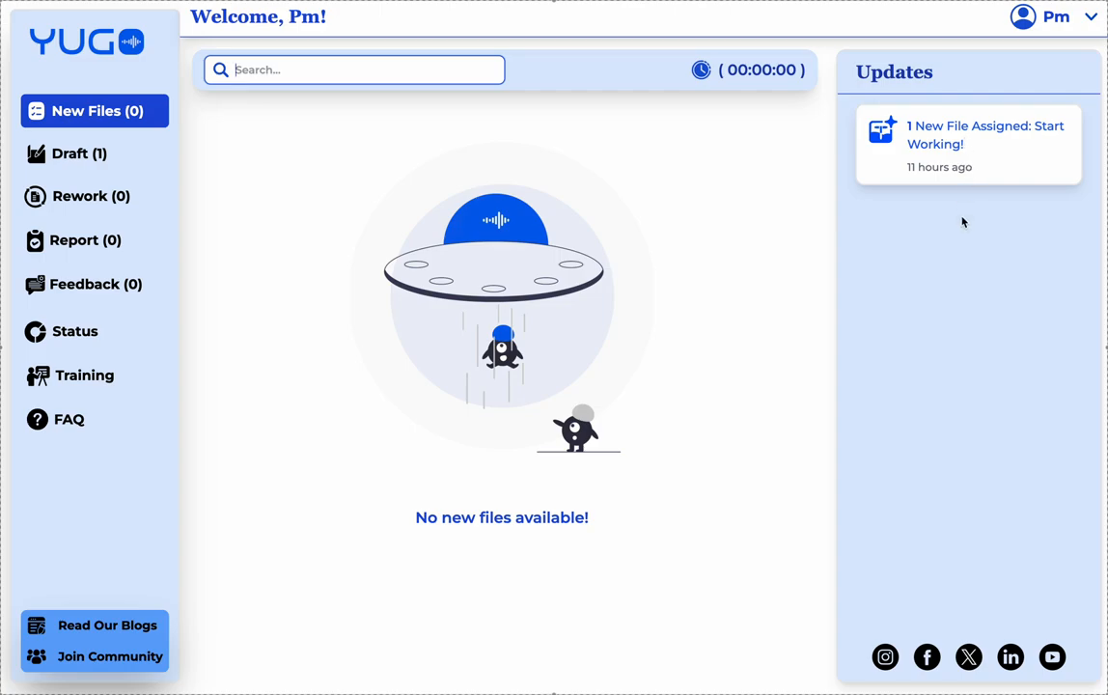
# - Show the Draft files and copy the Room-No-2 file name
pyautogui.click(94, 161)
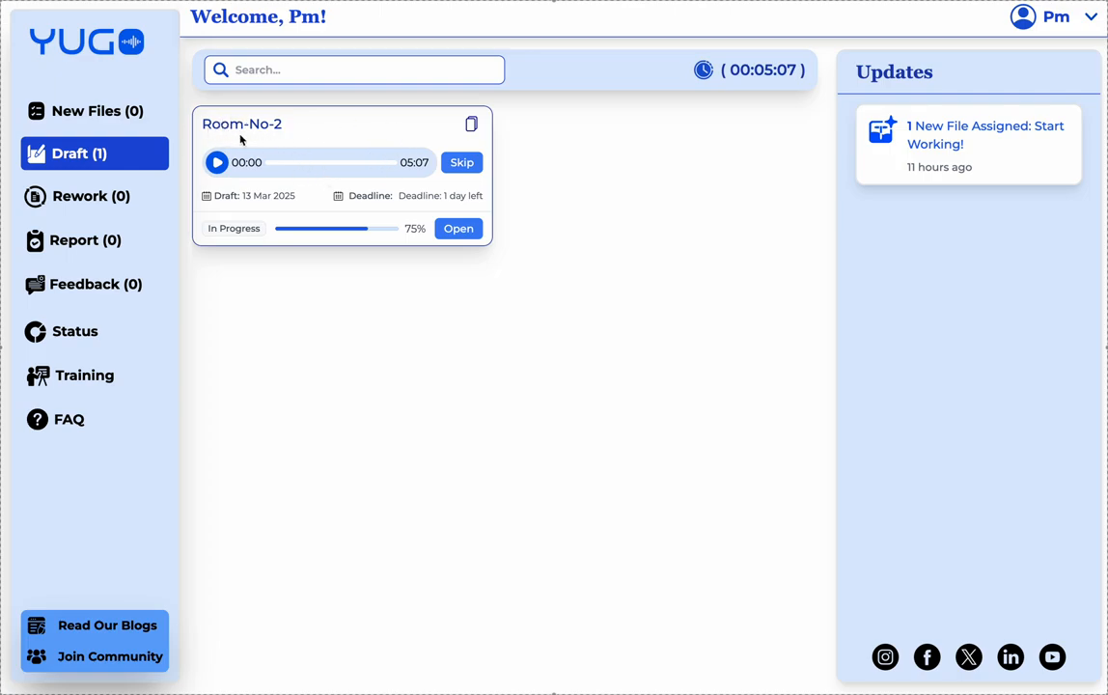
pyautogui.click(471, 125)
# - Start skipping Room-No-2, view the skip reasons without choosing one, then cancel the skip
pyautogui.click(464, 163)
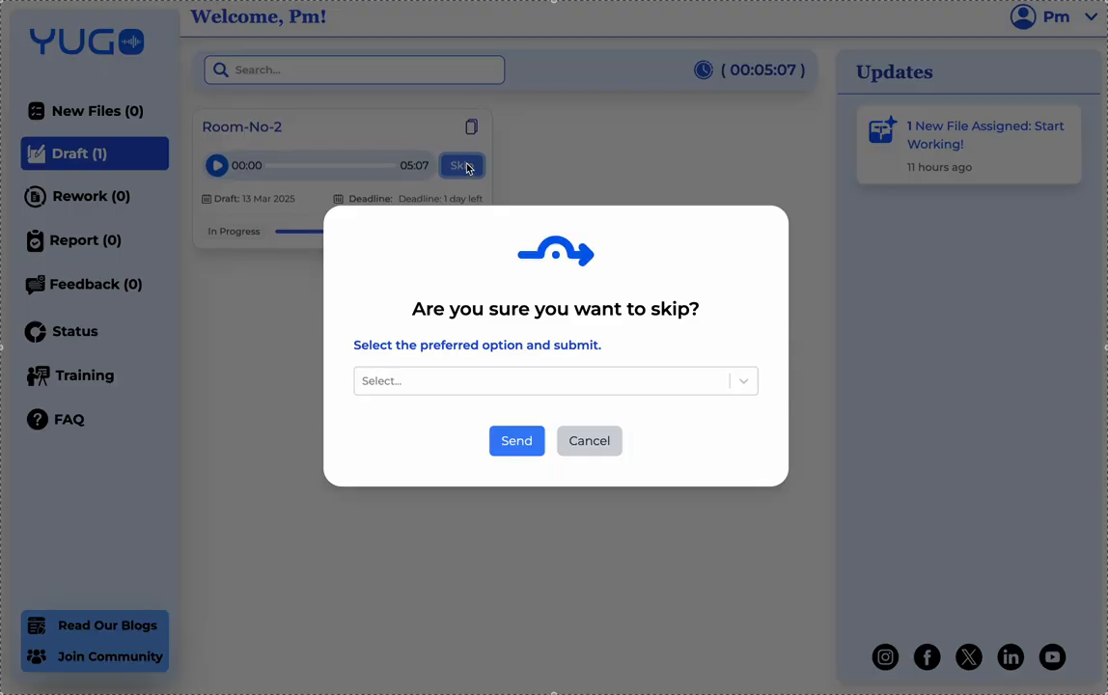
pyautogui.click(493, 380)
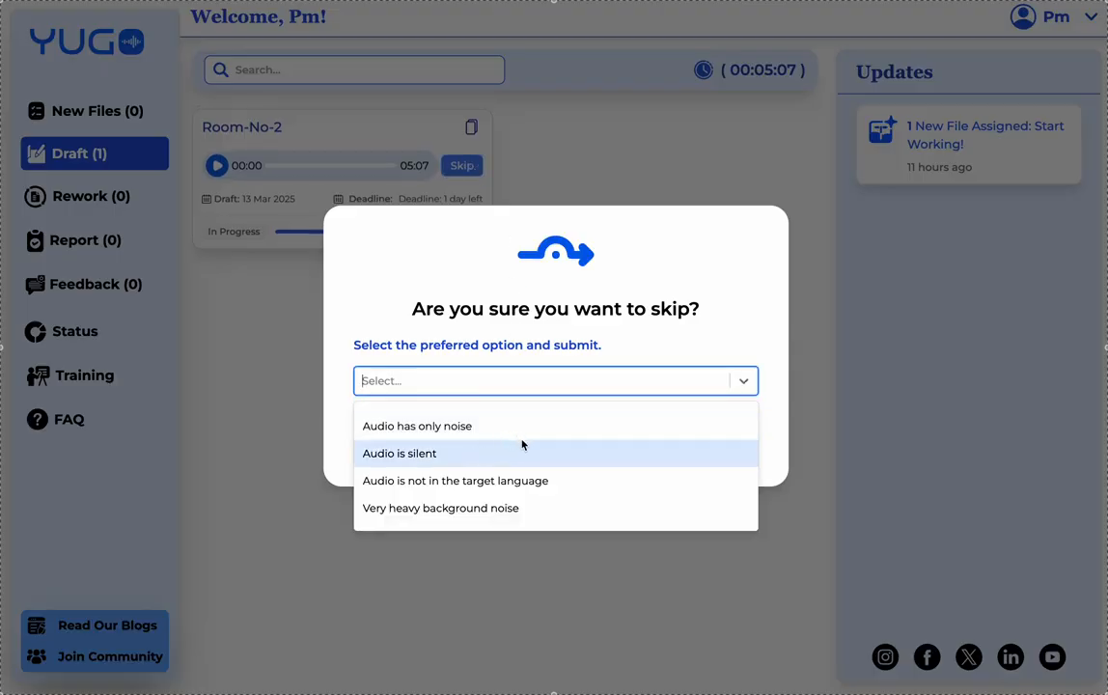
pyautogui.click(457, 339)
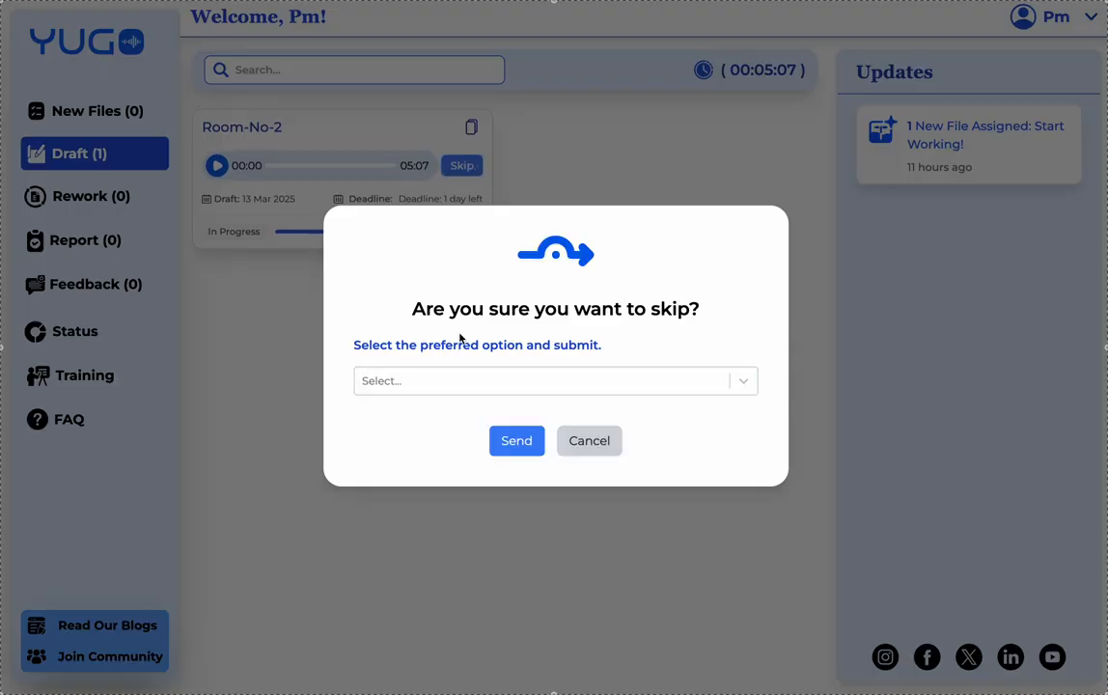
pyautogui.click(594, 445)
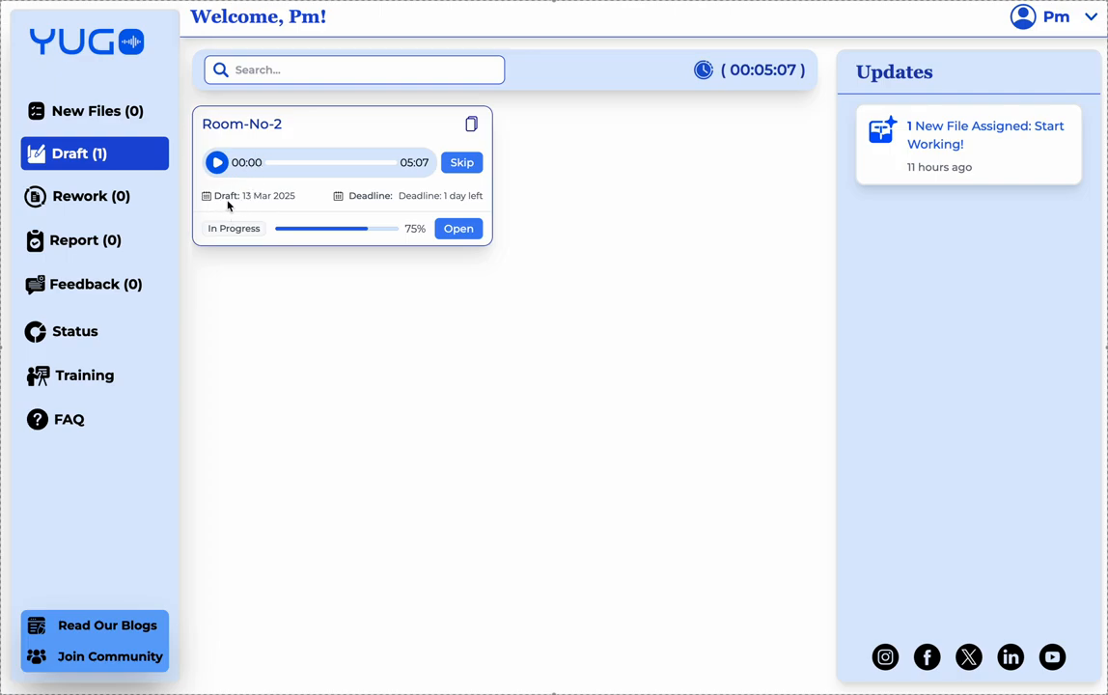
# - Open Room-No-2 in the editor, copy its name, play briefly and skip ahead to 0:05:559
pyautogui.click(460, 230)
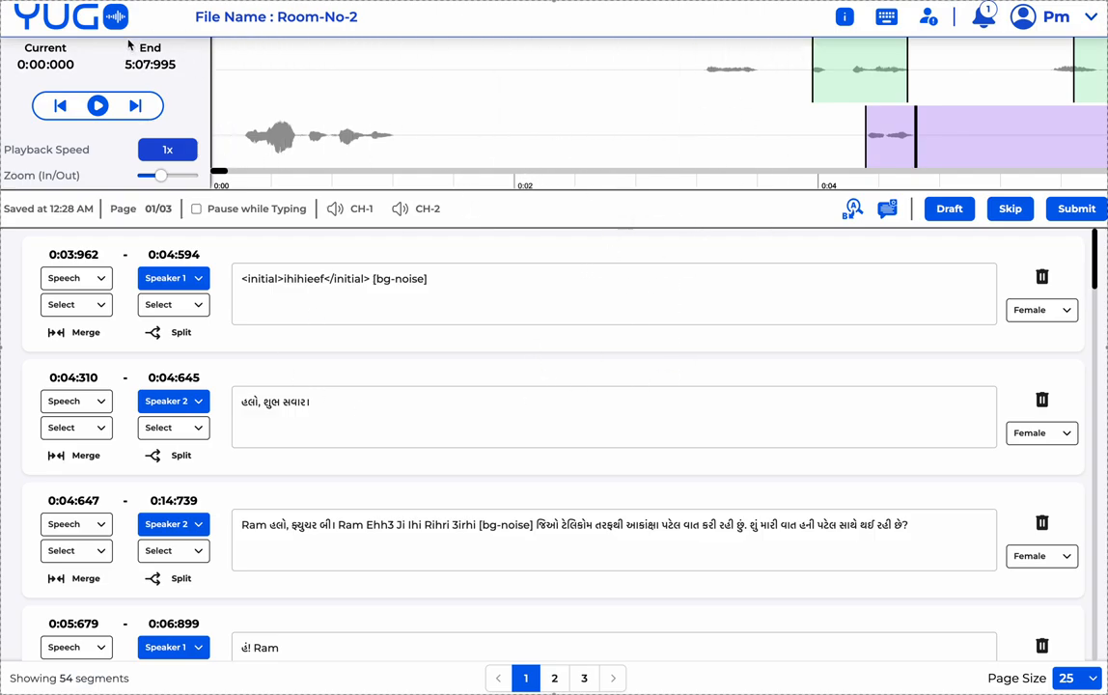
pyautogui.click(287, 25)
pyautogui.click(97, 106)
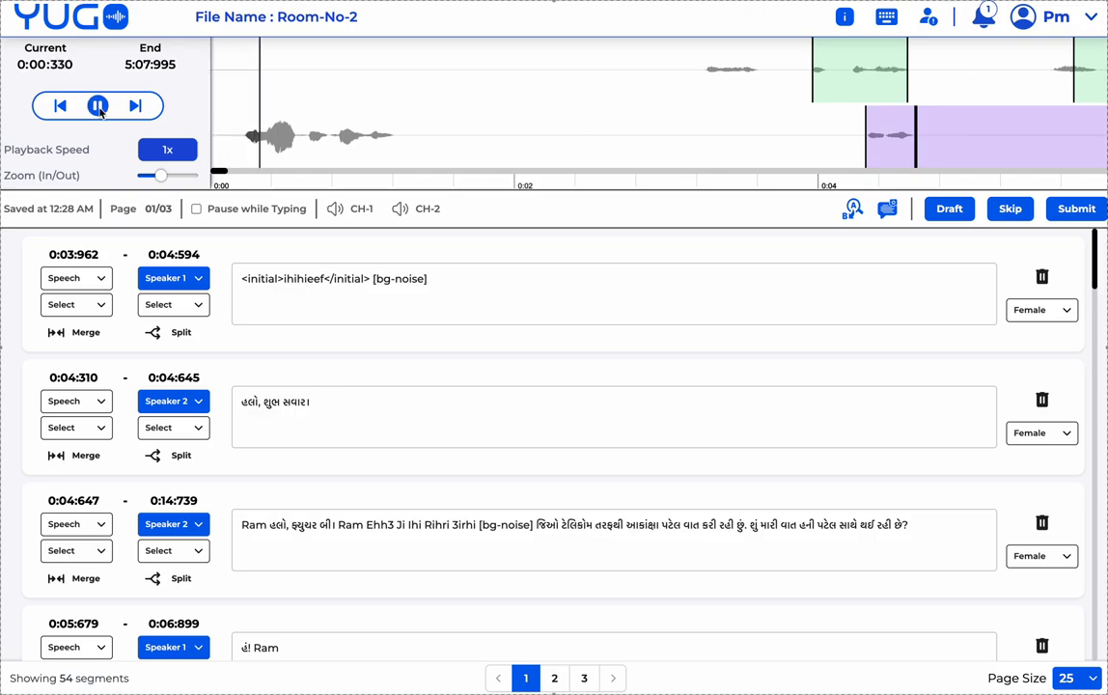
pyautogui.click(100, 107)
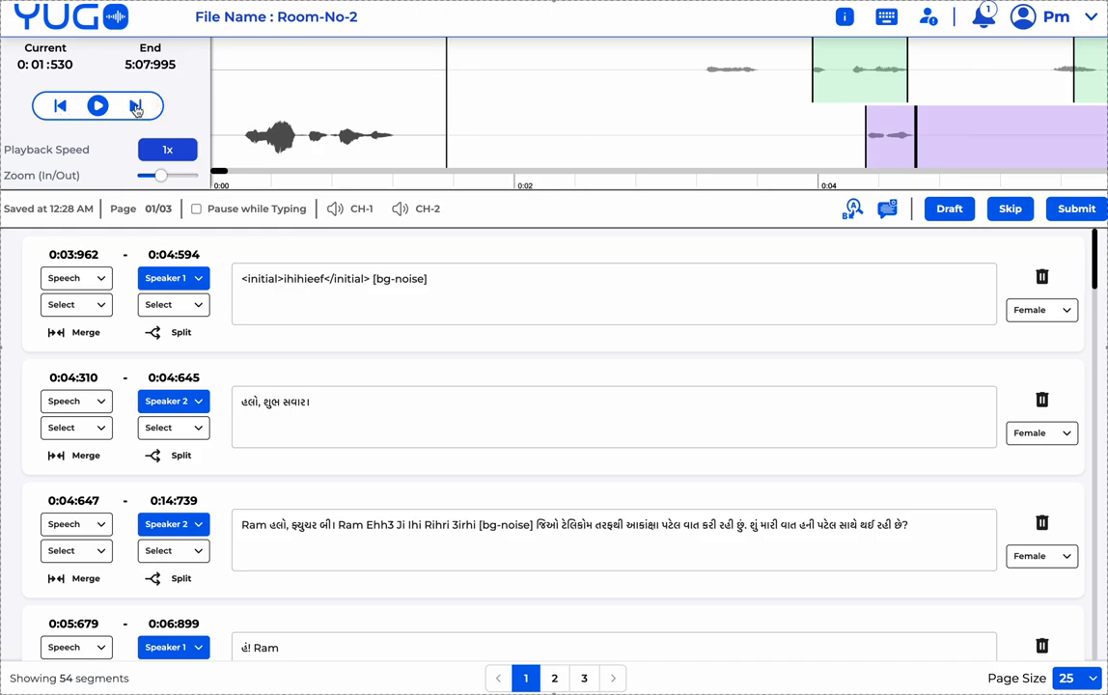
pyautogui.click(136, 106)
pyautogui.click(137, 106)
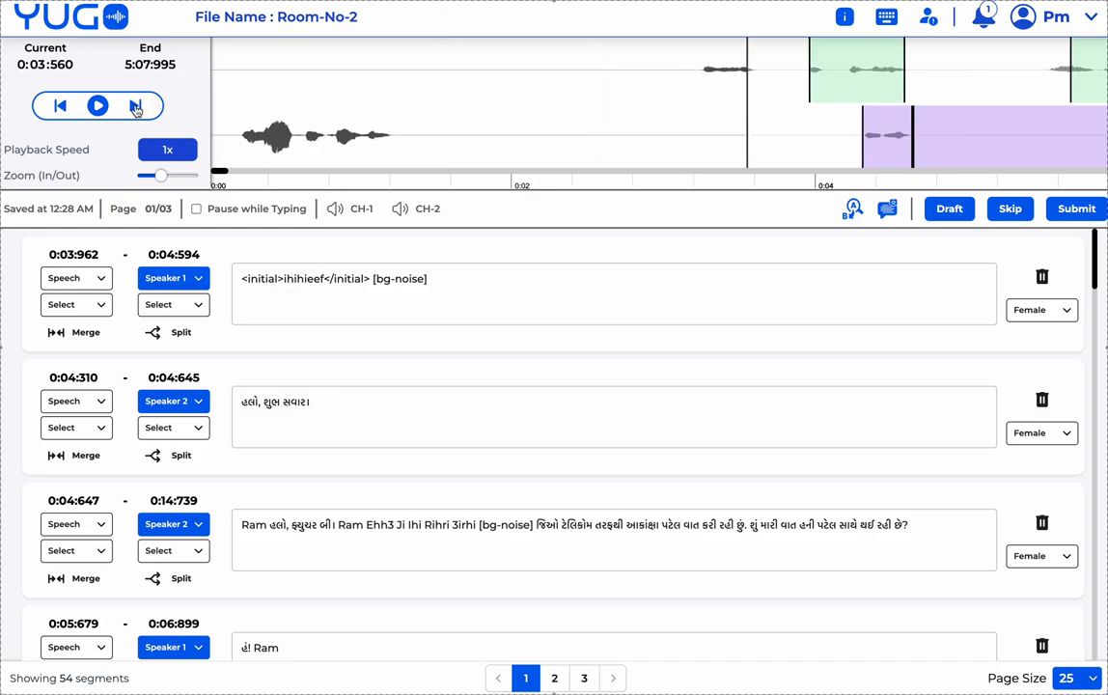
pyautogui.click(136, 107)
pyautogui.click(136, 107)
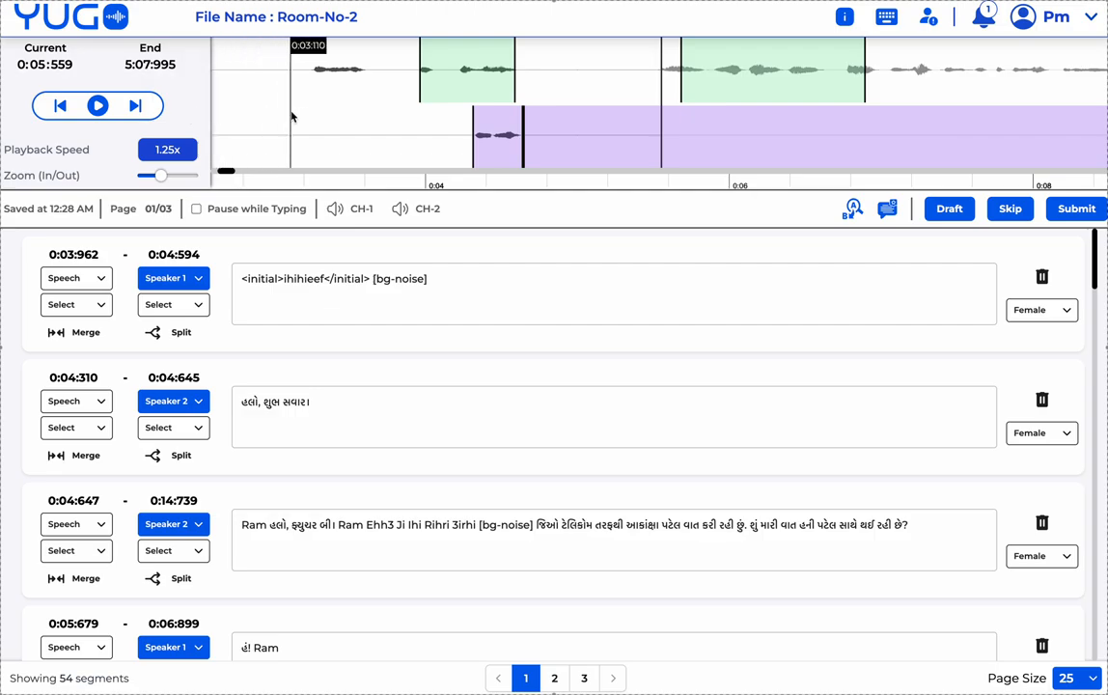
pyautogui.scroll(4, 291, 114)
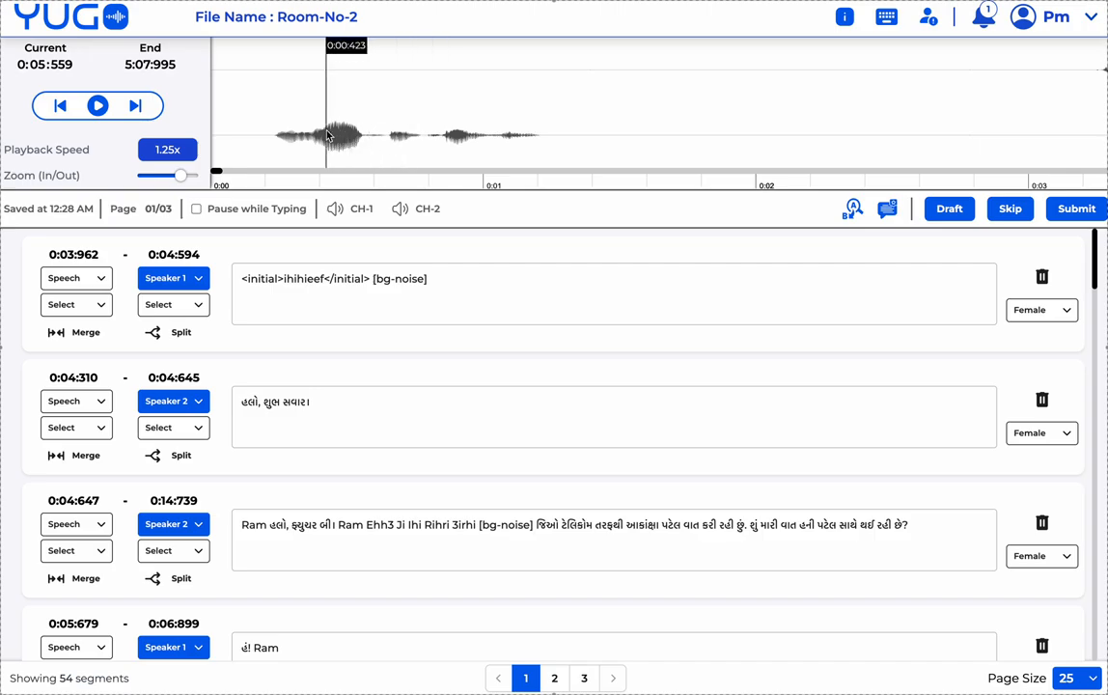
pyautogui.moveTo(160, 176); pyautogui.dragTo(157, 177)
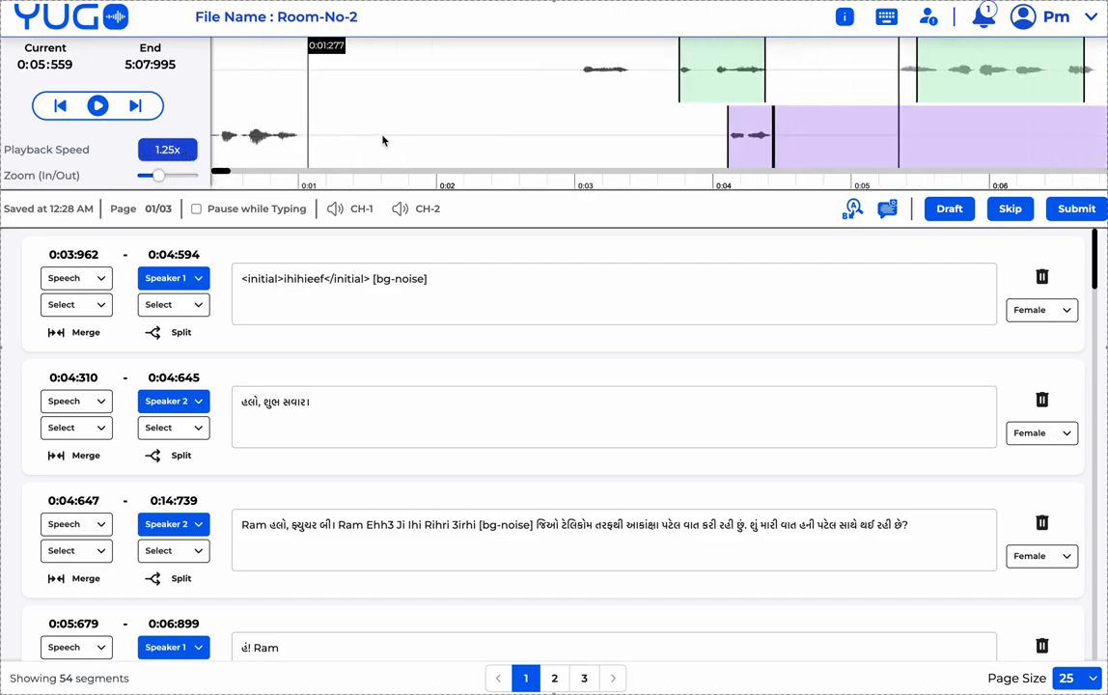
pyautogui.hscroll(-5, 377, 102)
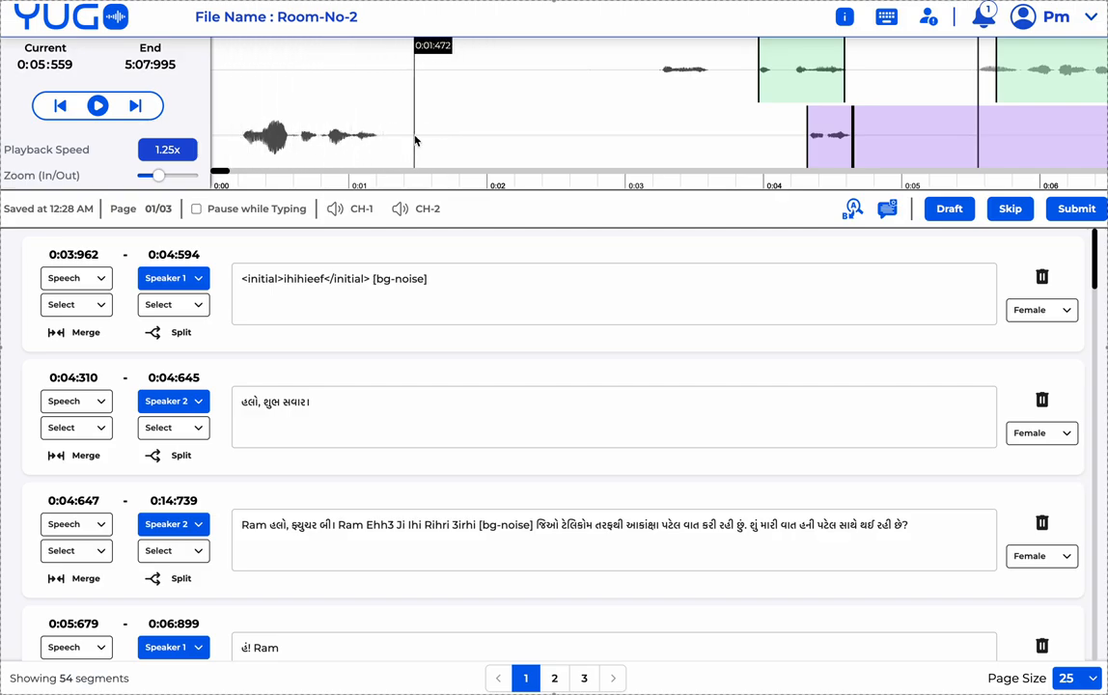
pyautogui.hscroll(5, 507, 123)
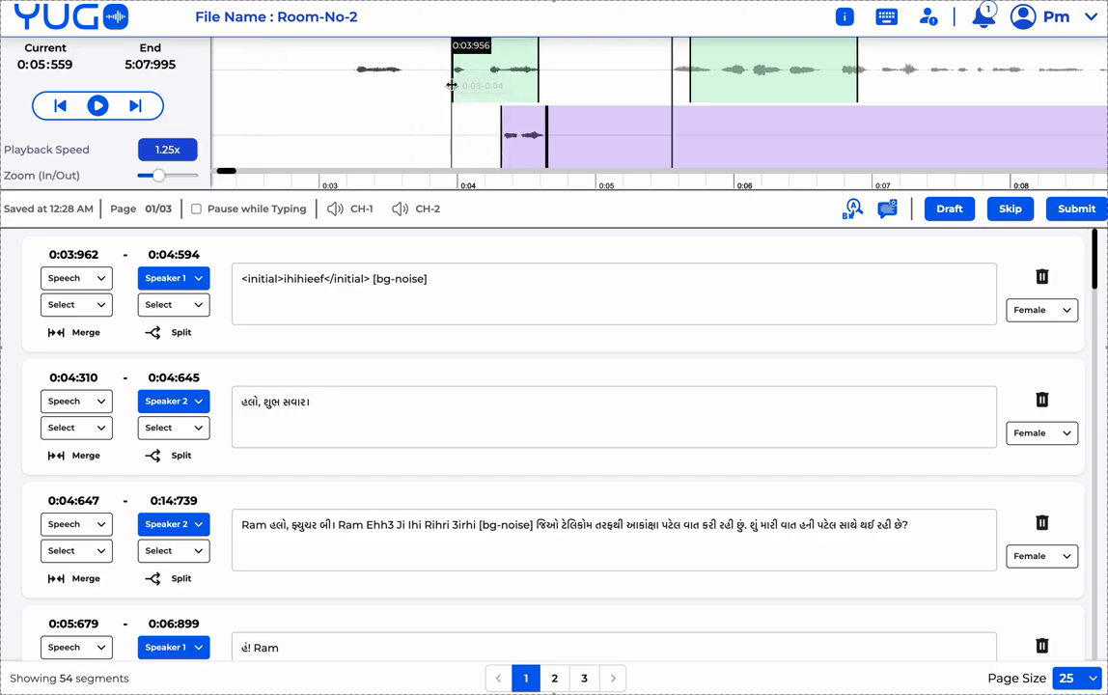
# - Draw segments at 0:03:148–0:03:922 and 0:01:005–0:02:192, plus a Speaker 2 segment at the start
pyautogui.moveTo(448, 92); pyautogui.dragTo(338, 92)
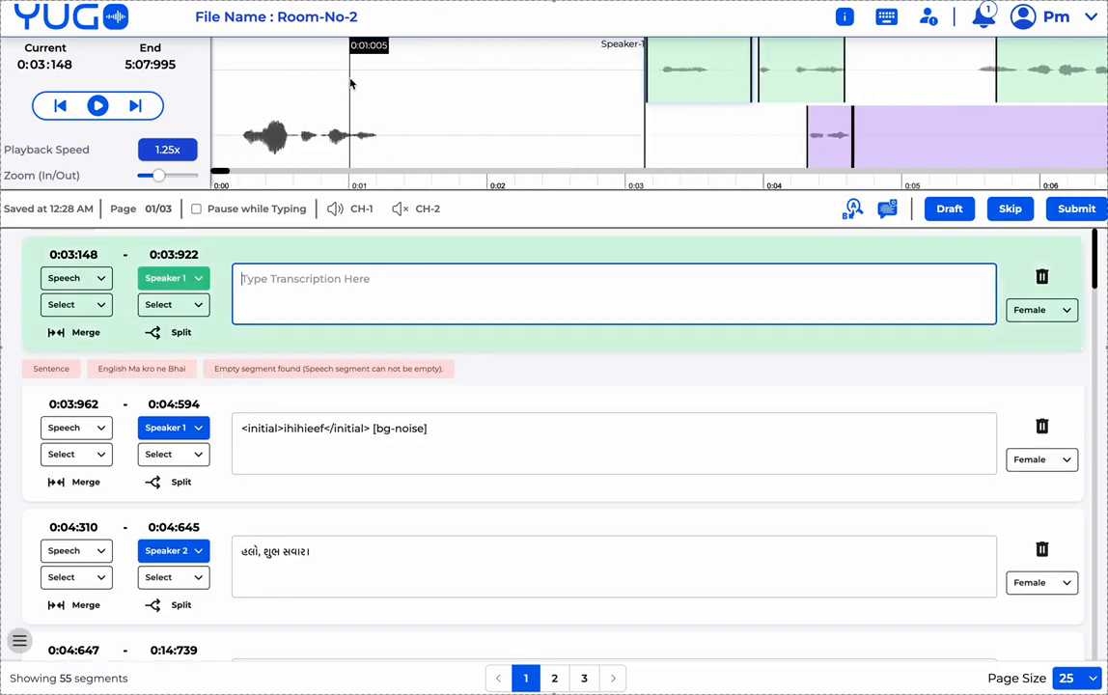
pyautogui.moveTo(351, 84); pyautogui.dragTo(514, 90)
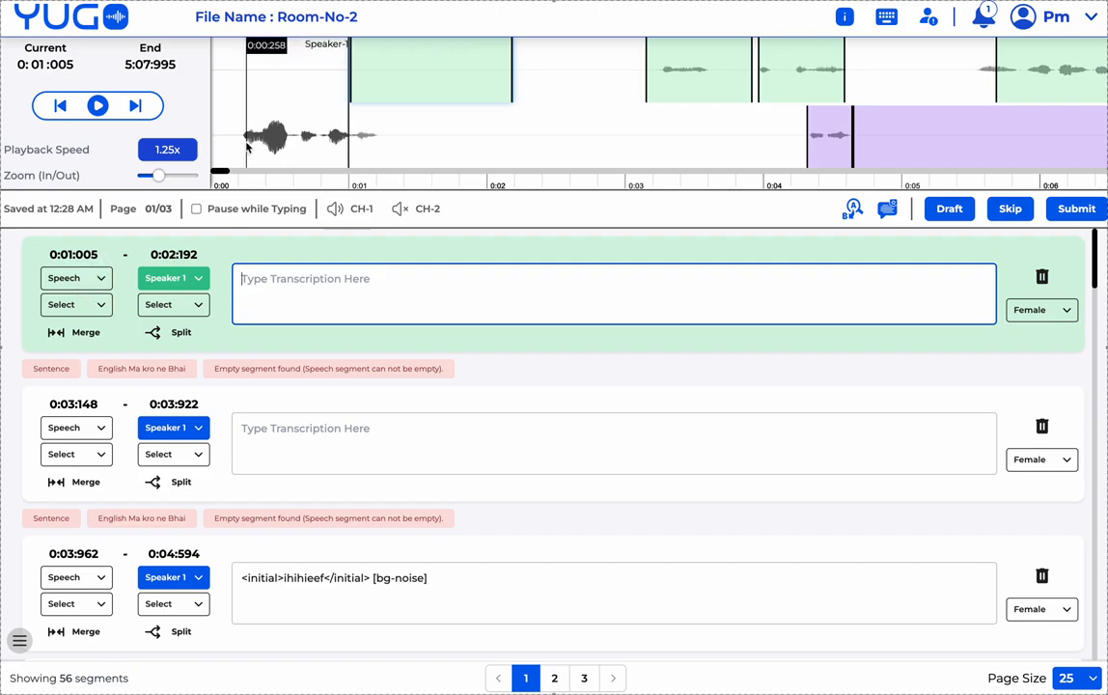
pyautogui.moveTo(244, 145); pyautogui.dragTo(376, 145)
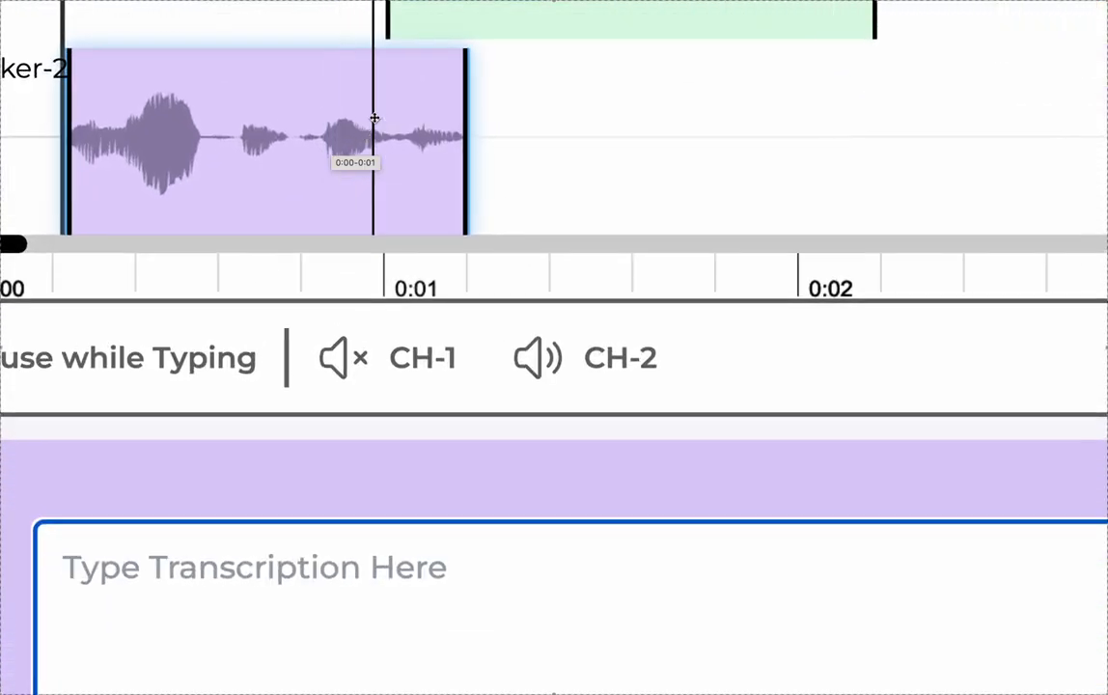
# - Drag the opening Speaker 2 segment's left and right edges until it spans 0:00:208–0:01:230
pyautogui.click(465, 155)
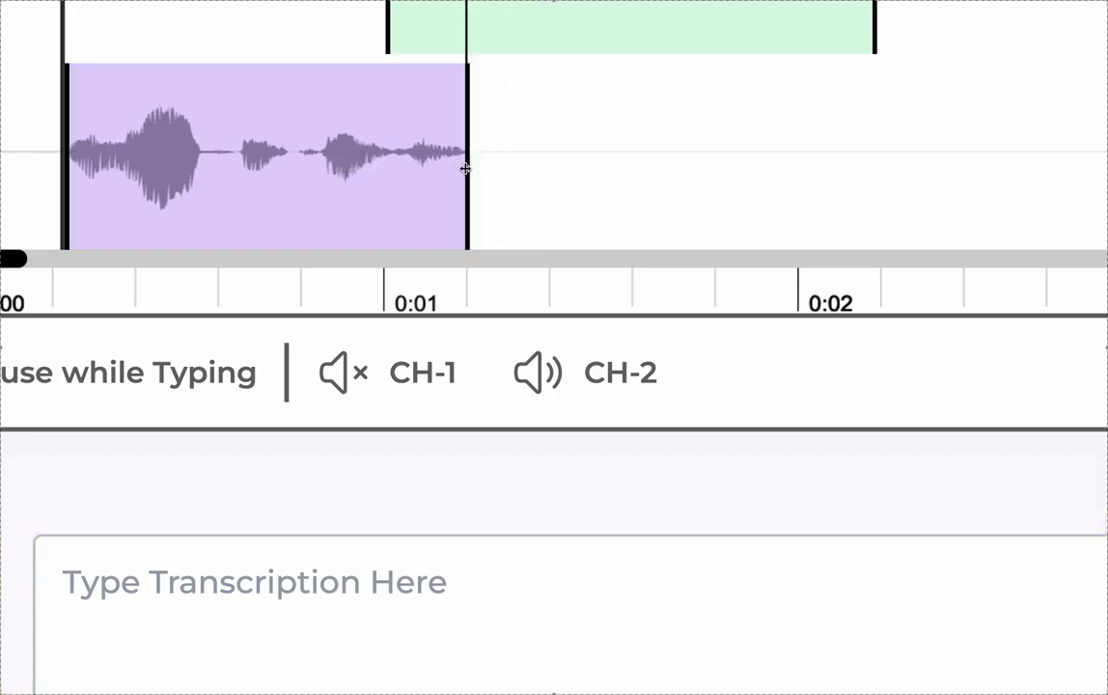
pyautogui.moveTo(465, 169); pyautogui.dragTo(456, 167)
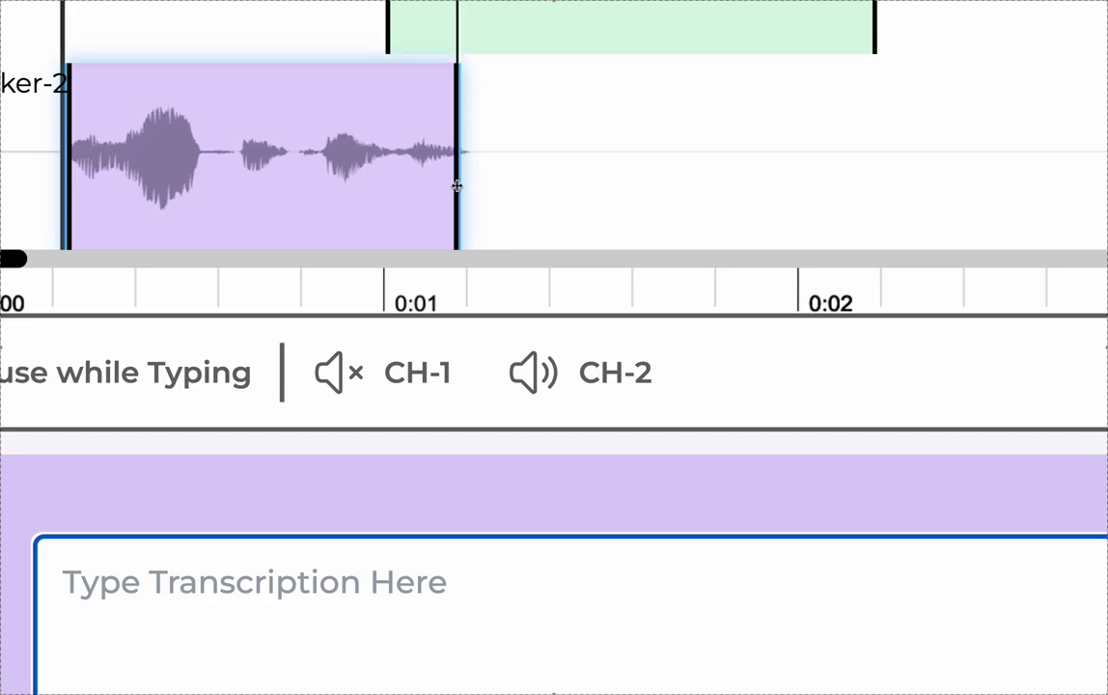
pyautogui.moveTo(456, 185); pyautogui.dragTo(472, 186)
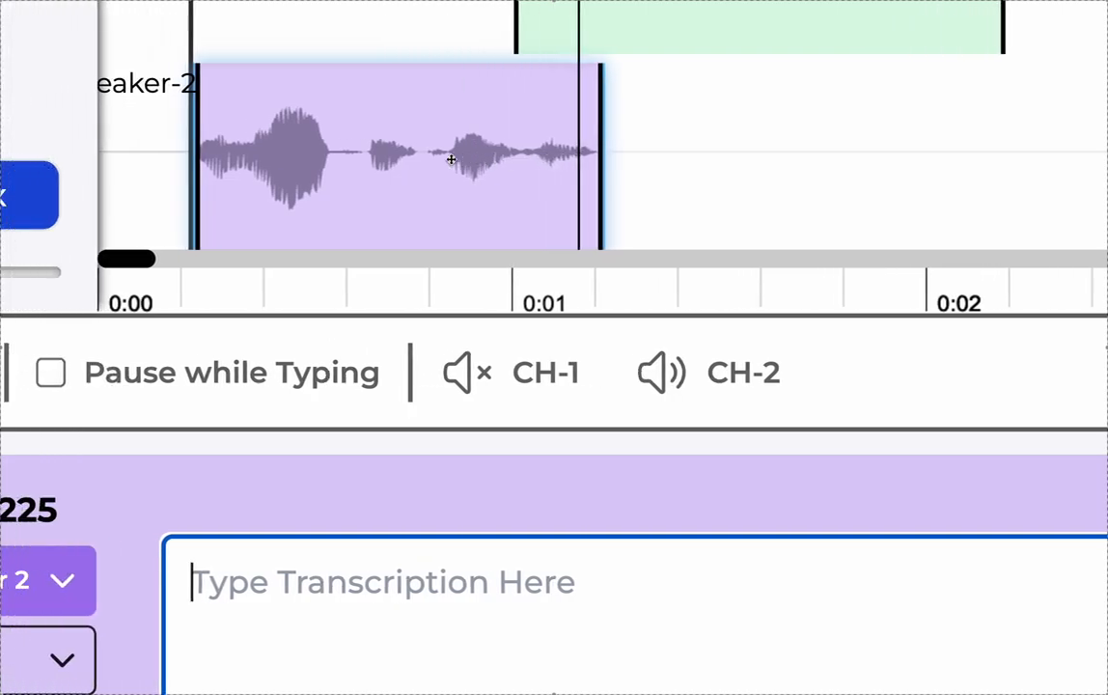
pyautogui.moveTo(198, 185); pyautogui.dragTo(189, 182)
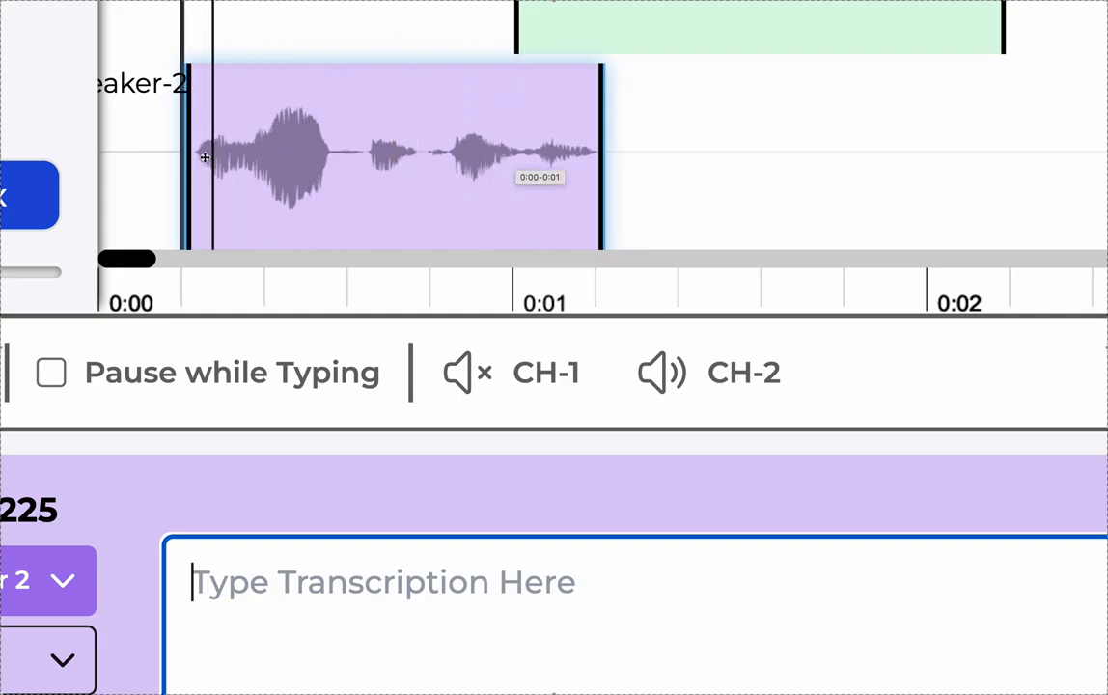
pyautogui.click(599, 166)
pyautogui.moveTo(599, 166); pyautogui.dragTo(722, 166)
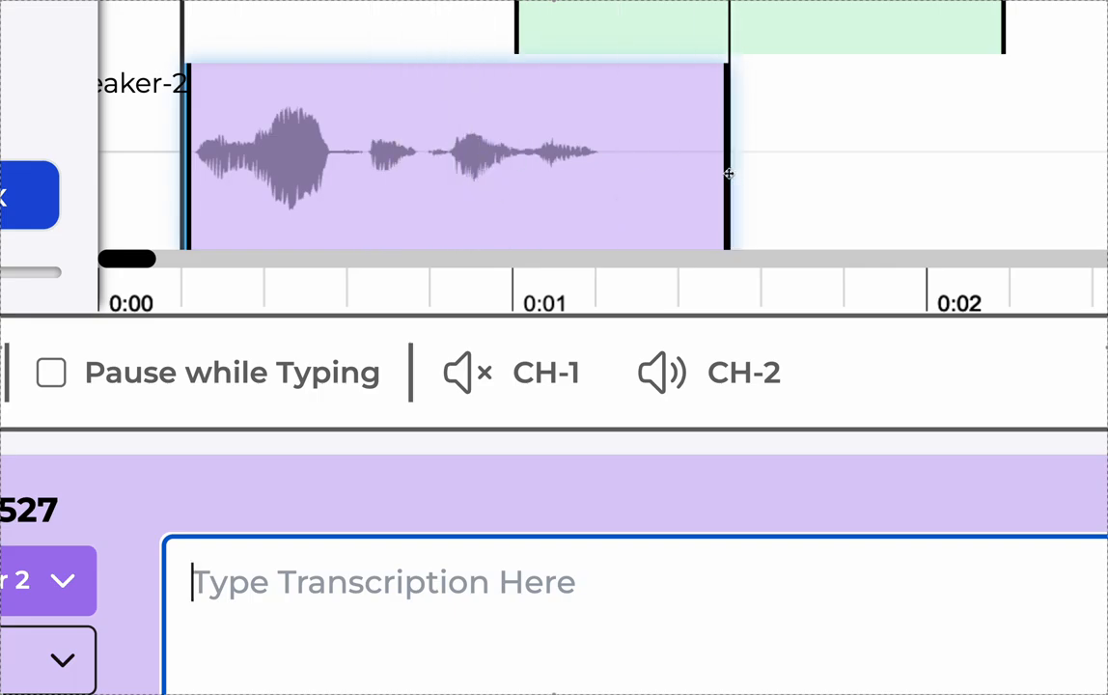
pyautogui.moveTo(728, 174); pyautogui.dragTo(601, 178)
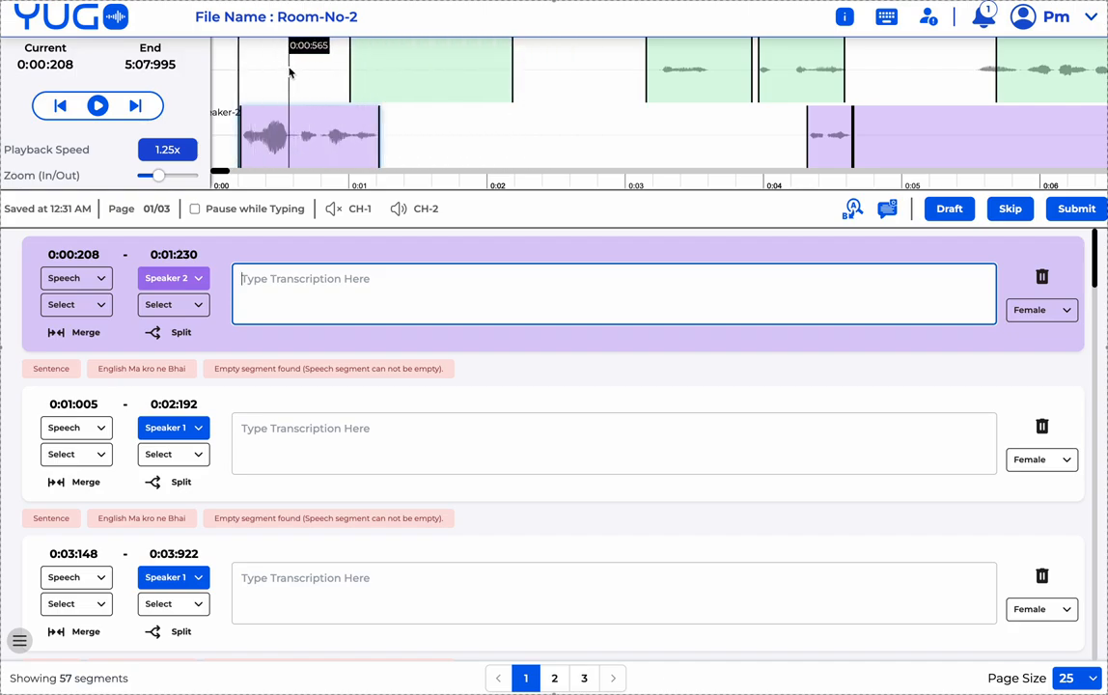
# - Move playback to 0:00:560, then switch the first segment between Speaker 1 and Speaker 2
pyautogui.click(286, 77)
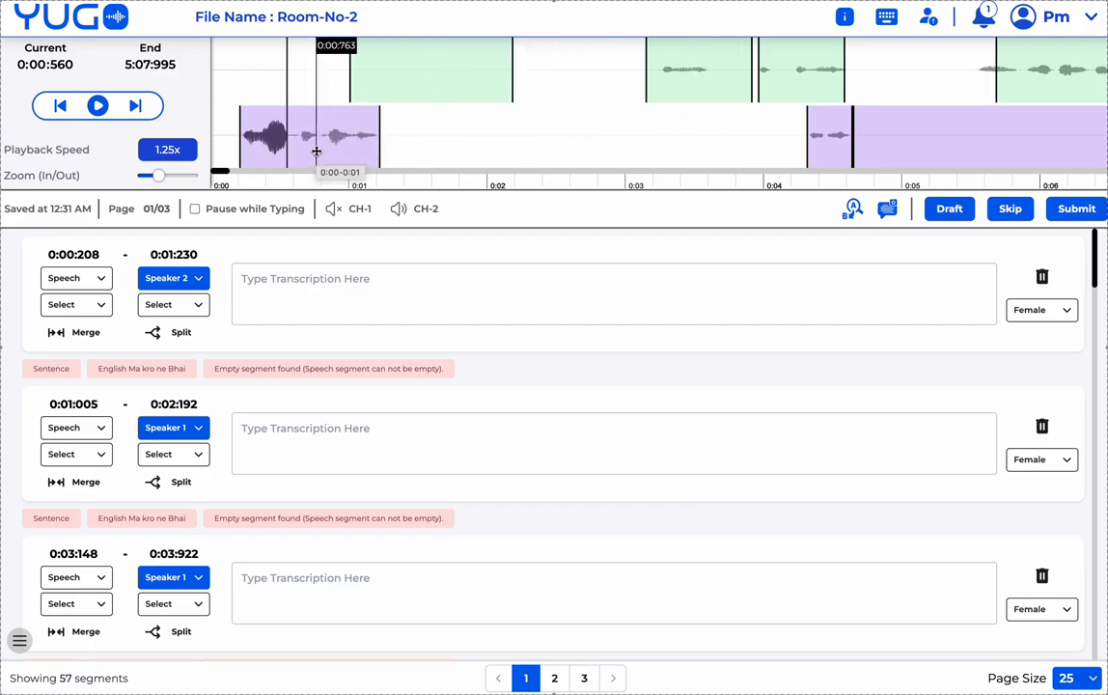
pyautogui.click(334, 135)
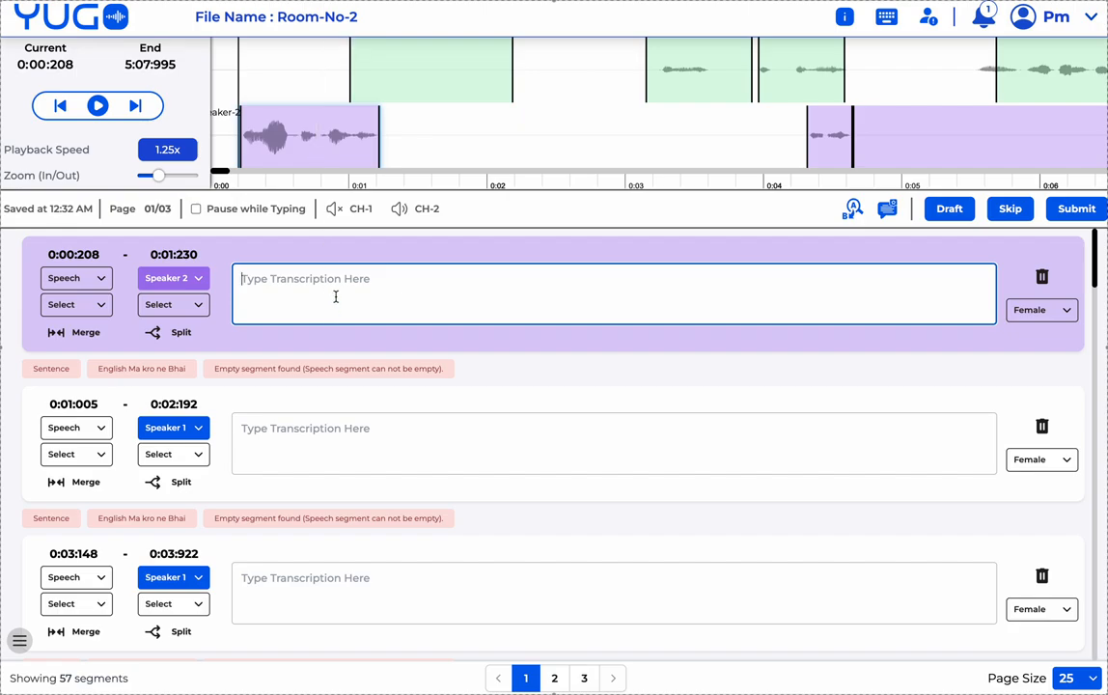
pyautogui.click(189, 279)
pyautogui.click(169, 257)
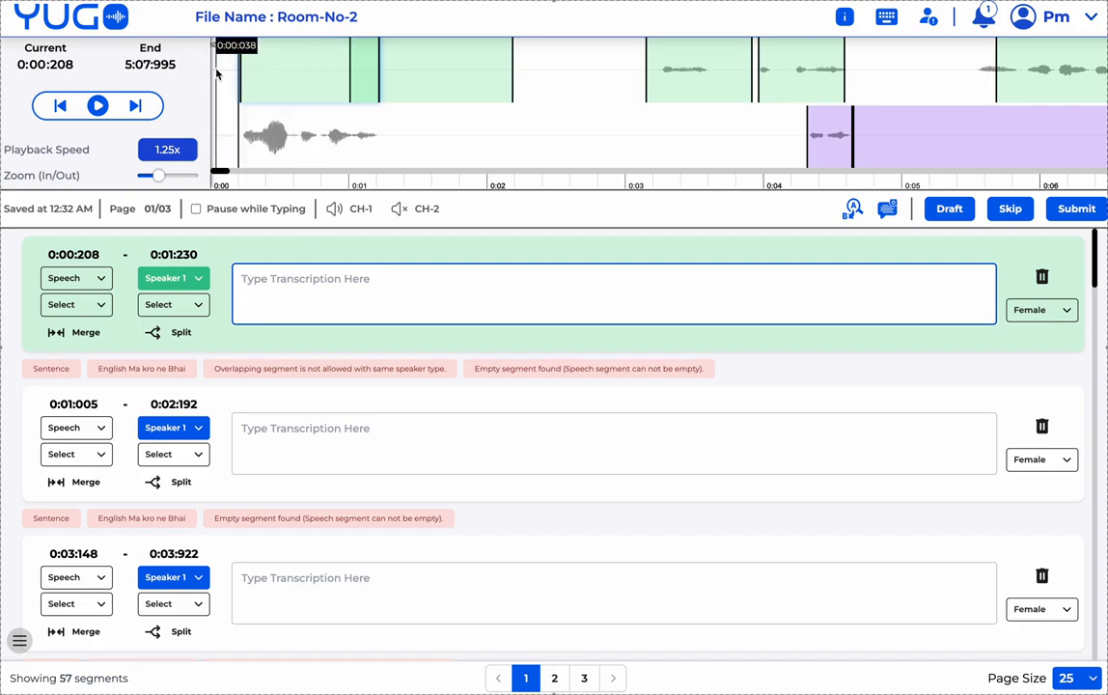
pyautogui.click(184, 283)
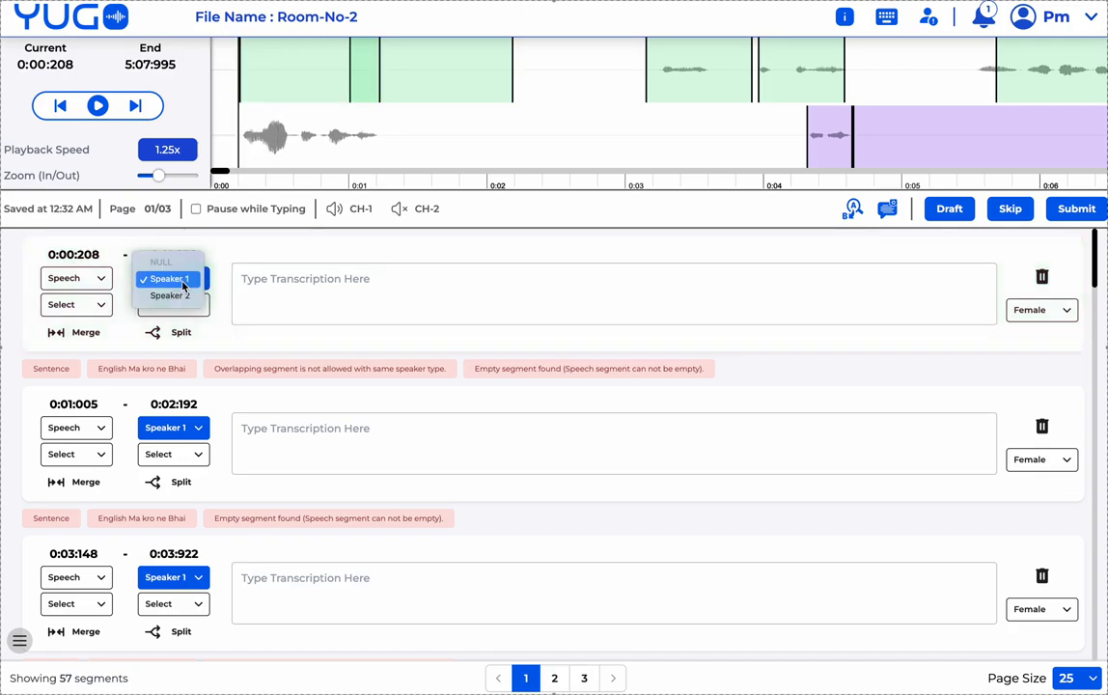
pyautogui.click(191, 298)
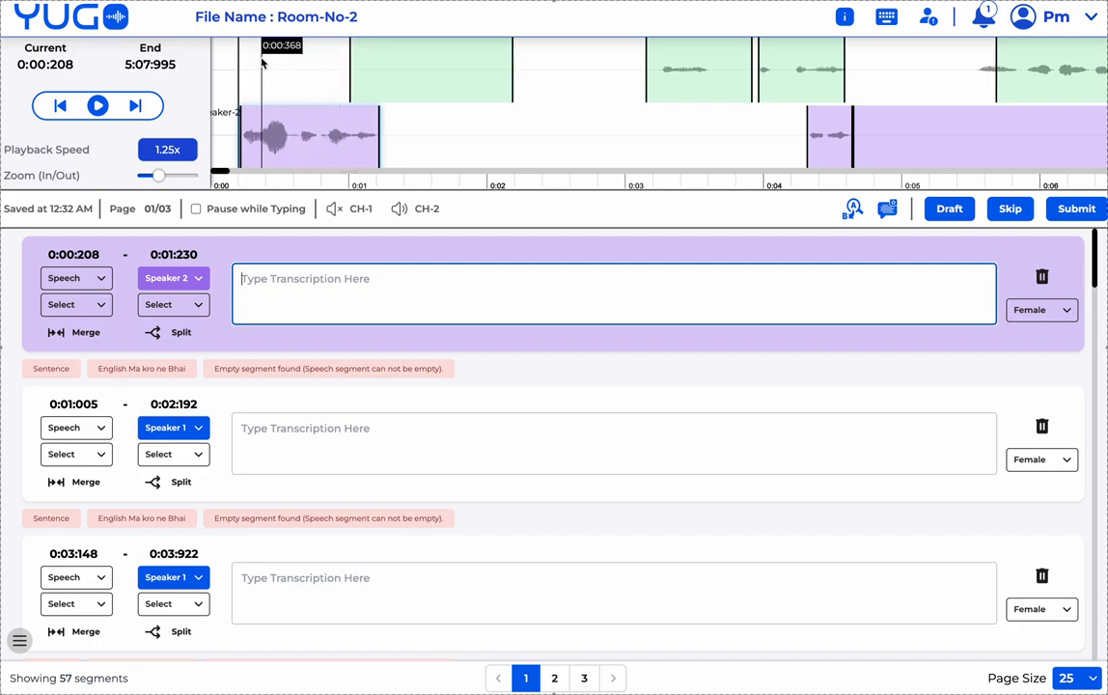
pyautogui.click(173, 278)
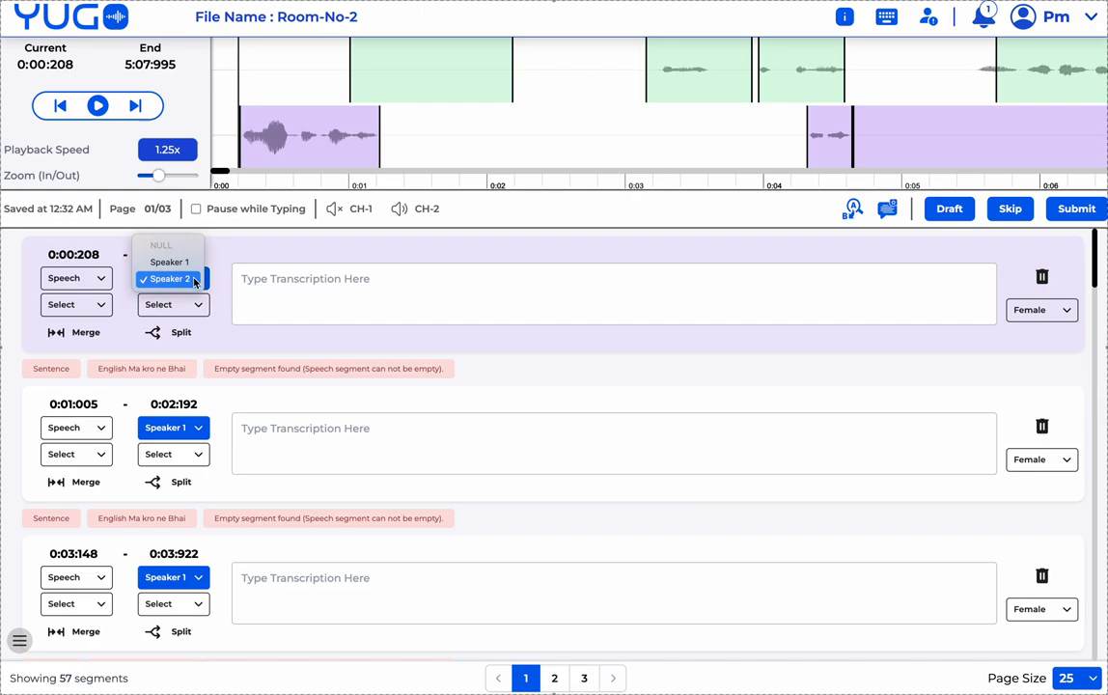
pyautogui.click(166, 258)
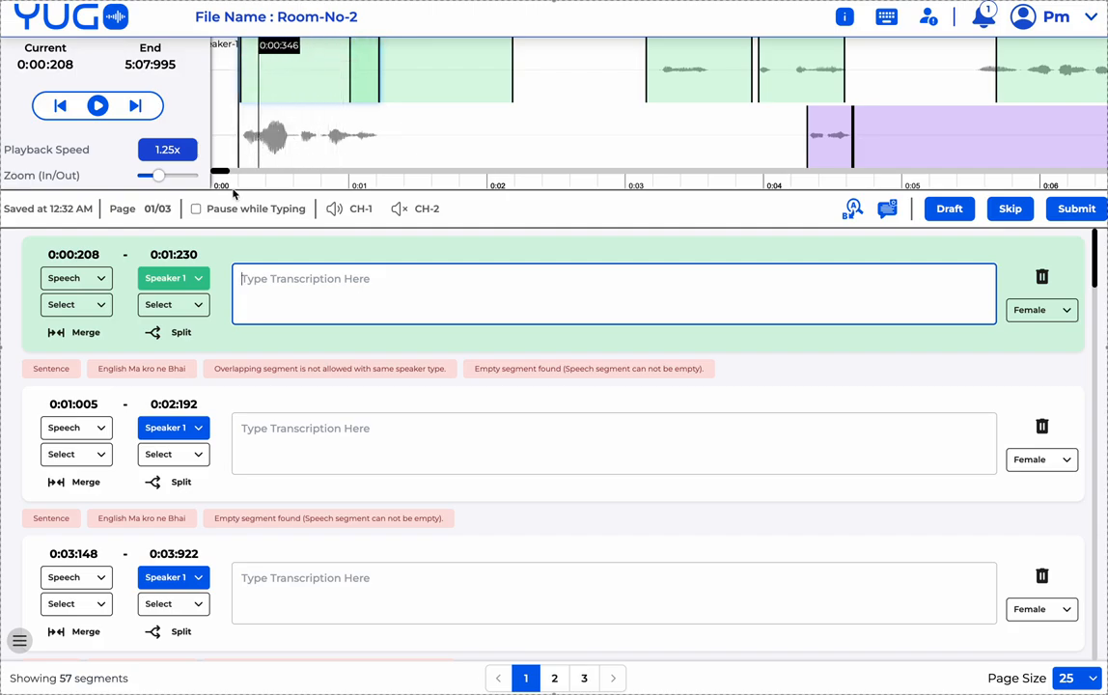
pyautogui.click(192, 283)
# - Put the first segment back on Speaker 2 and scroll the waveform to about 0:14–0:20
pyautogui.click(168, 298)
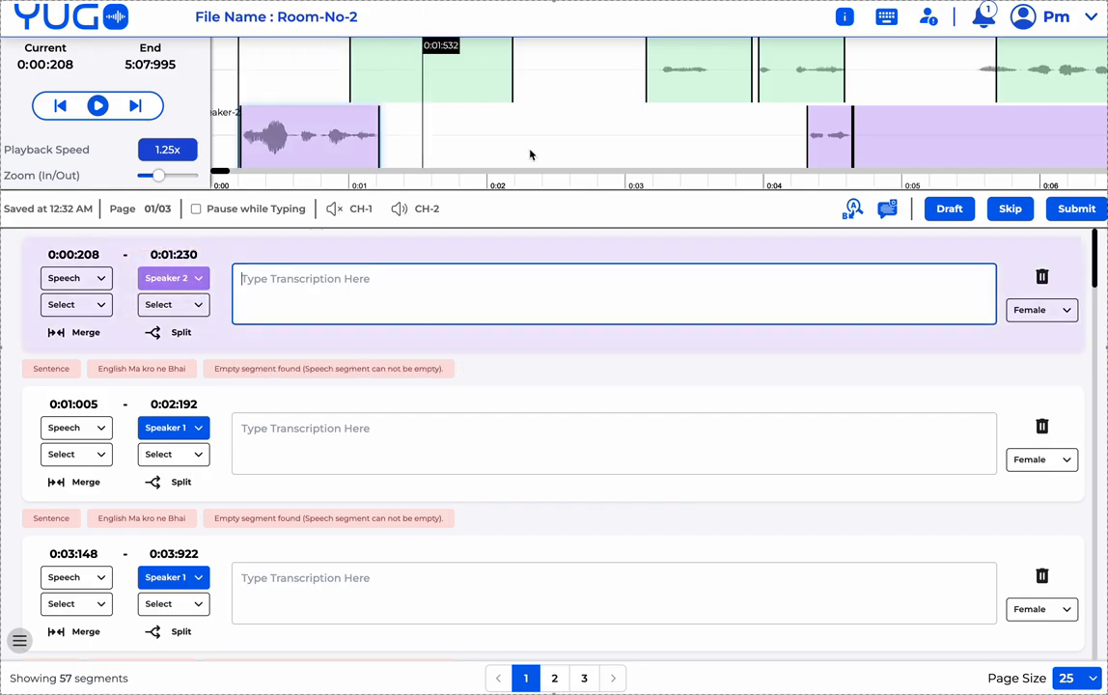
pyautogui.scroll(-2, 555, 143)
pyautogui.scroll(-5, 555, 143)
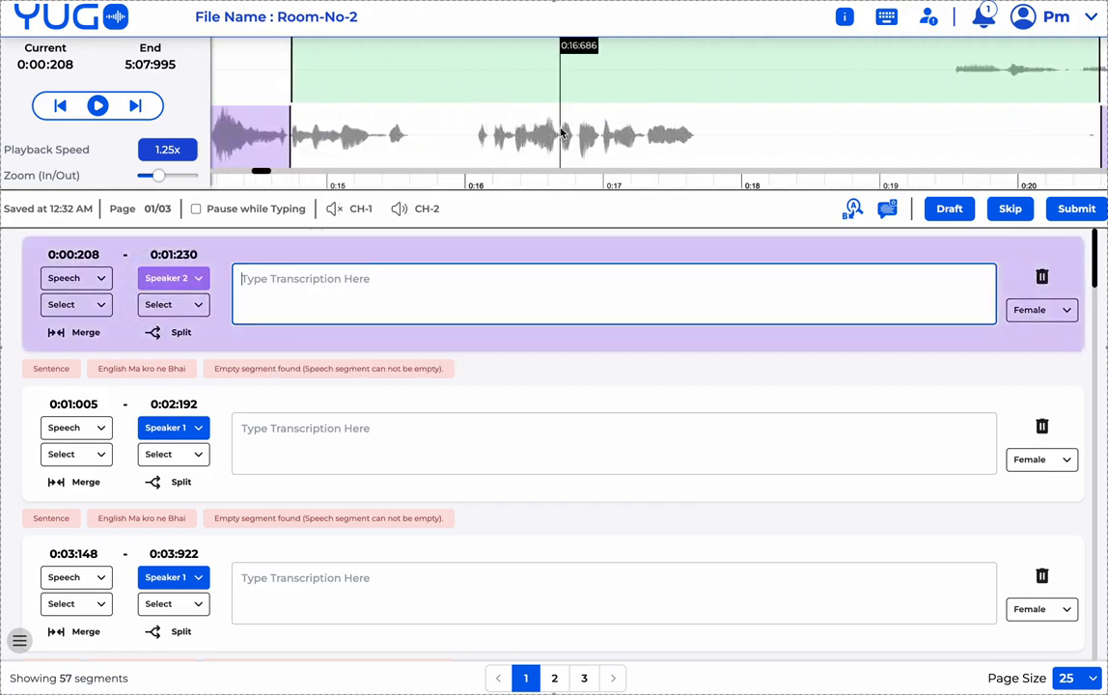
pyautogui.scroll(-1, 705, 116)
pyautogui.scroll(-3, 704, 114)
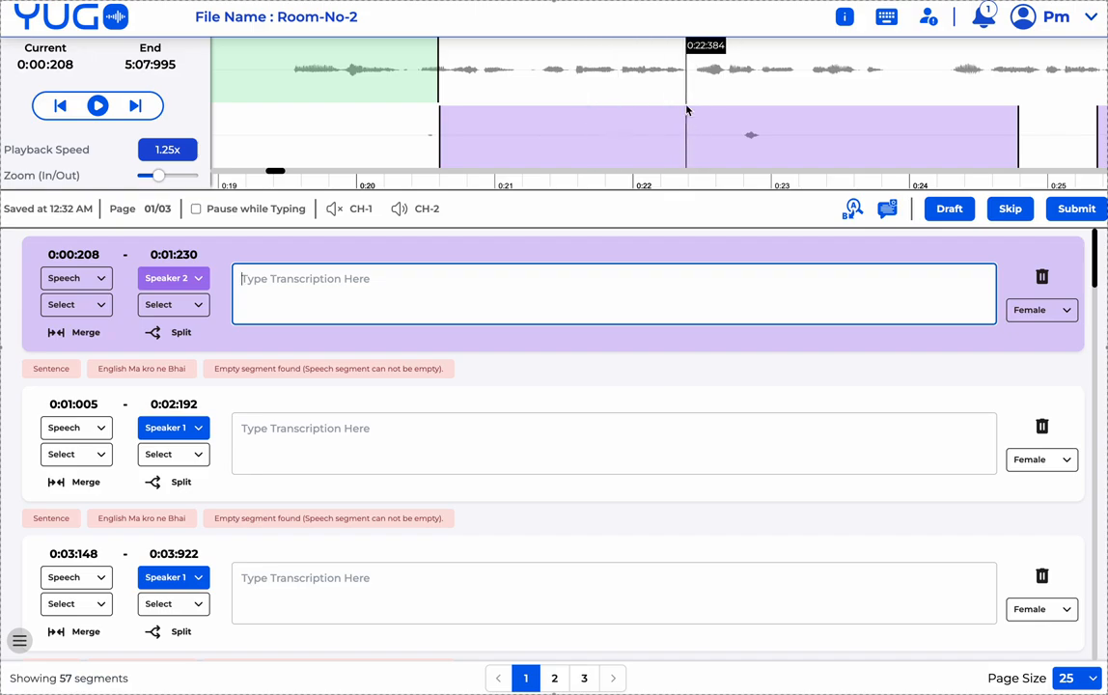
pyautogui.scroll(2, 686, 110)
pyautogui.scroll(3, 686, 110)
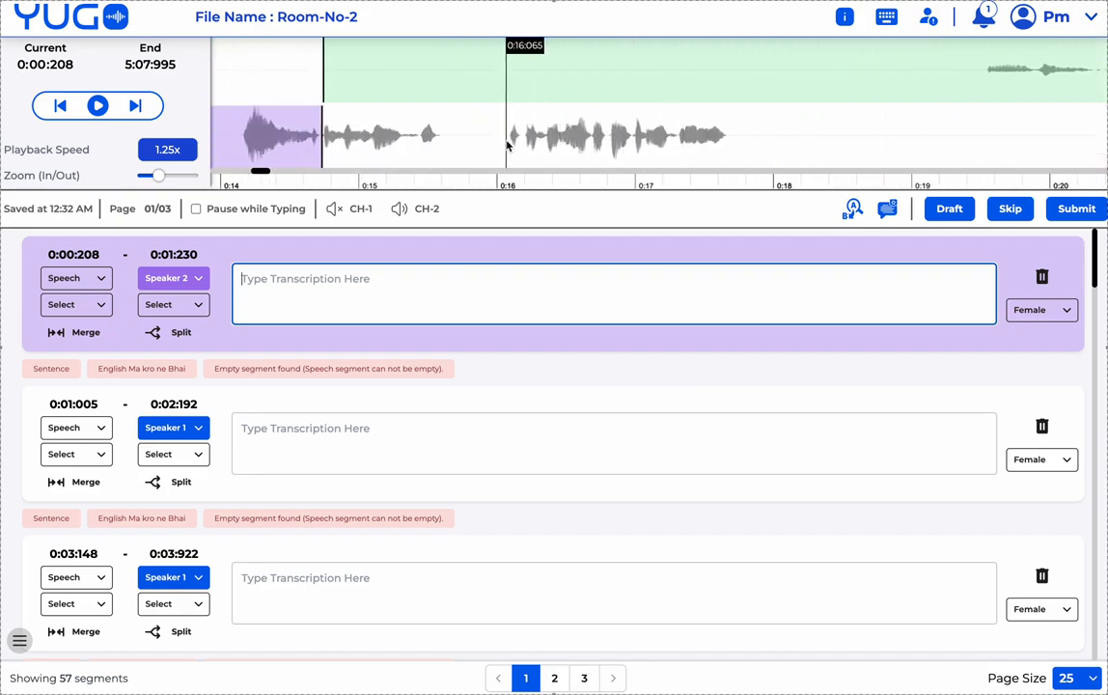
# - Draw a new segment on the CH-2 track spanning 0:16:070–0:17:674
pyautogui.moveTo(507, 136); pyautogui.dragTo(727, 150)
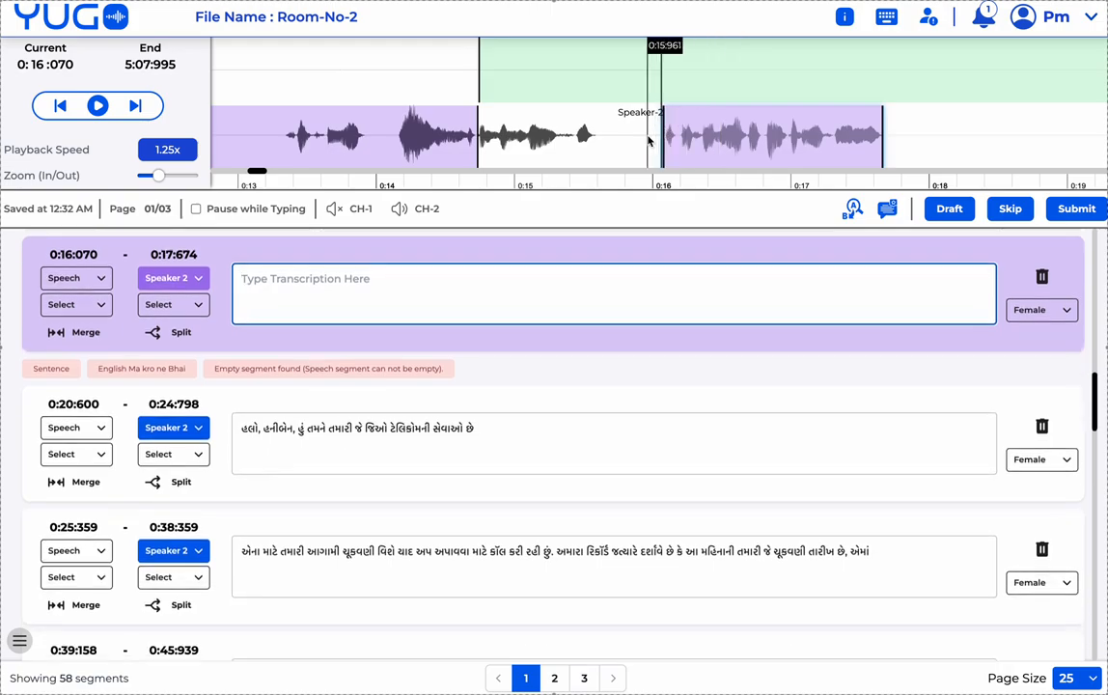
pyautogui.scroll(-3, 670, 141)
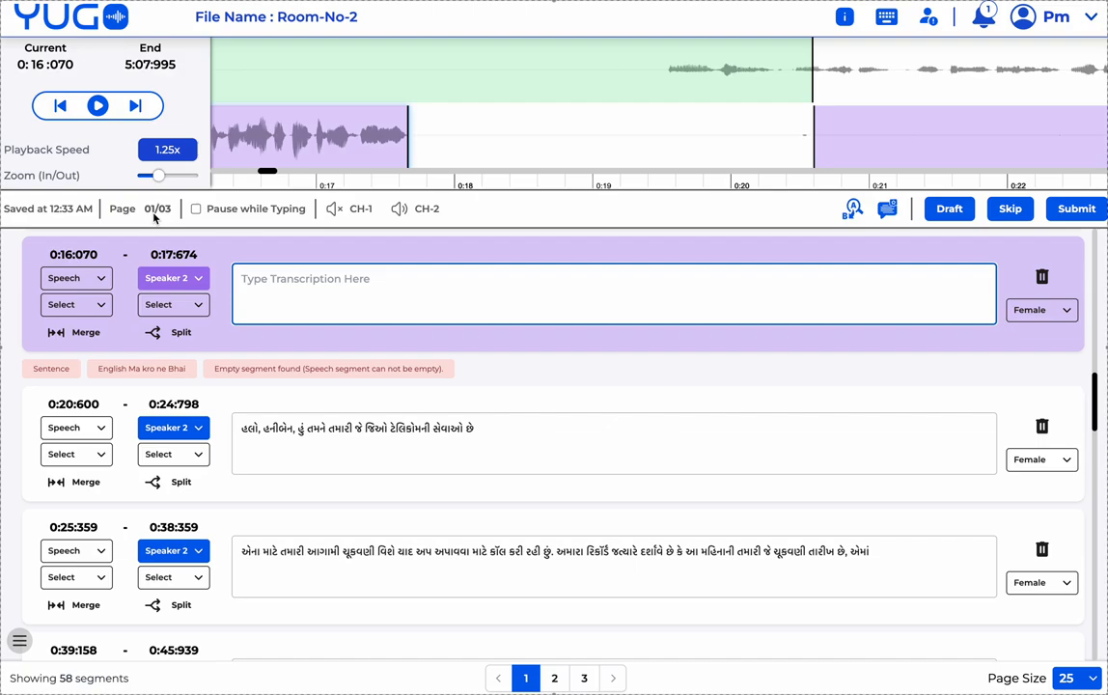
pyautogui.click(1074, 680)
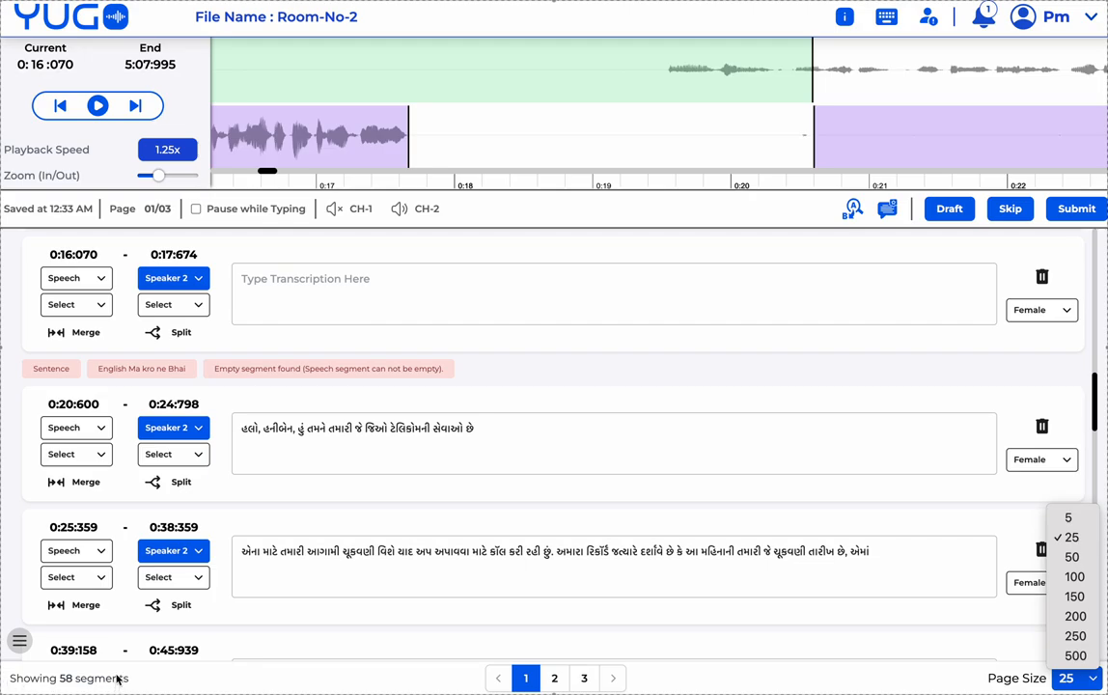
pyautogui.click(334, 678)
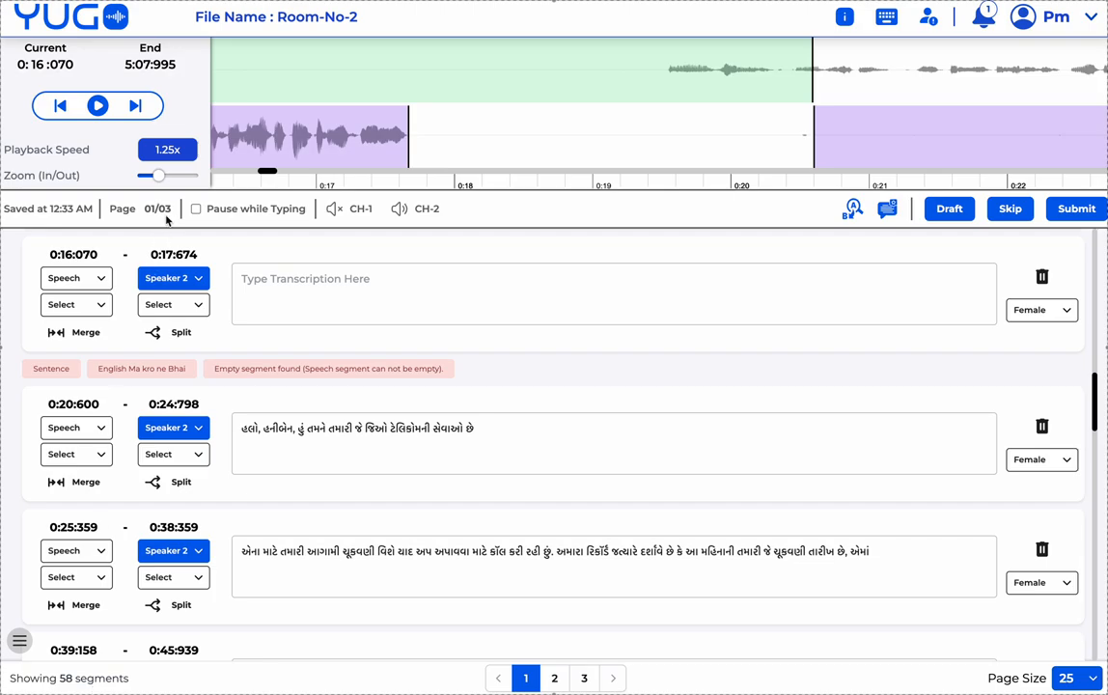
pyautogui.click(342, 290)
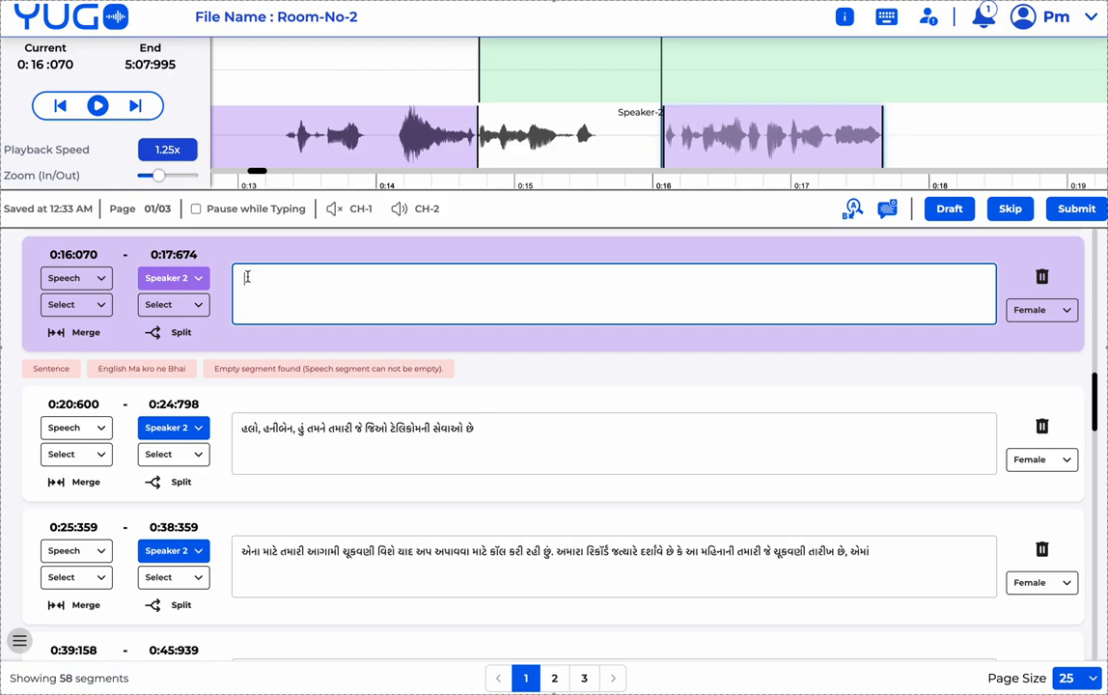
# - Play from 0:13 and type 'dwdwdhidddhiddhid wdhwihdiwhdiwidhid' into the new segment, using Pause while Typing
pyautogui.click(275, 68)
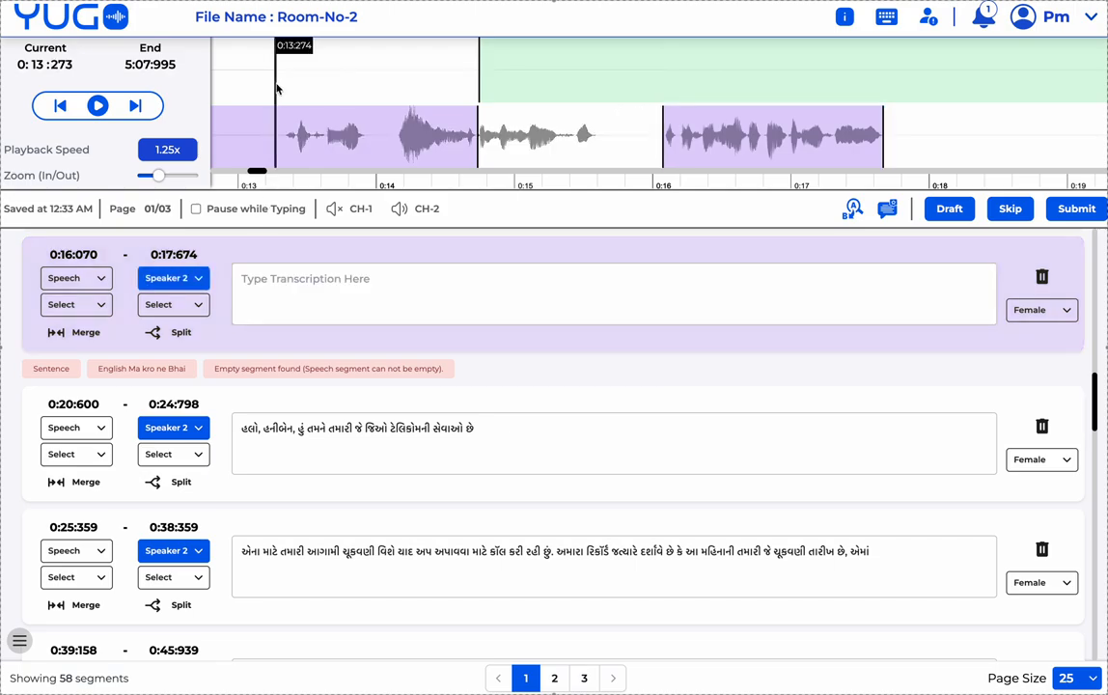
pyautogui.click(98, 106)
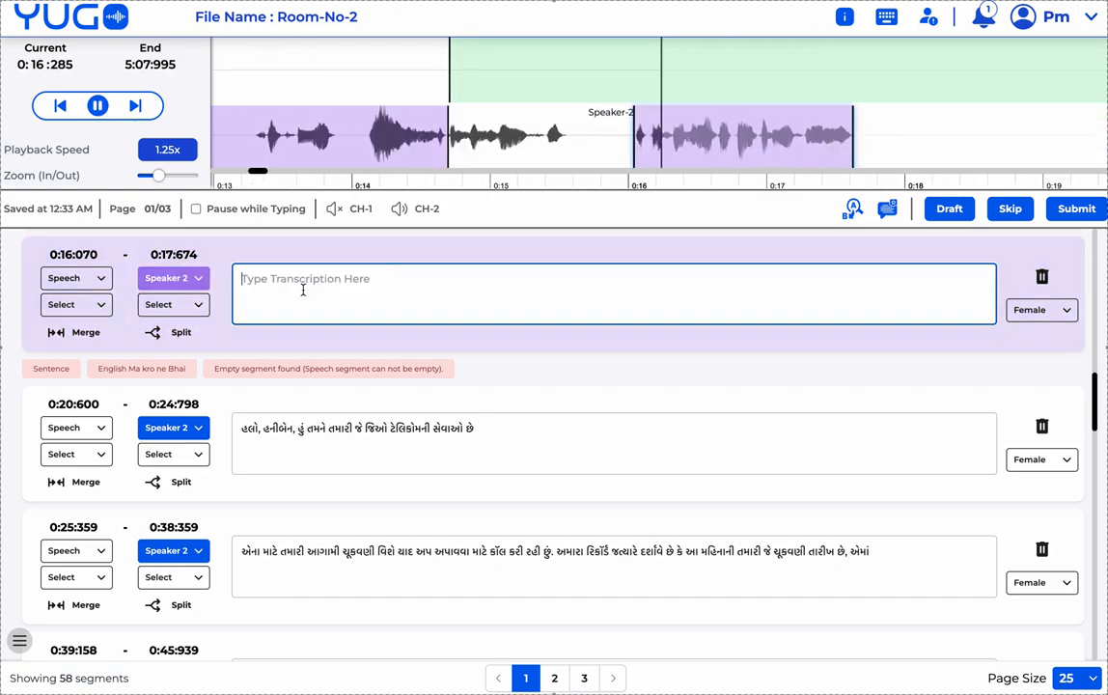
pyautogui.write('J')
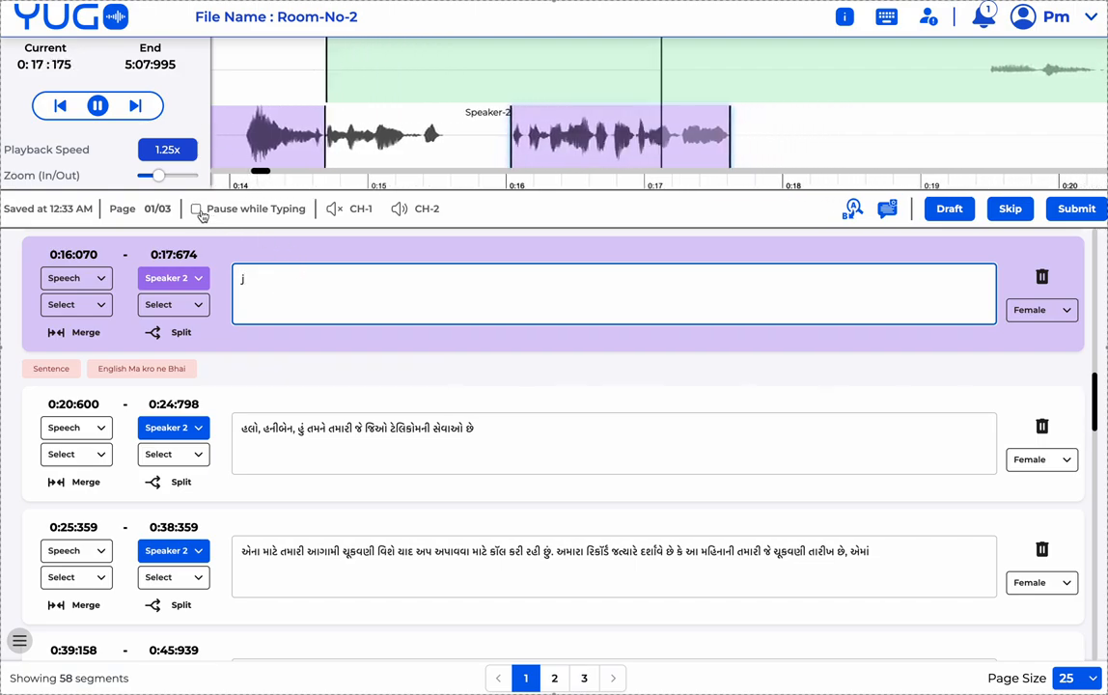
pyautogui.click(196, 209)
pyautogui.click(263, 279)
pyautogui.press('BackSpace')
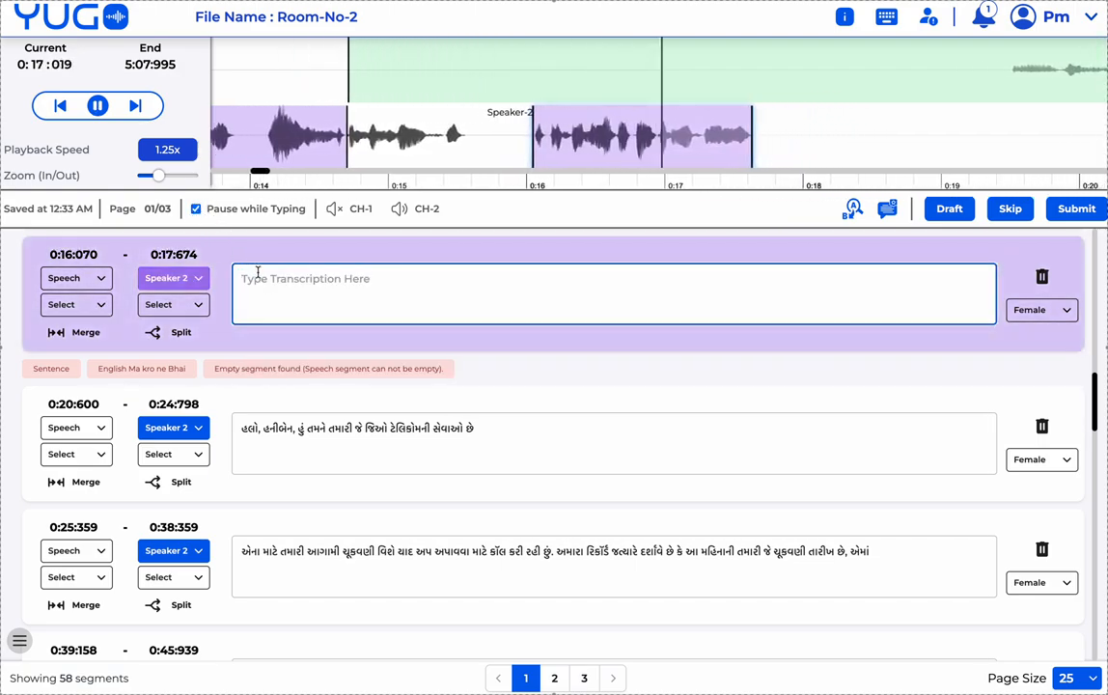
pyautogui.write('dwdwdhidddhiddhid')
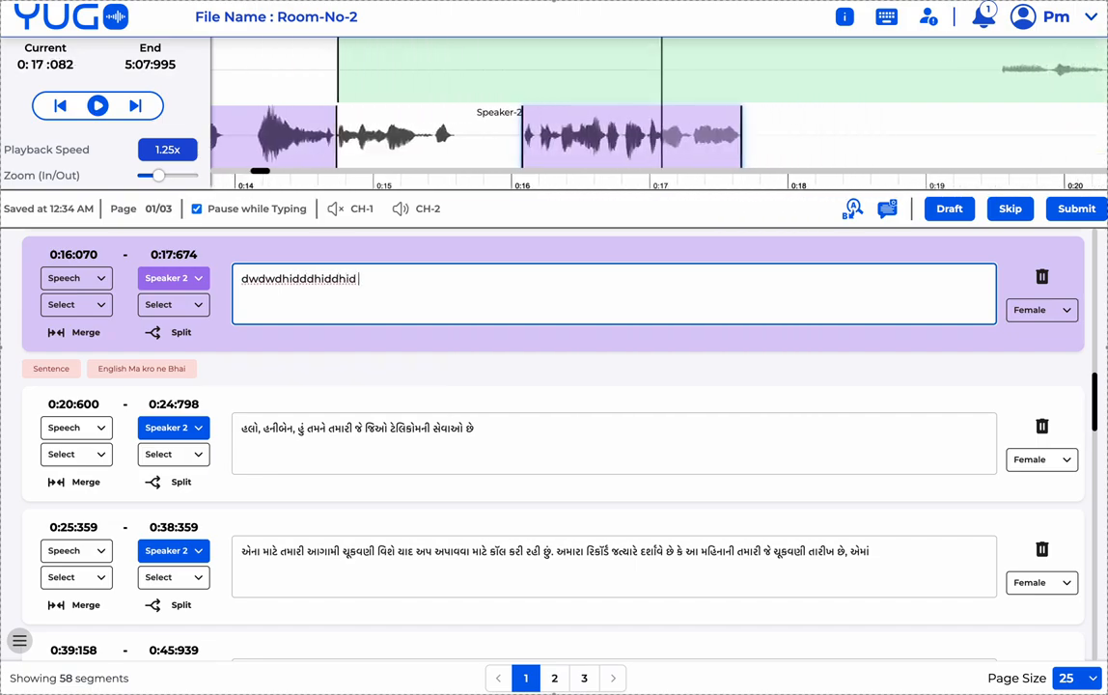
pyautogui.write(' wdhwihdiwhdiwidhid')
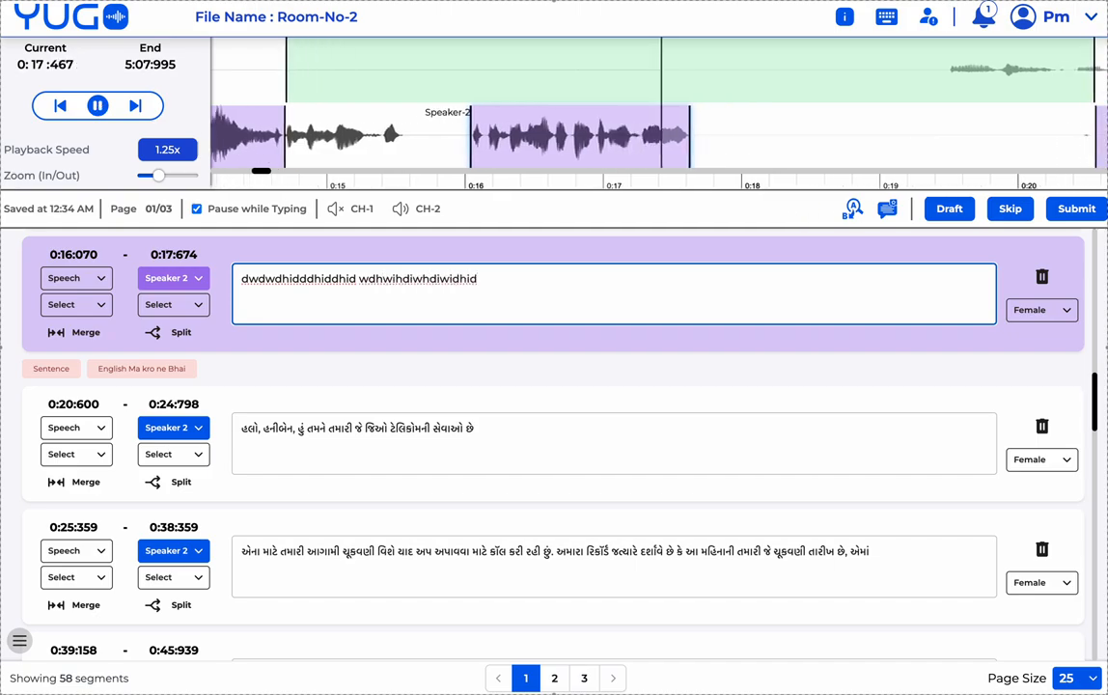
pyautogui.click(197, 210)
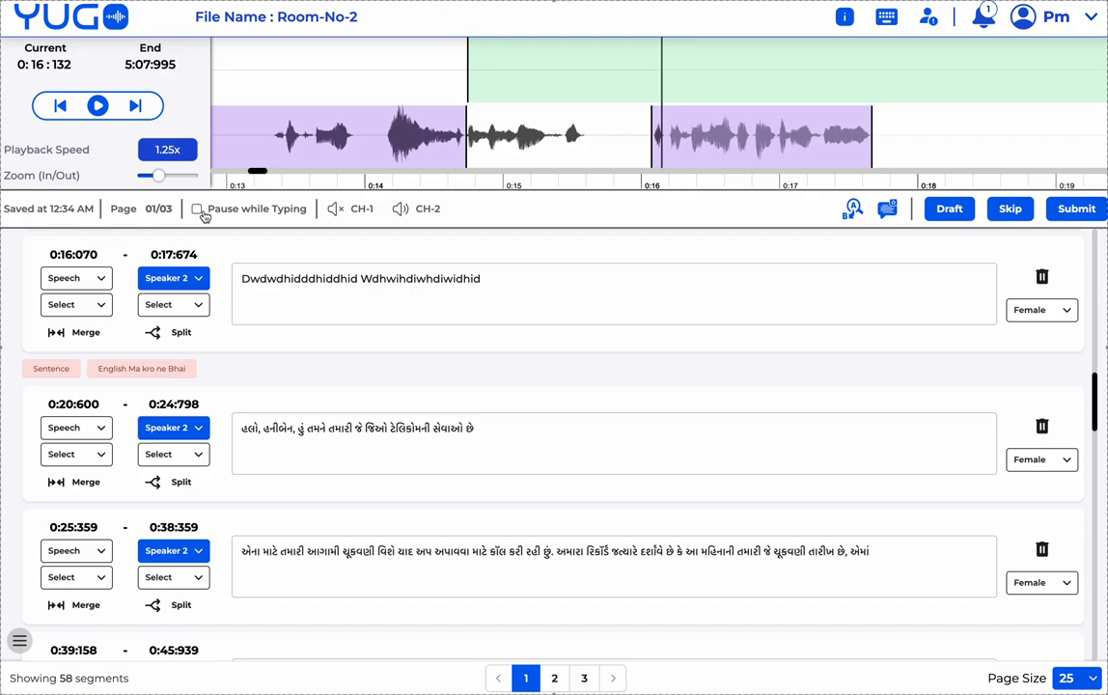
pyautogui.click(517, 291)
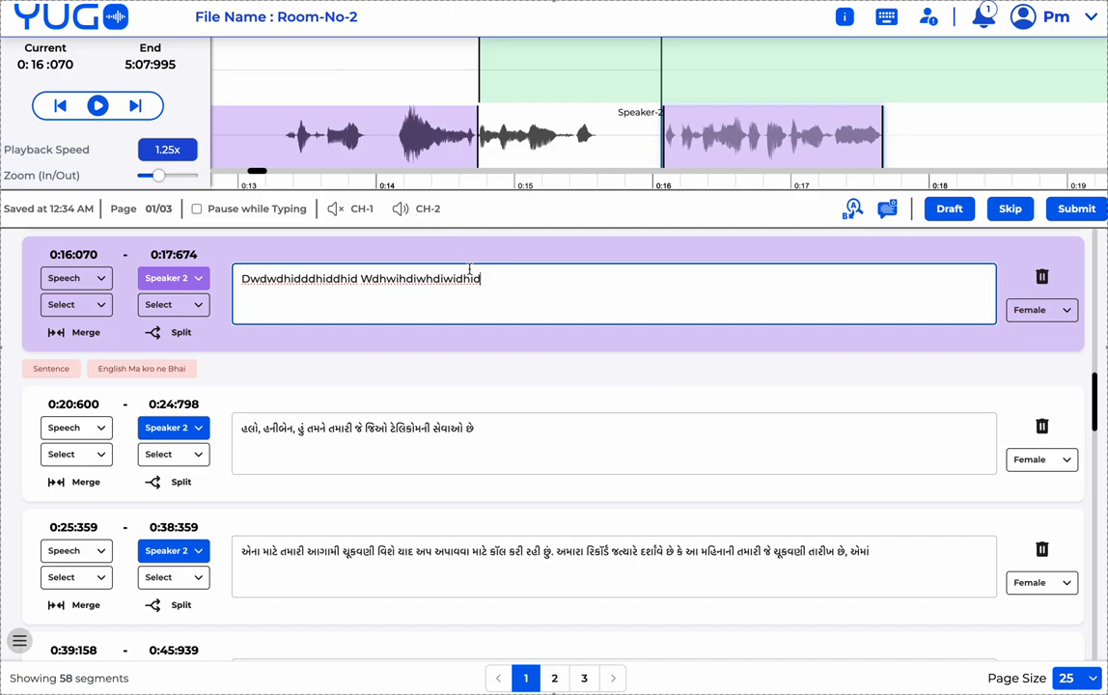
pyautogui.click(335, 213)
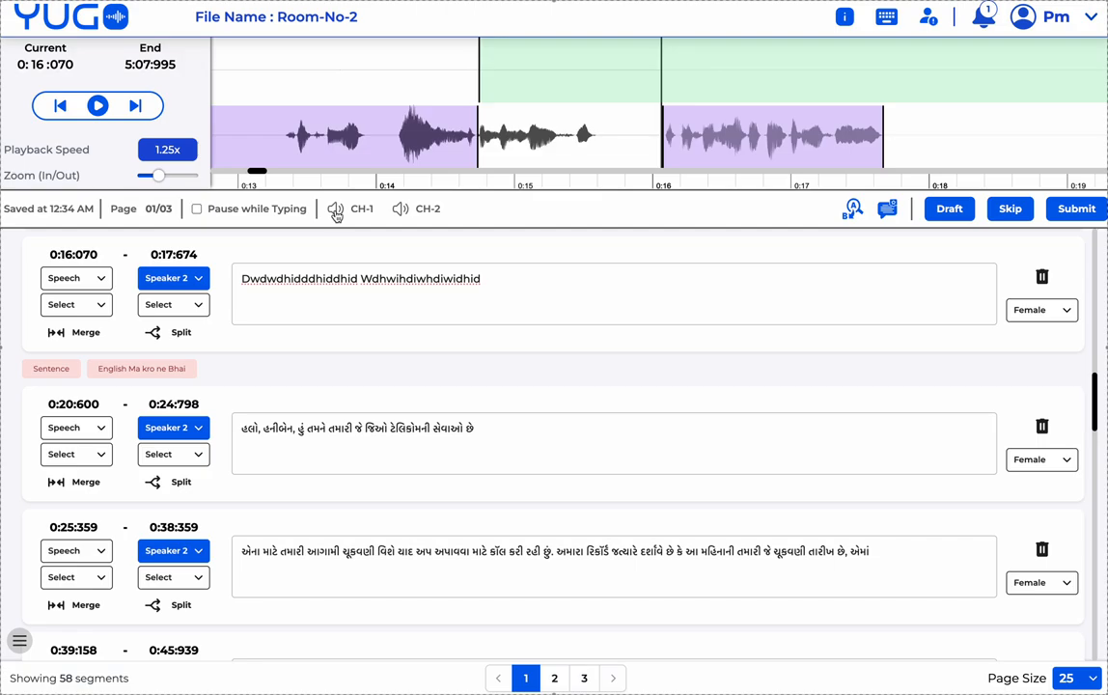
pyautogui.click(401, 211)
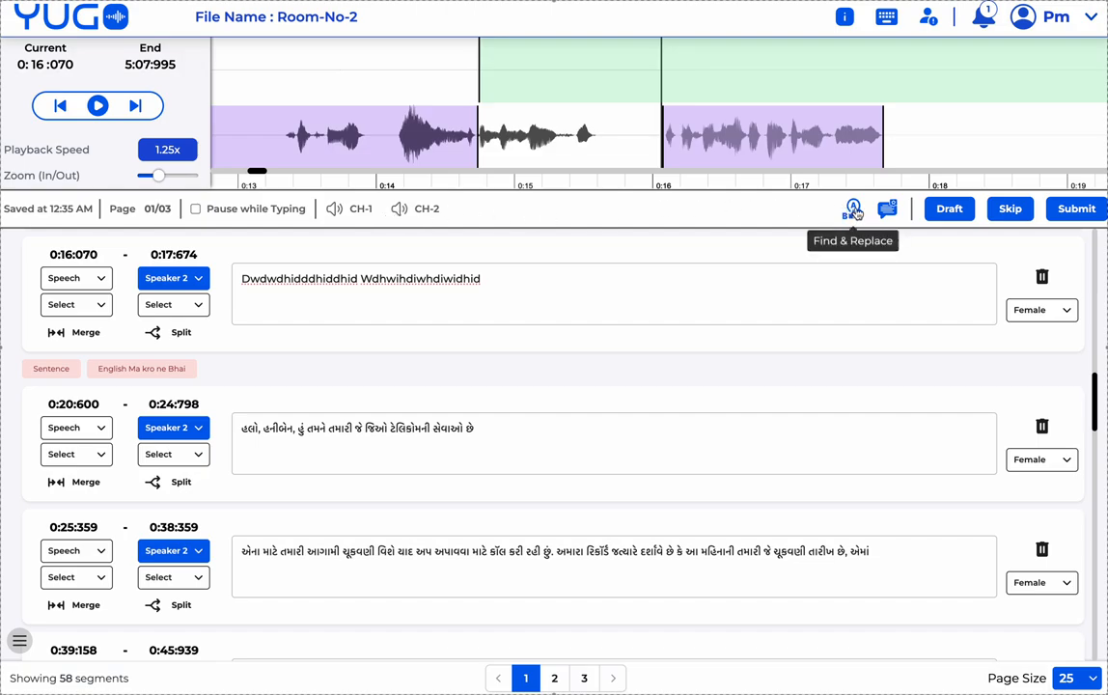
# - Append the person's name to the first two segment transcriptions, starting with the 0:16:070 segment
pyautogui.click(613, 294)
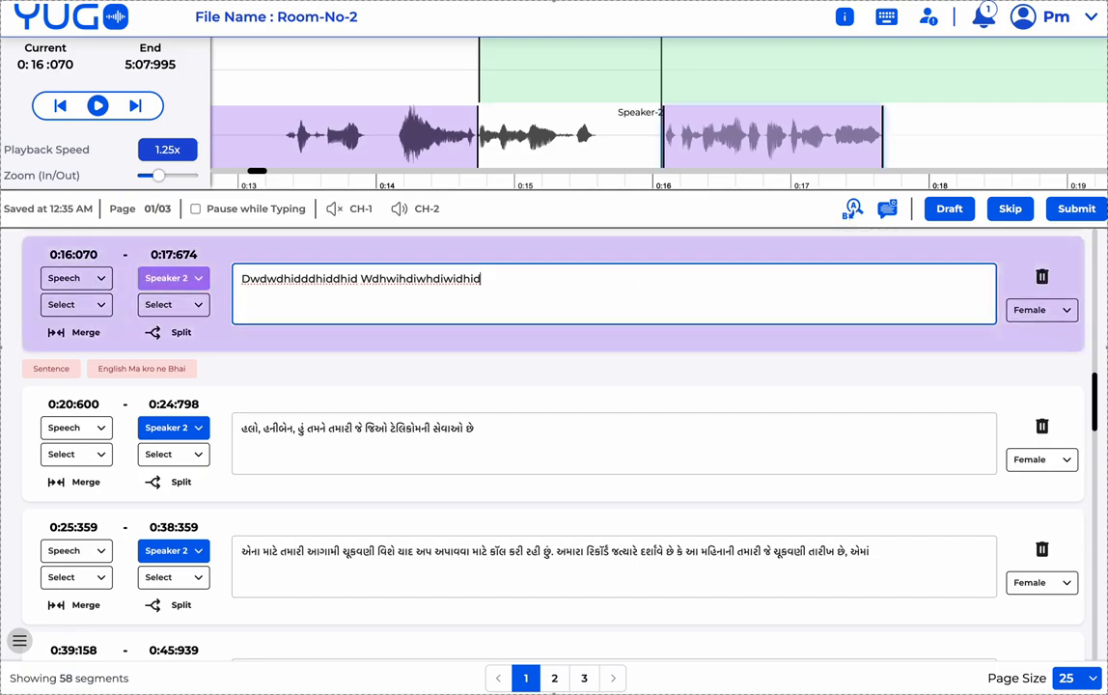
pyautogui.write('Praveen')
pyautogui.click(595, 425)
pyautogui.write('Praveen')
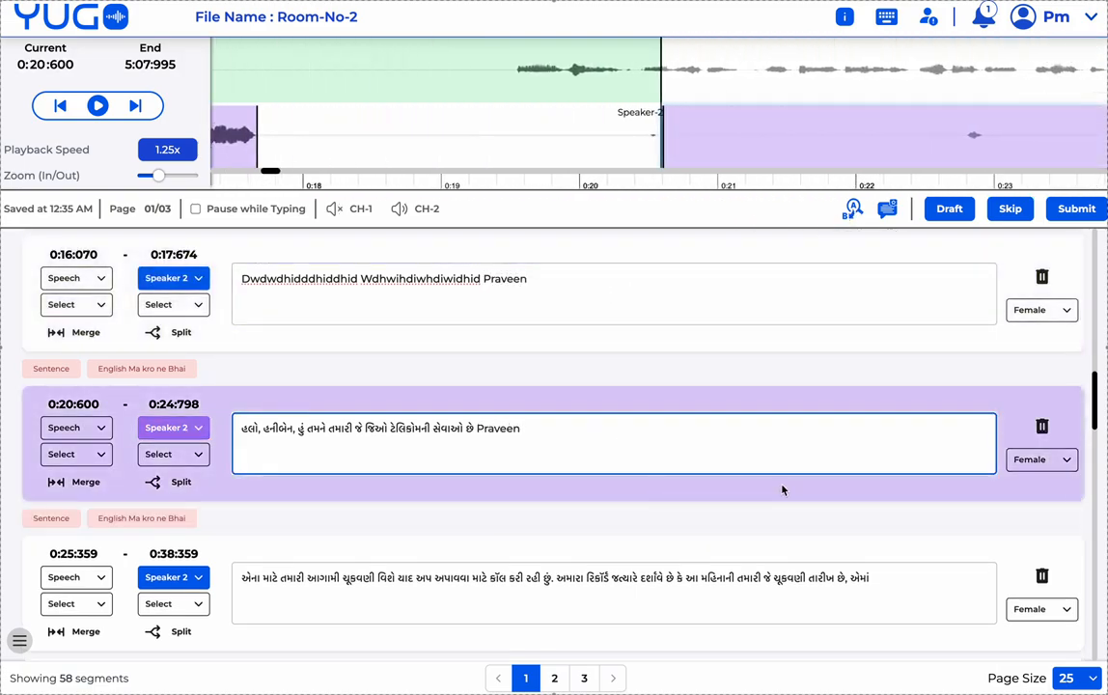
# - Add the person's name, correctly spelled, to the third segment's text and open Find/Replace
pyautogui.click(885, 576)
pyautogui.write('raveen')
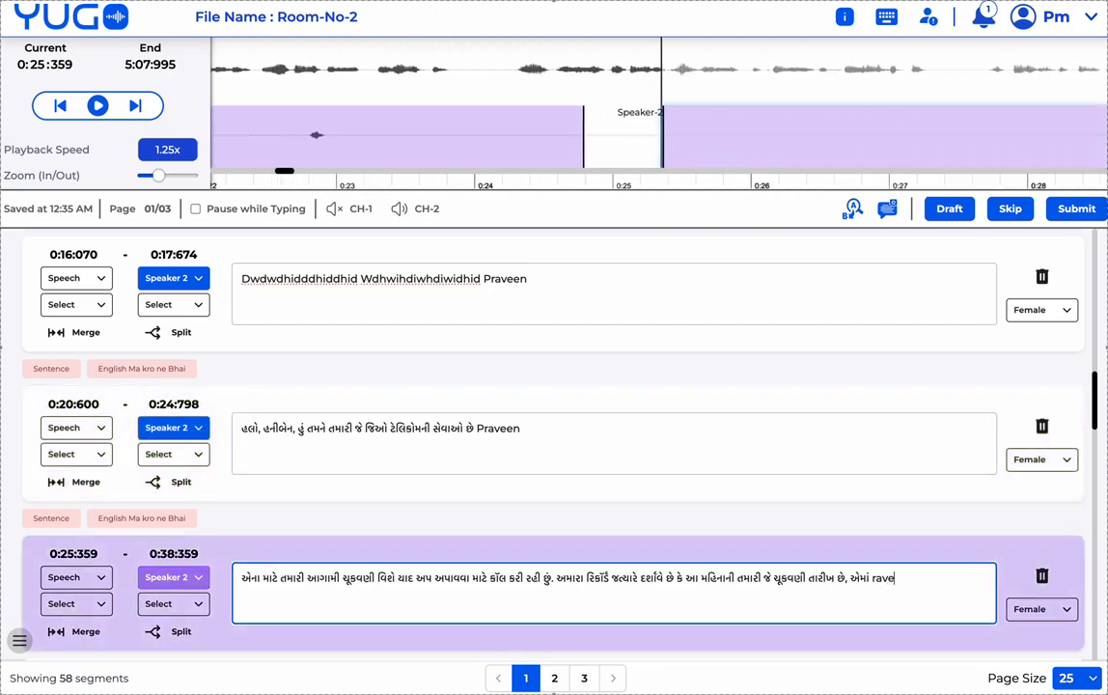
pyautogui.press('BackSpace')
pyautogui.press('BackSpace')
pyautogui.press('BackSpace')
pyautogui.press('BackSpace')
pyautogui.press('BackSpace')
pyautogui.press('BackSpace')
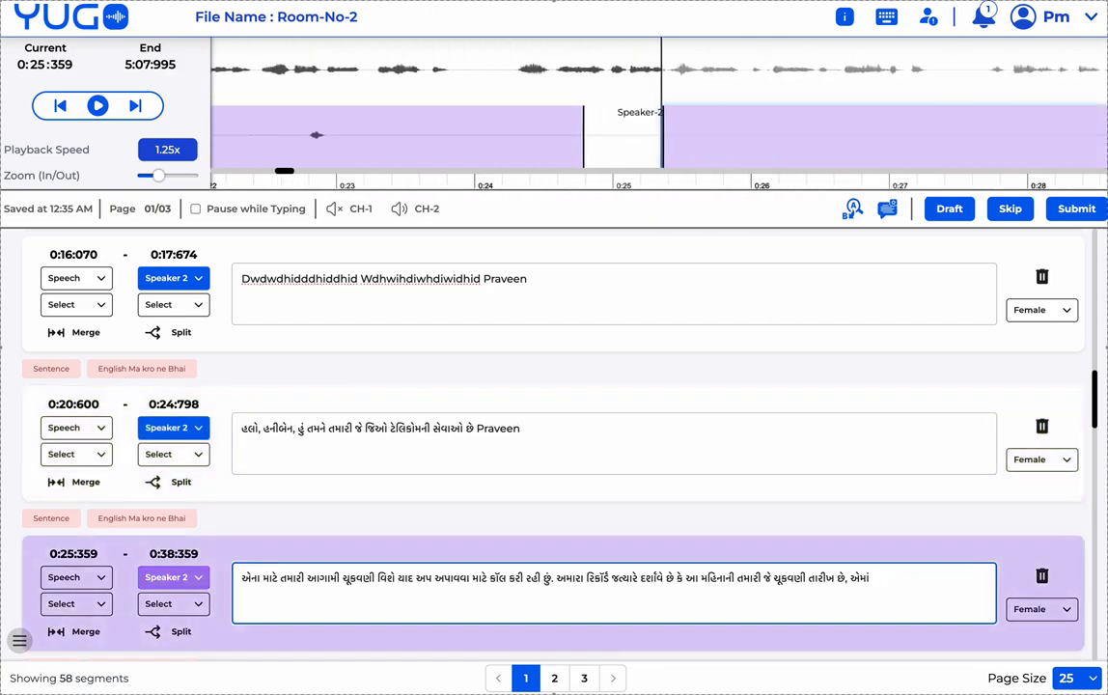
pyautogui.write('Praveen')
pyautogui.click(854, 213)
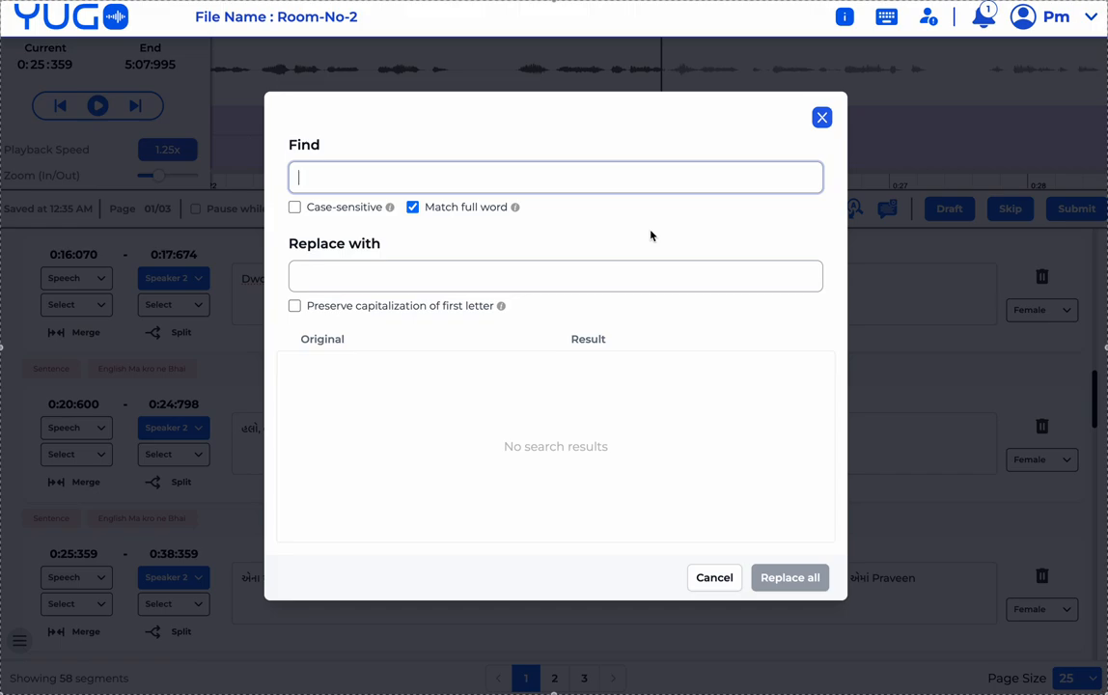
# - Enter the person's name as the Find term
pyautogui.write('Praveen')
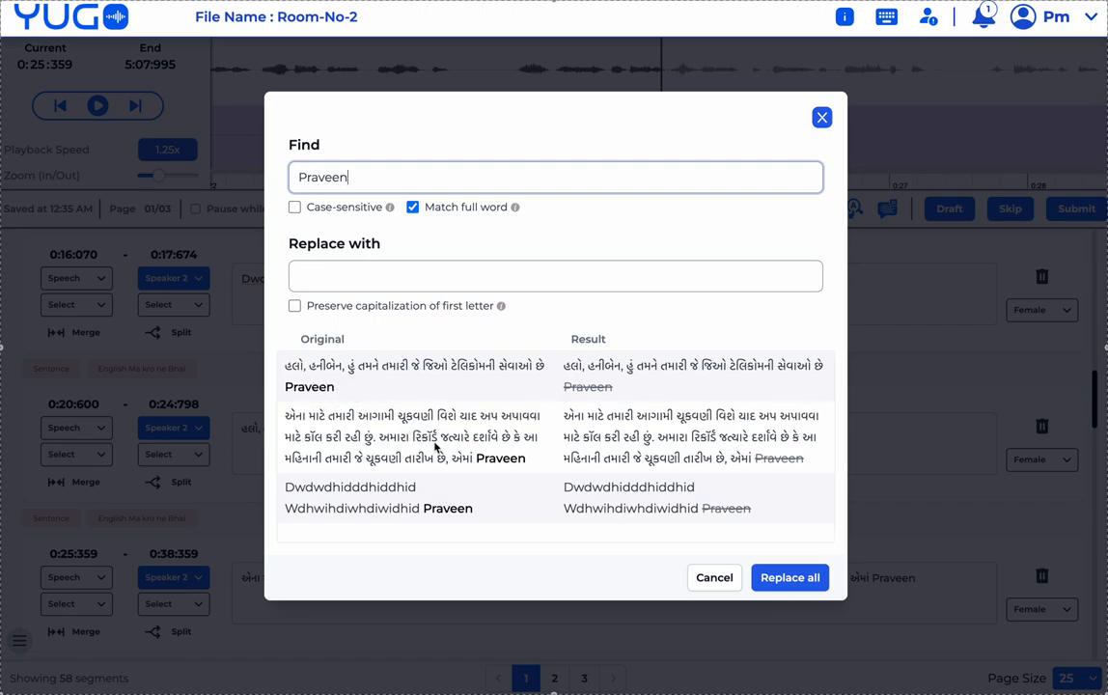
pyautogui.click(330, 275)
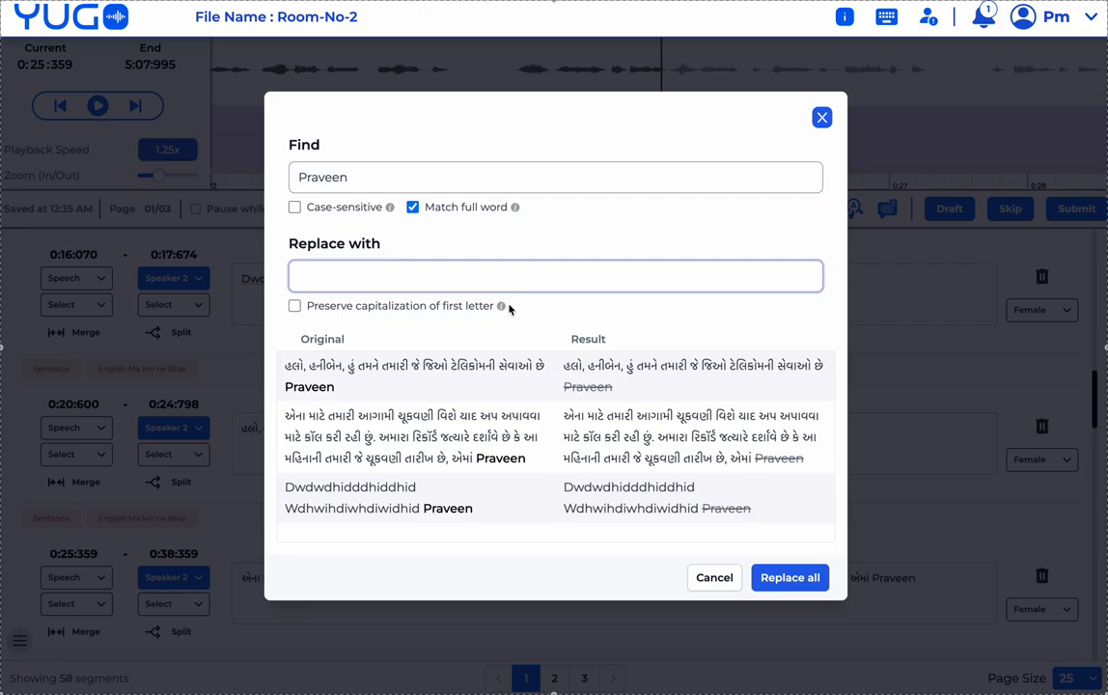
pyautogui.moveTo(517, 212)
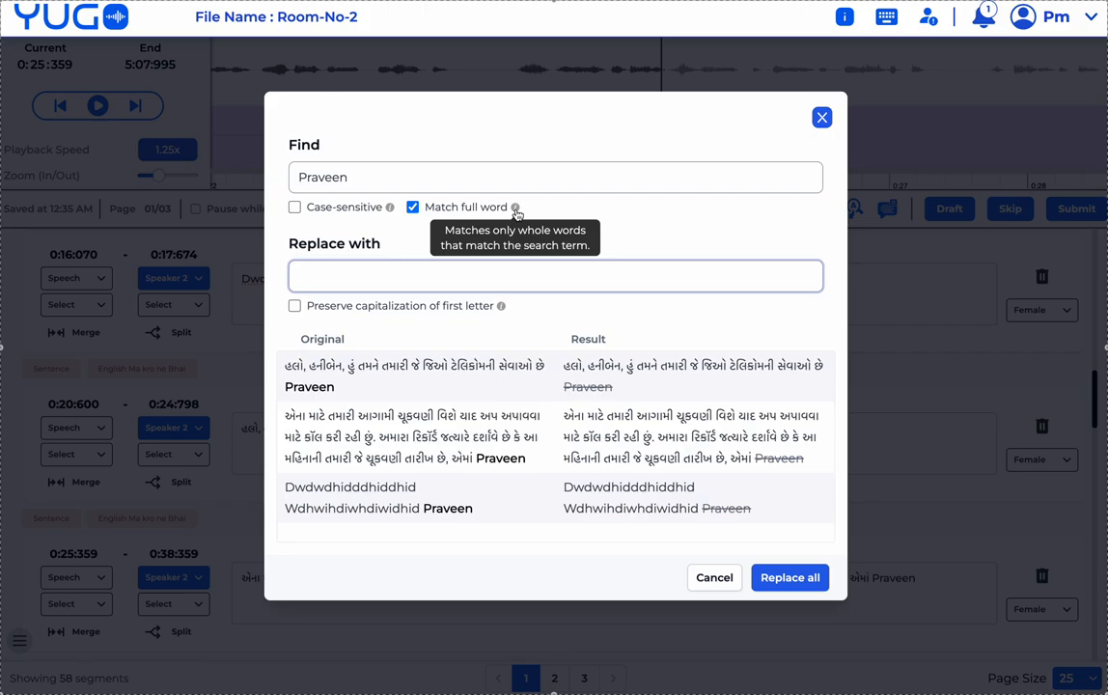
pyautogui.click(315, 176)
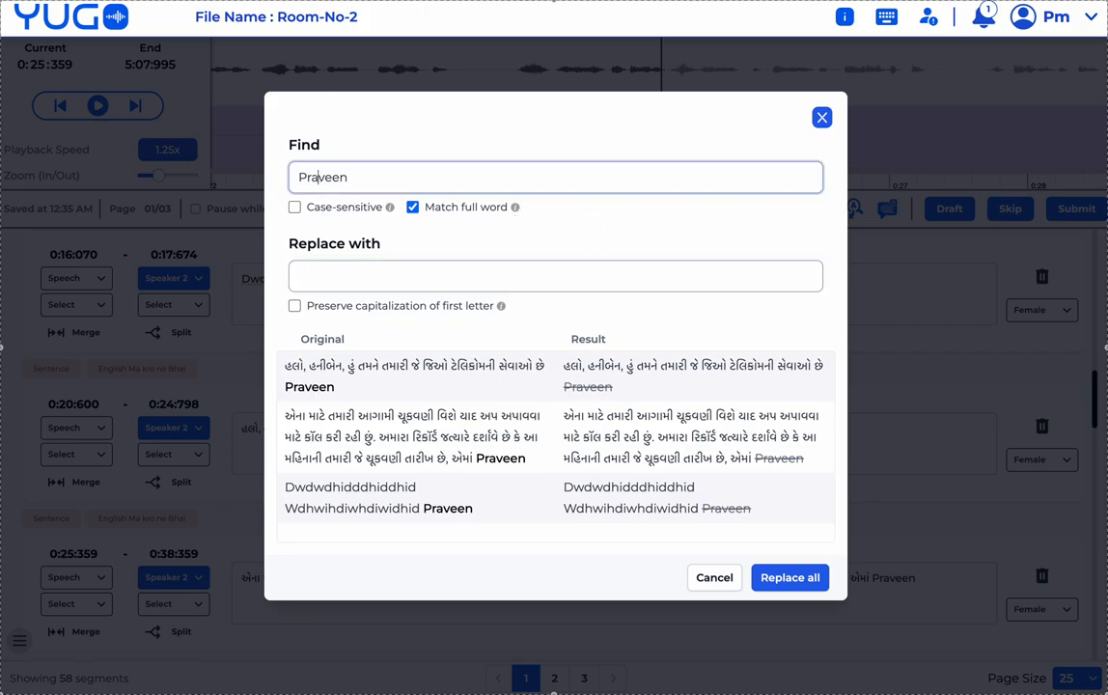
pyautogui.press('BackSpace')
pyautogui.press('BackSpace')
pyautogui.press('BackSpace')
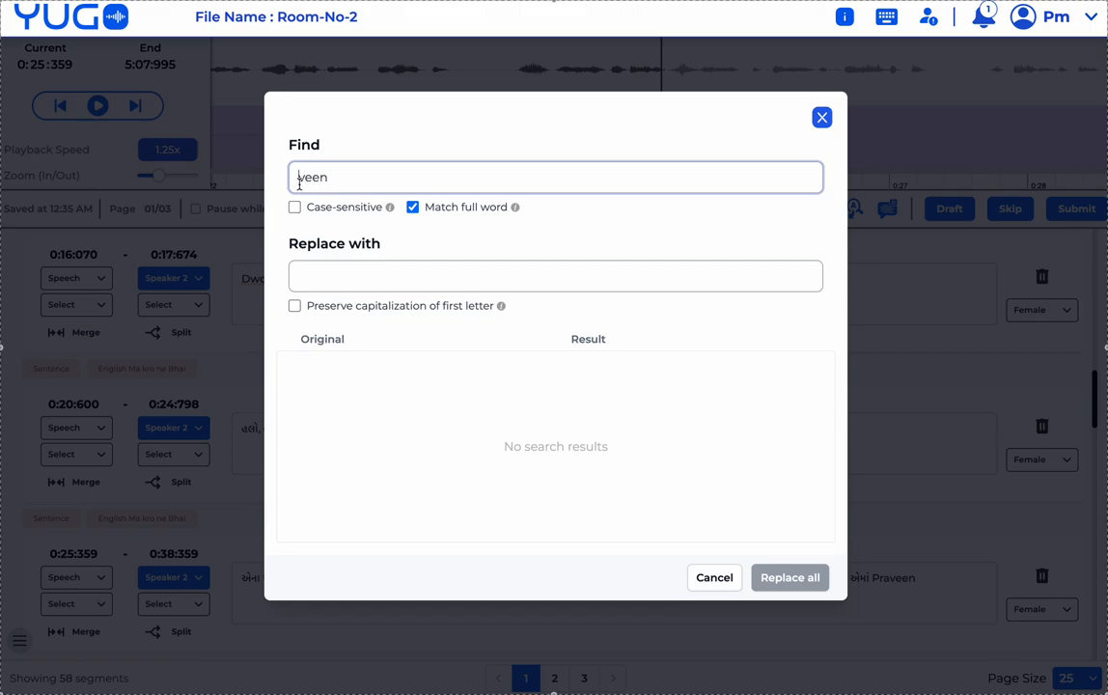
# - Toggle Match full word off and back on, leaving it checked, and restore the full search name
pyautogui.click(414, 210)
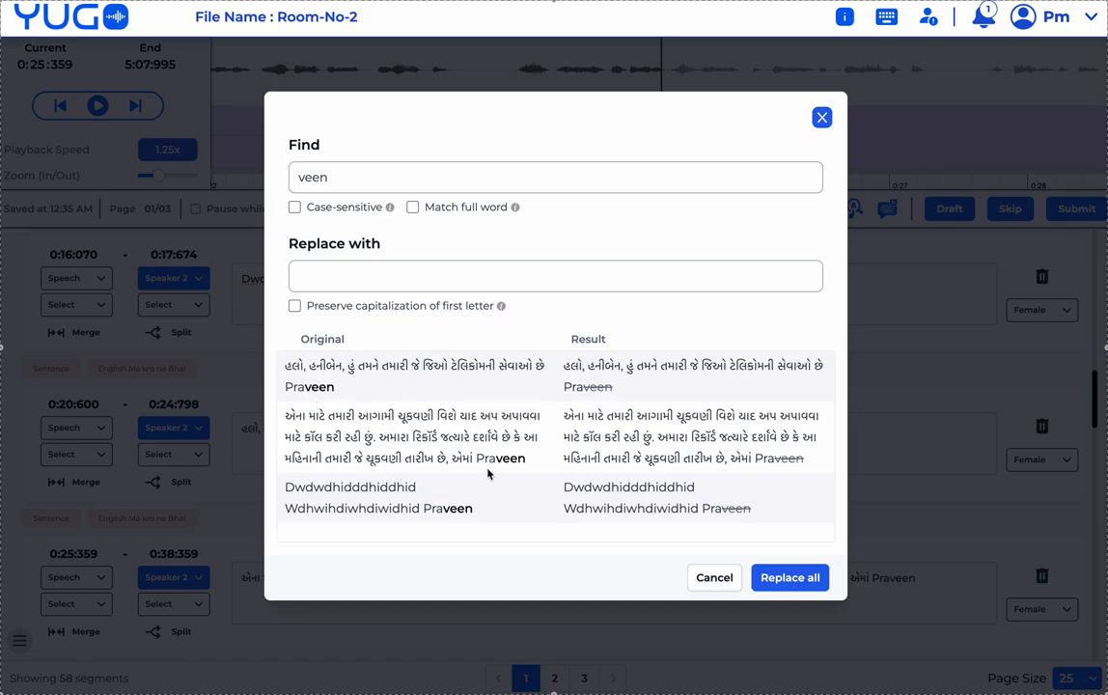
pyautogui.click(414, 209)
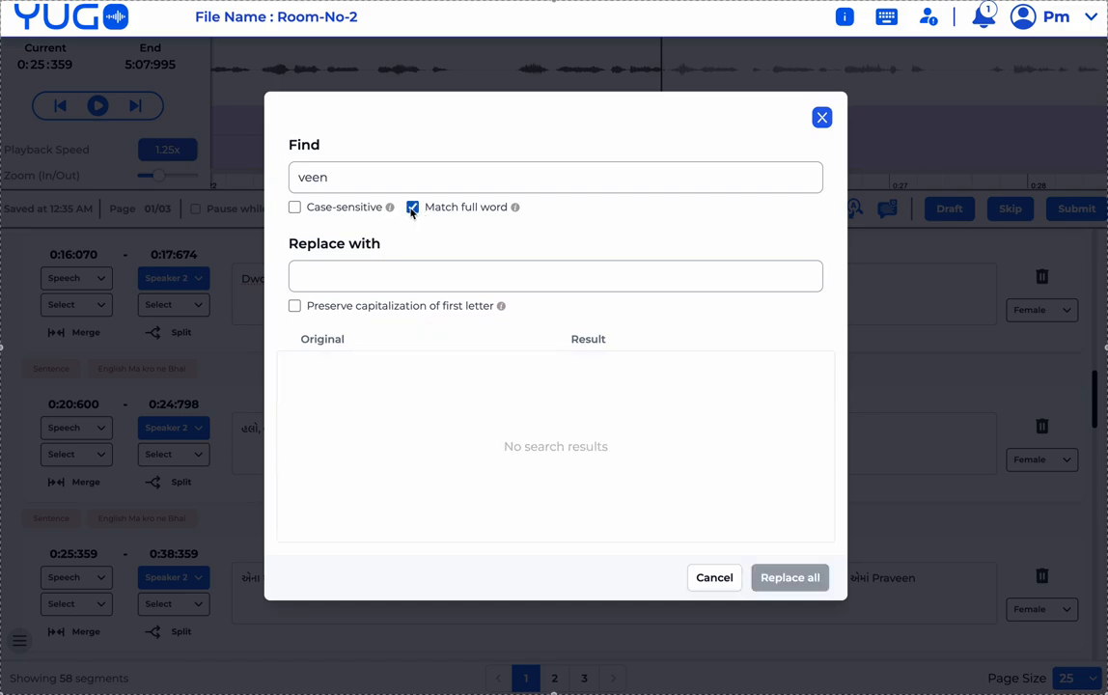
pyautogui.click(297, 178)
pyautogui.write('Pra')
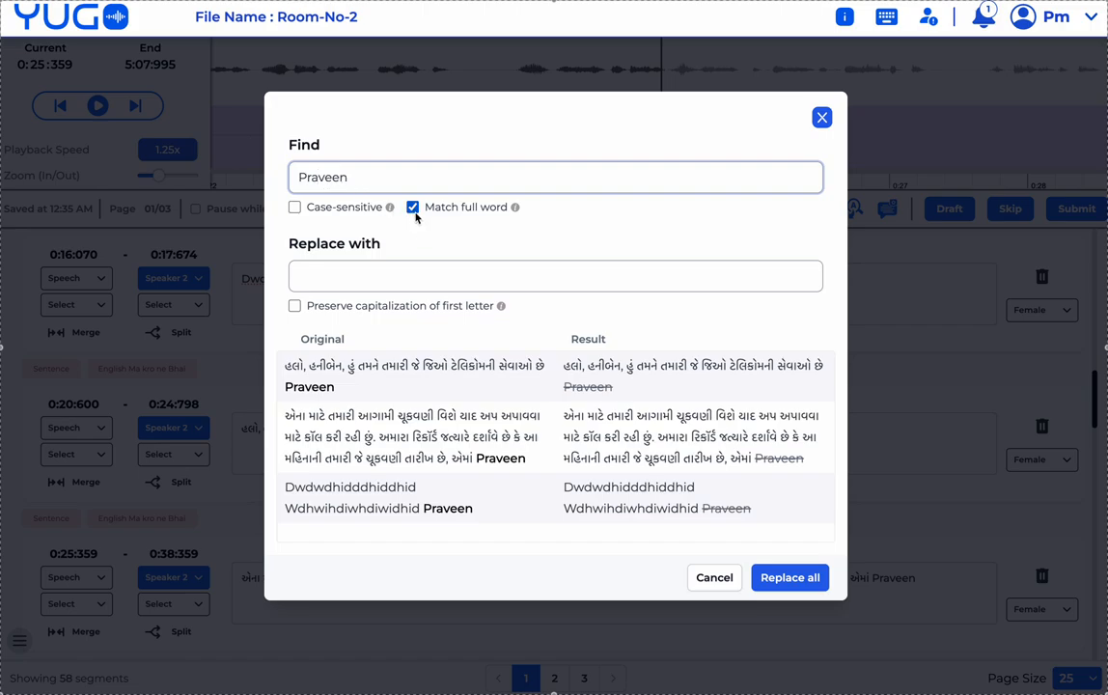
pyautogui.moveTo(390, 214)
# - Replace the name with a new short name in all three segments, preserving first-letter capitalization
pyautogui.click(324, 268)
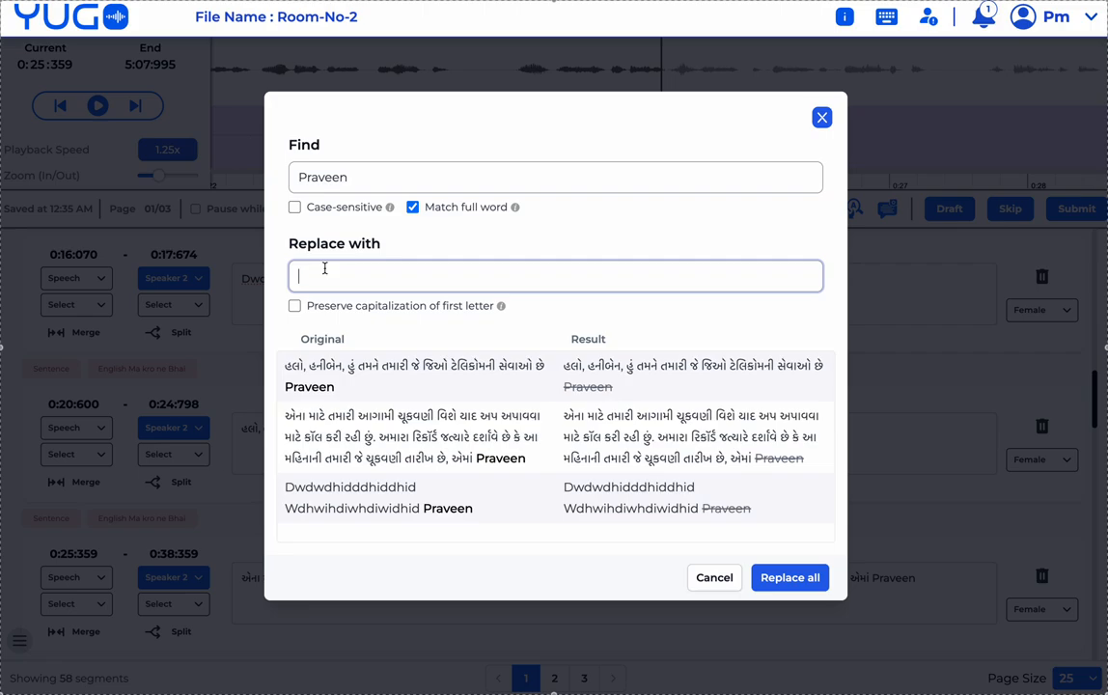
pyautogui.click(295, 305)
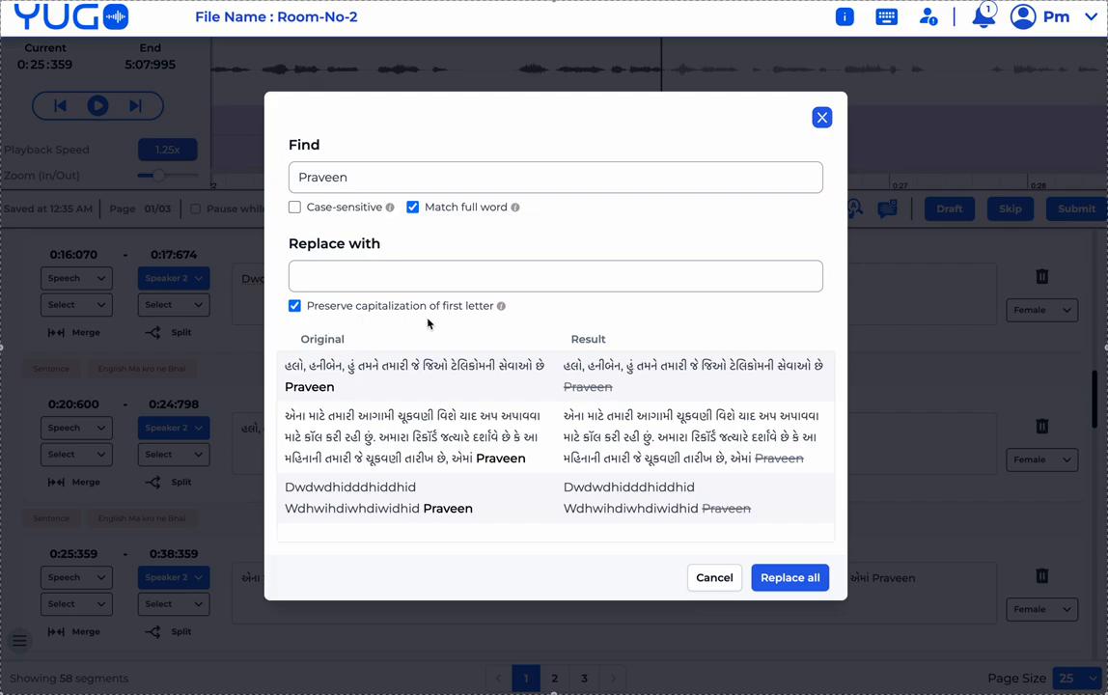
pyautogui.click(387, 276)
pyautogui.write('Ram')
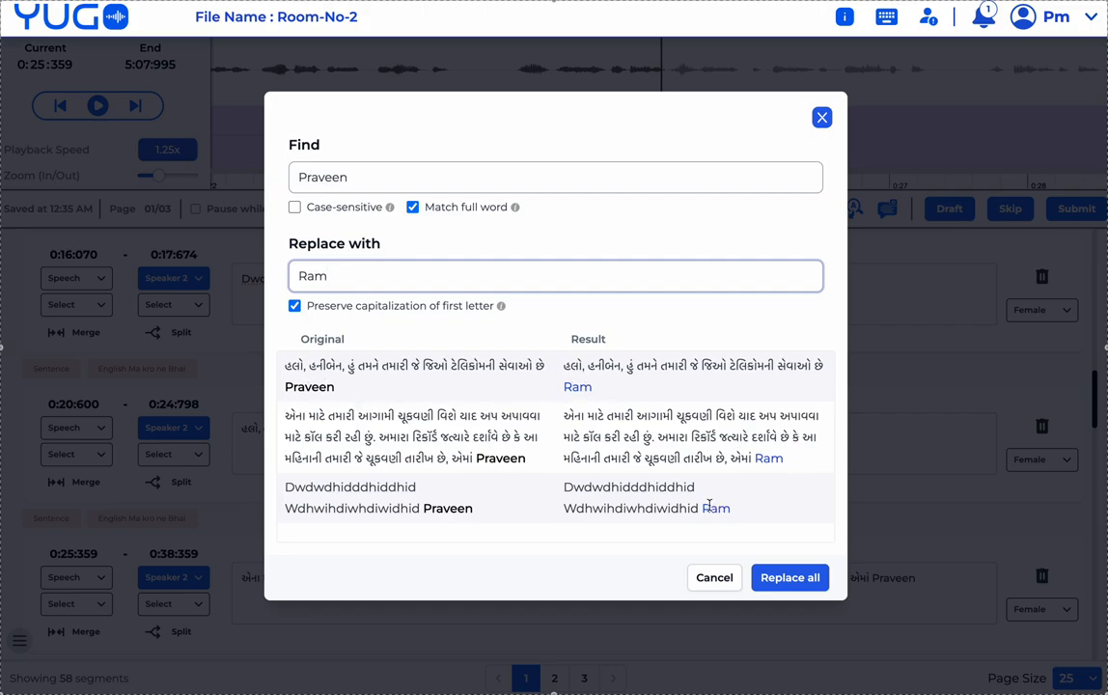
pyautogui.click(772, 577)
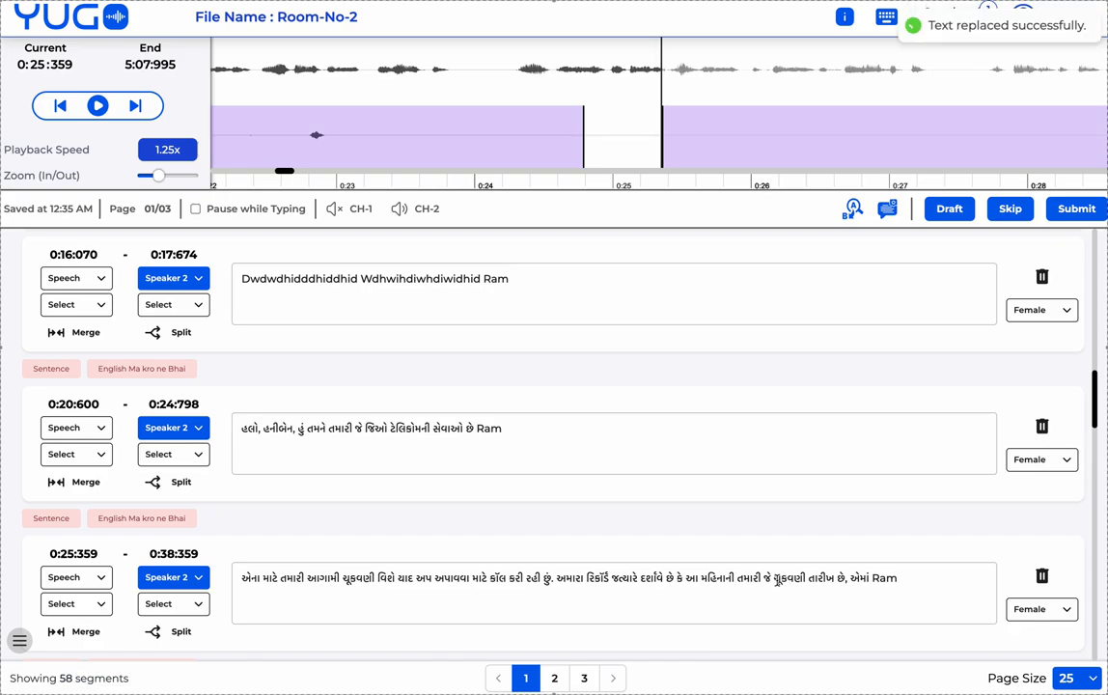
pyautogui.doubleClick(492, 280)
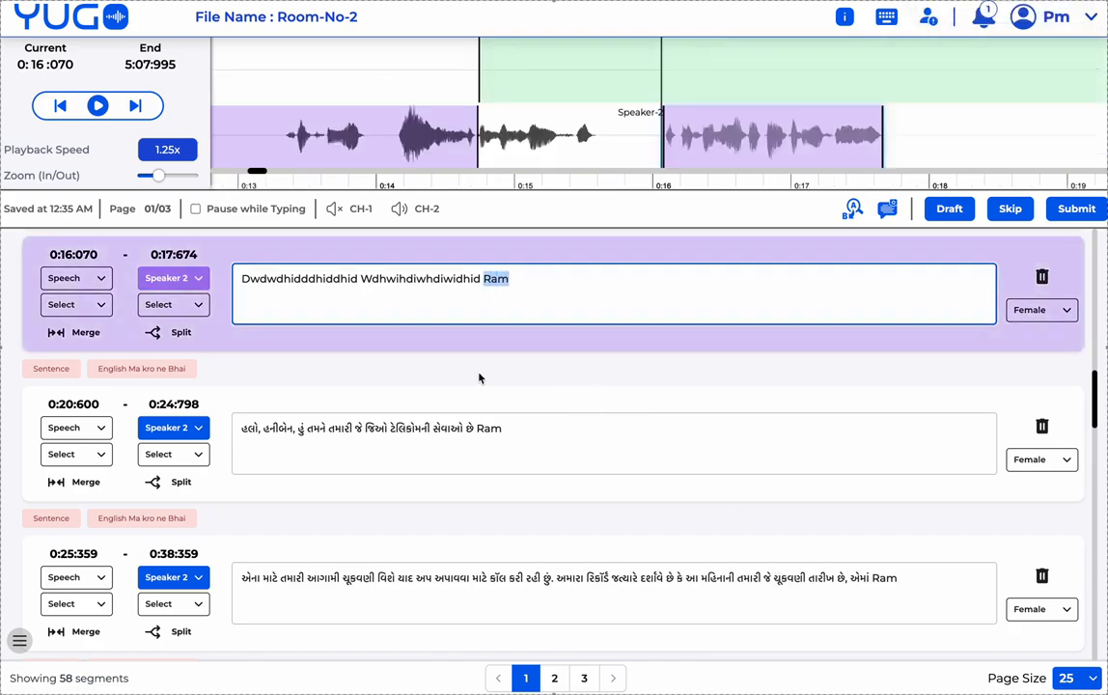
pyautogui.doubleClick(489, 428)
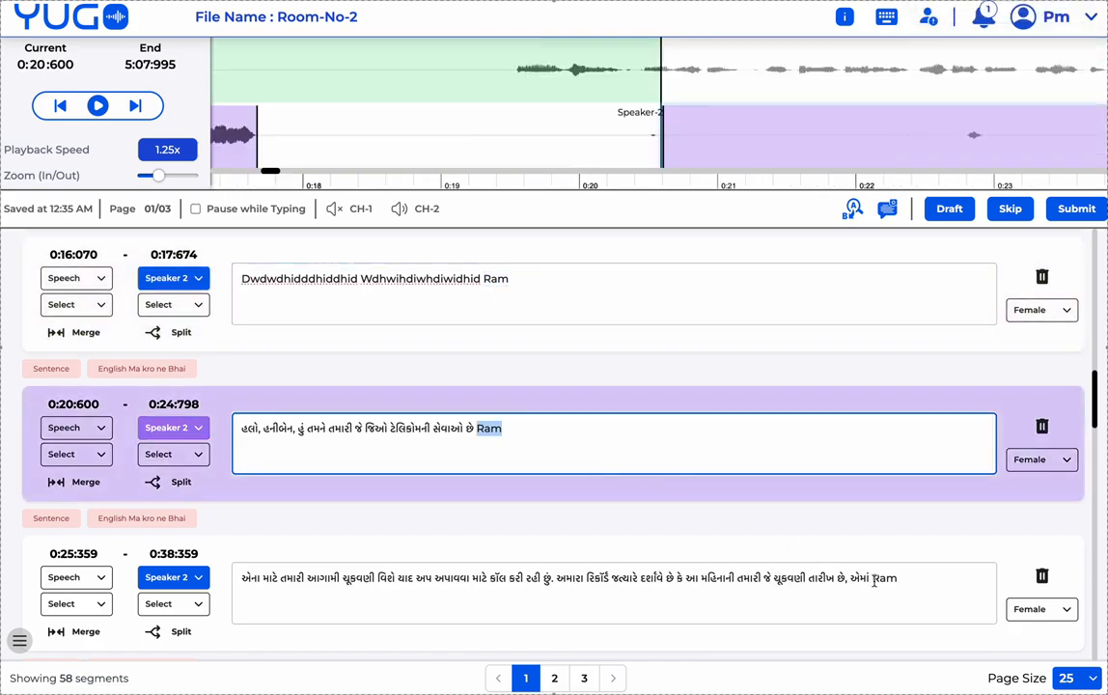
pyautogui.doubleClick(883, 579)
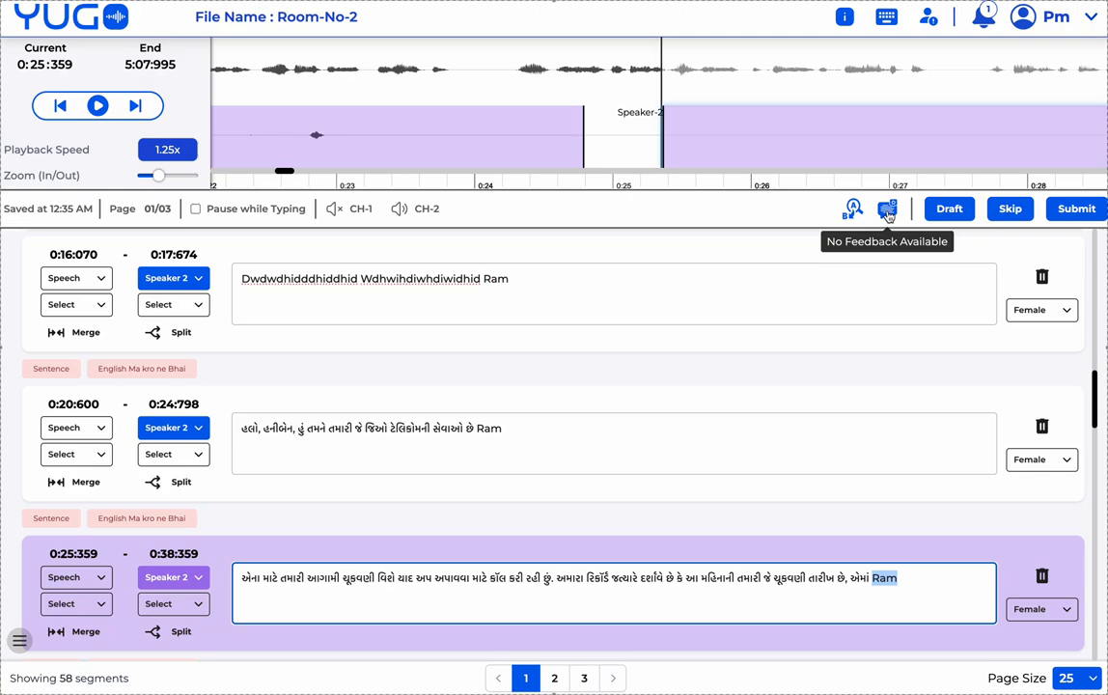
pyautogui.click(889, 216)
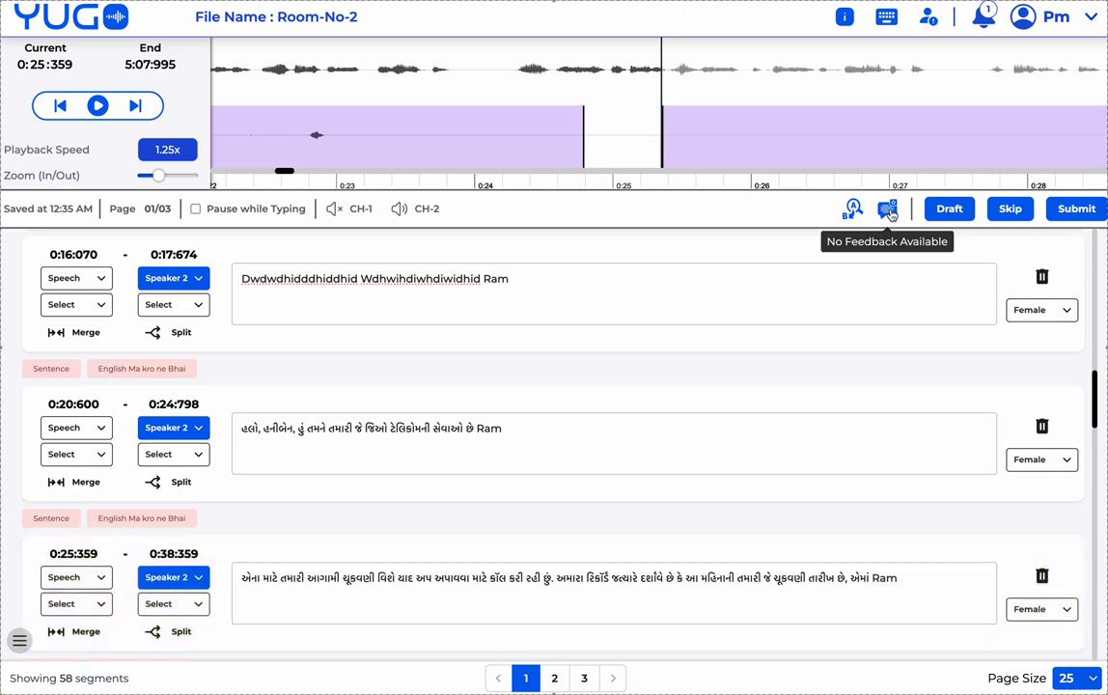
pyautogui.click(712, 276)
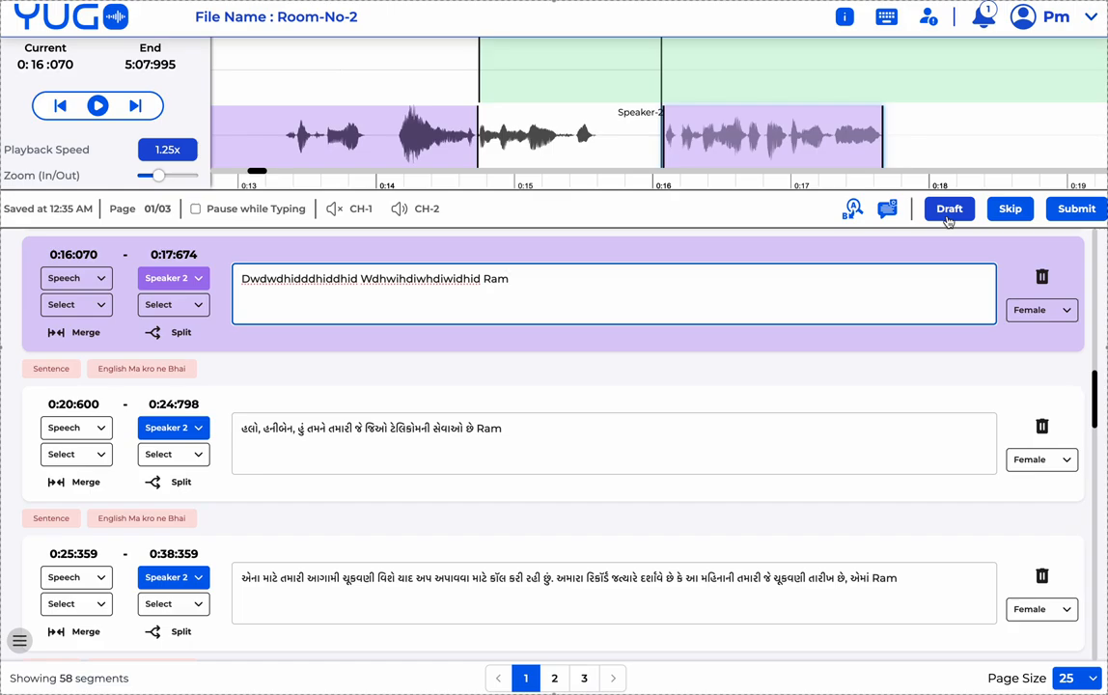
pyautogui.click(1011, 210)
pyautogui.click(618, 383)
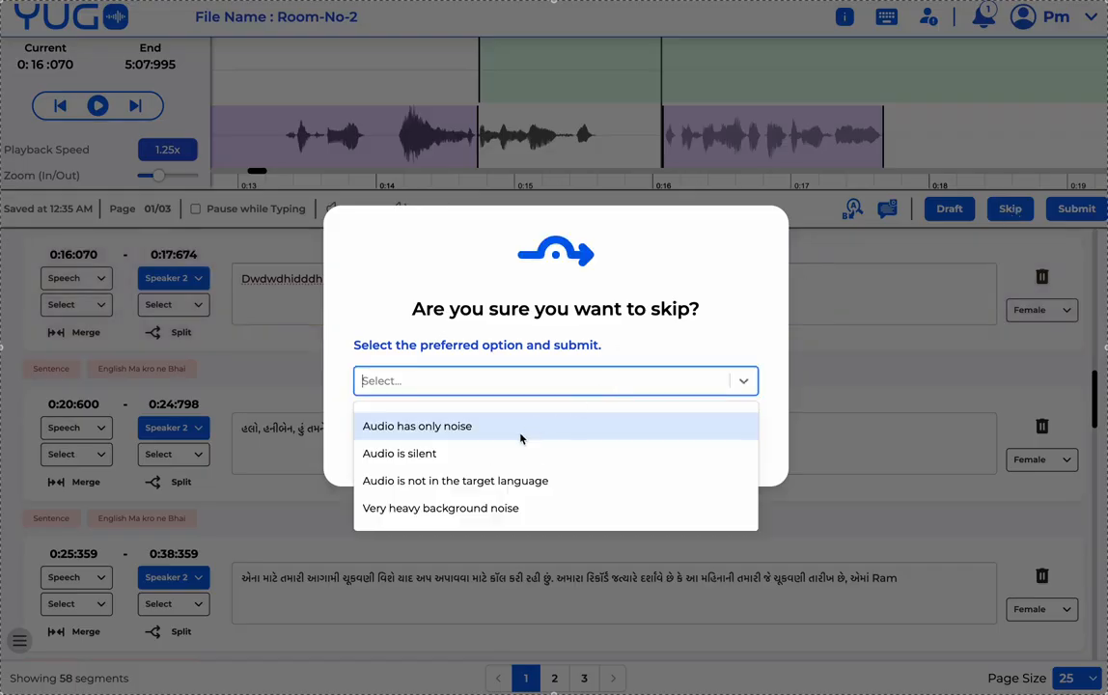
pyautogui.click(618, 266)
pyautogui.click(591, 439)
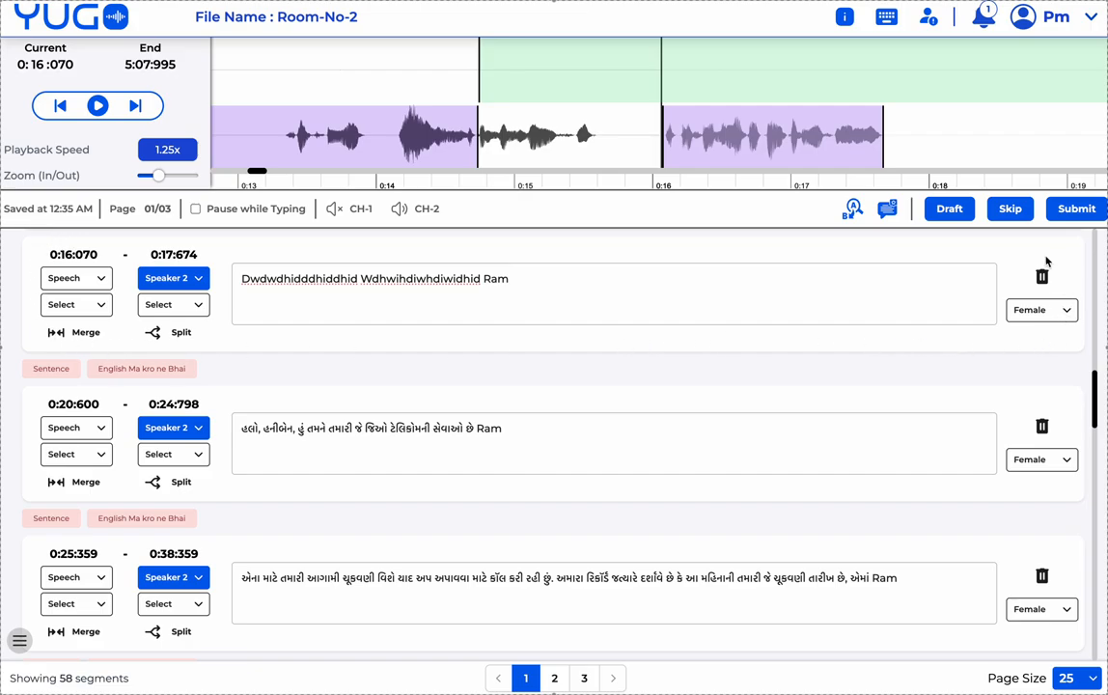
pyautogui.click(425, 146)
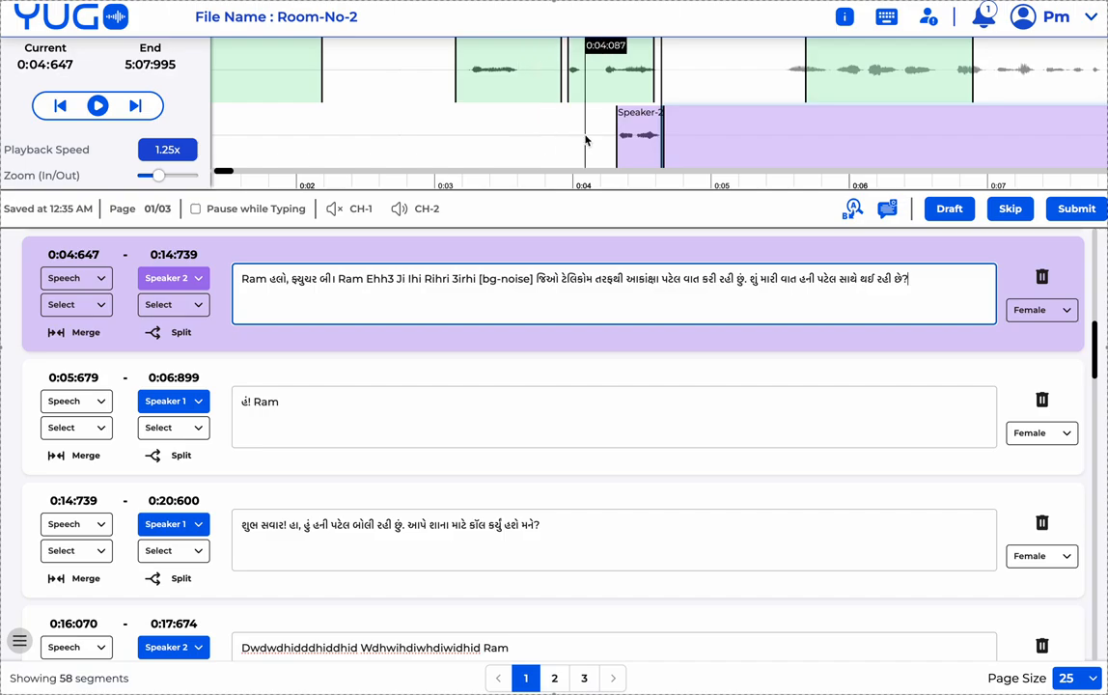
# - Compare the 0:04:310 segment's end time with the long Speaker 2 segment's 0:04:603 start
pyautogui.click(635, 139)
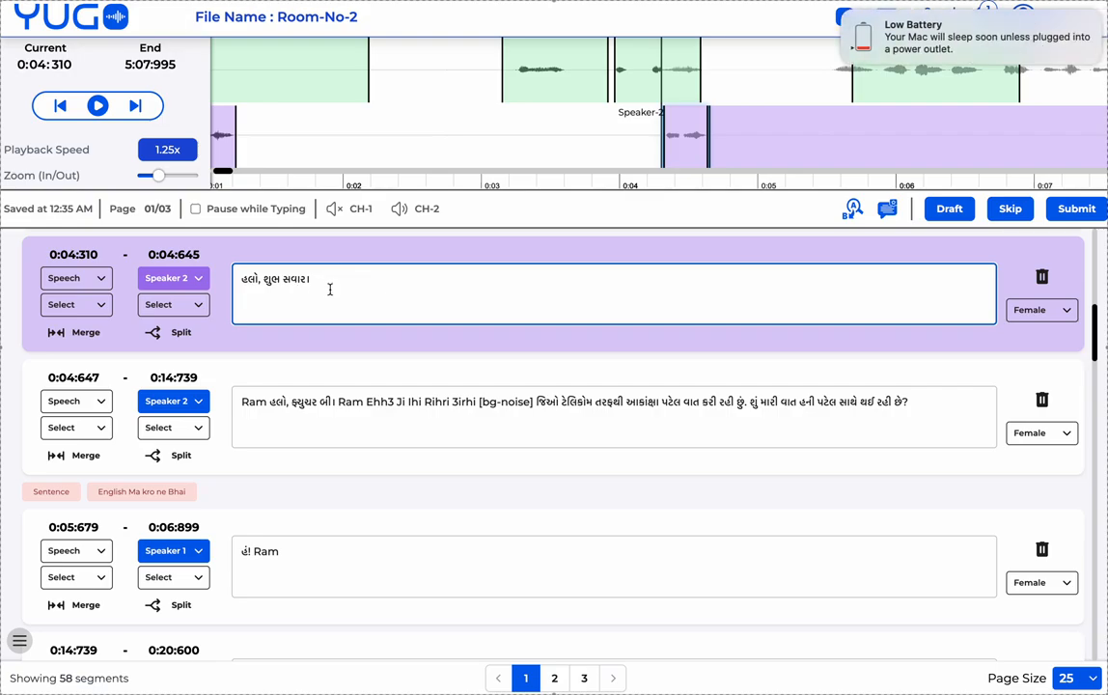
pyautogui.click(845, 16)
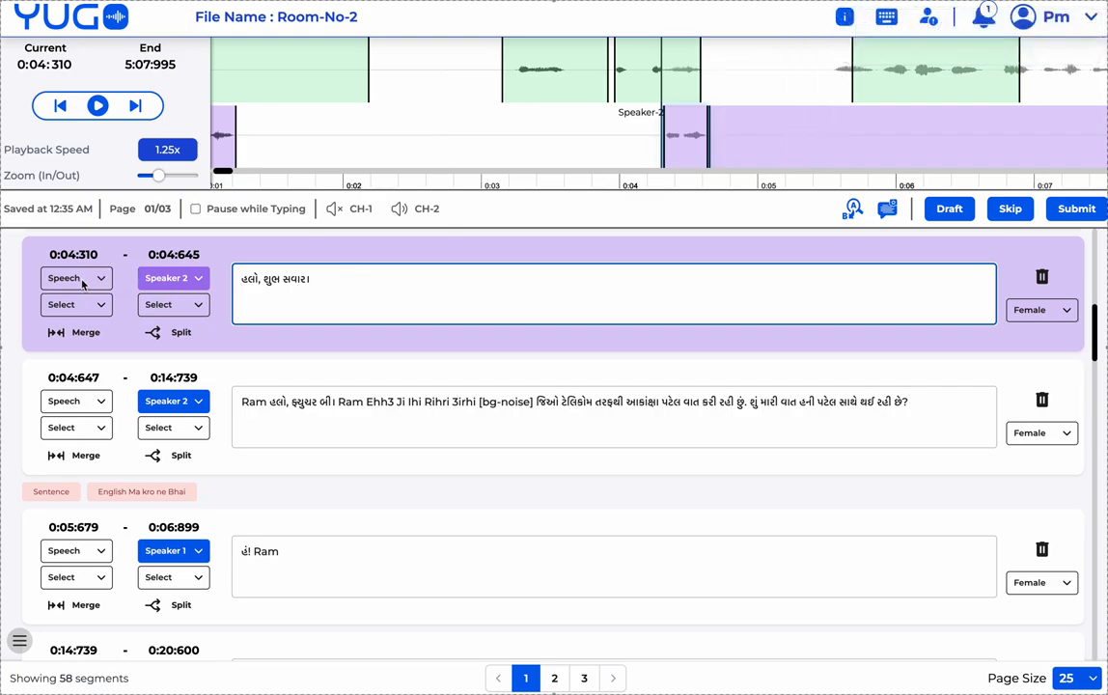
pyautogui.moveTo(52, 254); pyautogui.dragTo(192, 254)
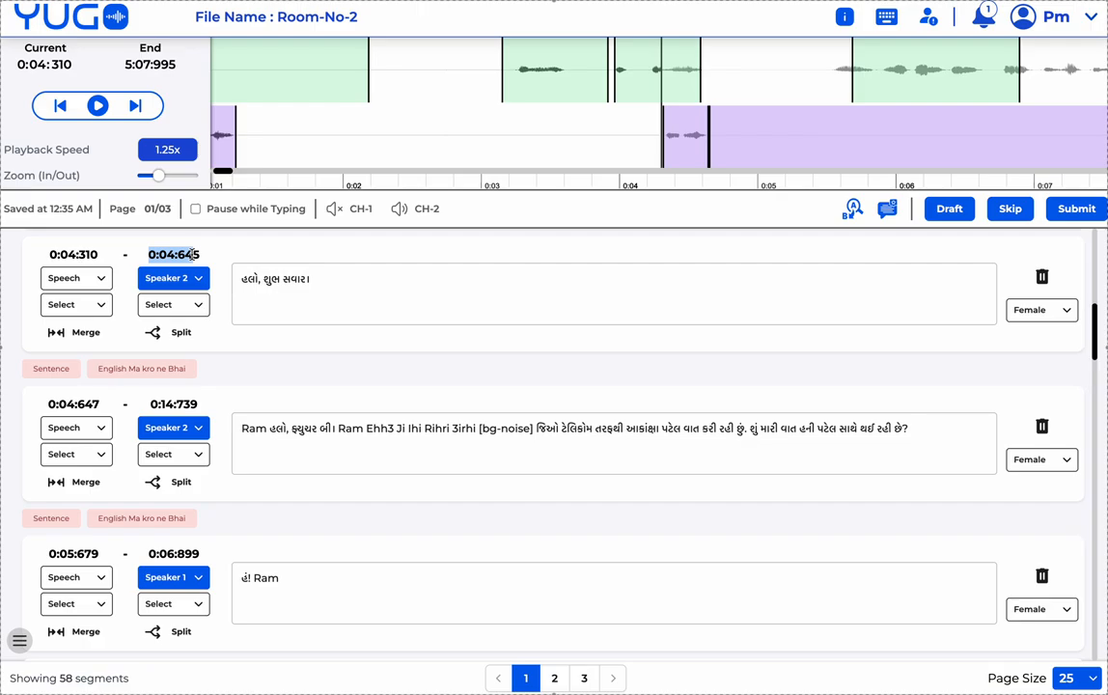
pyautogui.moveTo(766, 134)
pyautogui.mouseDown()
pyautogui.moveTo(794, 135)
pyautogui.moveTo(759, 134)
pyautogui.mouseUp()
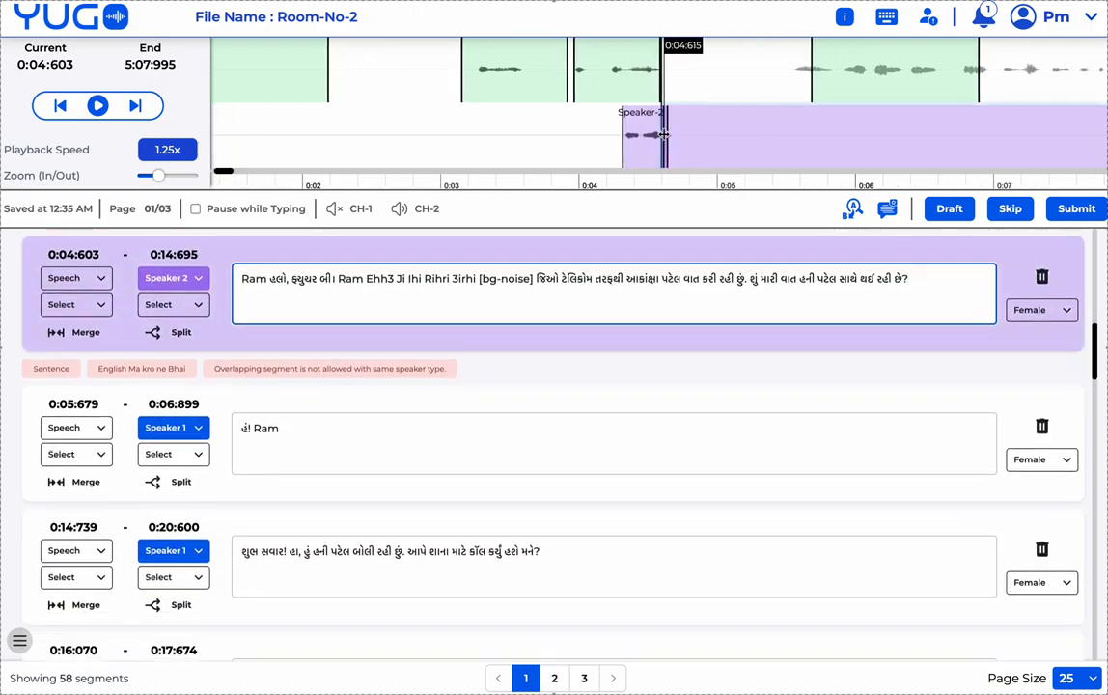
pyautogui.scroll(1, 567, 264)
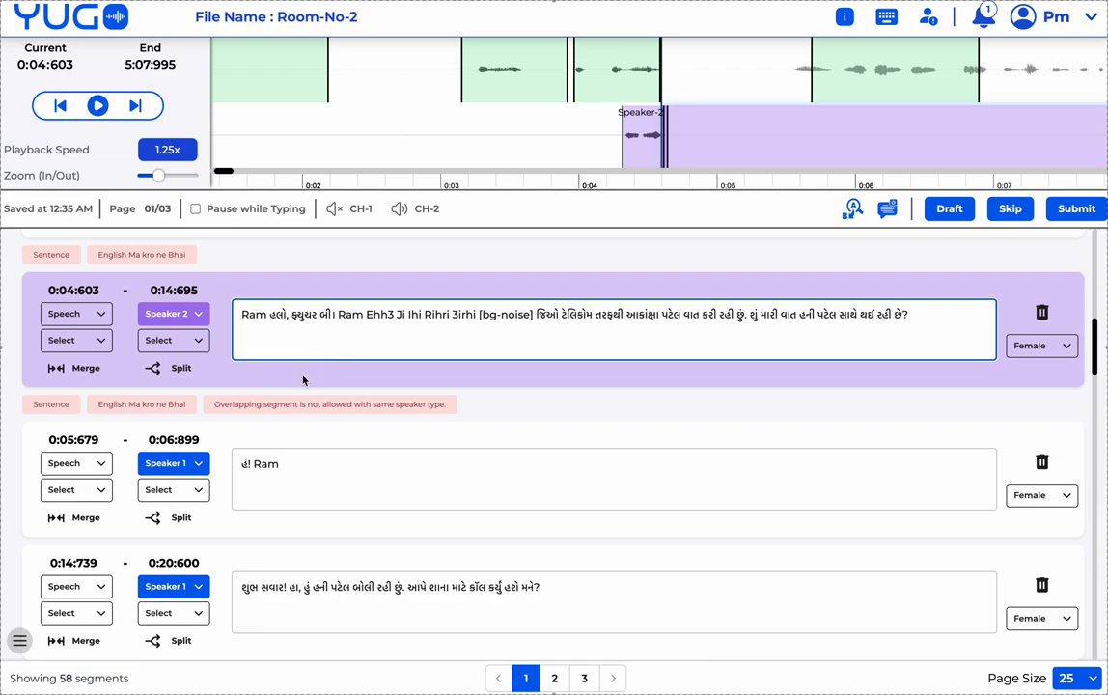
pyautogui.scroll(1, 301, 383)
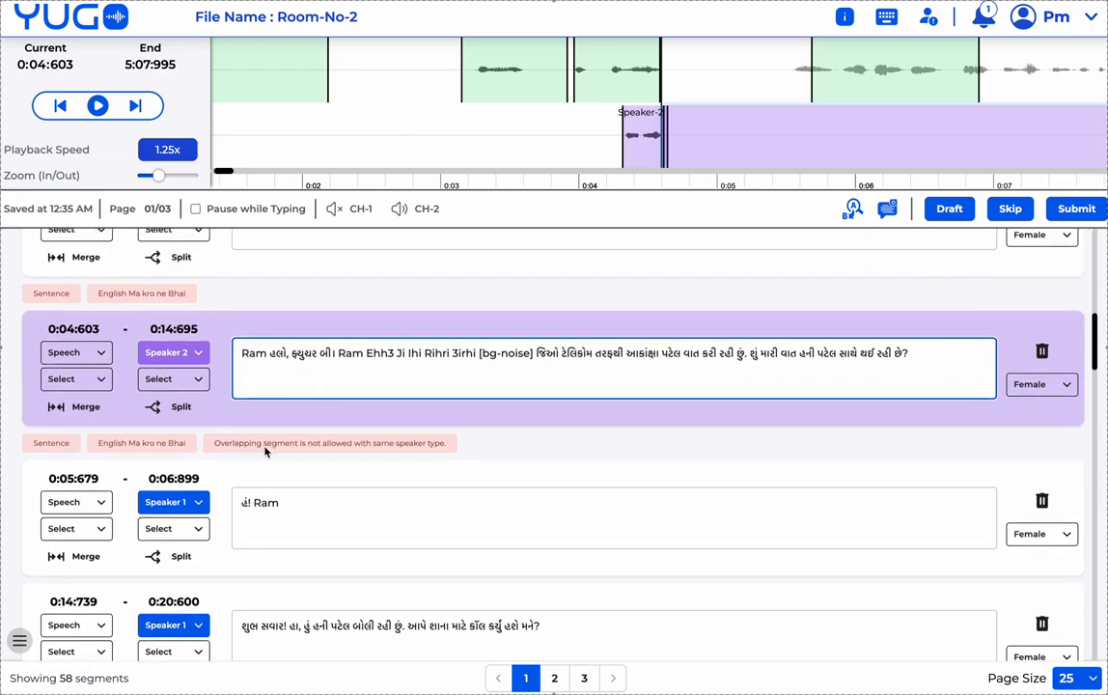
pyautogui.scroll(1, 174, 349)
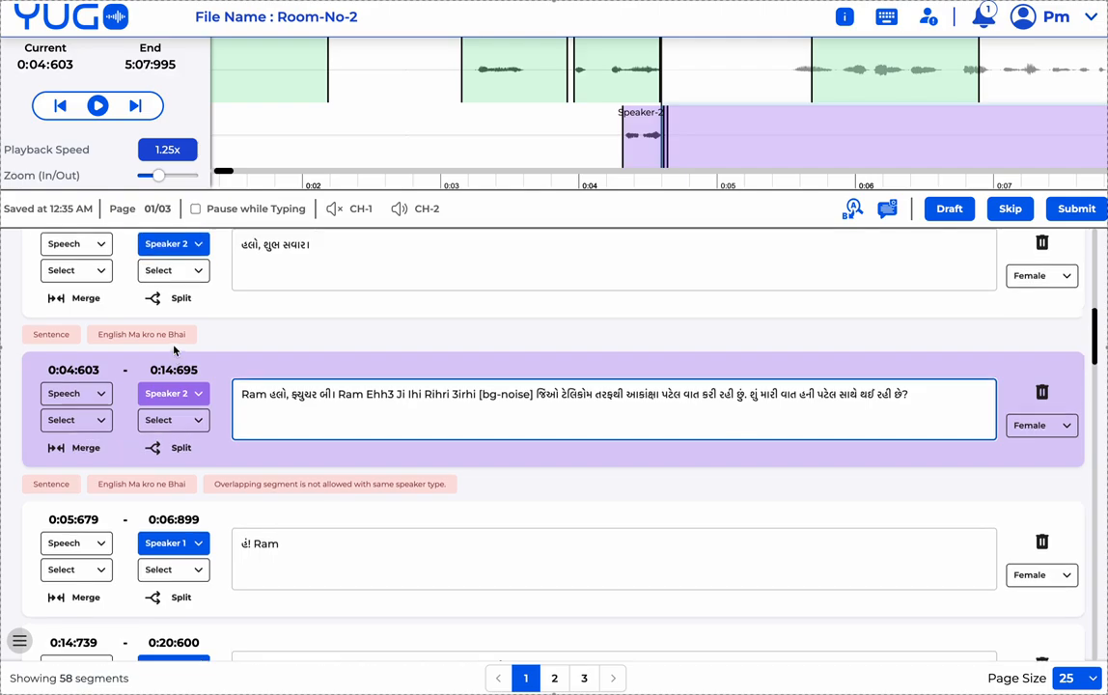
pyautogui.click(357, 271)
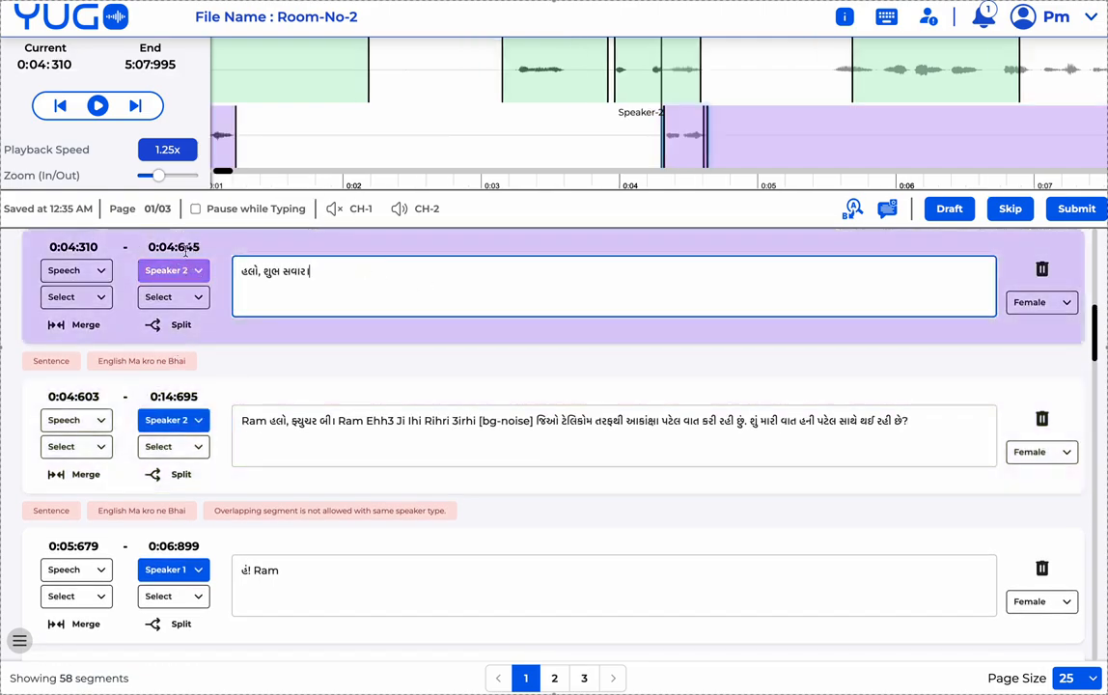
pyautogui.doubleClick(185, 247)
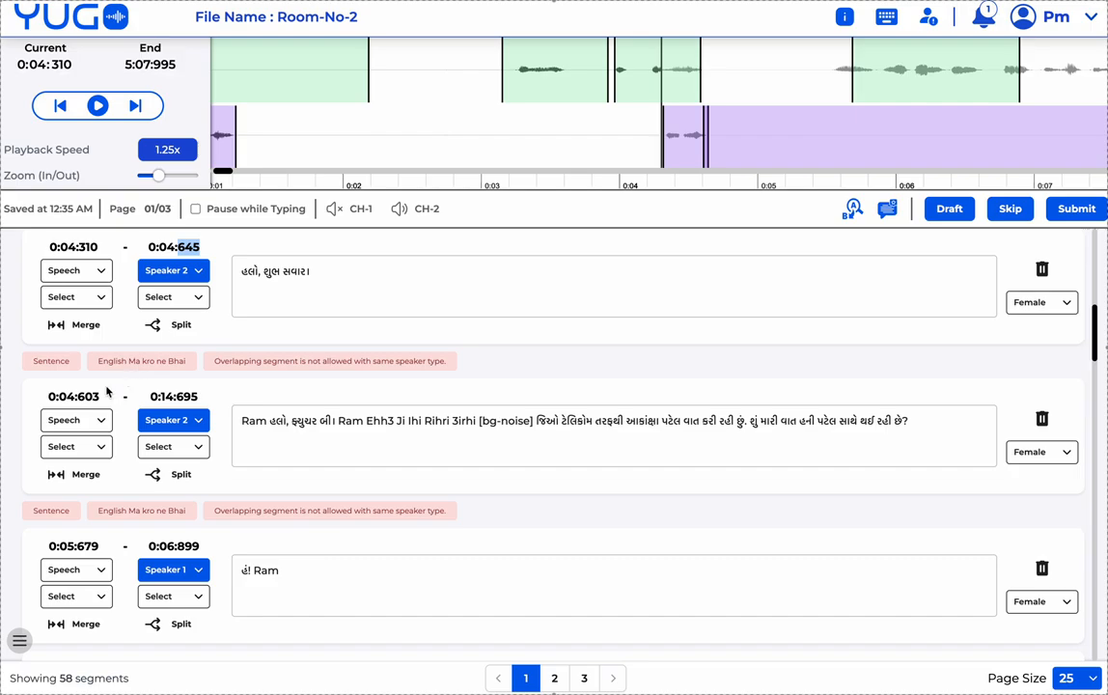
pyautogui.moveTo(80, 397); pyautogui.dragTo(101, 397)
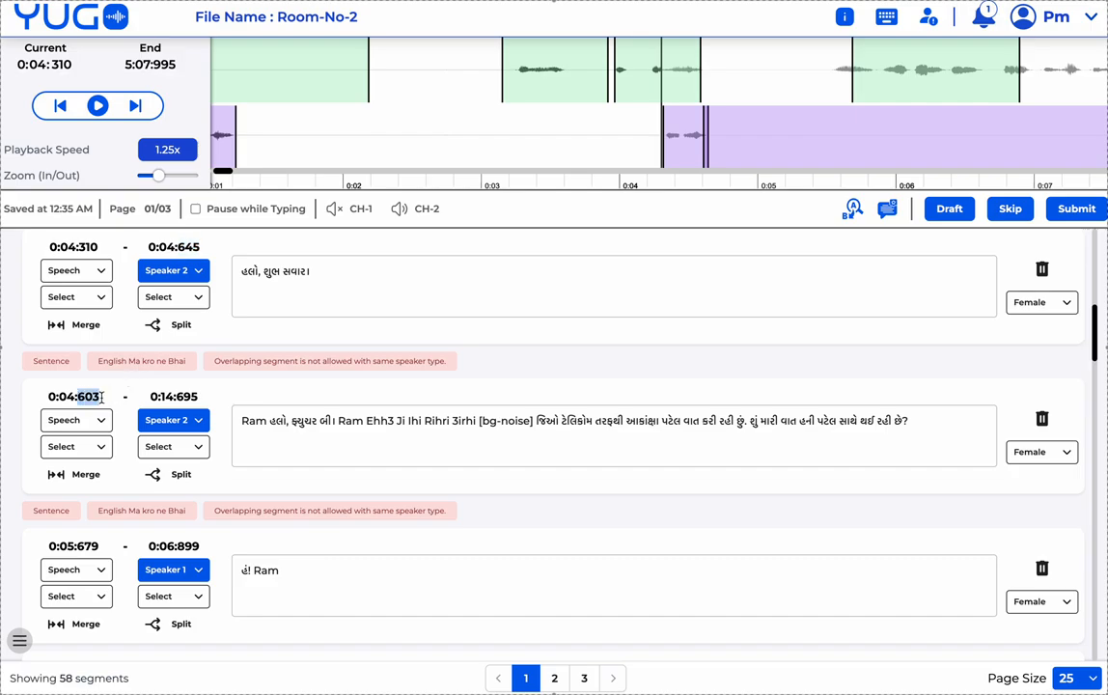
pyautogui.click(165, 249)
pyautogui.moveTo(165, 249); pyautogui.dragTo(211, 248)
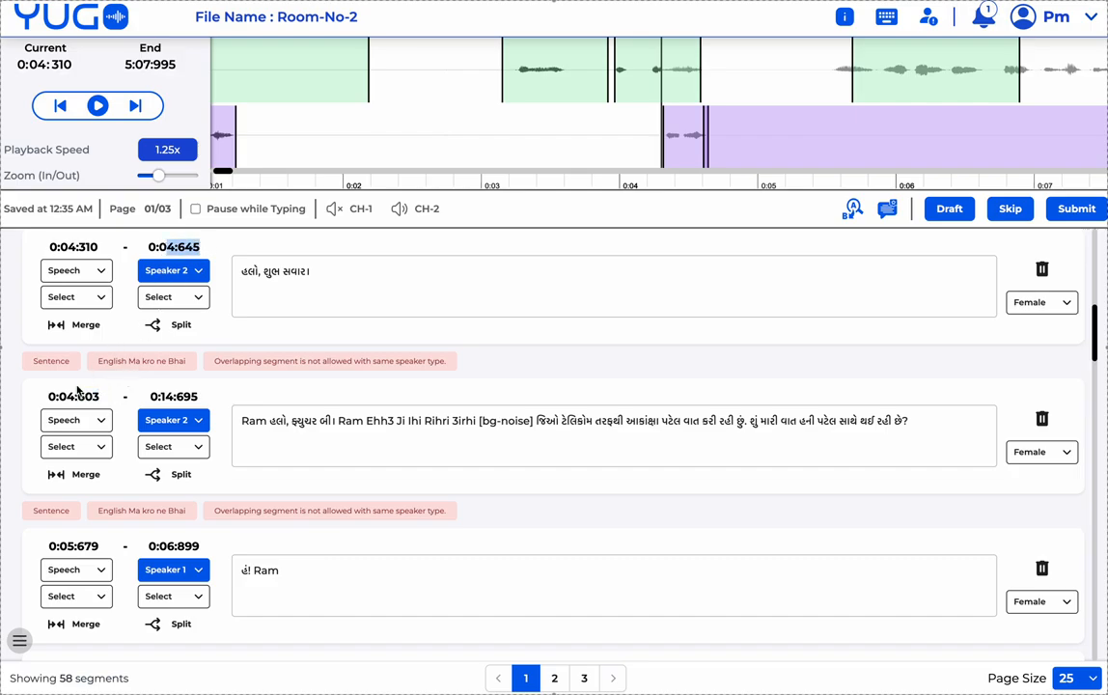
pyautogui.moveTo(64, 397); pyautogui.dragTo(93, 398)
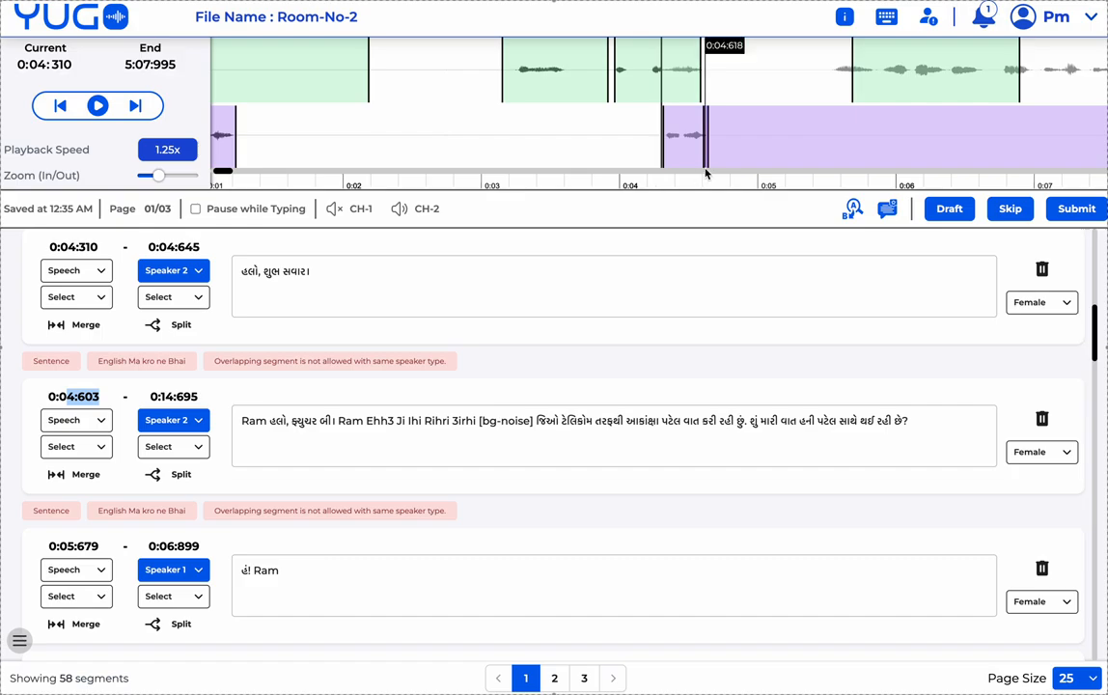
# - Drag the long Speaker 2 region later in small steps until it spans 0:04:712–0:14:804
pyautogui.moveTo(735, 152); pyautogui.dragTo(741, 153)
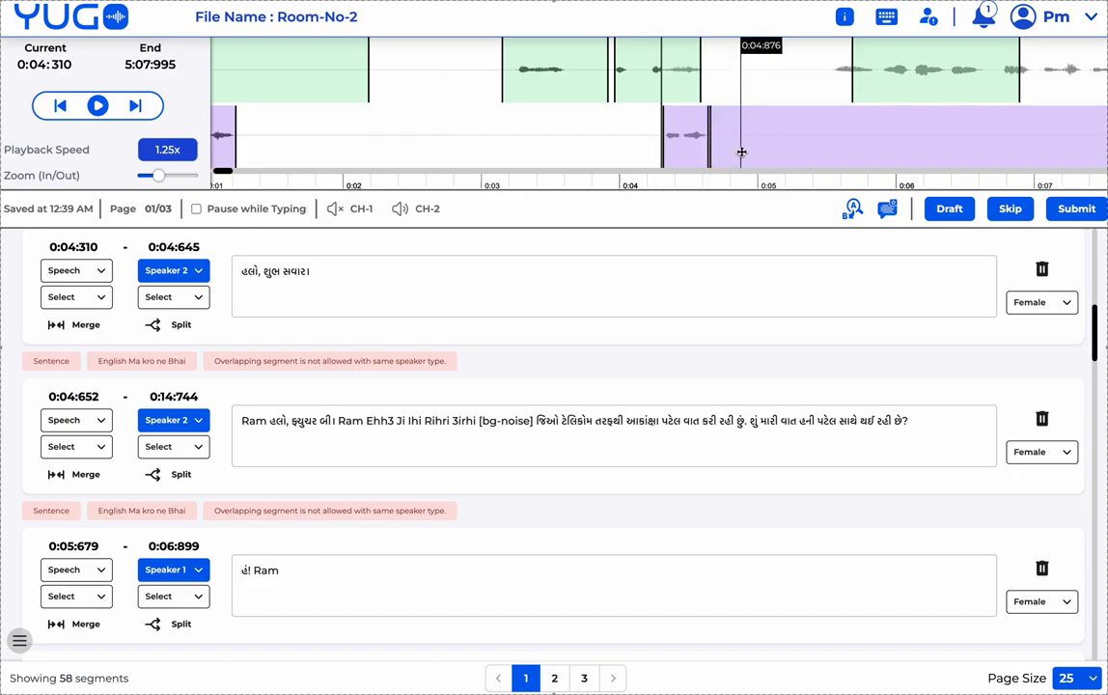
pyautogui.click(741, 152)
pyautogui.scroll(2, 289, 329)
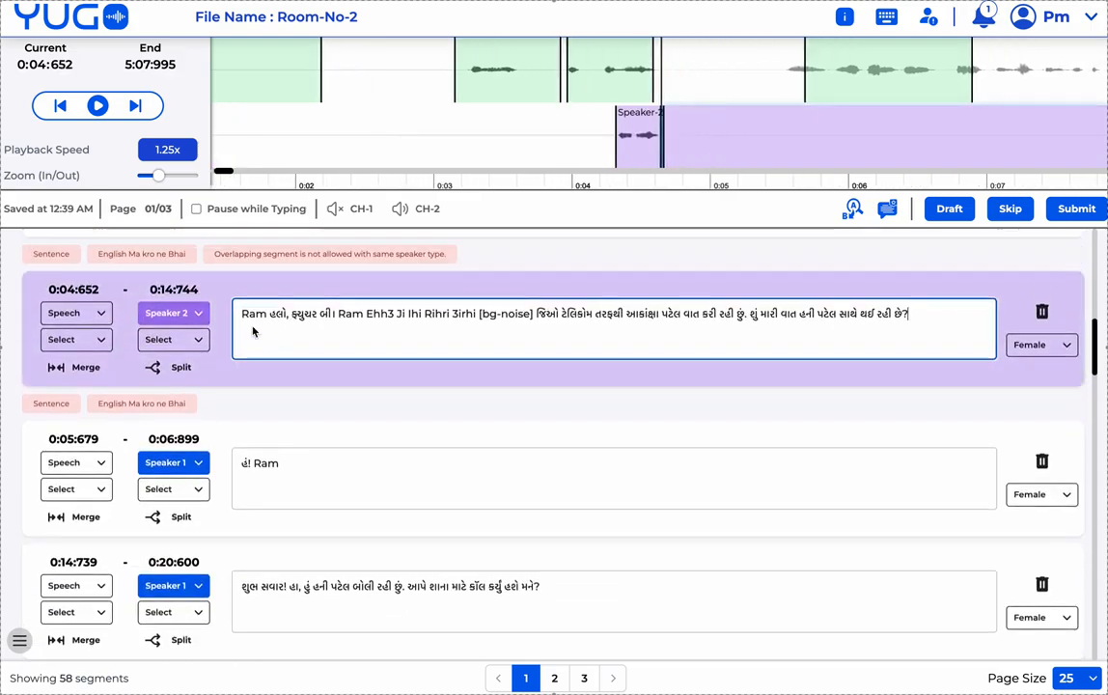
pyautogui.scroll(2, 193, 296)
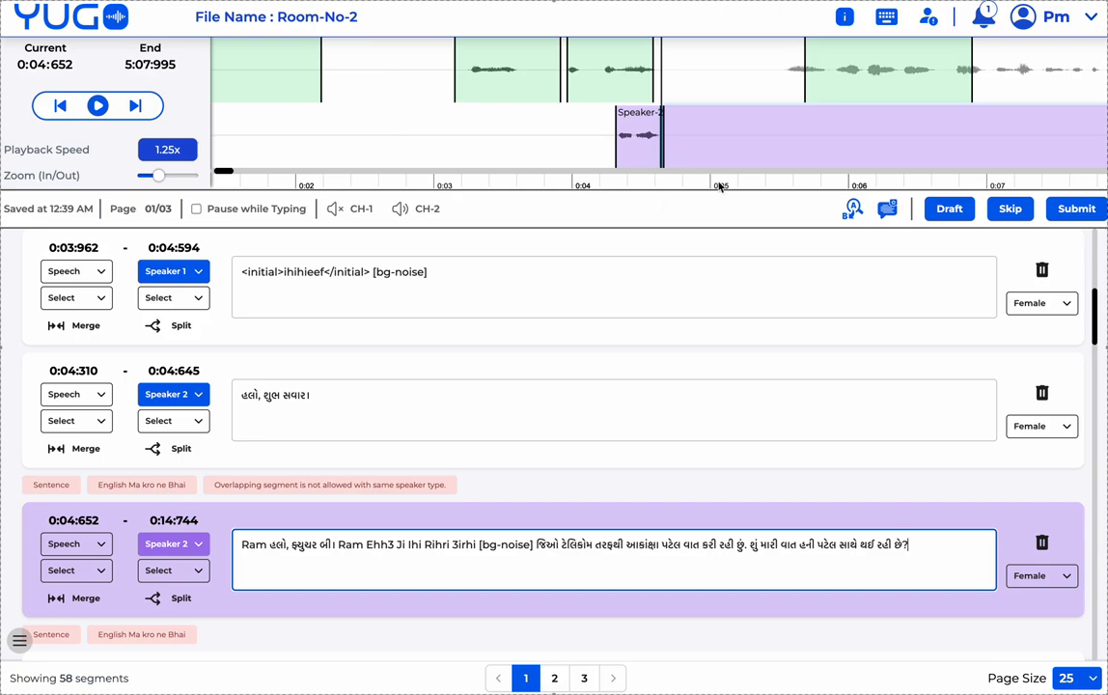
pyautogui.moveTo(717, 148); pyautogui.dragTo(720, 149)
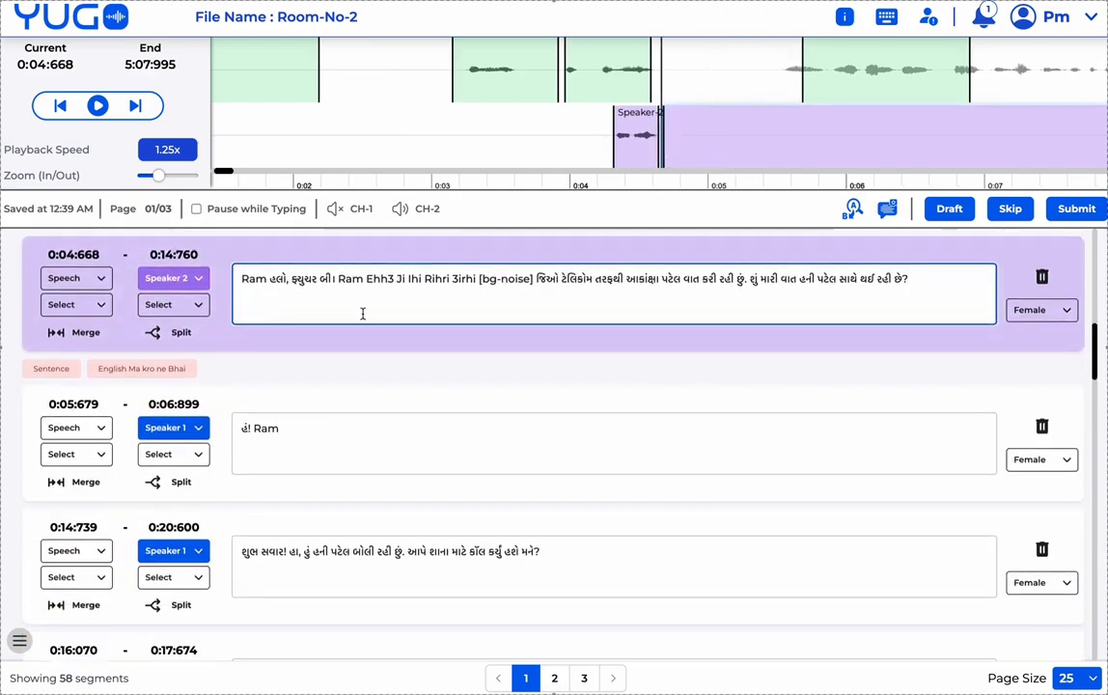
pyautogui.scroll(2, 363, 317)
pyautogui.scroll(2, 363, 319)
pyautogui.click(349, 400)
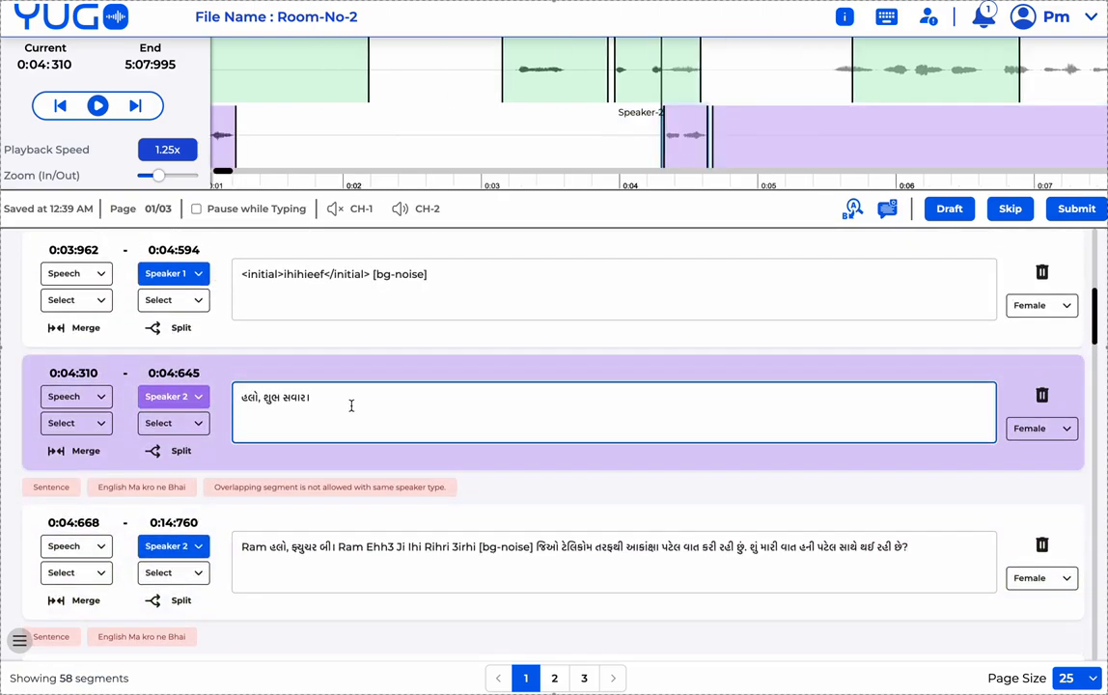
pyautogui.scroll(1, 351, 406)
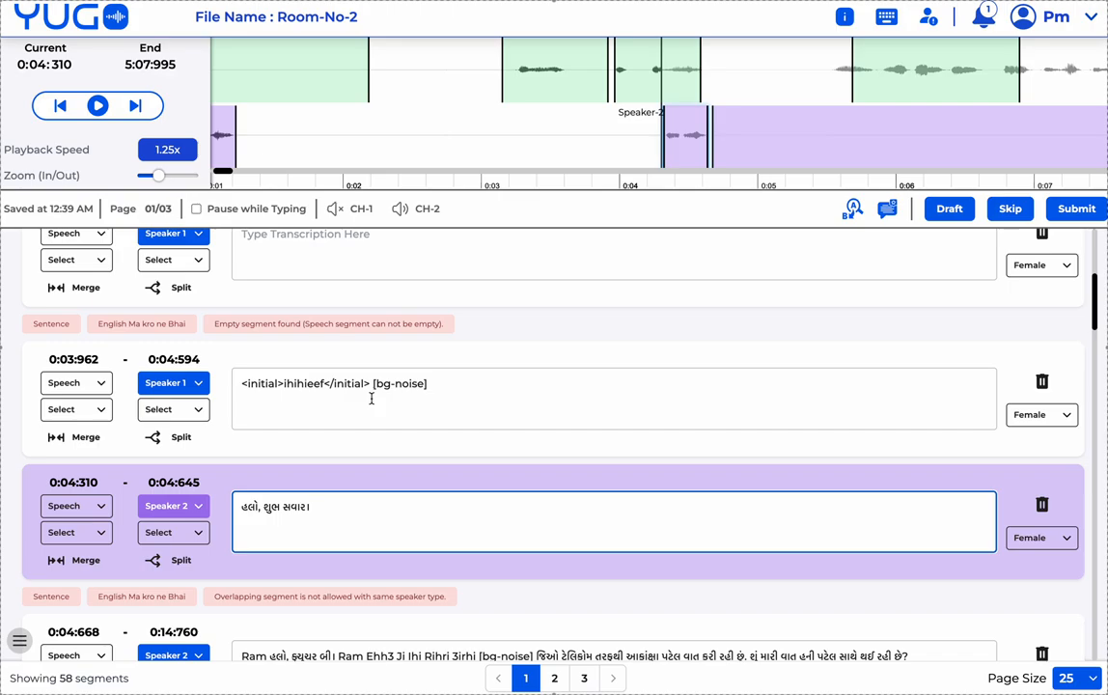
pyautogui.moveTo(749, 150); pyautogui.dragTo(755, 150)
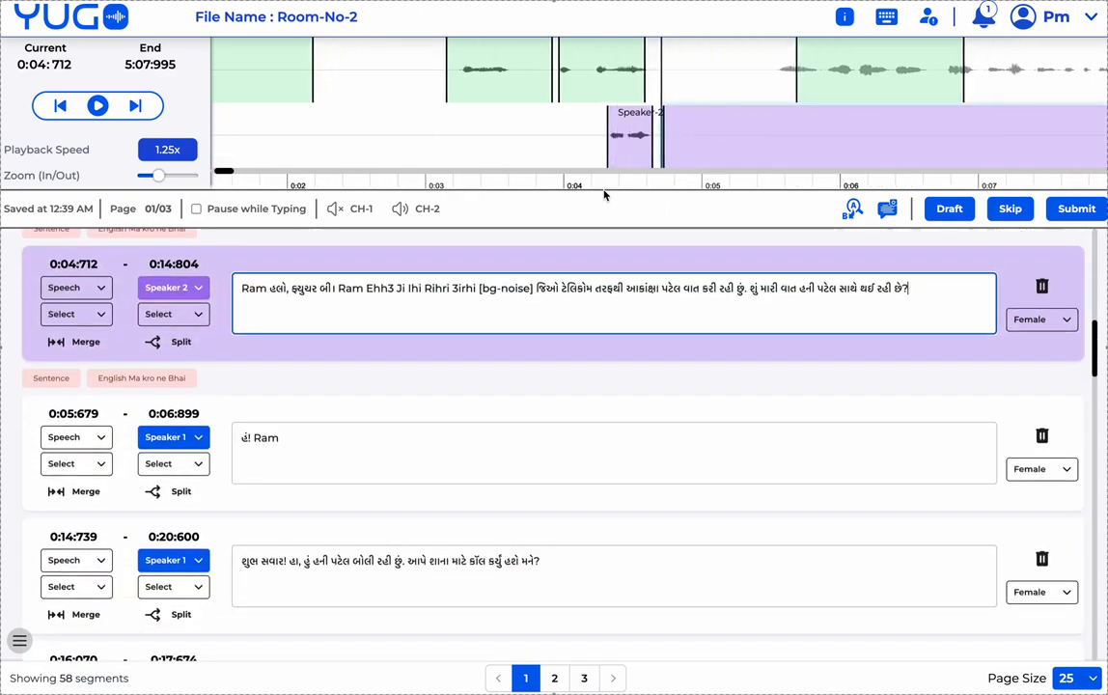
pyautogui.scroll(8, 450, 388)
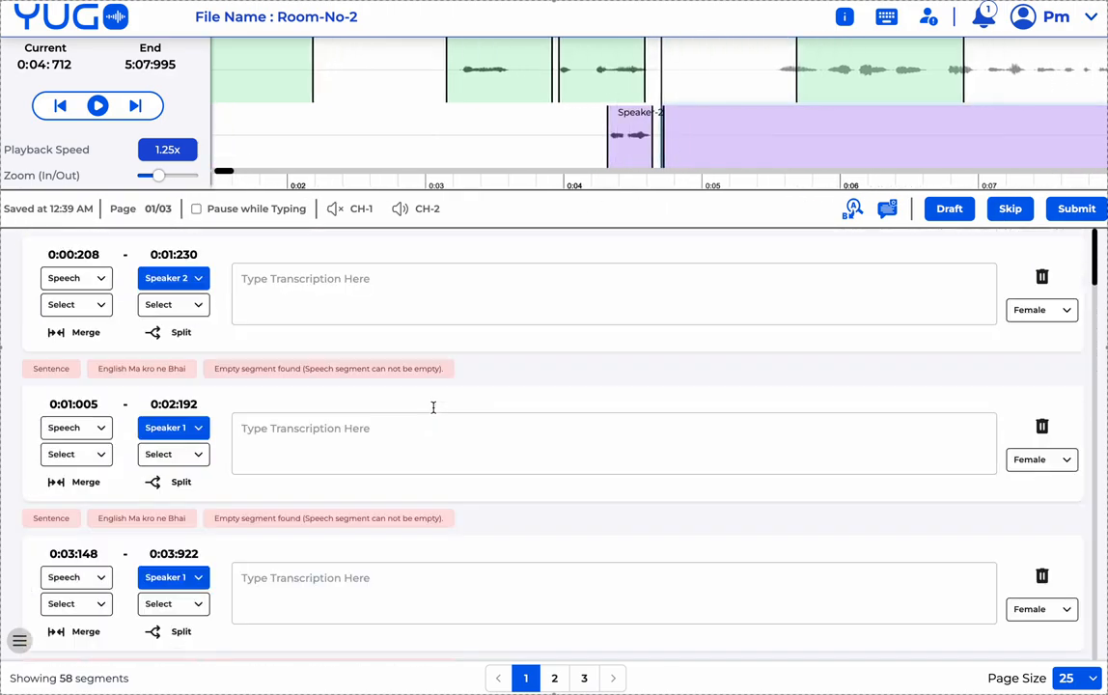
# - Select the 0:00:208 segment, keep its type as Speech, and open its Speaker 2 dropdown
pyautogui.click(353, 305)
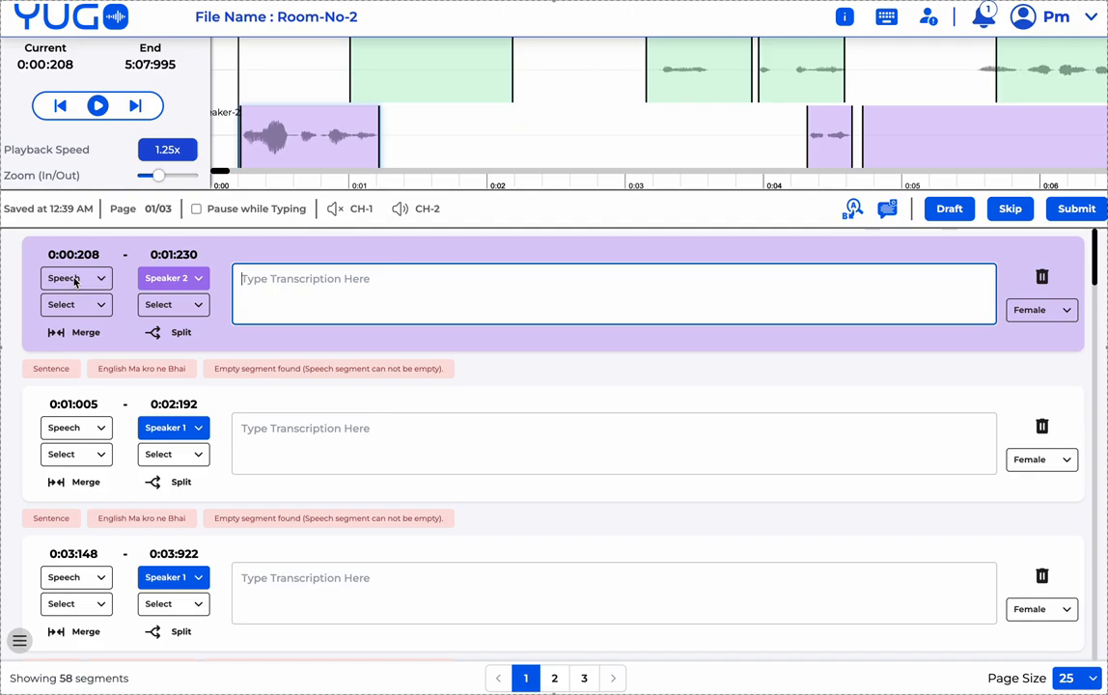
pyautogui.click(74, 279)
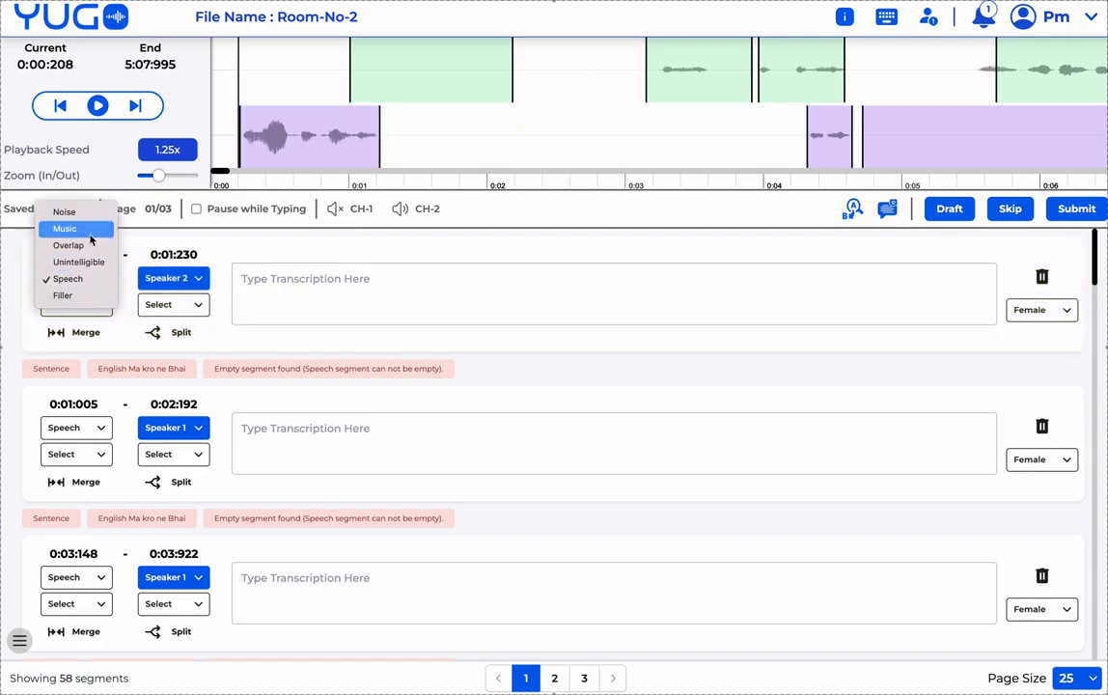
pyautogui.click(283, 280)
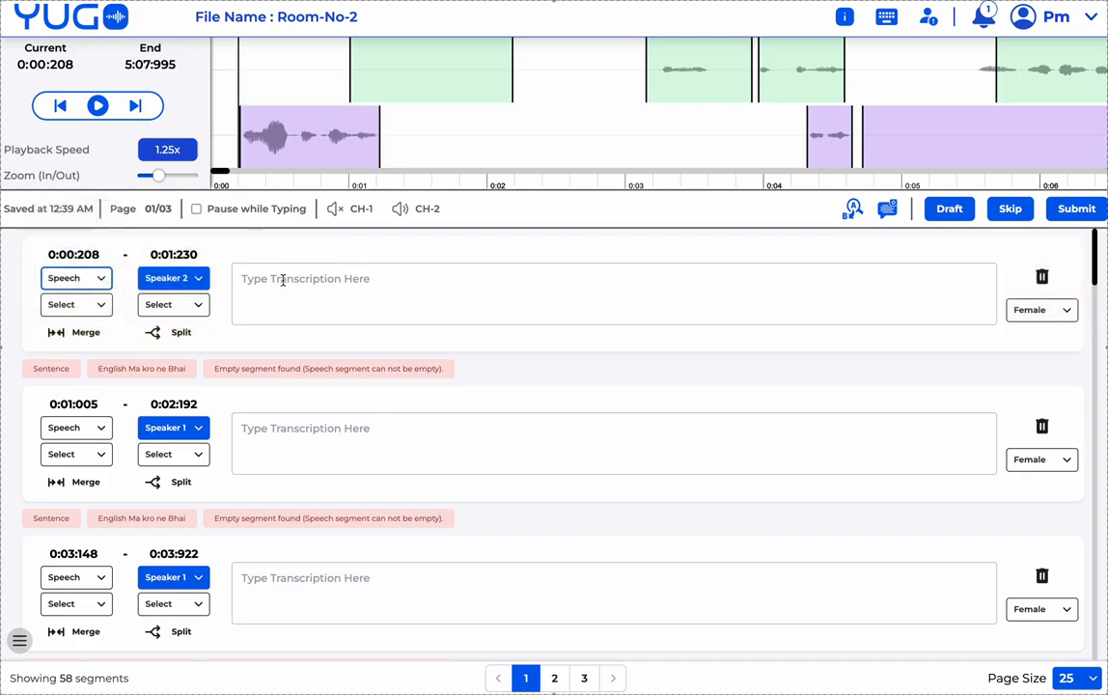
pyautogui.click(282, 280)
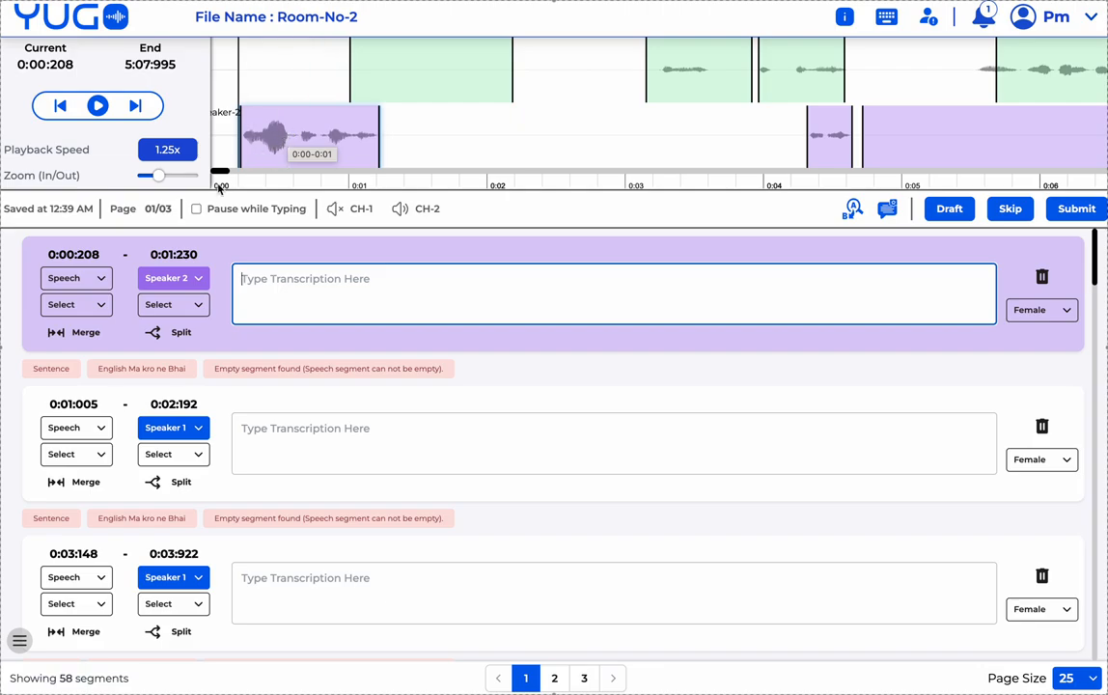
pyautogui.click(83, 280)
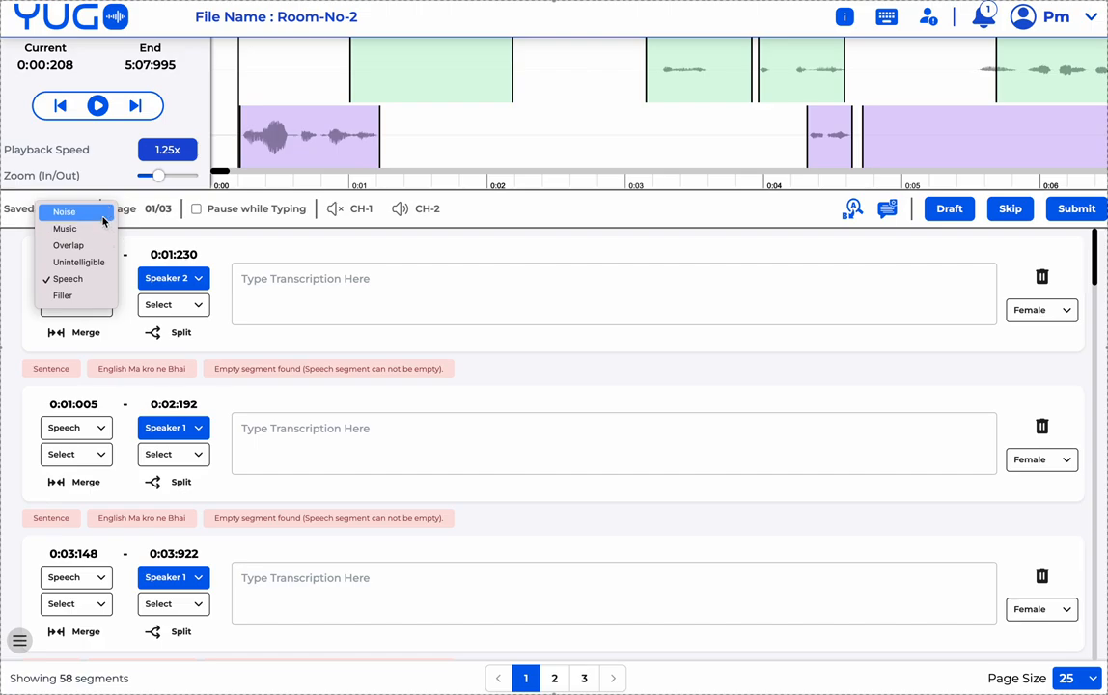
pyautogui.click(276, 272)
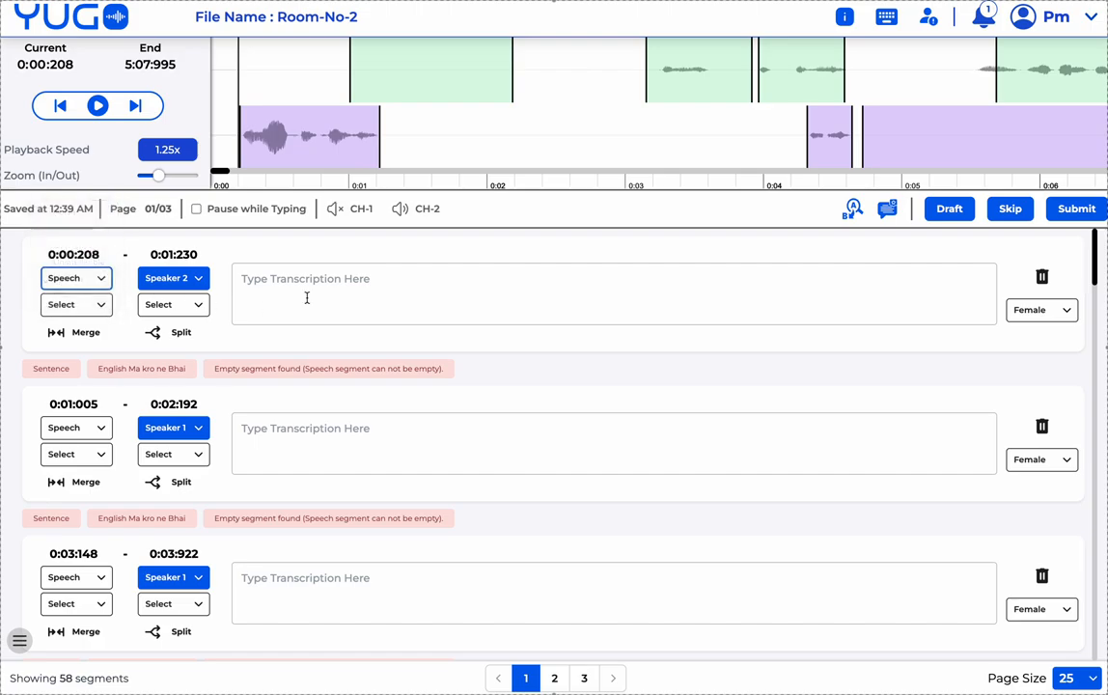
pyautogui.click(172, 278)
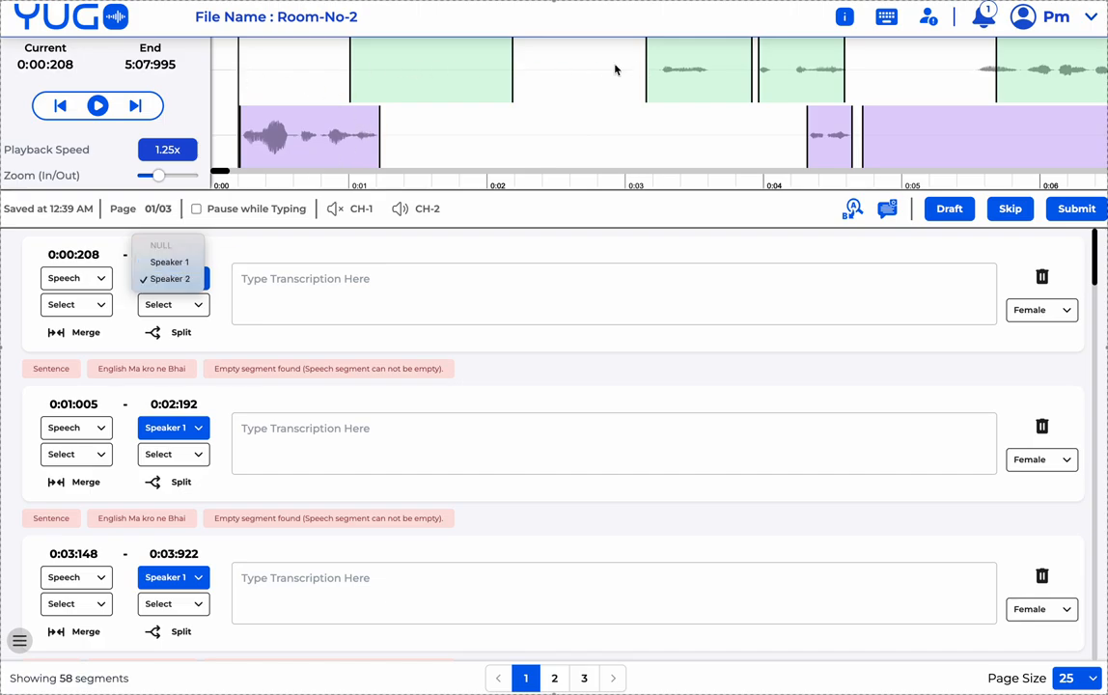
# - Draw a Speaker 2 segment at 0:02:236–0:02:939 and a Speaker 1 segment at 0:02:444–0:02:867
pyautogui.click(472, 138)
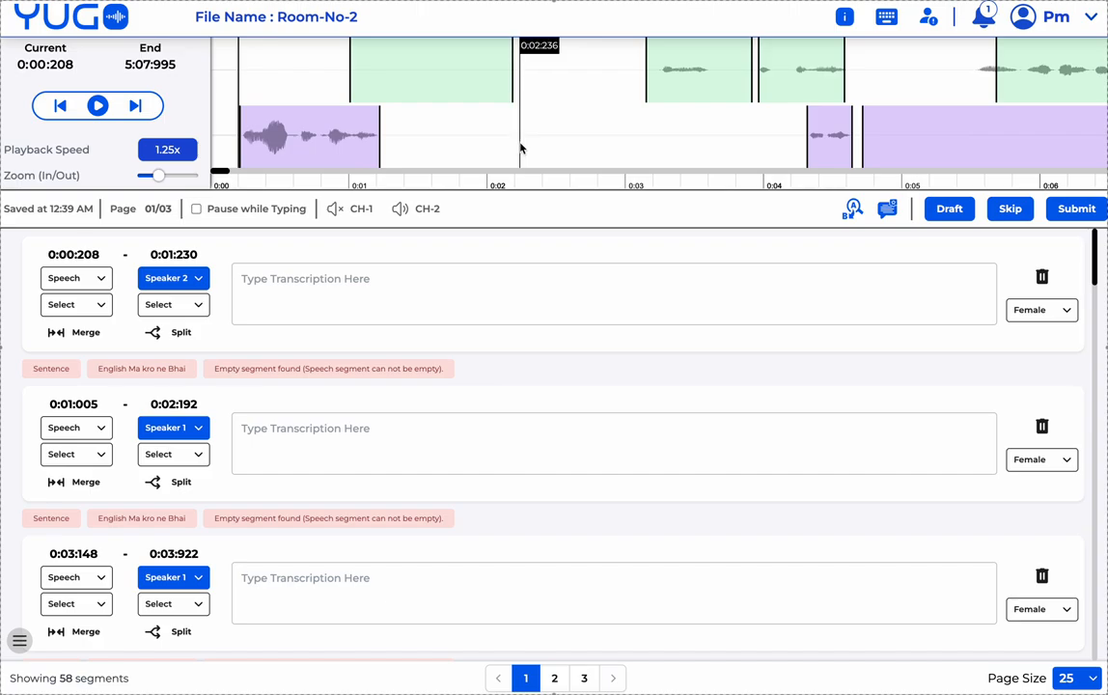
pyautogui.moveTo(520, 147); pyautogui.dragTo(617, 147)
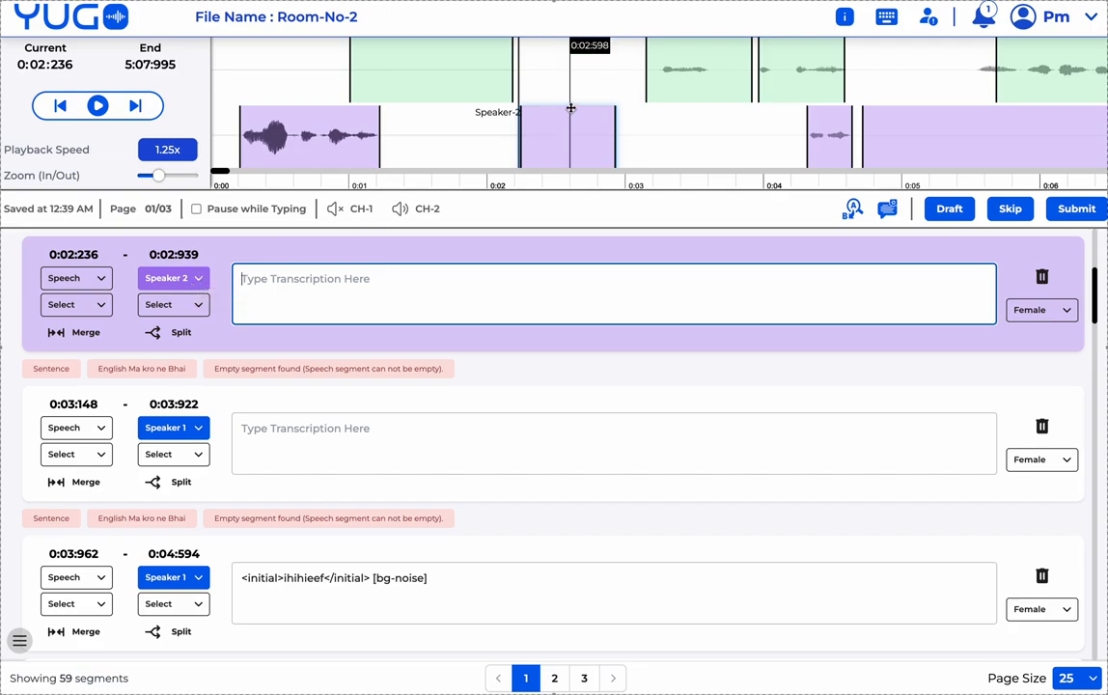
pyautogui.moveTo(549, 78); pyautogui.dragTo(608, 83)
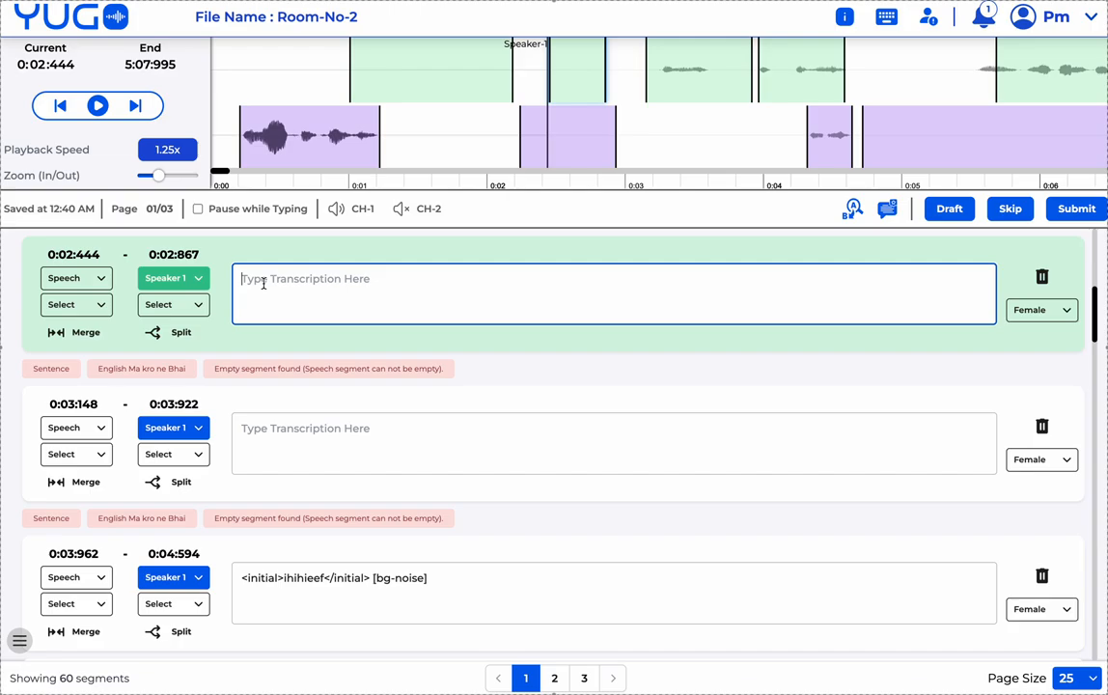
# - Transcribe the new segment as 'Teuh 595 irh3ir' and set its first yes/no attribute to Yes
pyautogui.write('Teuh 595 irh3ir')
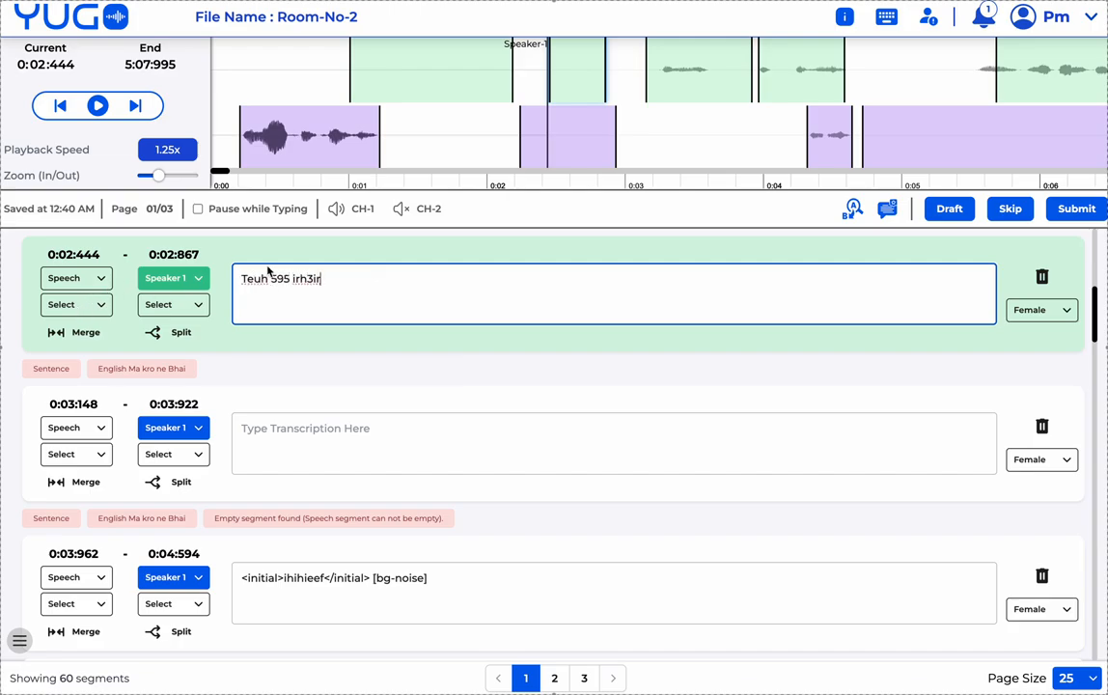
pyautogui.click(94, 305)
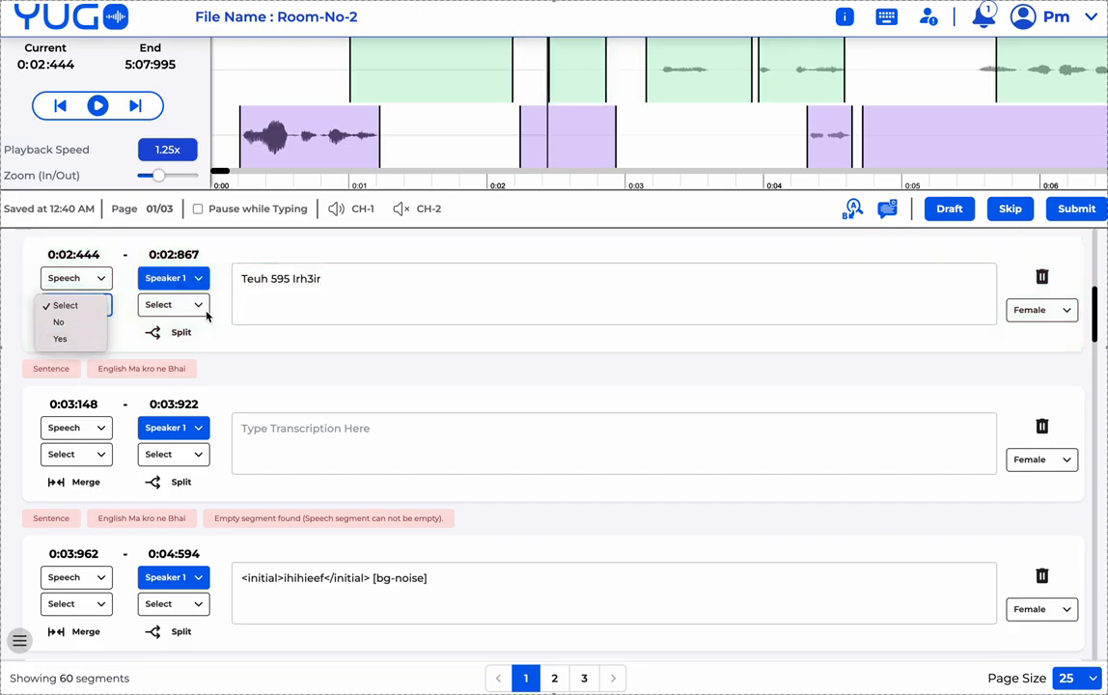
pyautogui.click(72, 340)
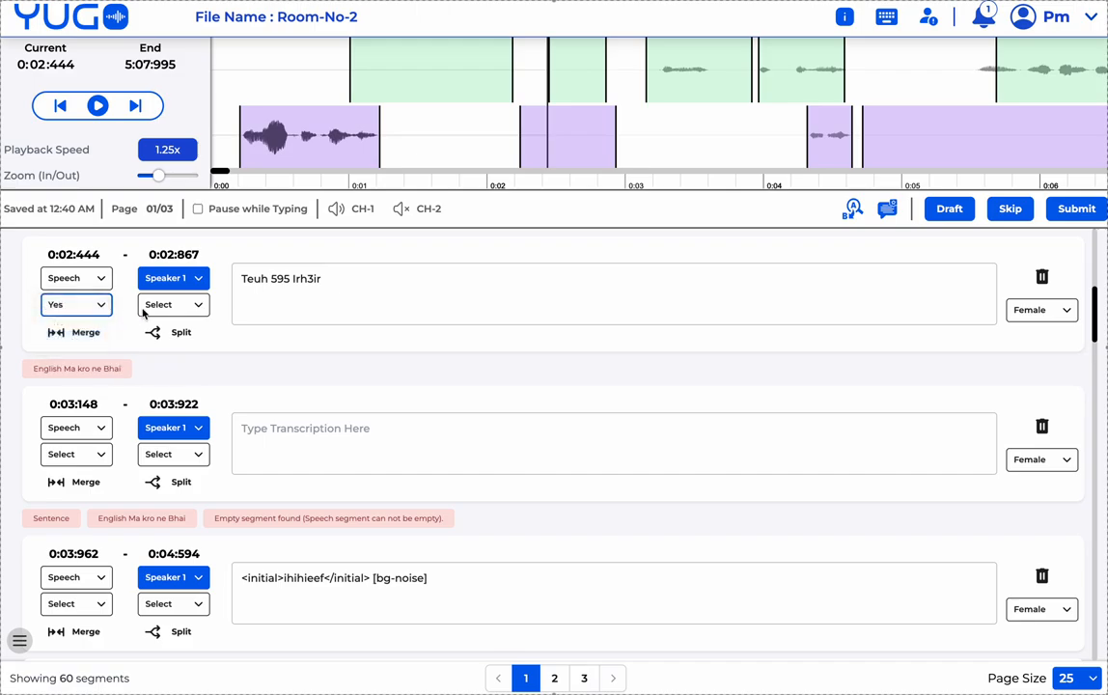
# - Delete '595 Irh3ir' so the text reads 'Teuh', and set the second yes/no label to No
pyautogui.doubleClick(275, 279)
pyautogui.click(205, 304)
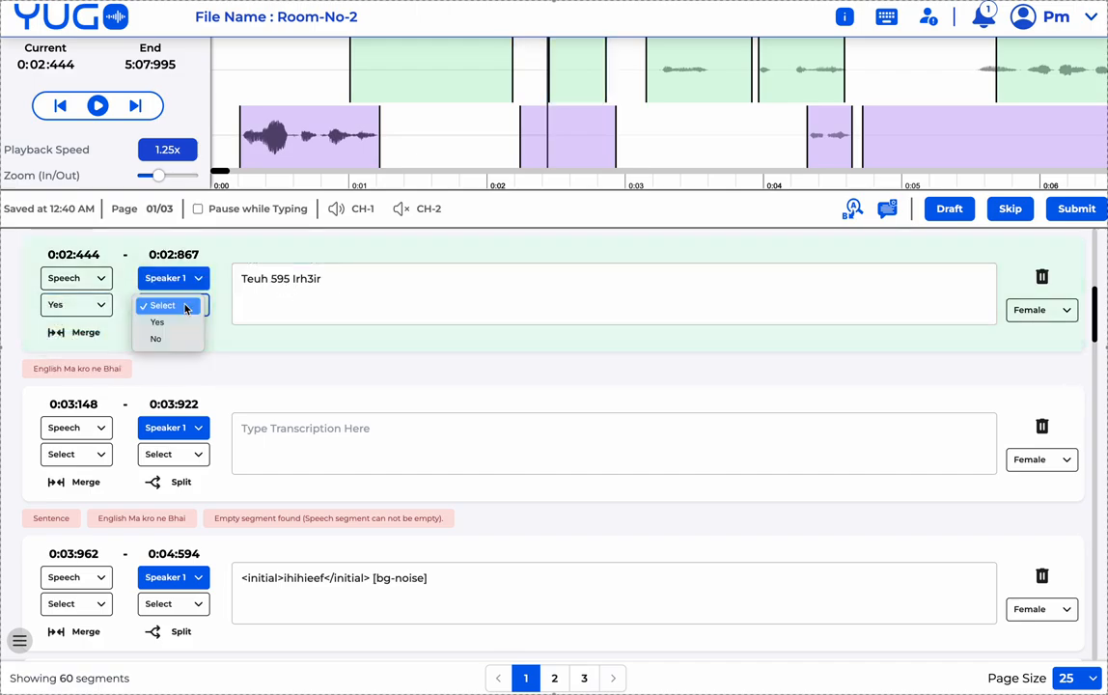
pyautogui.click(274, 294)
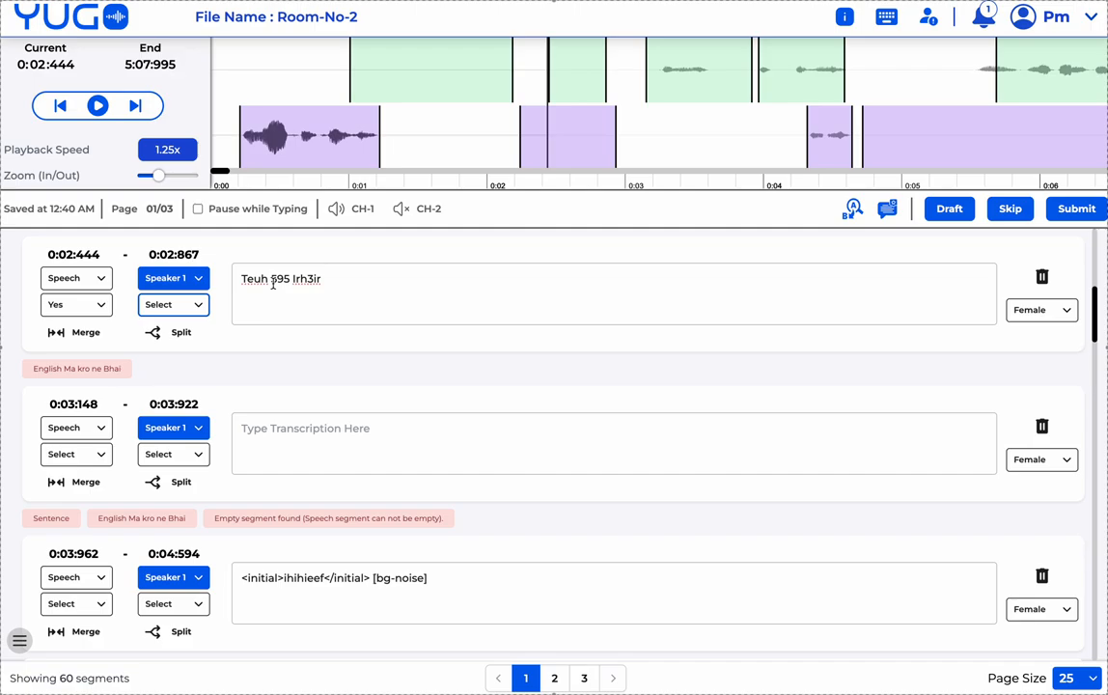
pyautogui.moveTo(269, 279); pyautogui.dragTo(324, 279)
pyautogui.press('BackSpace')
pyautogui.click(170, 304)
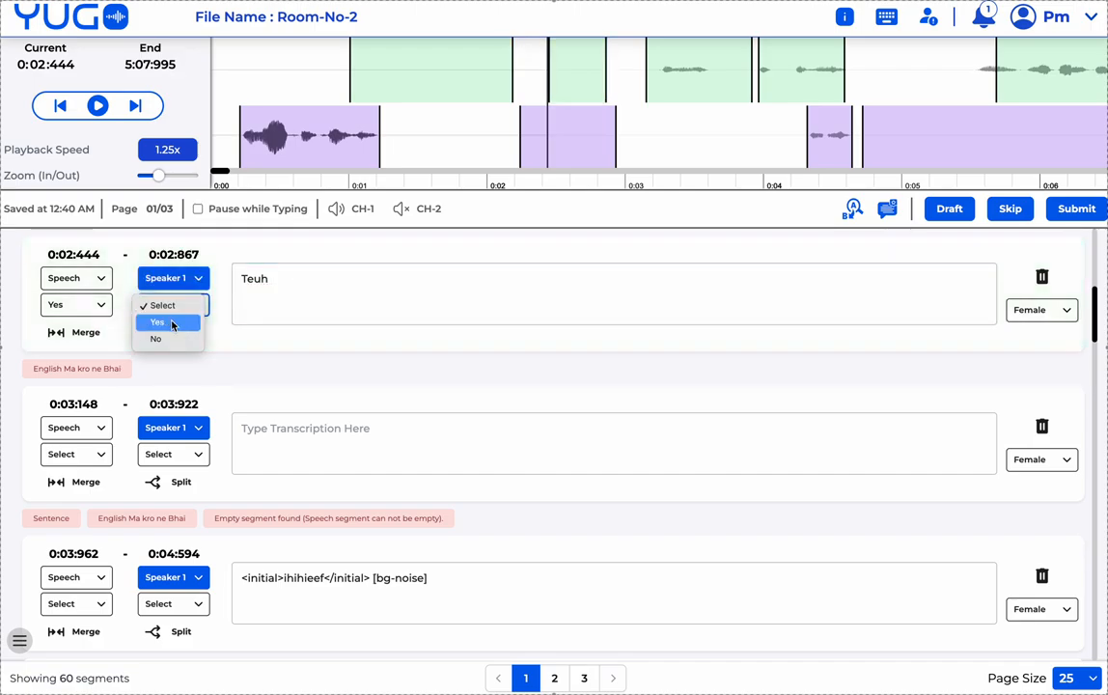
pyautogui.click(171, 339)
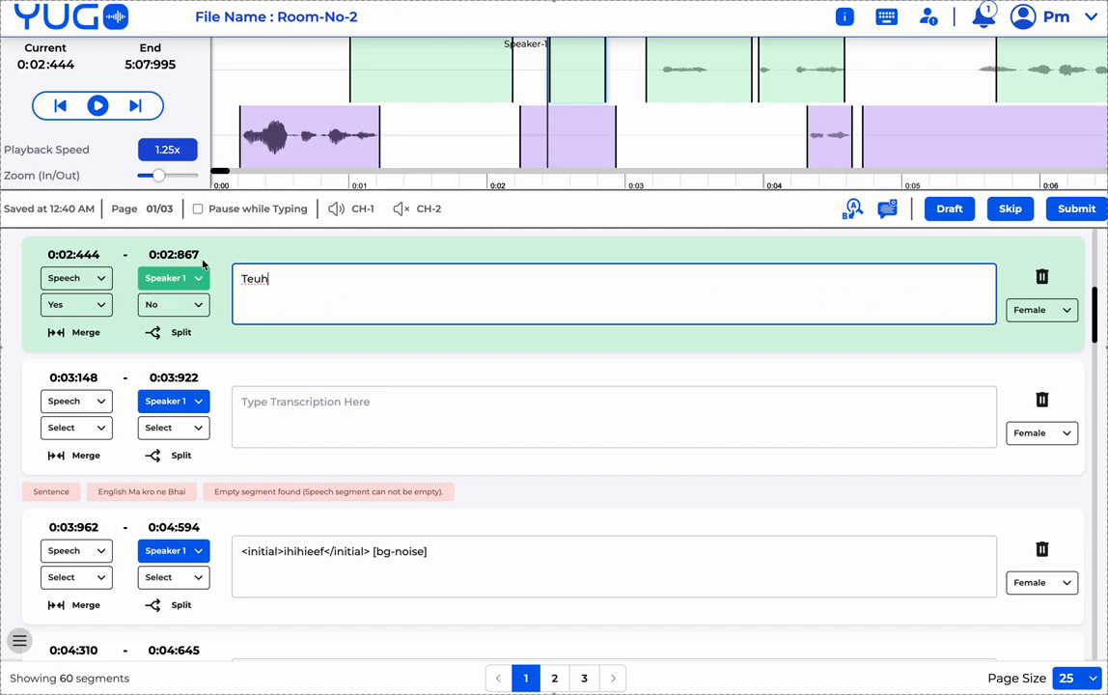
pyautogui.click(1028, 318)
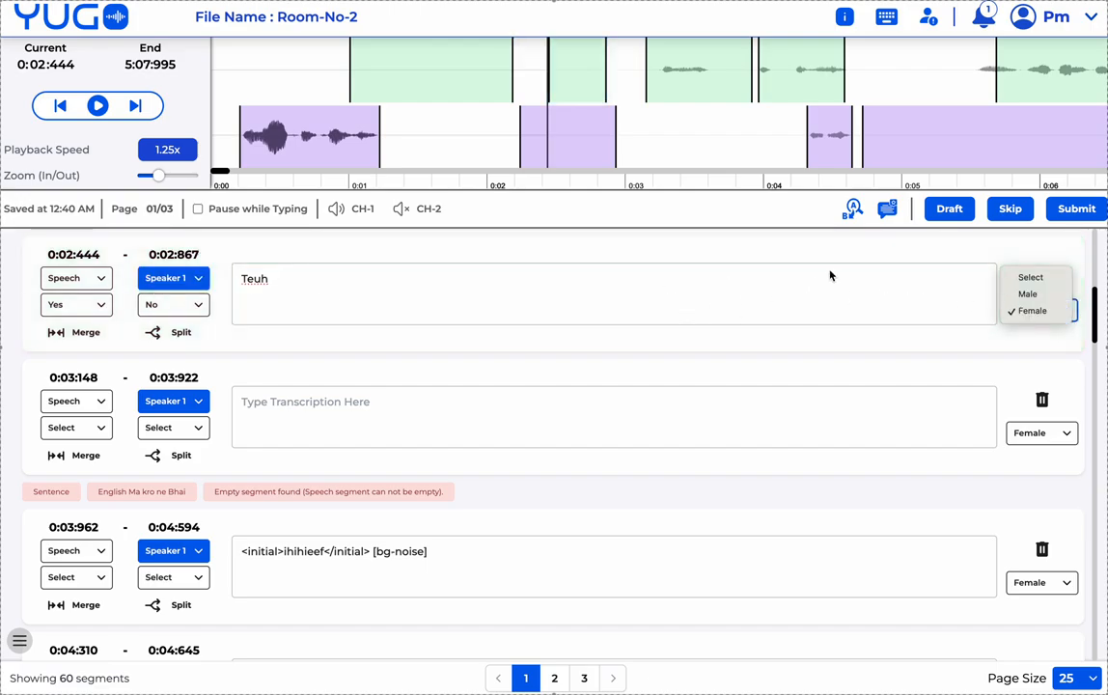
# - Change Speaker 1's gender to Male and confirm applying it to all their segments
pyautogui.click(1055, 295)
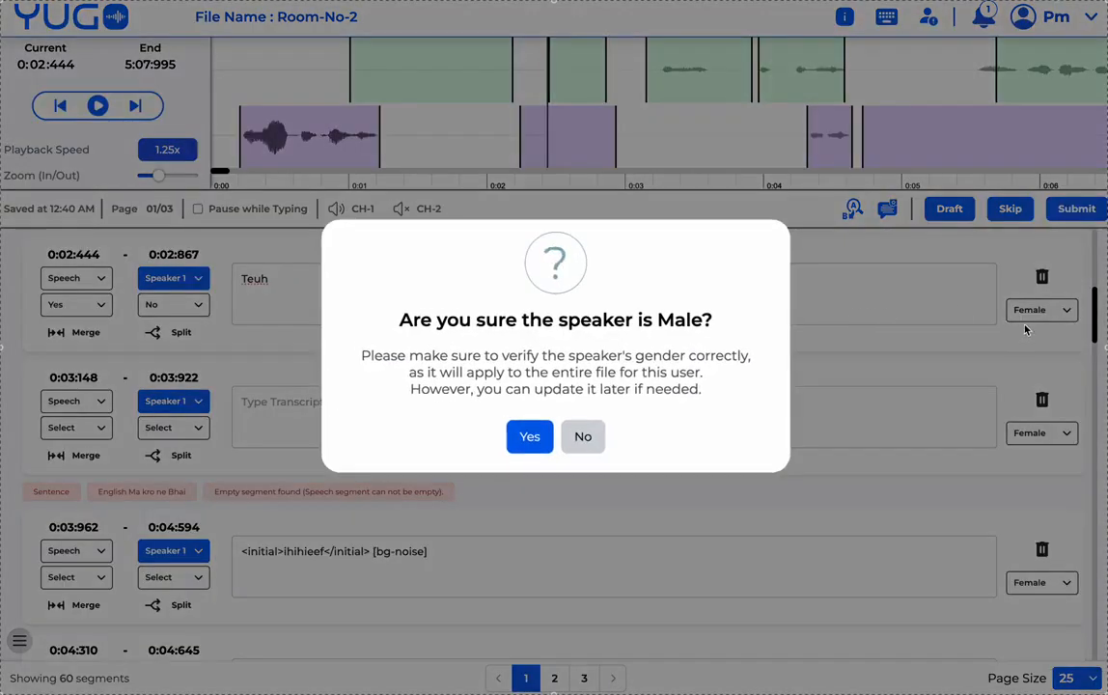
pyautogui.click(530, 436)
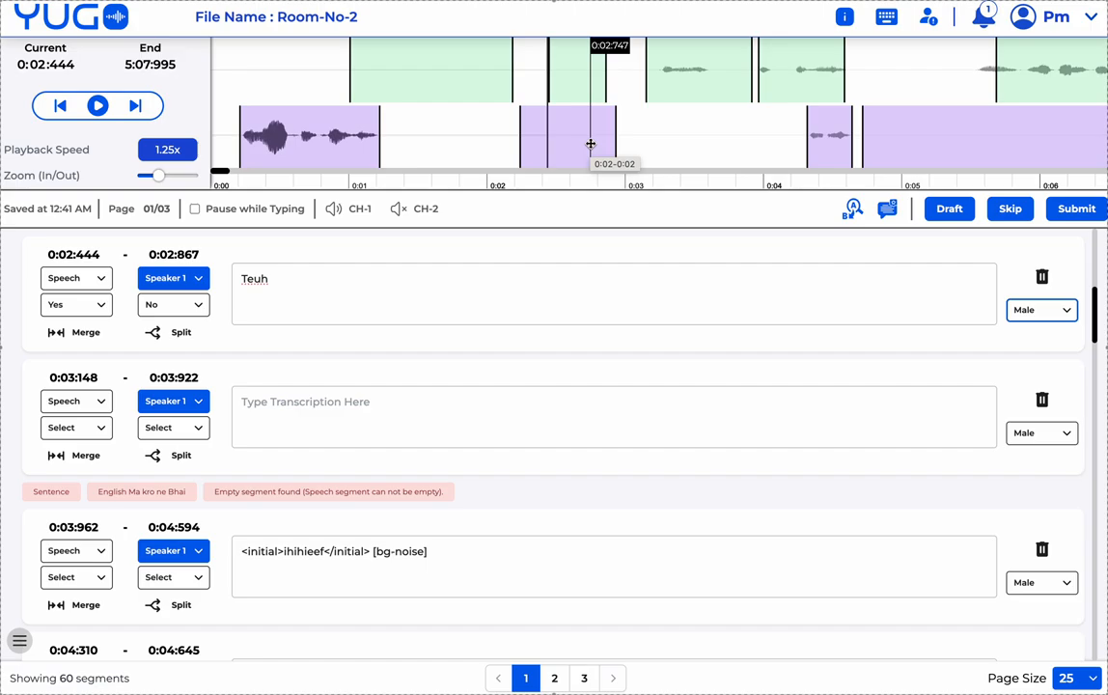
# - Scroll down and place the cursor in the empty 0:03:148–0:03:922 segment's transcription box
pyautogui.scroll(-1, 463, 398)
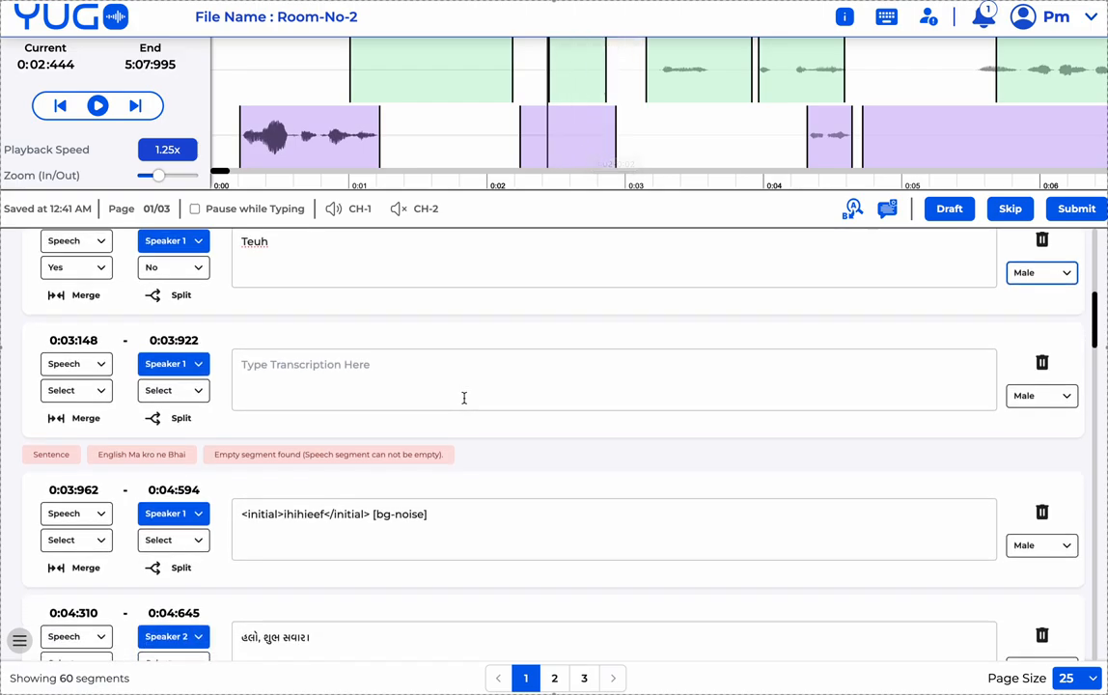
pyautogui.scroll(-1, 463, 398)
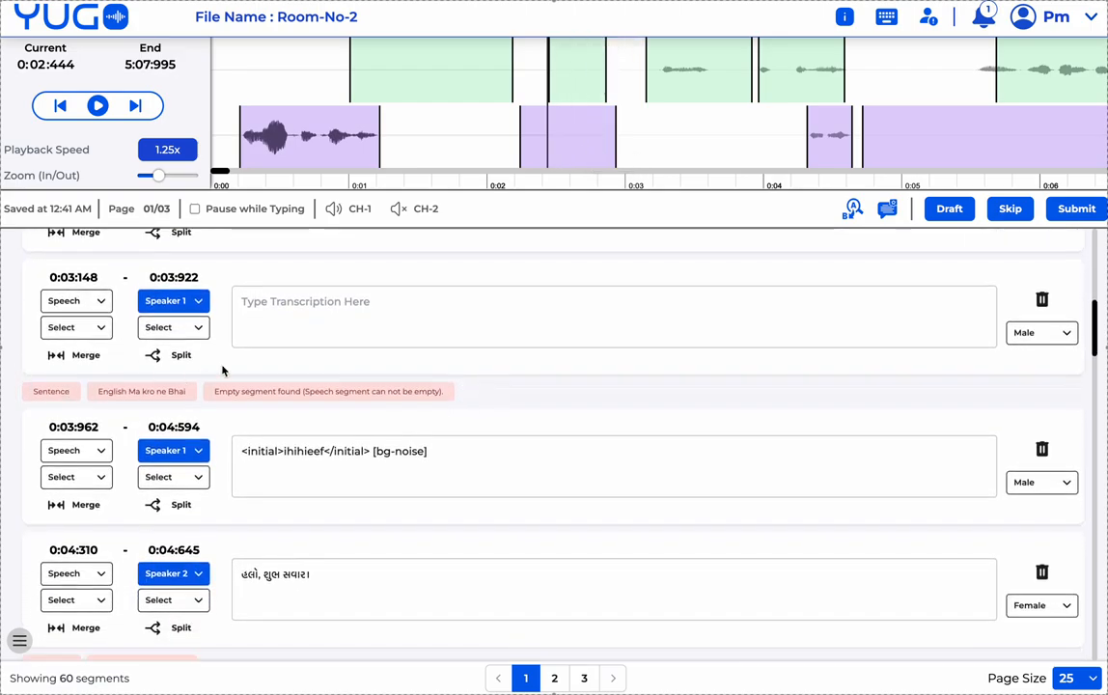
pyautogui.click(304, 319)
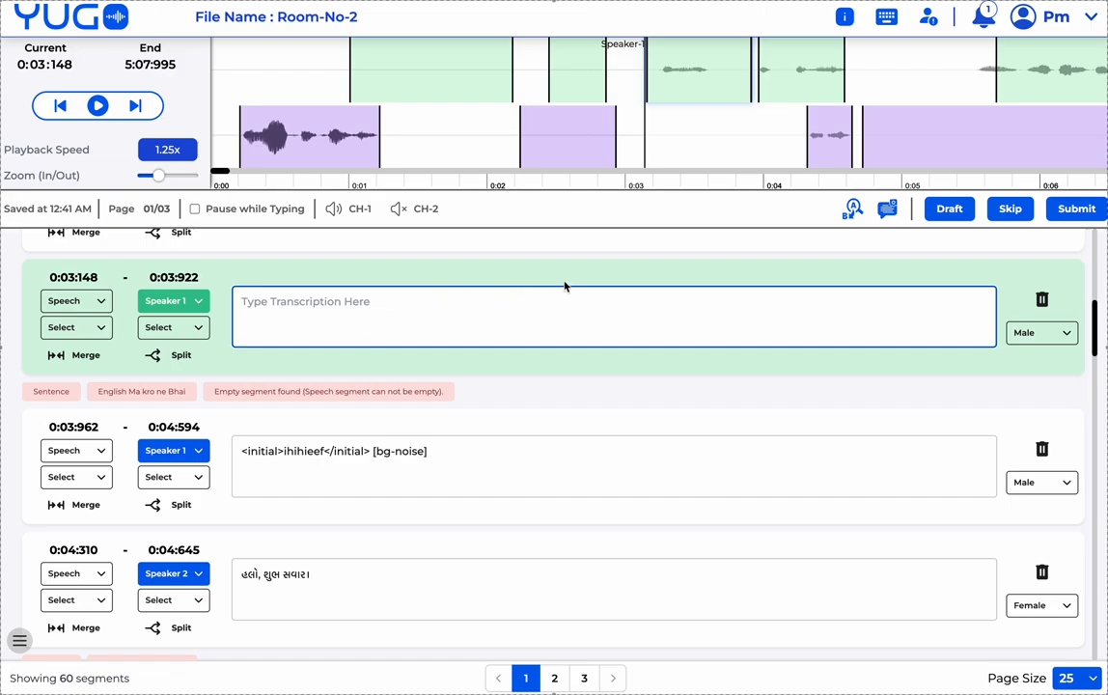
# - Read the Project and Tool Instruction tabs (Tool reads 'Hello Tool'), then close the Instructions panel
pyautogui.click(847, 22)
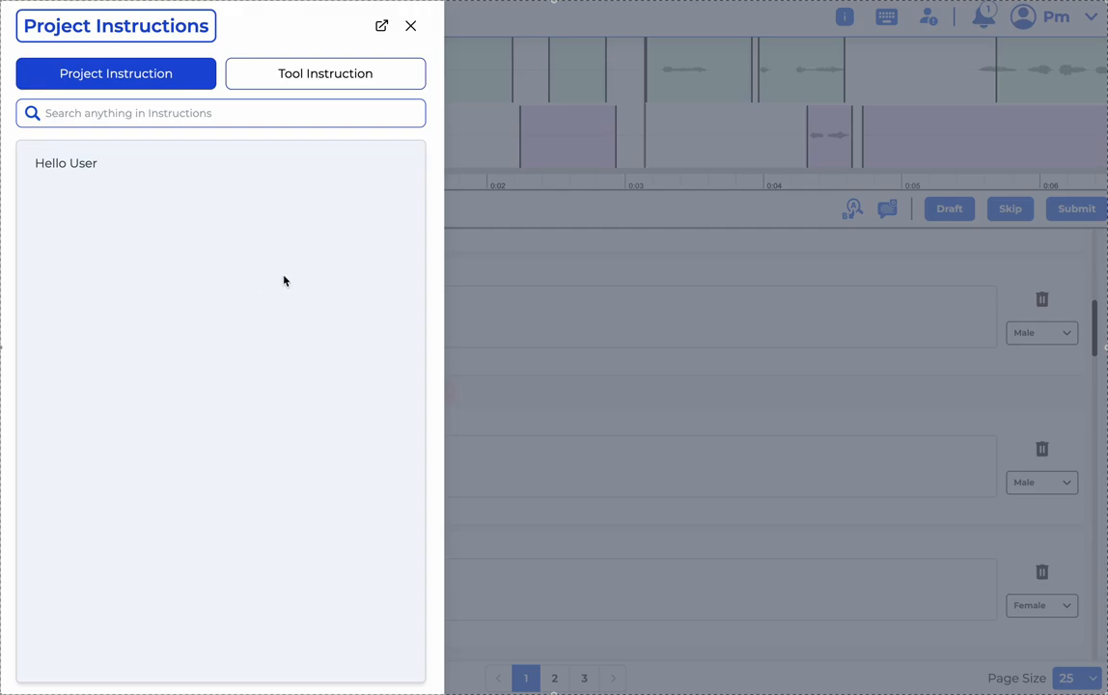
pyautogui.click(193, 102)
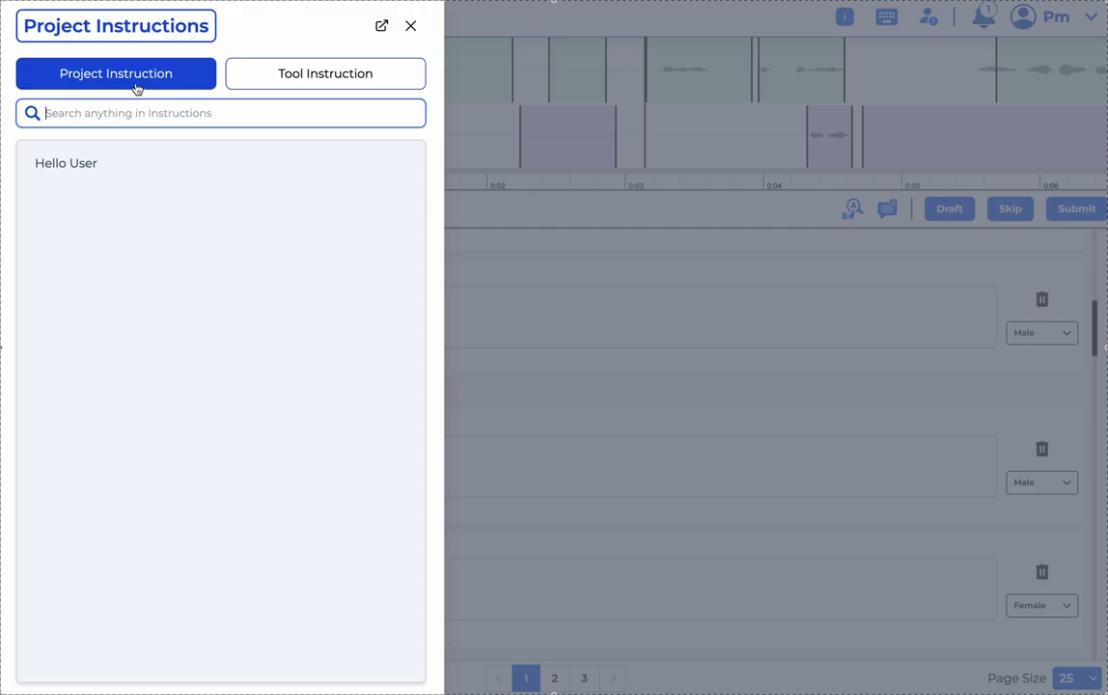
pyautogui.click(295, 77)
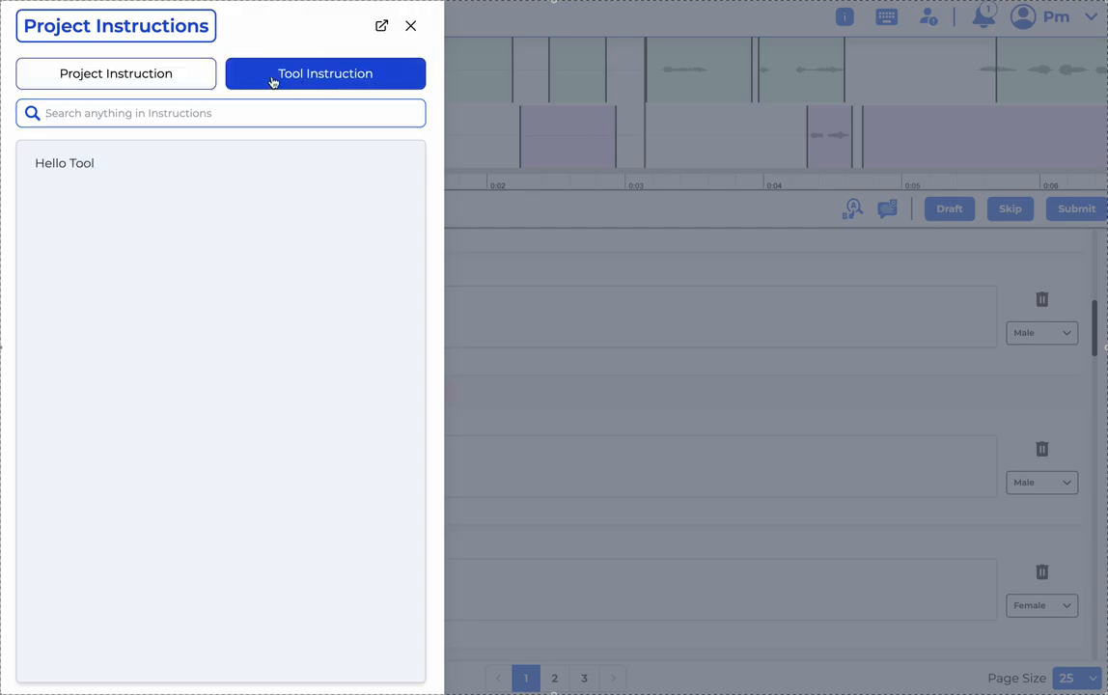
pyautogui.click(161, 76)
pyautogui.click(257, 77)
pyautogui.click(141, 76)
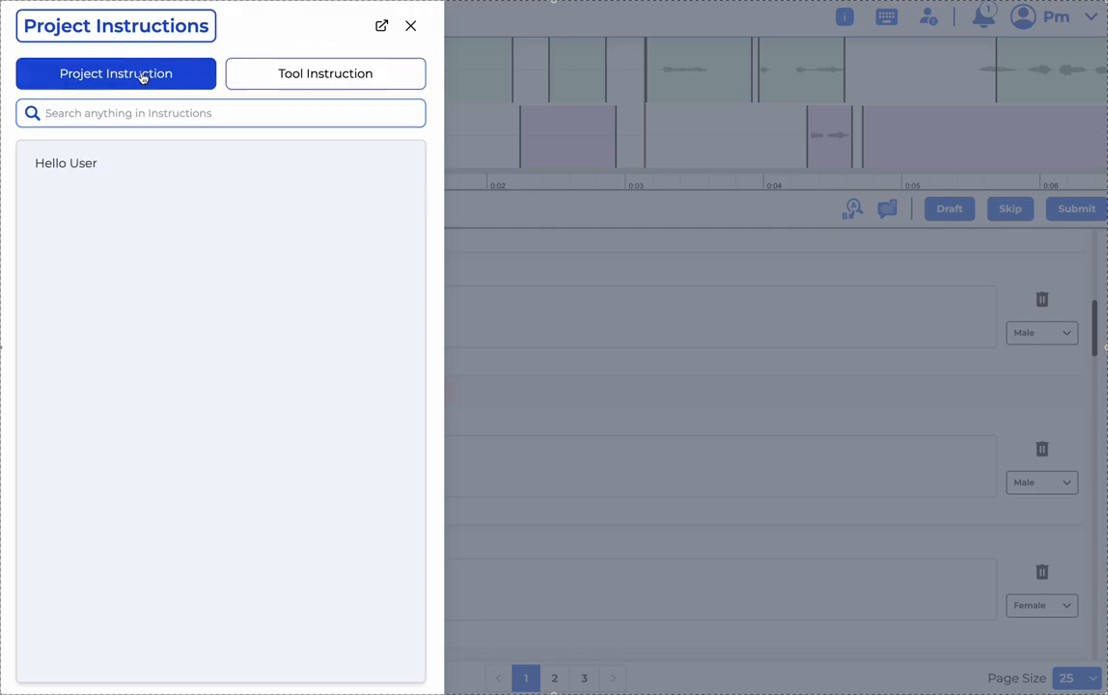
pyautogui.click(289, 70)
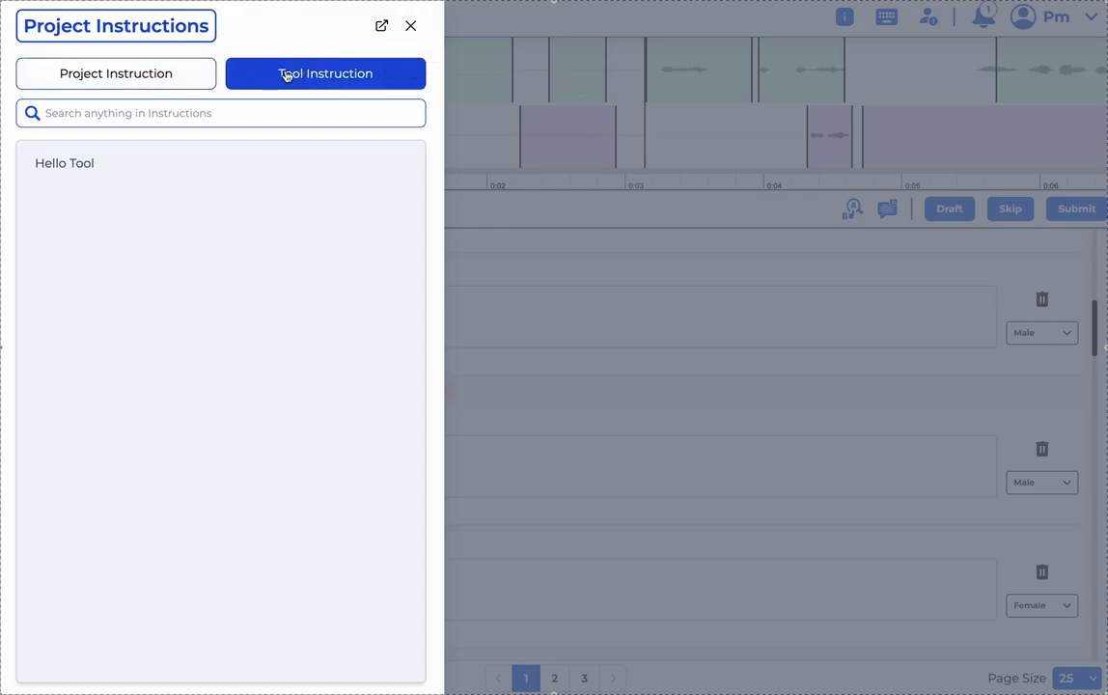
pyautogui.click(410, 29)
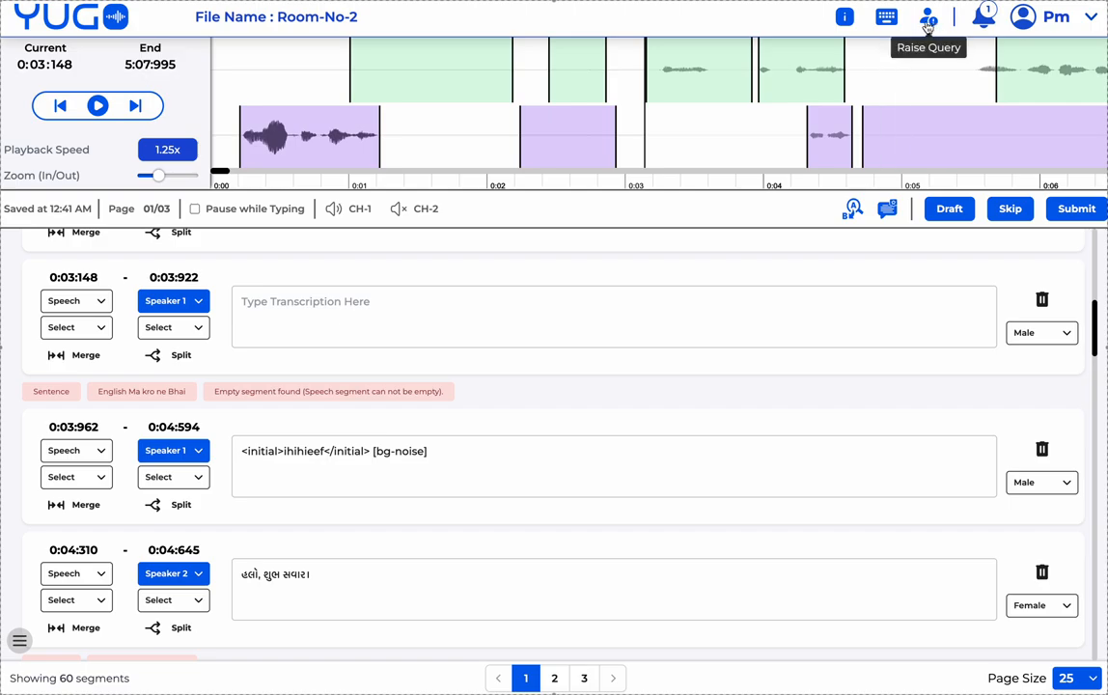
pyautogui.click(553, 311)
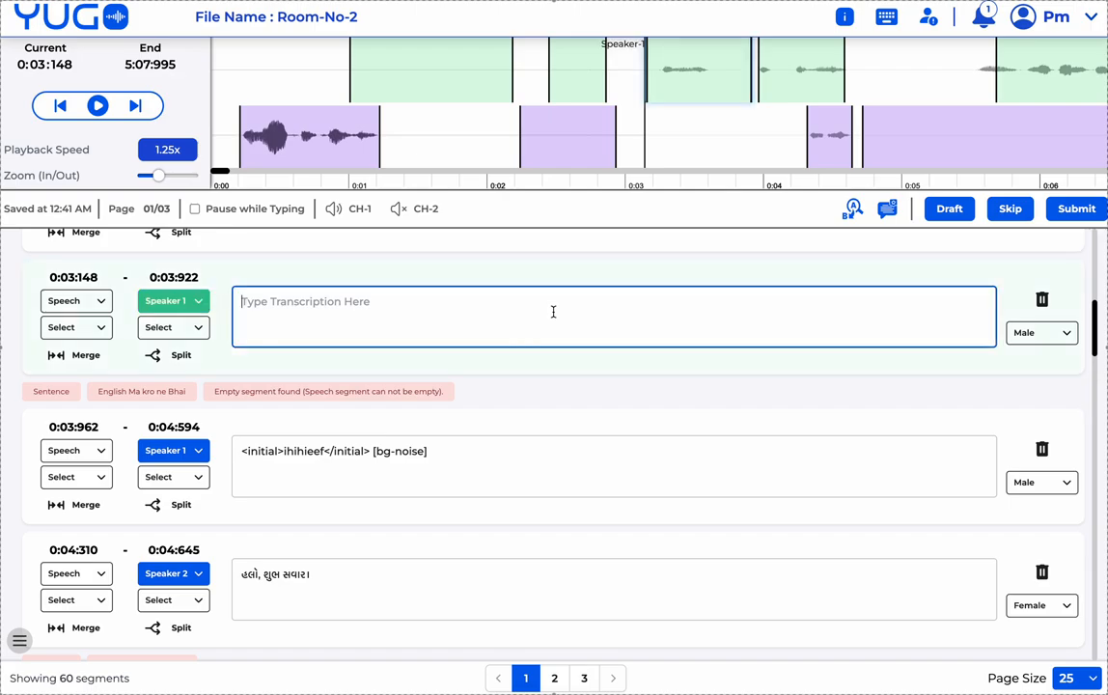
pyautogui.click(187, 327)
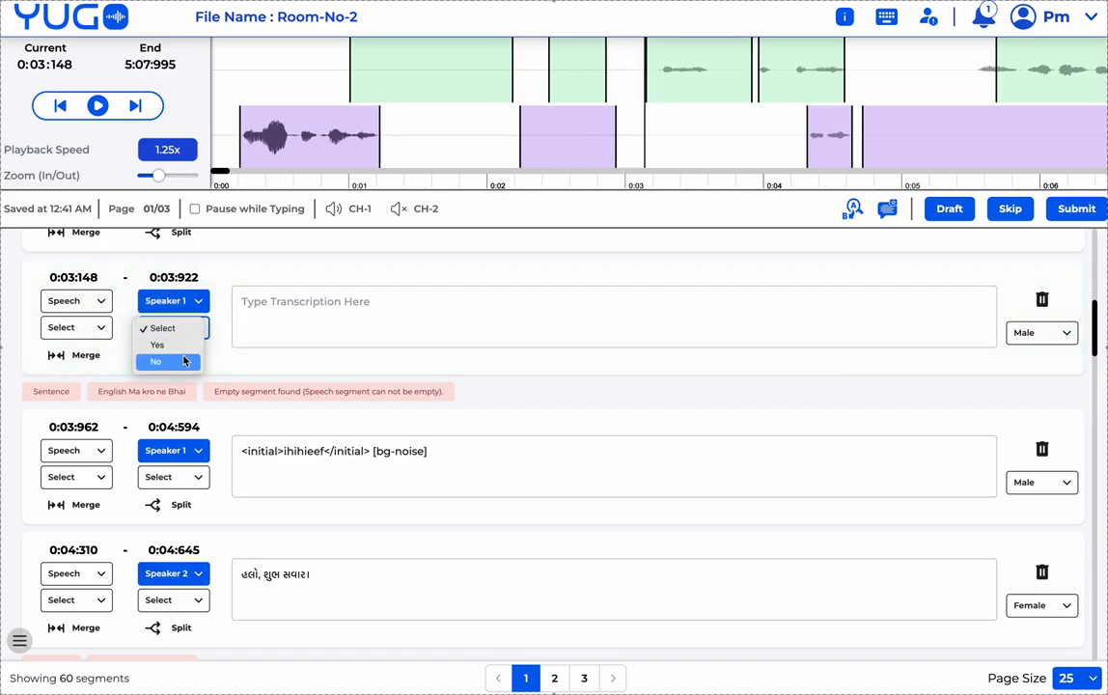
pyautogui.click(311, 320)
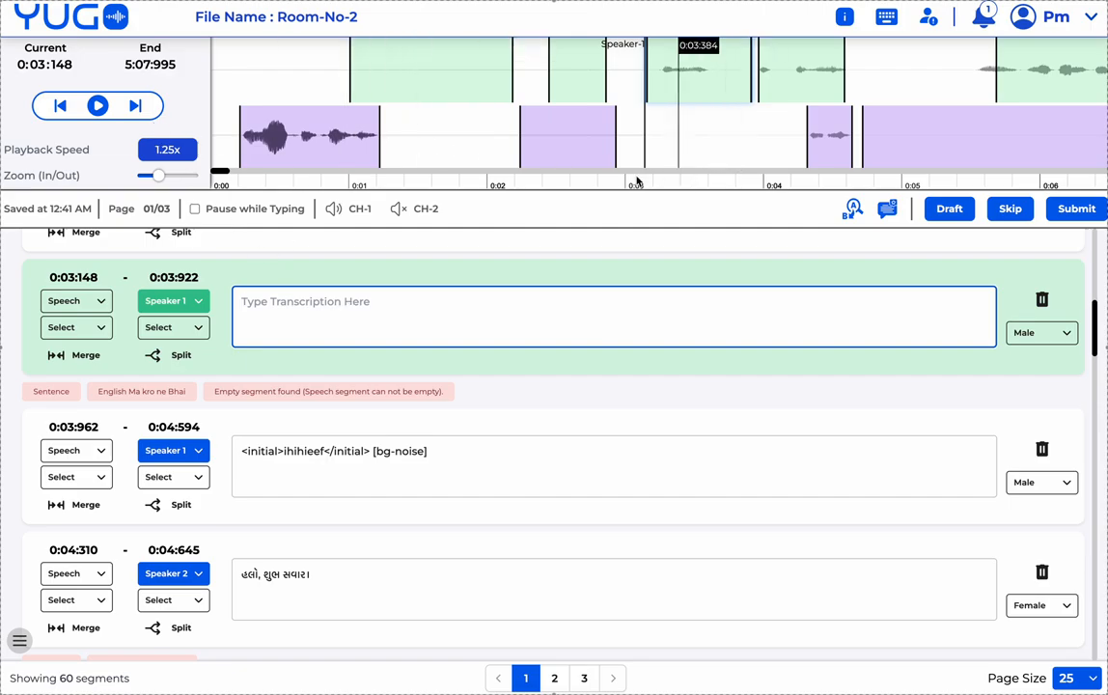
pyautogui.click(927, 18)
pyautogui.click(547, 214)
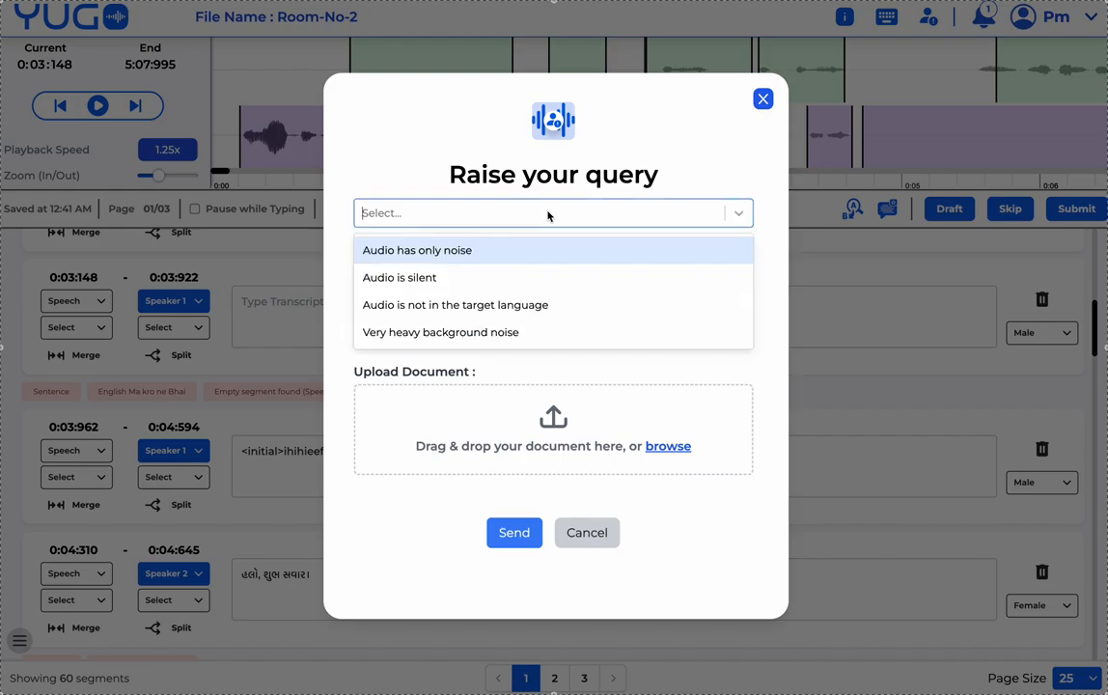
pyautogui.click(457, 280)
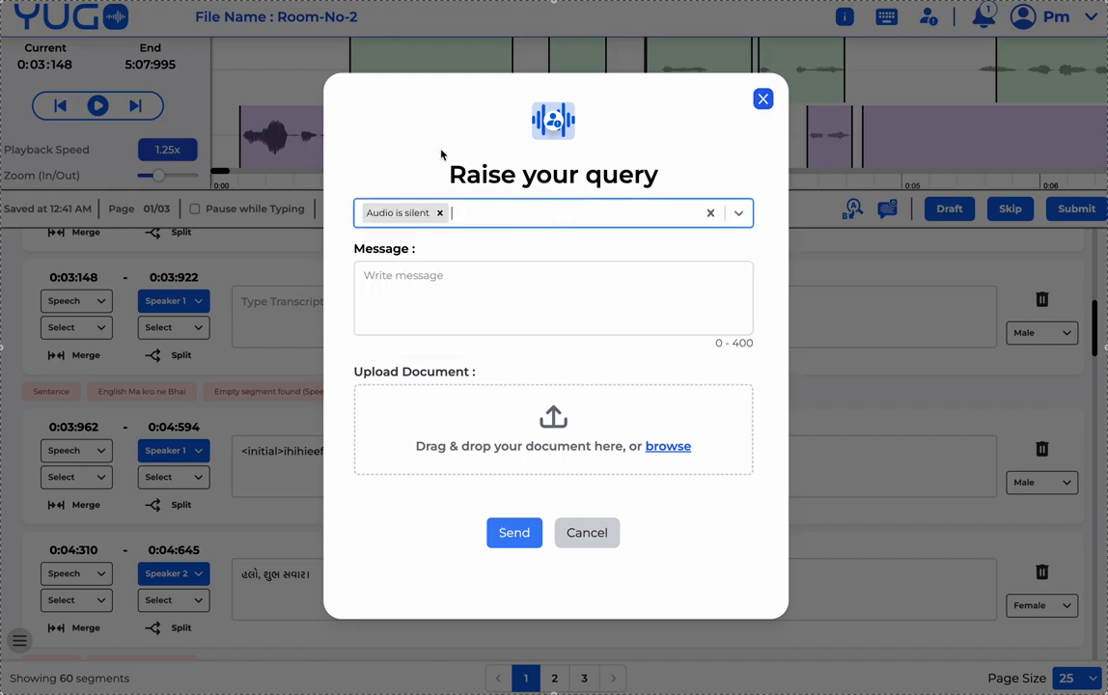
pyautogui.click(398, 283)
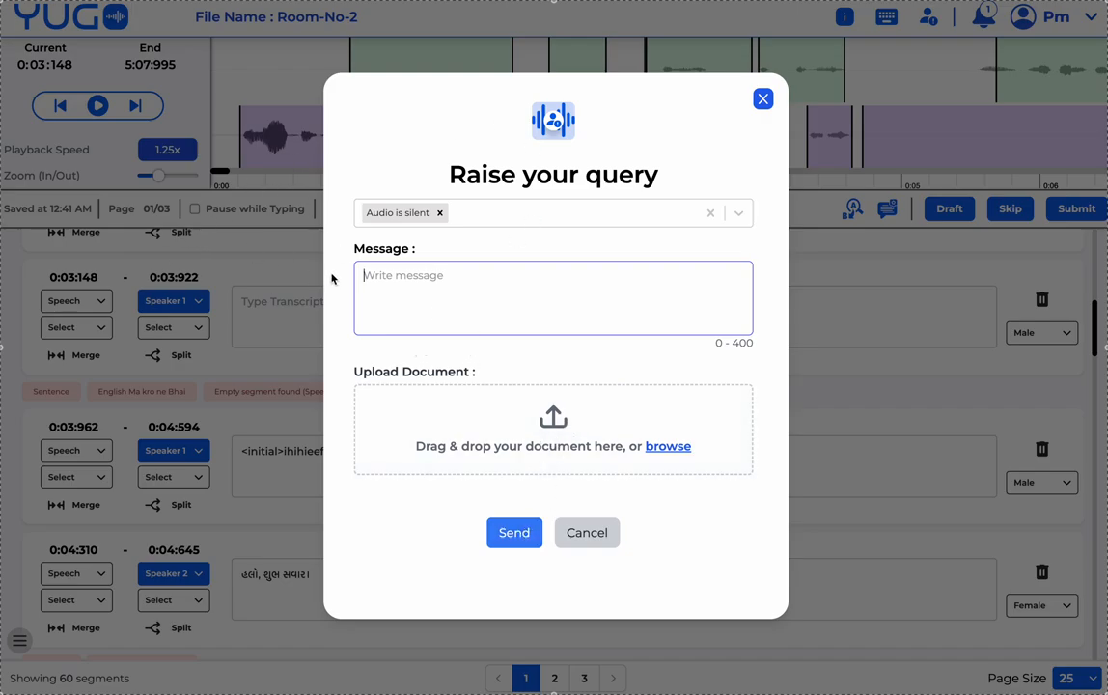
pyautogui.click(582, 534)
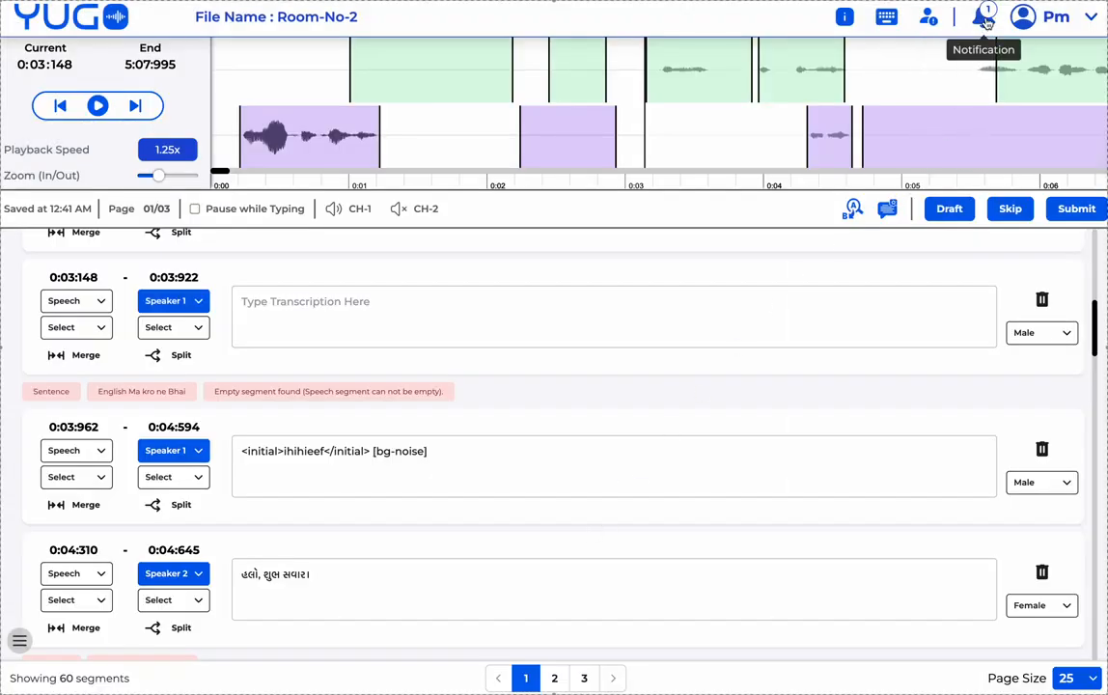
pyautogui.click(984, 19)
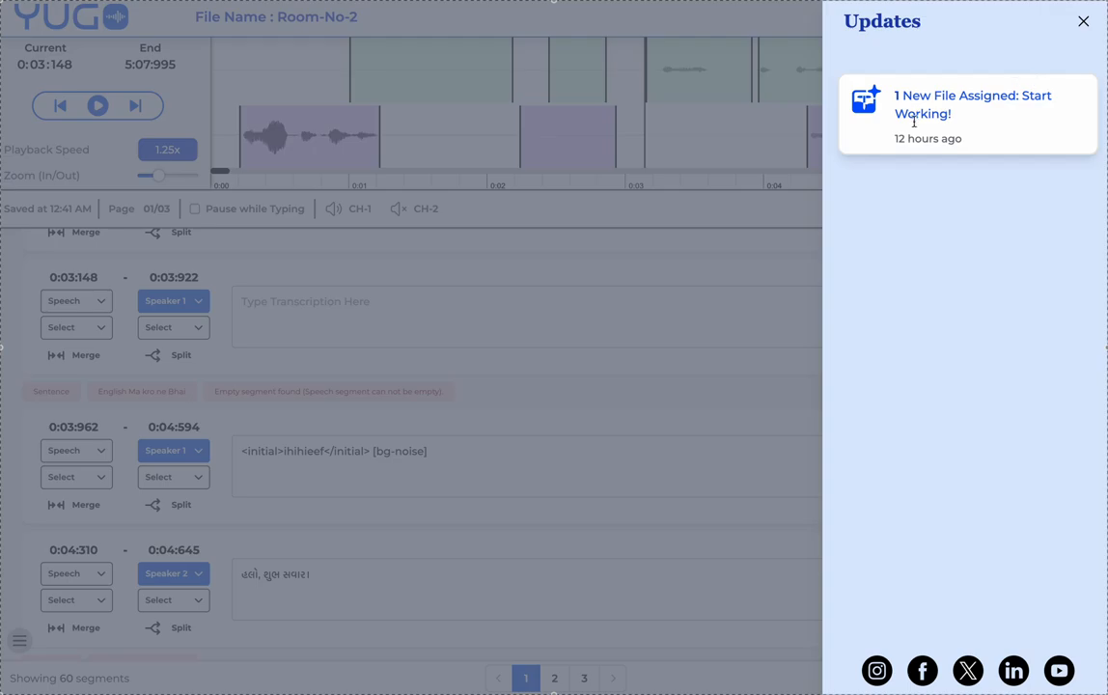
pyautogui.click(1083, 20)
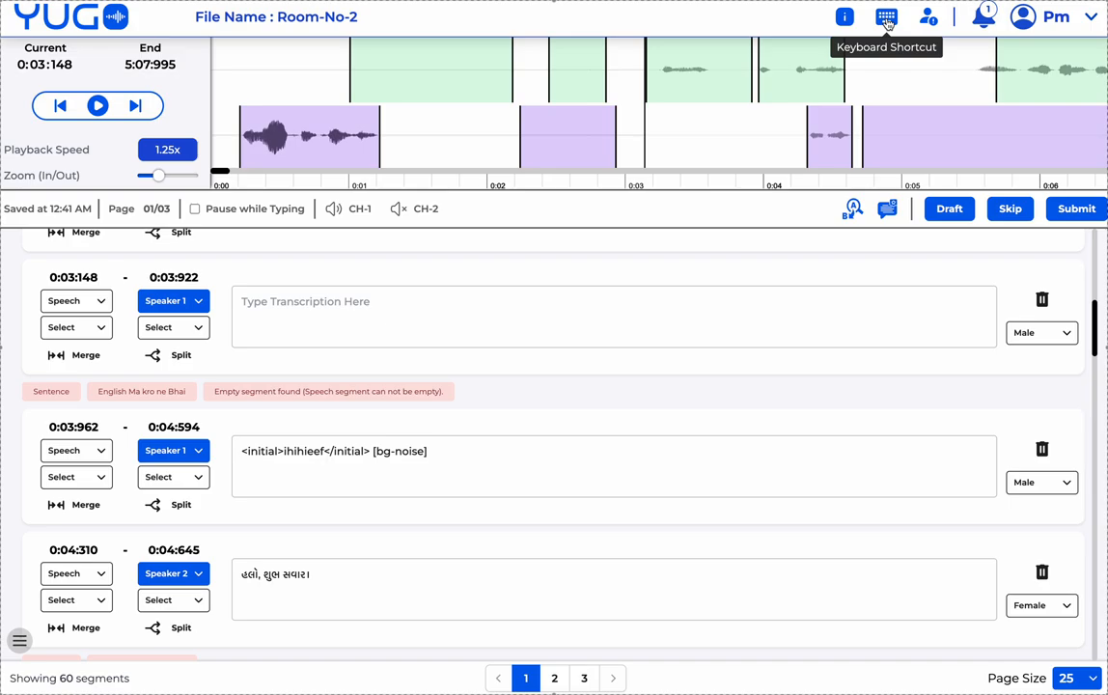
# - Check the keyboard shortcuts list, then play the recording from the beginning
pyautogui.click(886, 20)
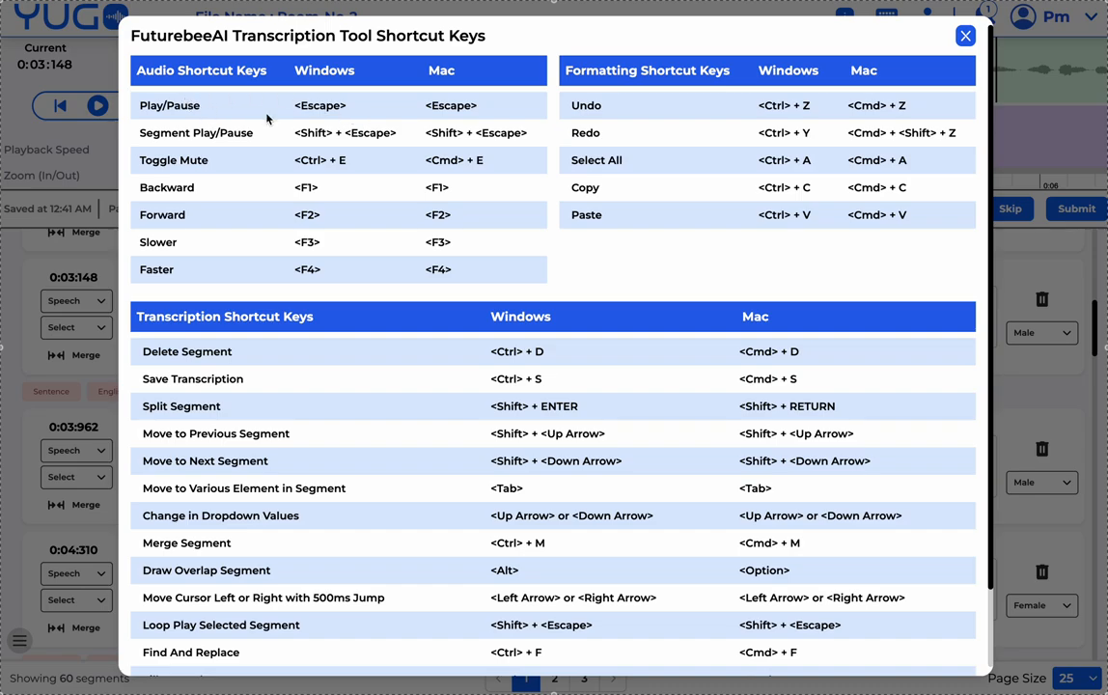
pyautogui.click(965, 35)
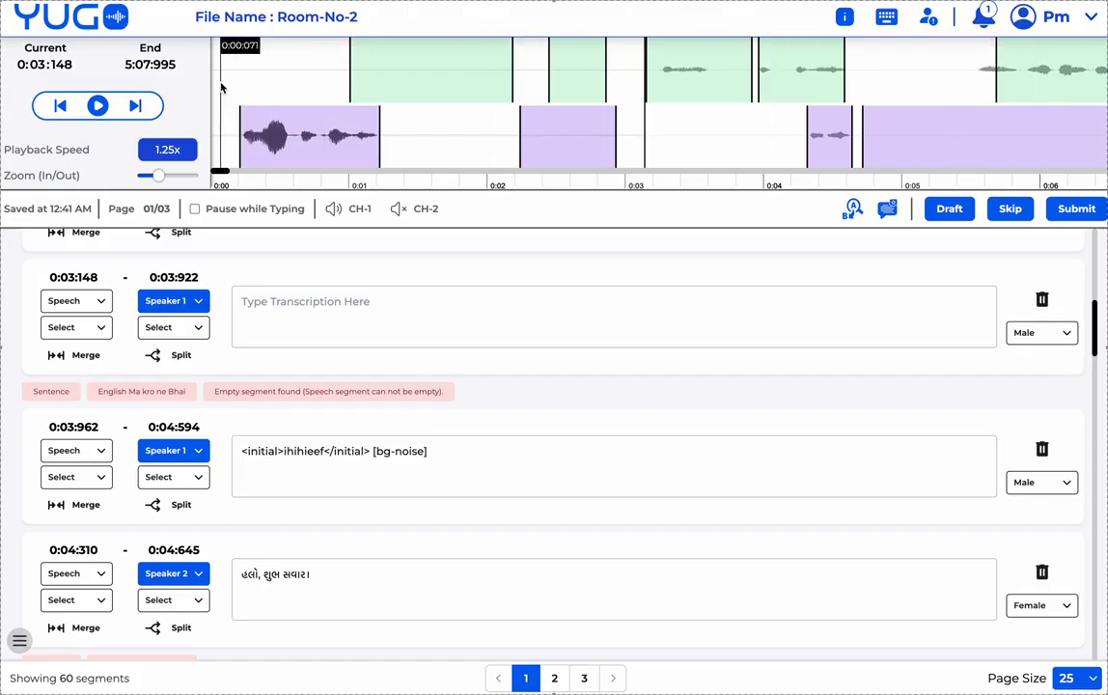
pyautogui.click(228, 89)
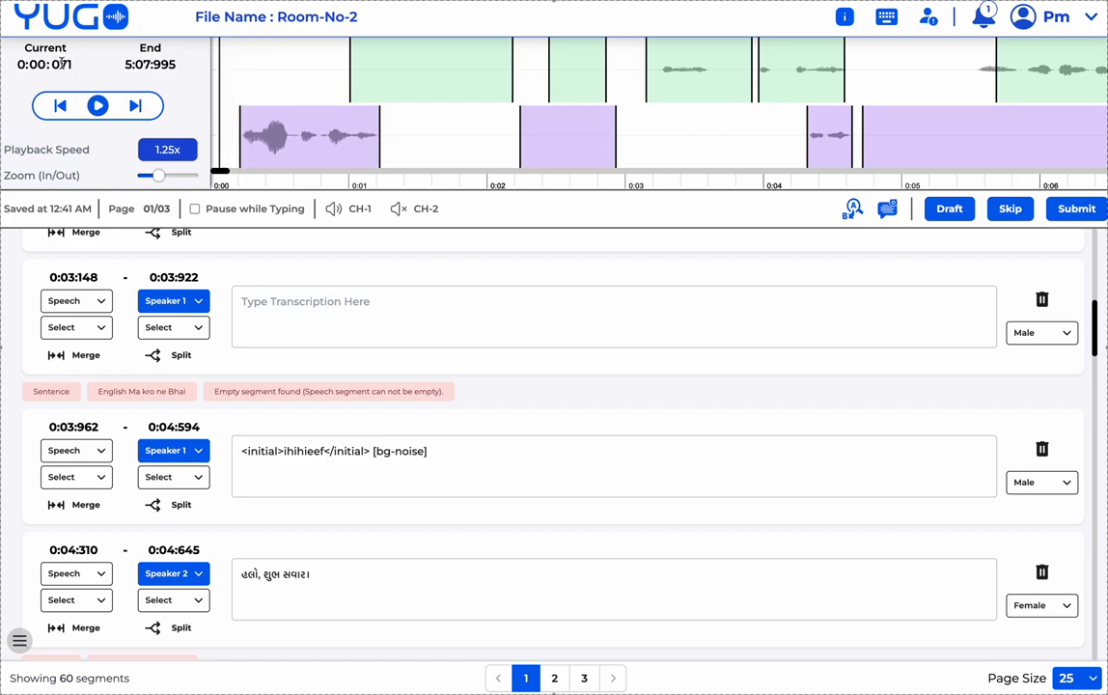
pyautogui.click(97, 107)
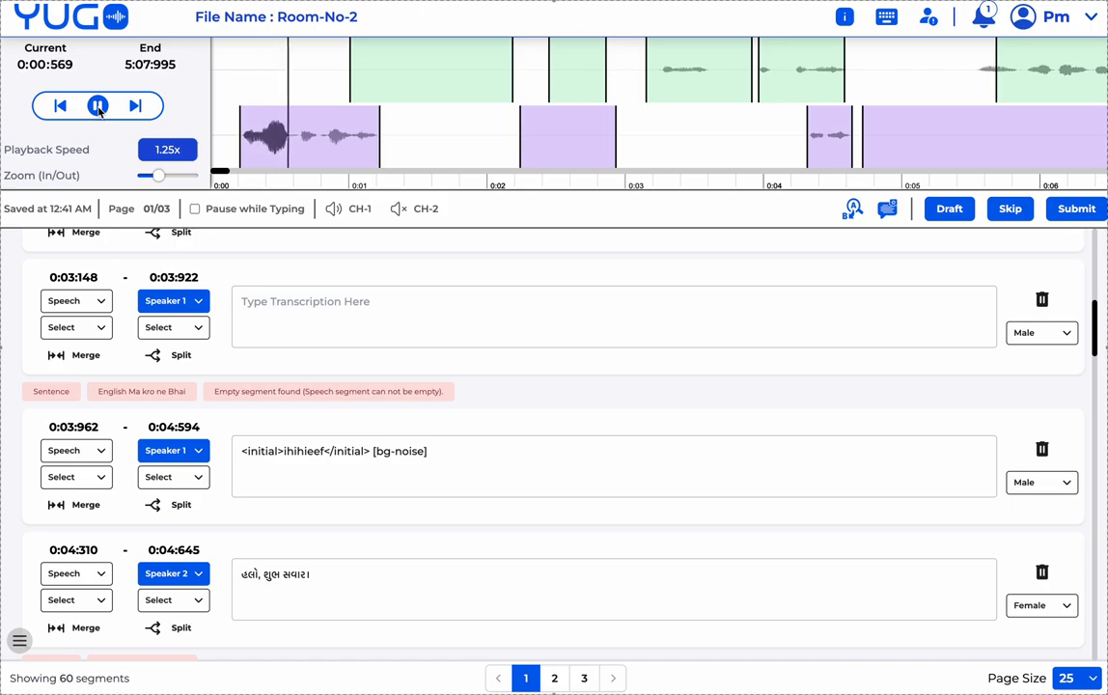
pyautogui.click(98, 107)
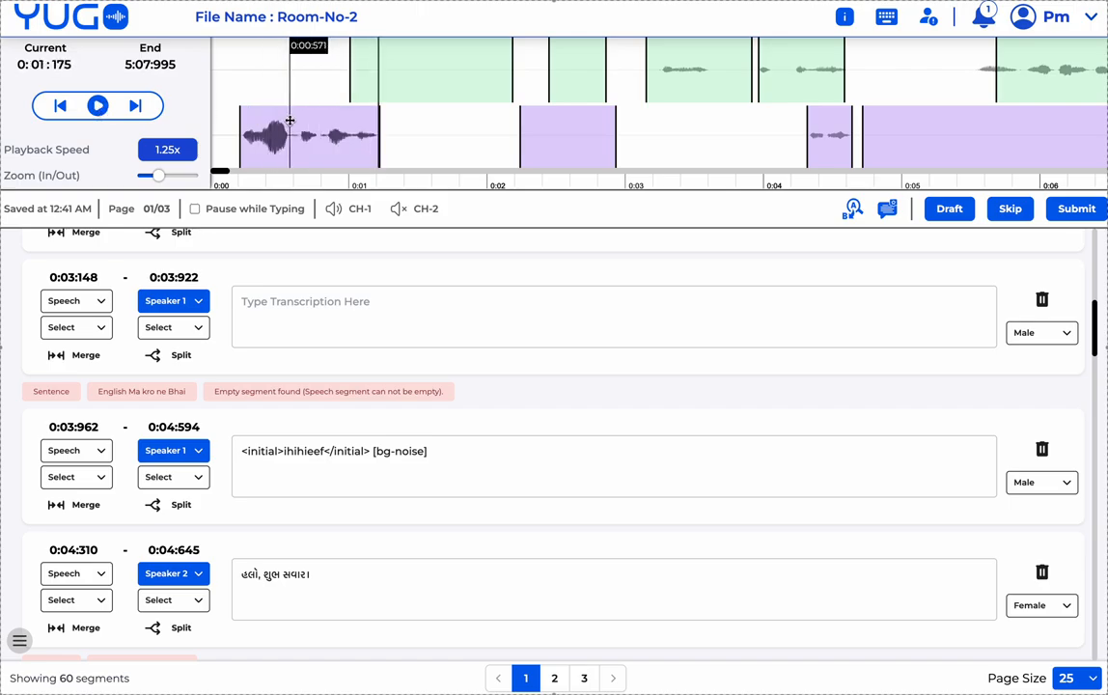
pyautogui.press('space')
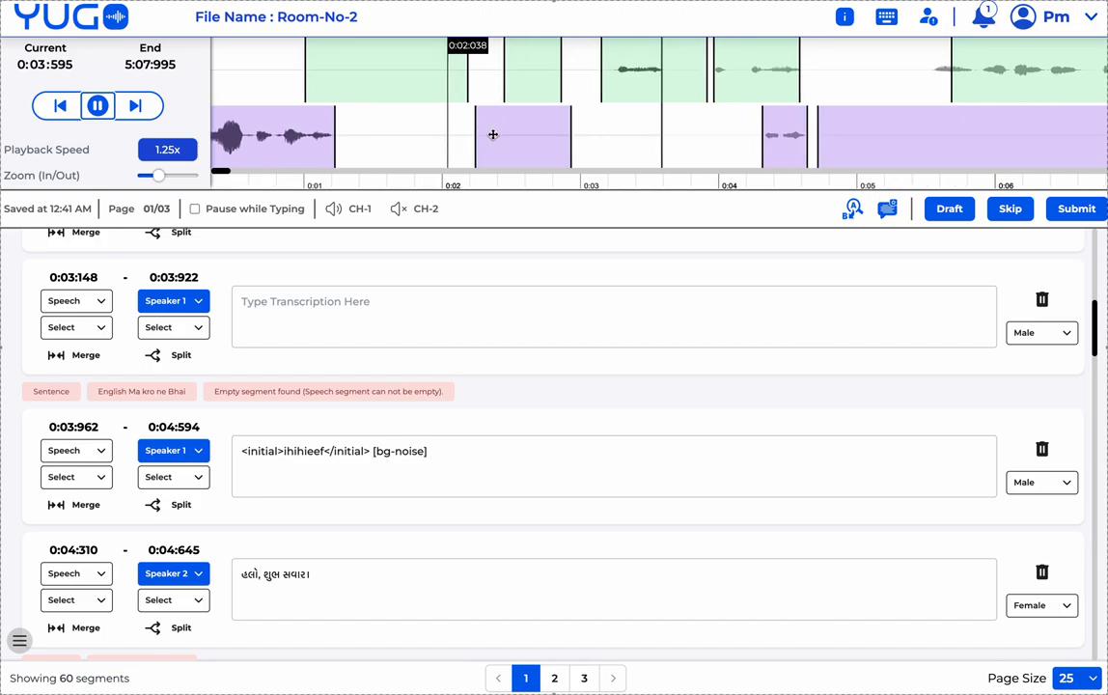
# - Loop-play the empty 0:03:148–0:03:922 Speaker 1 segment
pyautogui.hscroll(-1, 478, 137)
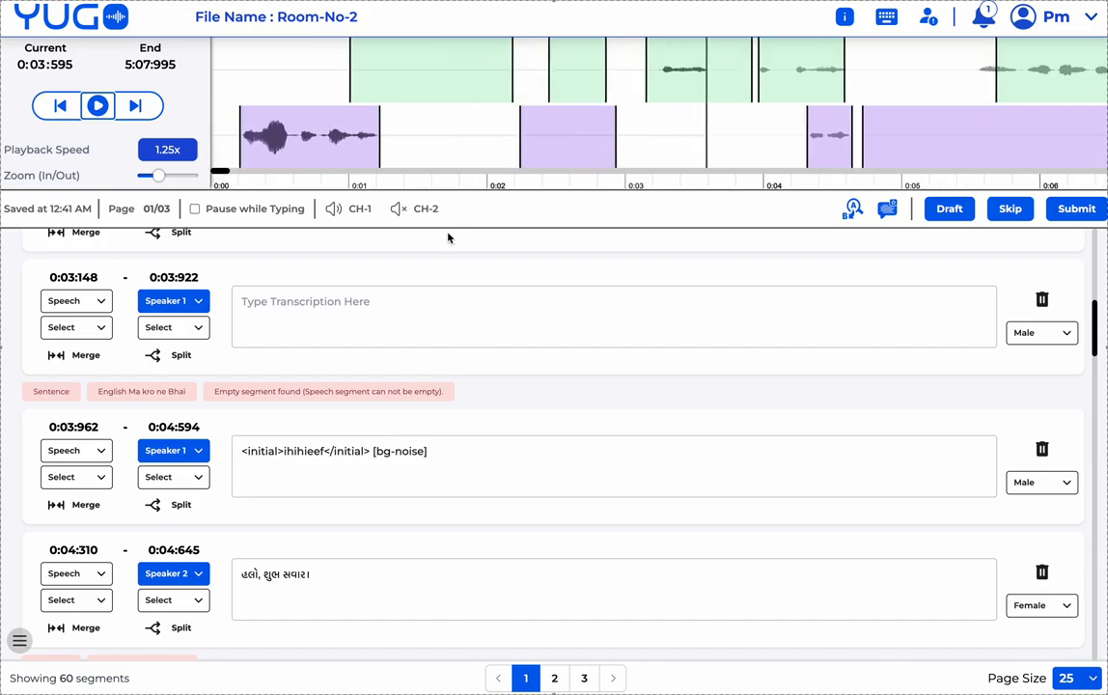
pyautogui.click(403, 309)
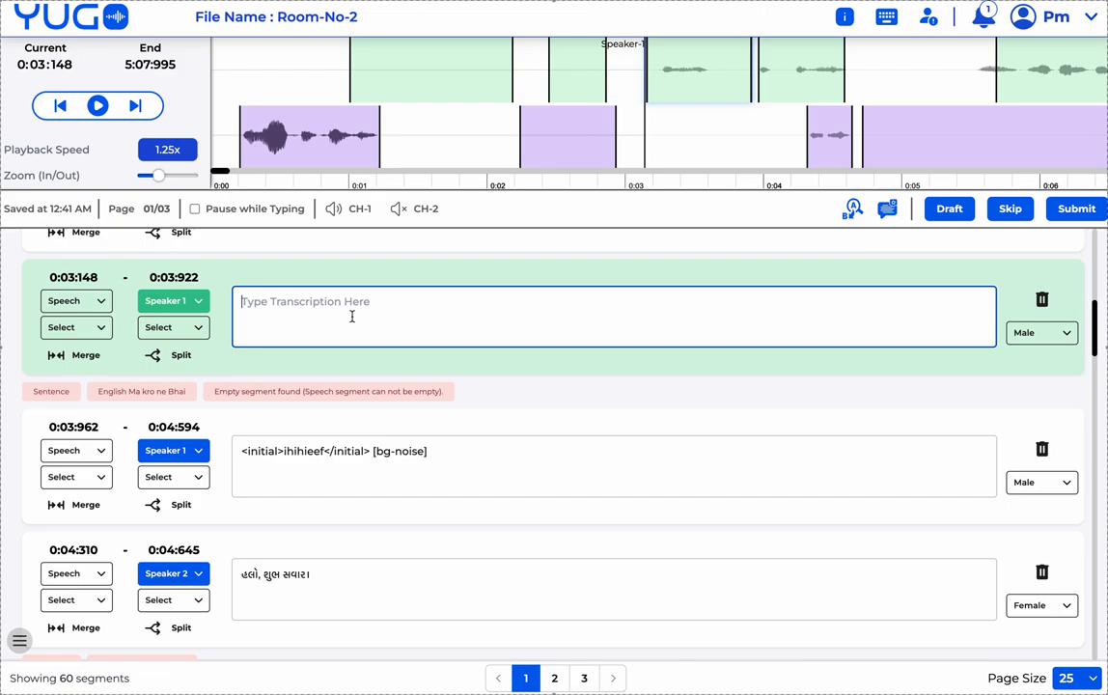
pyautogui.press('Tab')
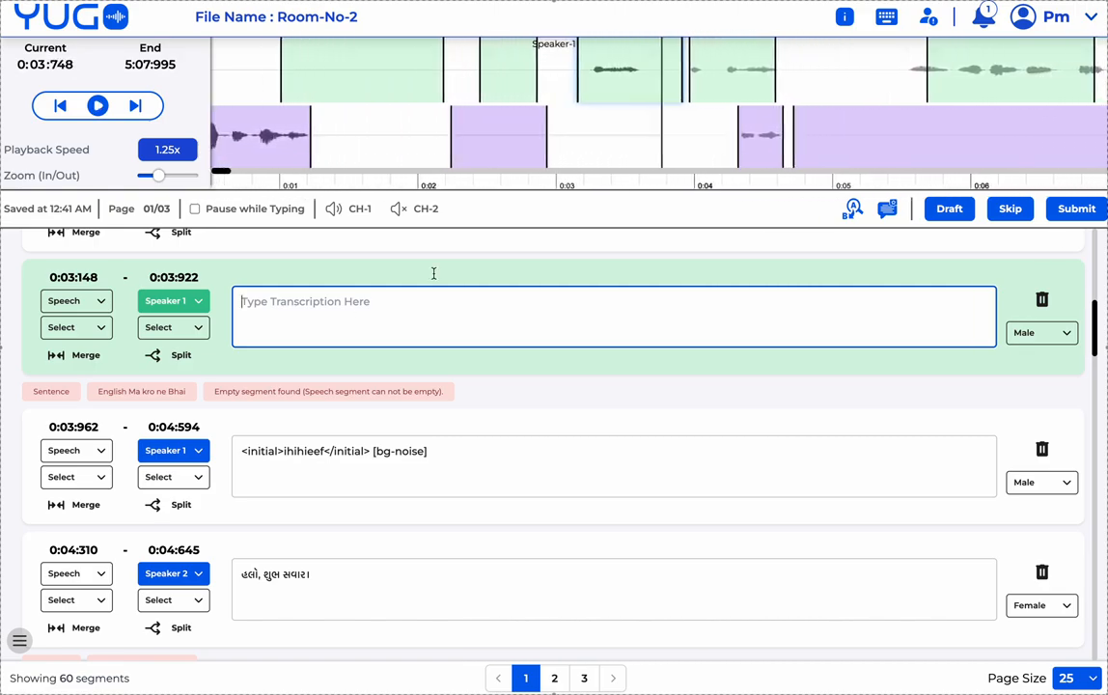
pyautogui.click(885, 19)
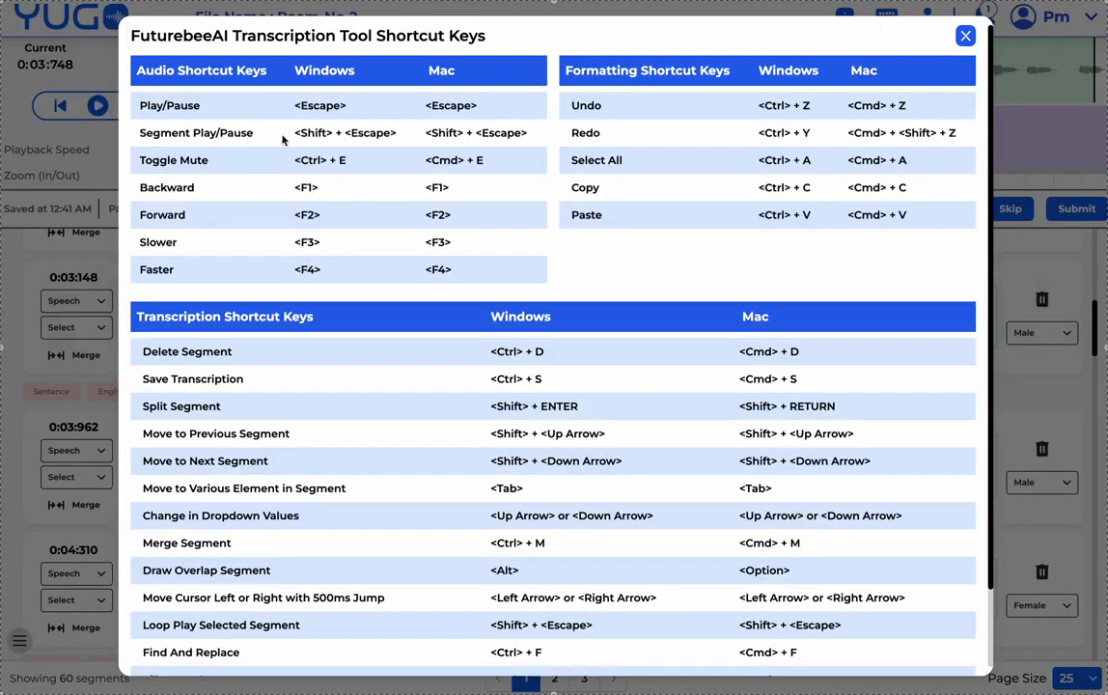
pyautogui.click(966, 38)
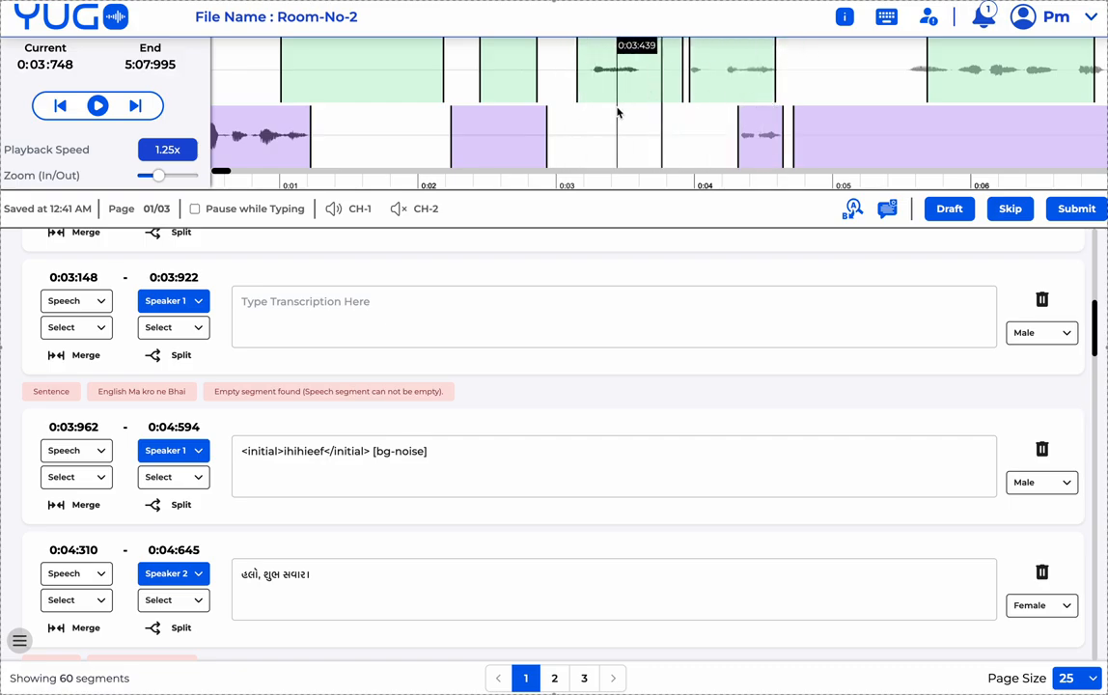
pyautogui.click(885, 16)
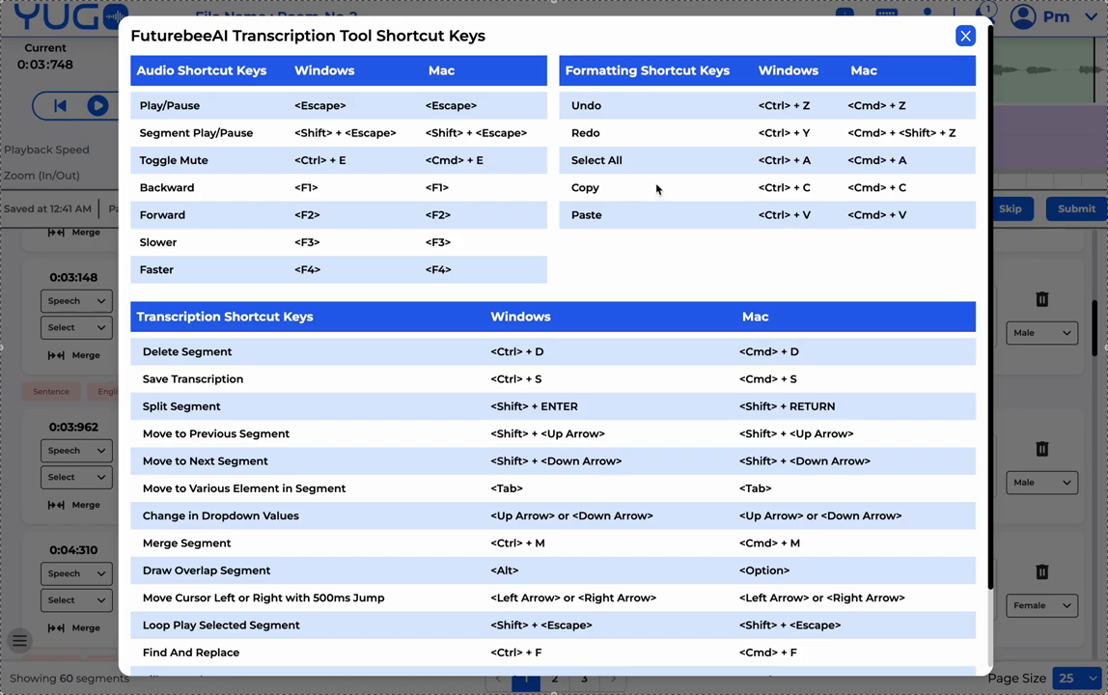
pyautogui.click(966, 37)
# - Type 'fuffihihi4' into the empty 0:03:148 segment and select it for copying
pyautogui.click(515, 304)
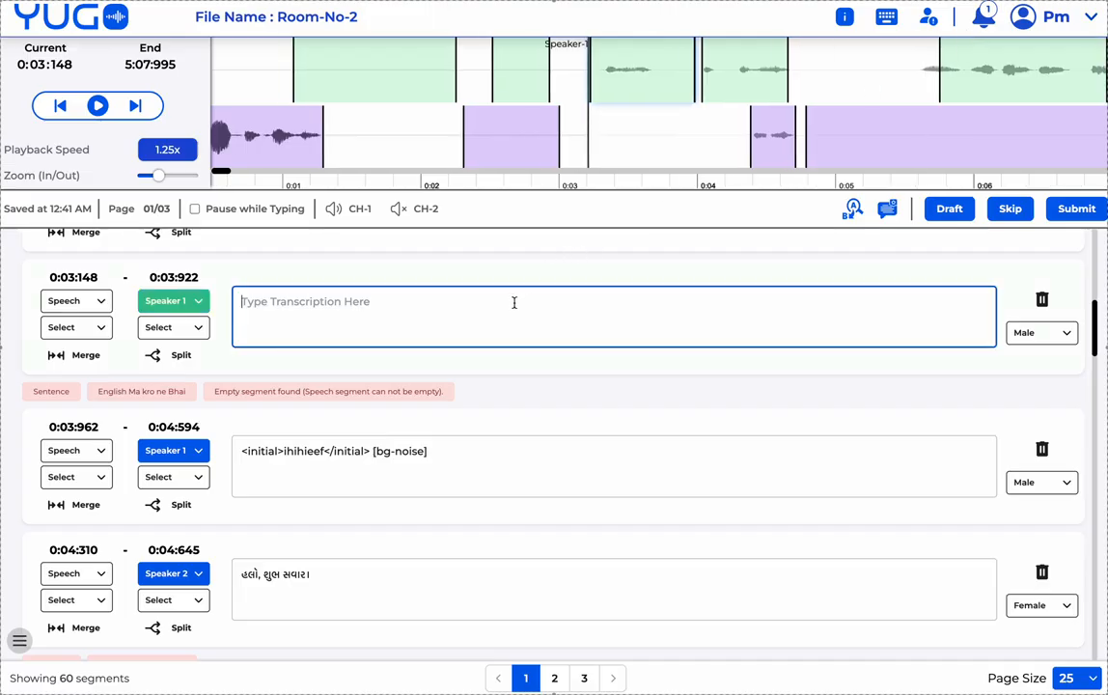
pyautogui.write('jbffb')
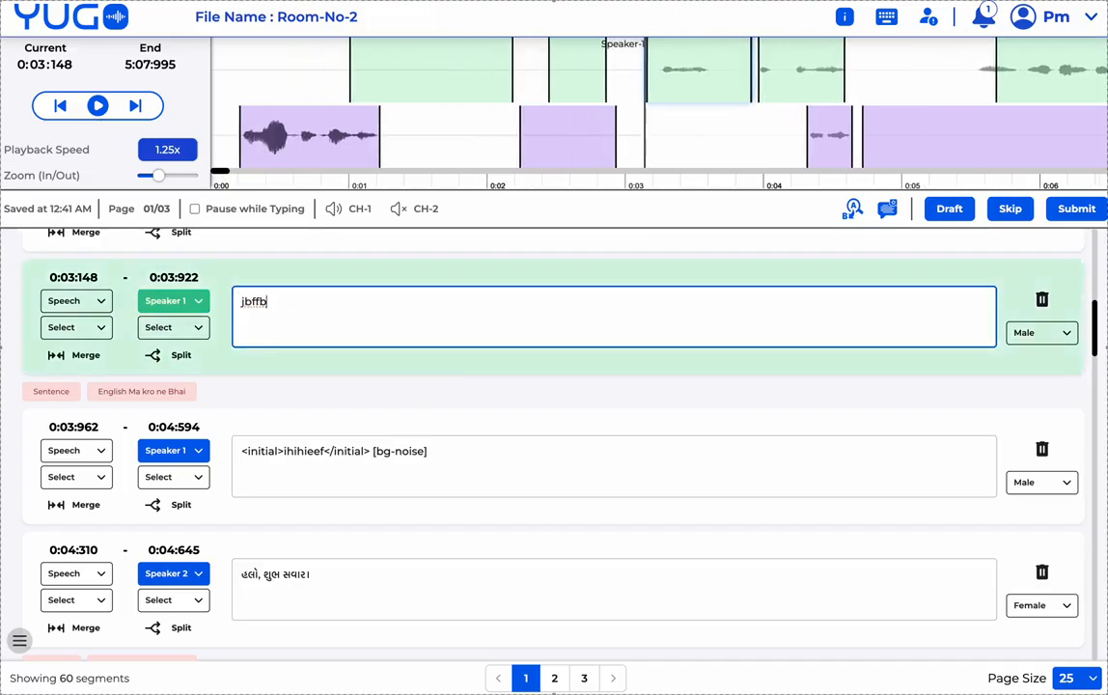
pyautogui.press('BackSpace')
pyautogui.press('BackSpace')
pyautogui.press('BackSpace')
pyautogui.press('BackSpace')
pyautogui.press('BackSpace')
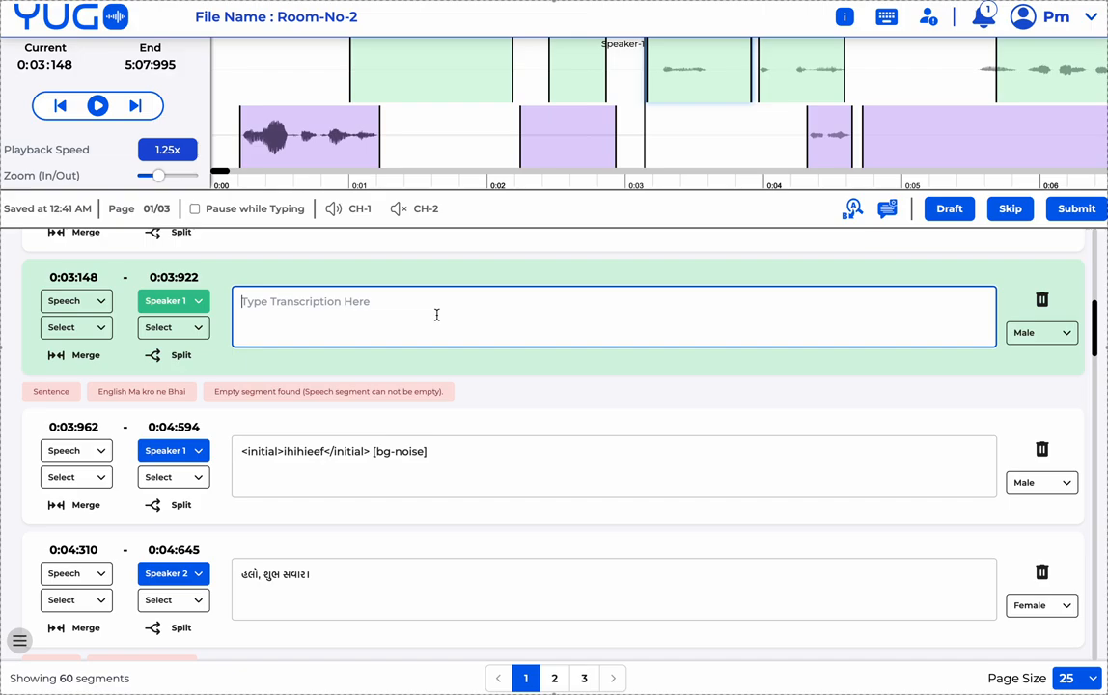
pyautogui.write('fuffihihi4')
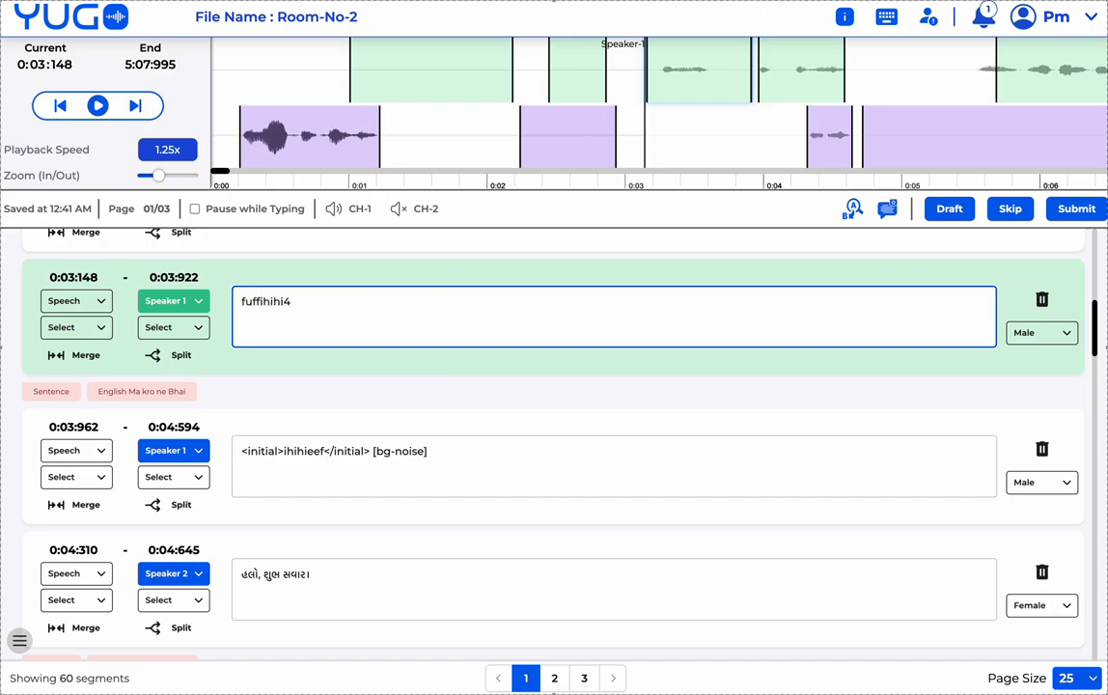
pyautogui.hotkey('ctrl', 'a')
pyautogui.hotkey('ctrl', 'c')
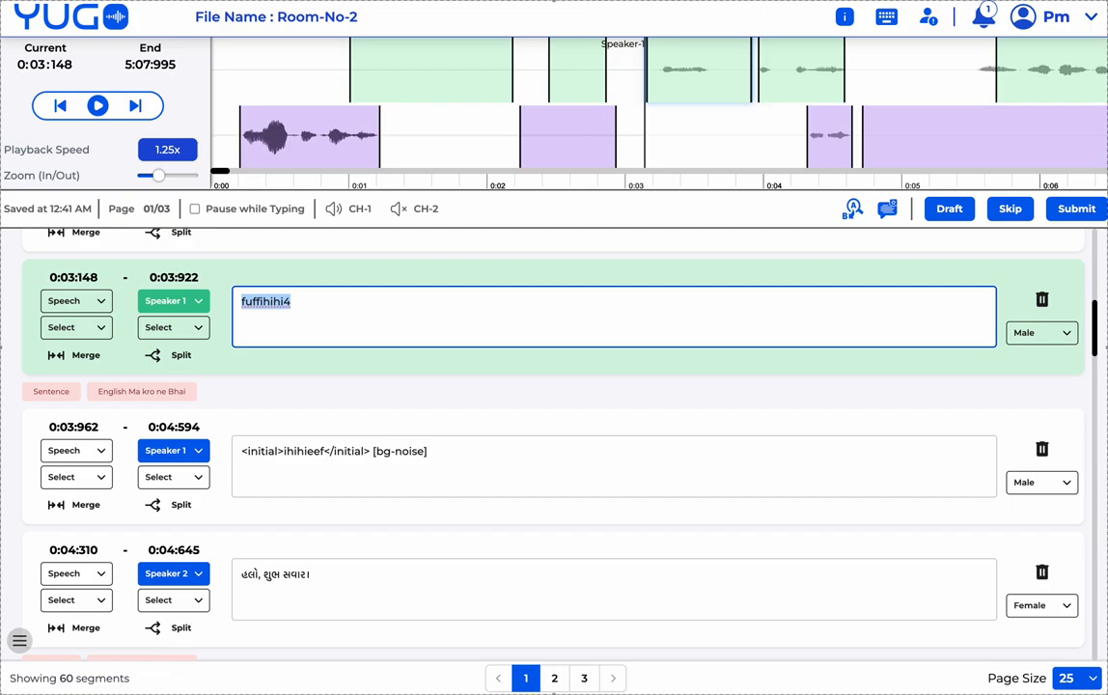
# - Paste Fuffihihi4 after [bg-noise] in the 0:03:962 segment and open the shortcut list
pyautogui.click(462, 447)
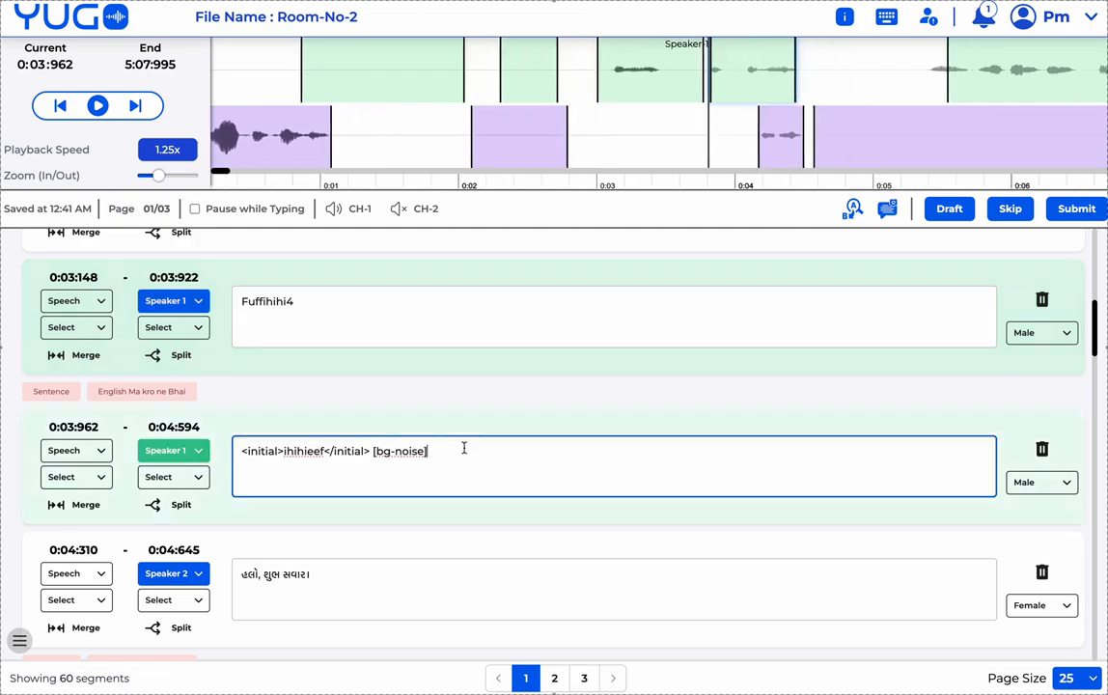
pyautogui.hotkey('ctrl', 'v')
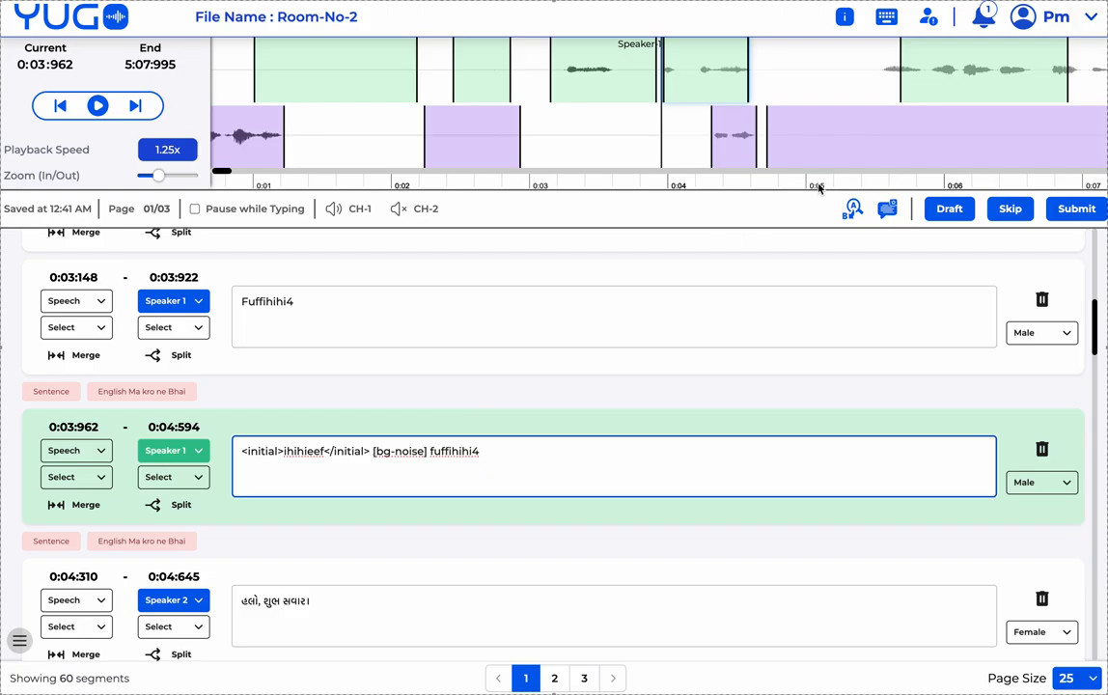
pyautogui.click(886, 18)
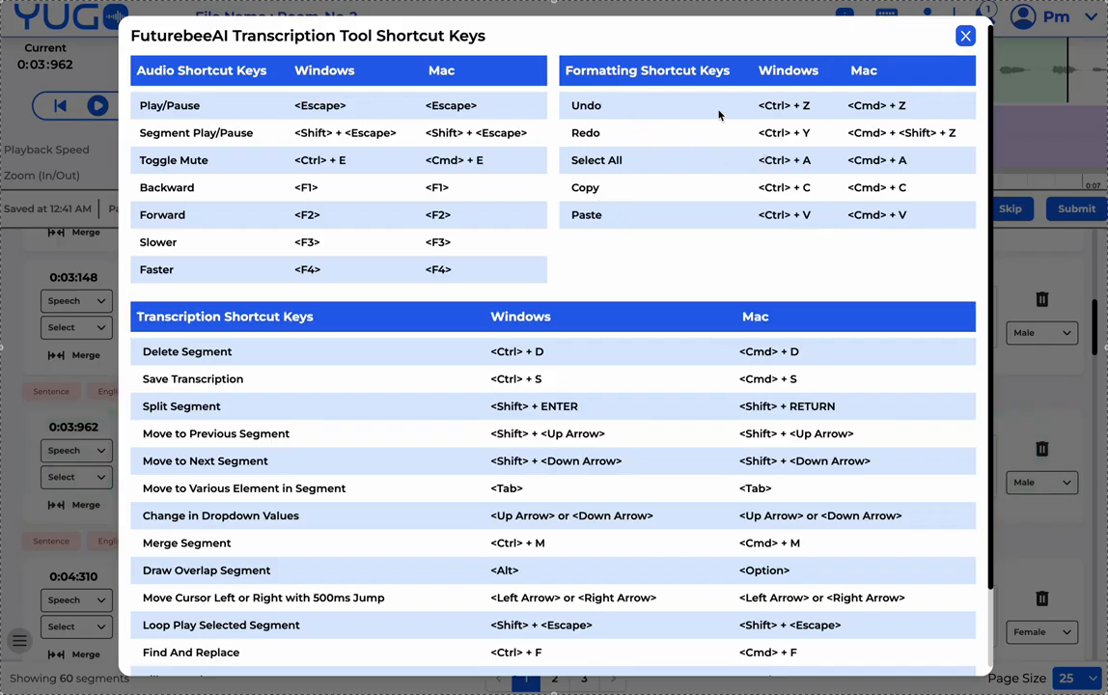
# - Delete the 0:03:148–0:03:922 Fuffihihi4 segment, leaving 59, then reopen the shortcut list
pyautogui.scroll(-1, 467, 223)
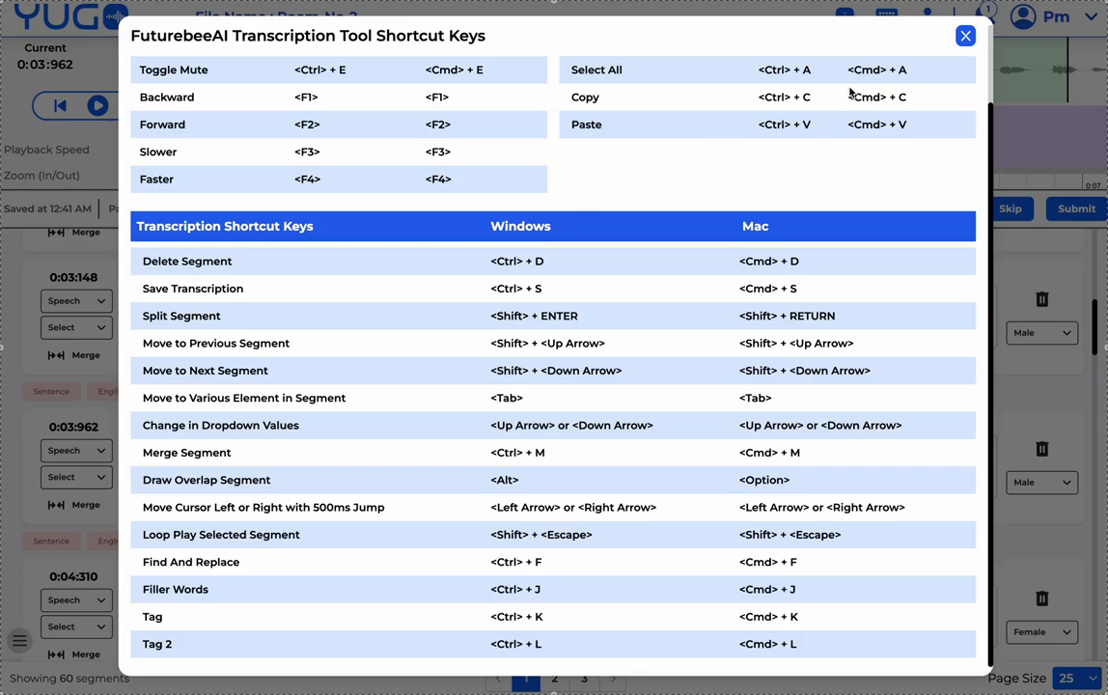
pyautogui.click(965, 36)
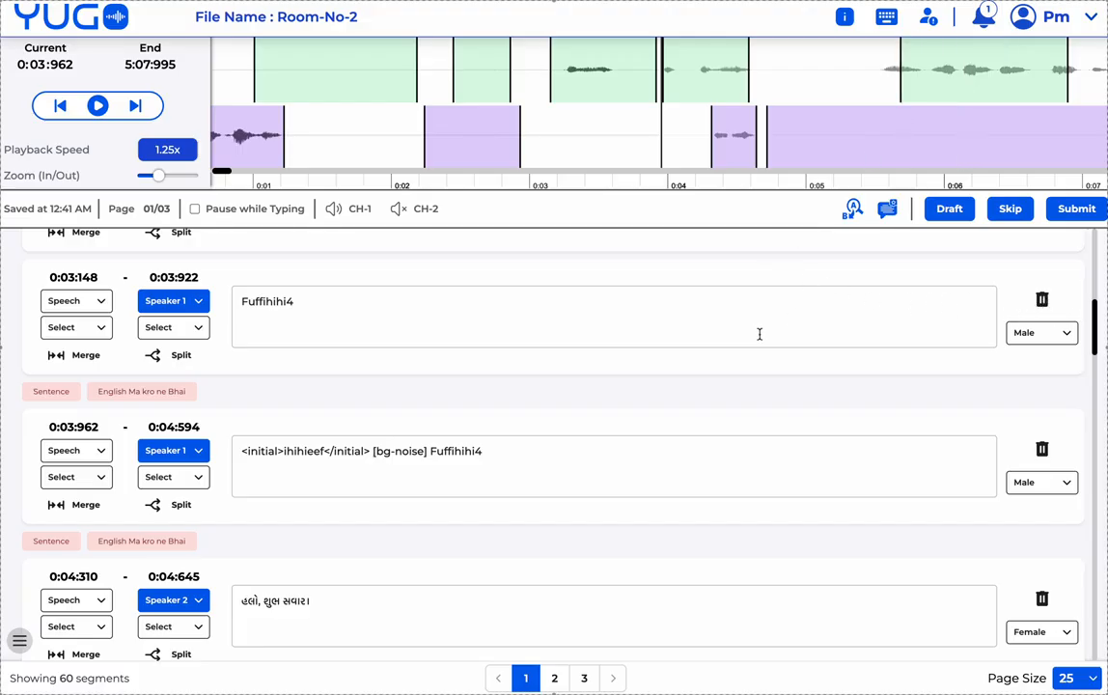
pyautogui.click(760, 329)
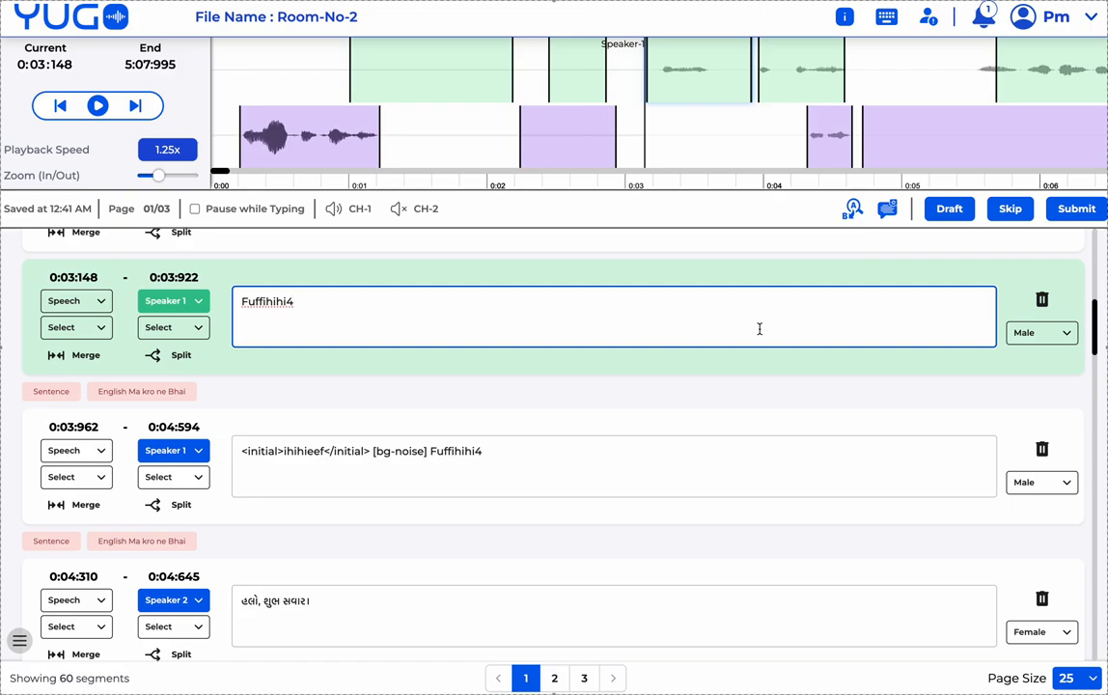
pyautogui.hotkey('alt', 'd')
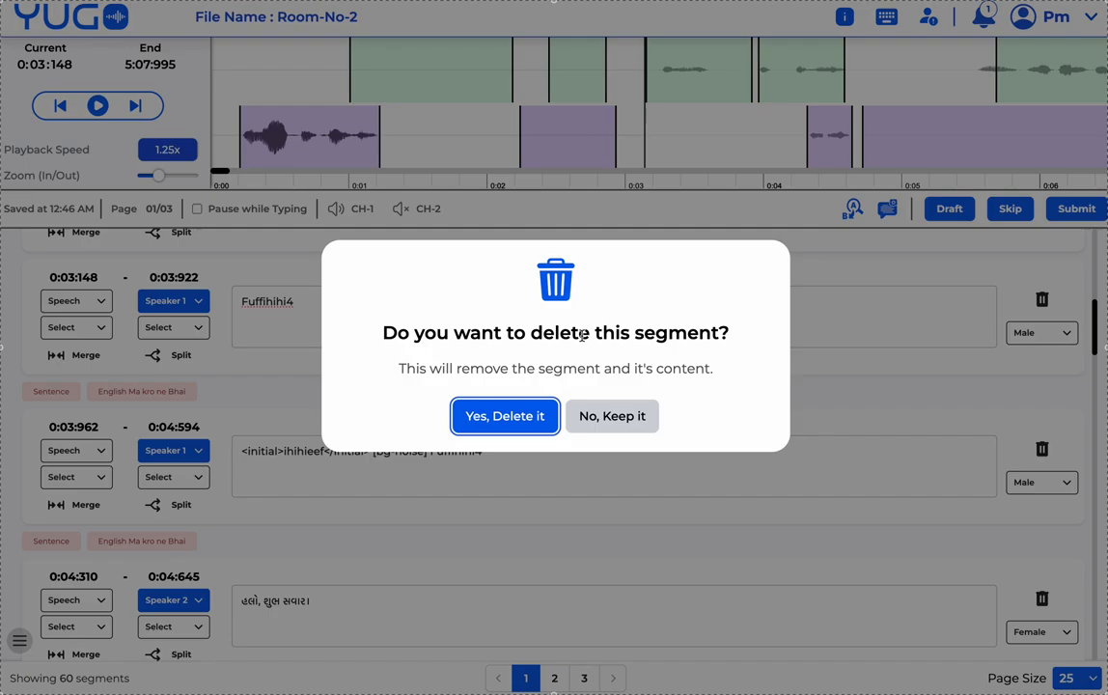
pyautogui.click(519, 424)
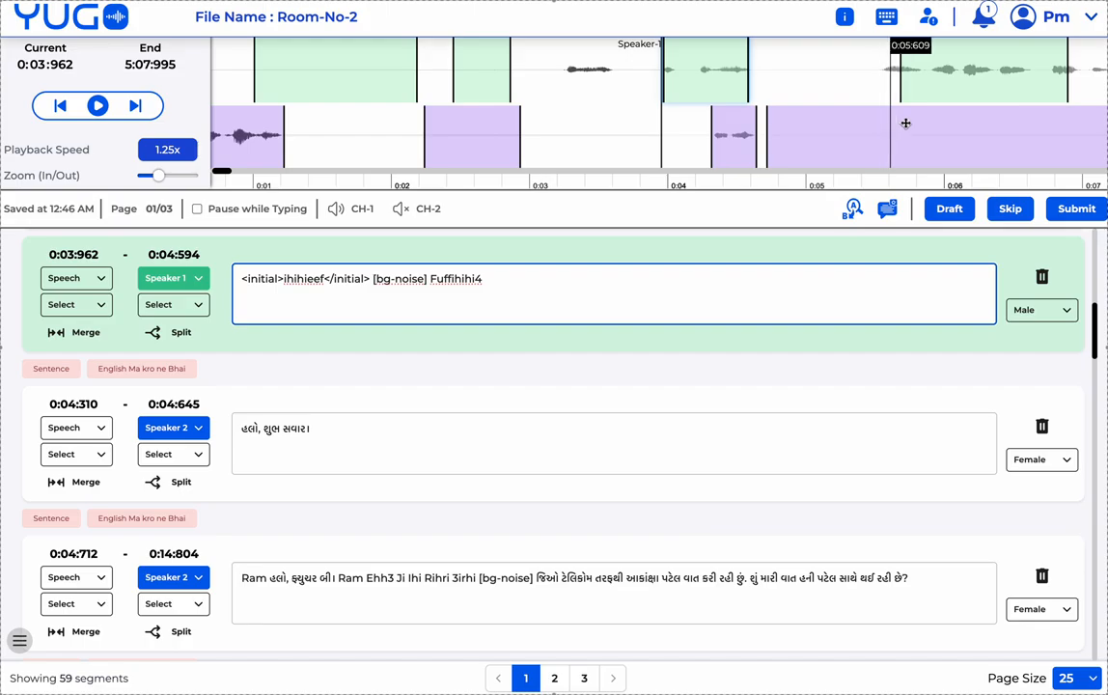
pyautogui.click(885, 18)
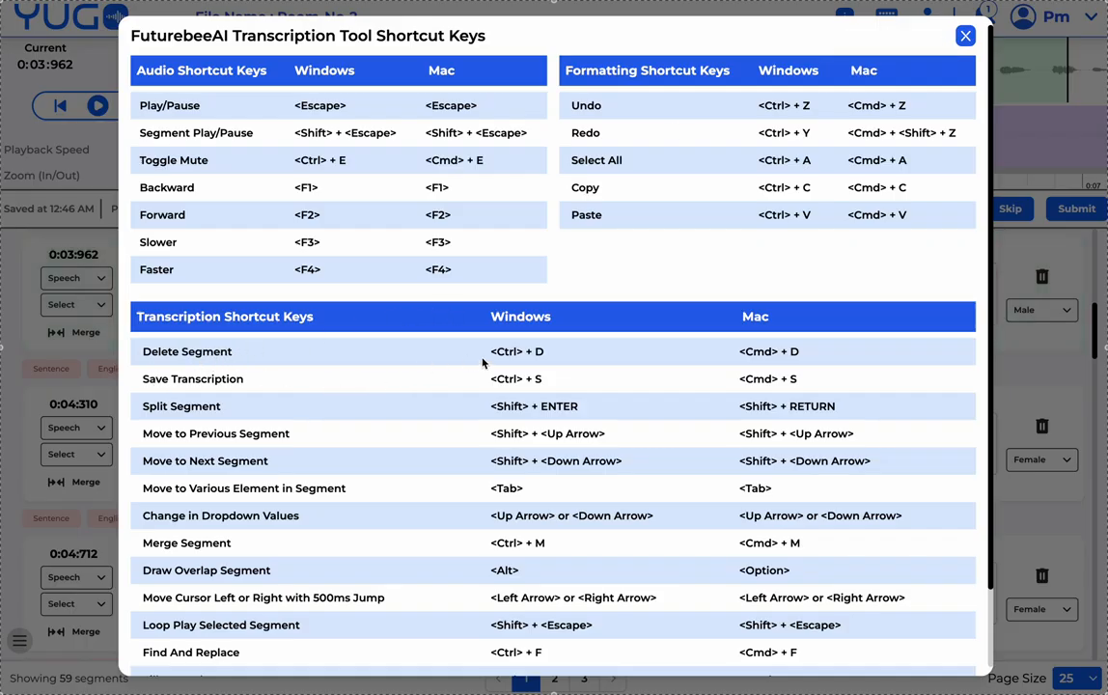
# - Highlight the Save Transcription, Mac Save and Split Segment shortcuts, then close the reference
pyautogui.moveTo(492, 379); pyautogui.dragTo(545, 379)
pyautogui.moveTo(739, 379); pyautogui.dragTo(799, 379)
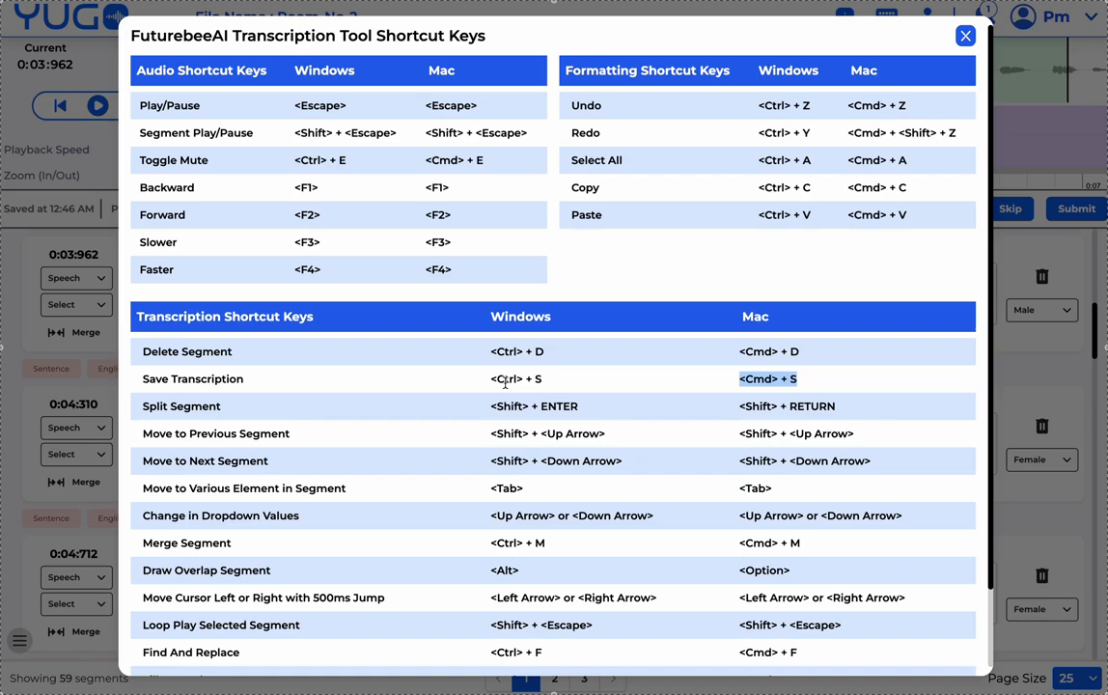
pyautogui.moveTo(144, 407); pyautogui.dragTo(215, 406)
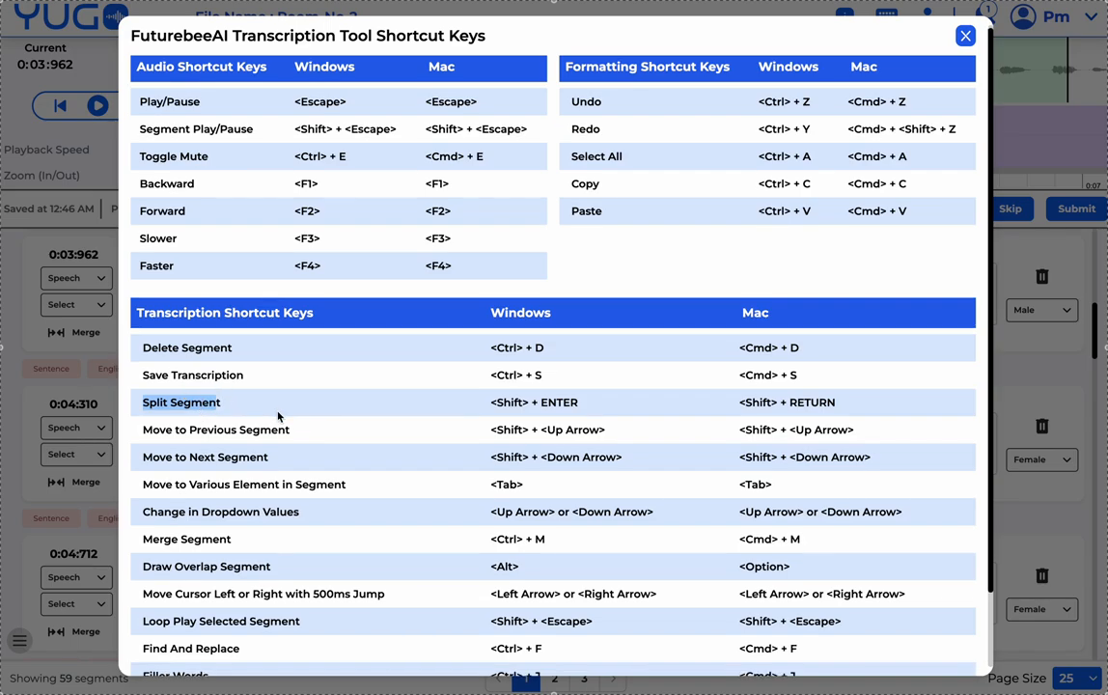
pyautogui.scroll(-1, 278, 416)
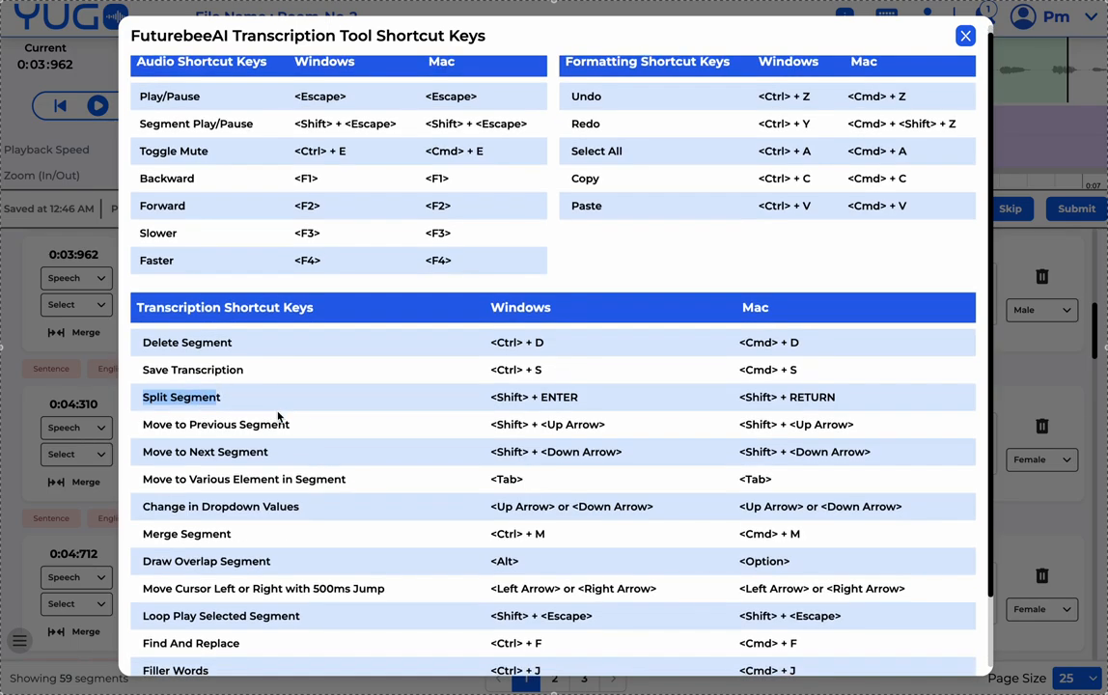
pyautogui.click(965, 37)
# - Step through the segments back to 0:02:444 and reopen the shortcut reference
pyautogui.click(532, 293)
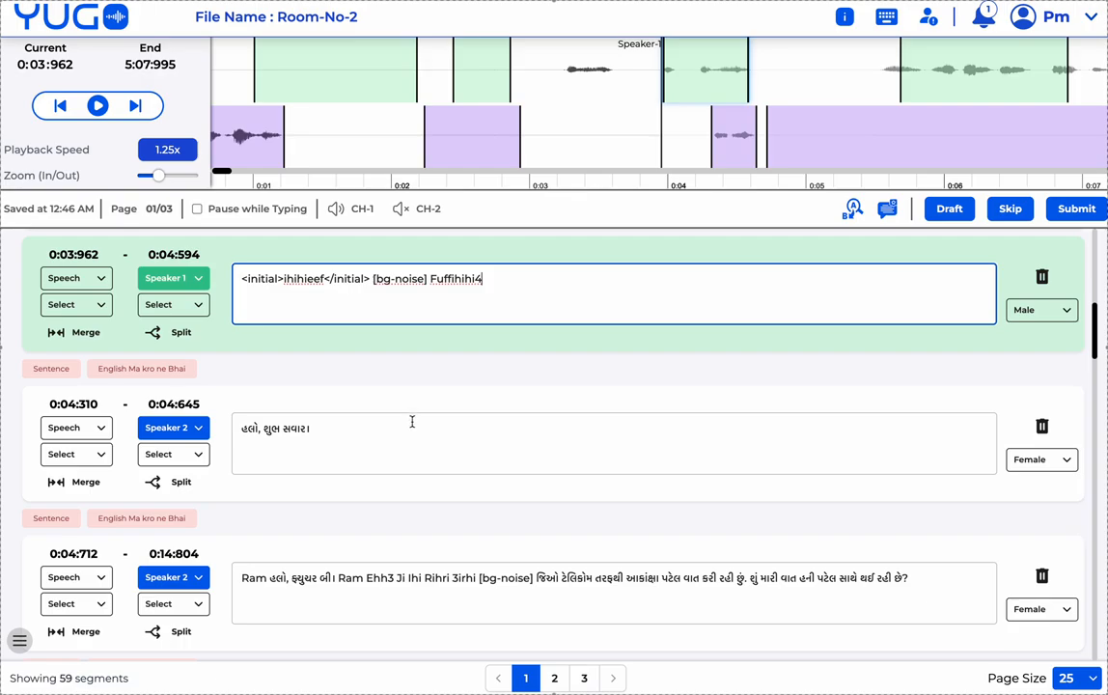
pyautogui.click(412, 421)
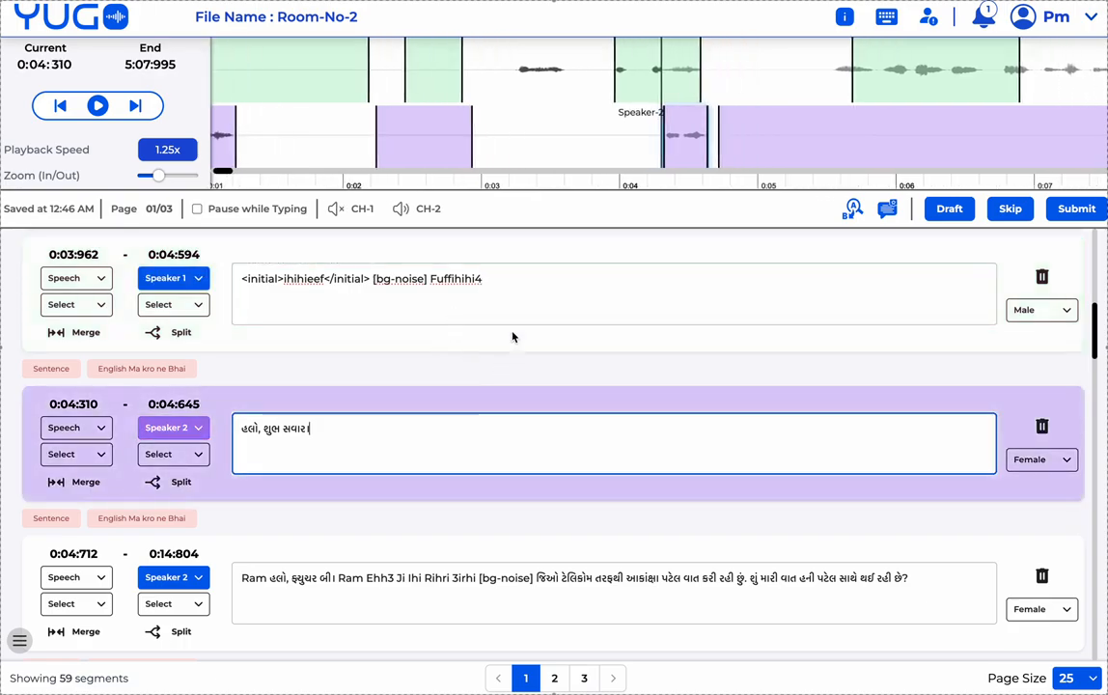
pyautogui.click(512, 308)
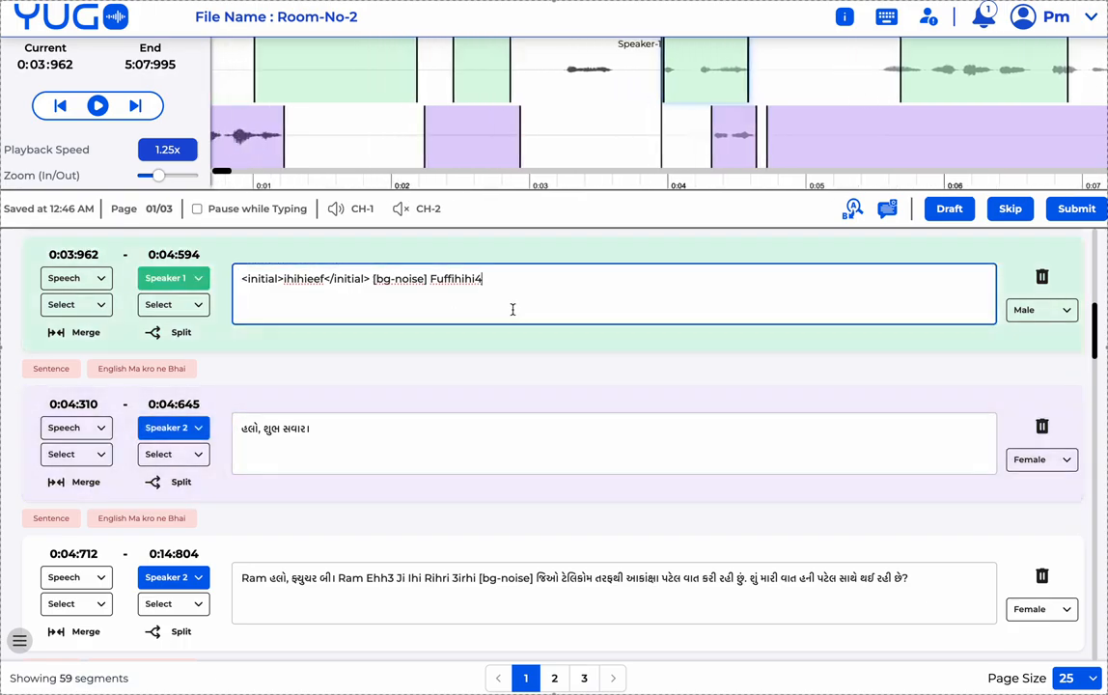
pyautogui.scroll(1, 513, 308)
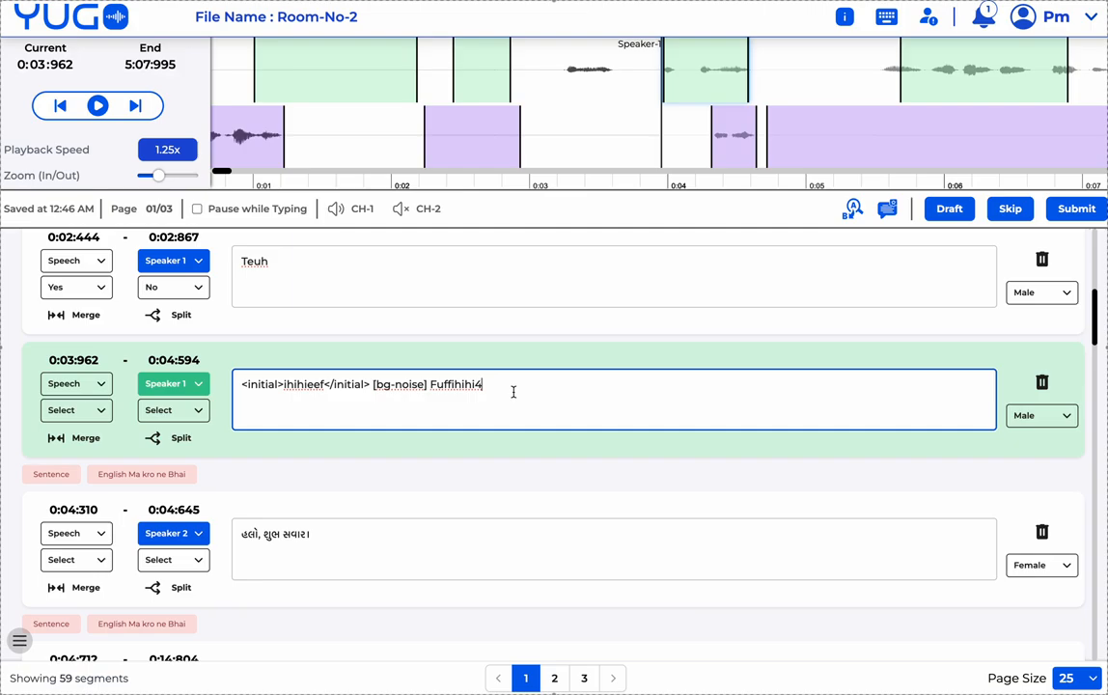
pyautogui.press('Tab')
pyautogui.press('Tab')
pyautogui.press('Tab')
pyautogui.press('Tab')
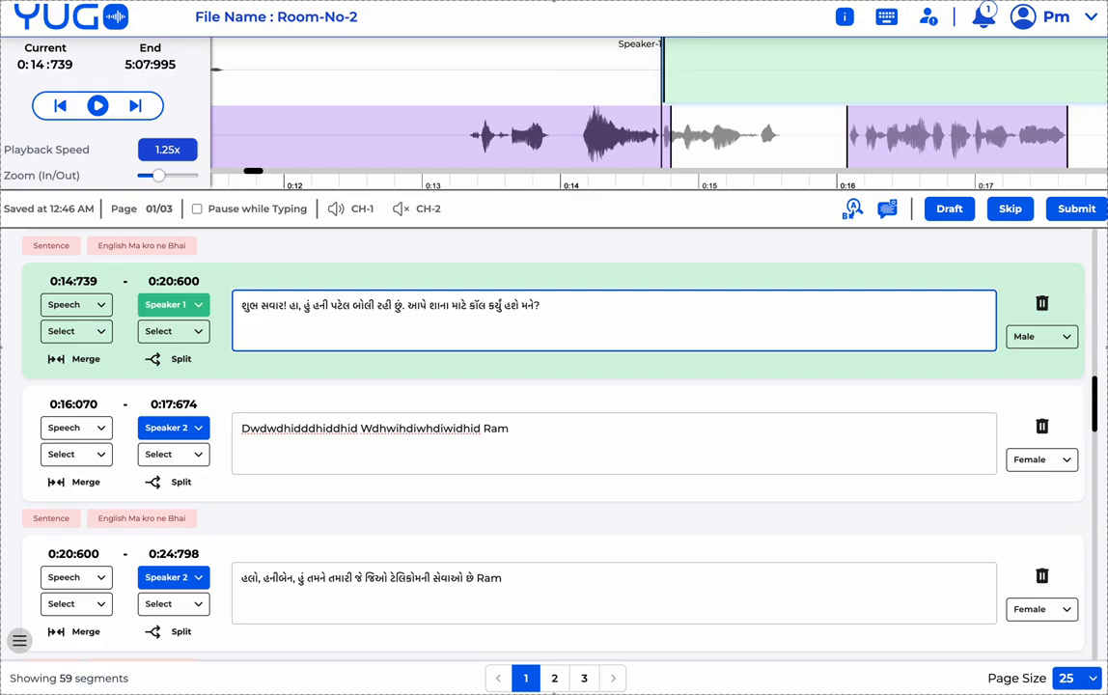
pyautogui.hotkey('shift', 'Tab')
pyautogui.hotkey('shift', 'Tab')
pyautogui.hotkey('shift', 'Tab')
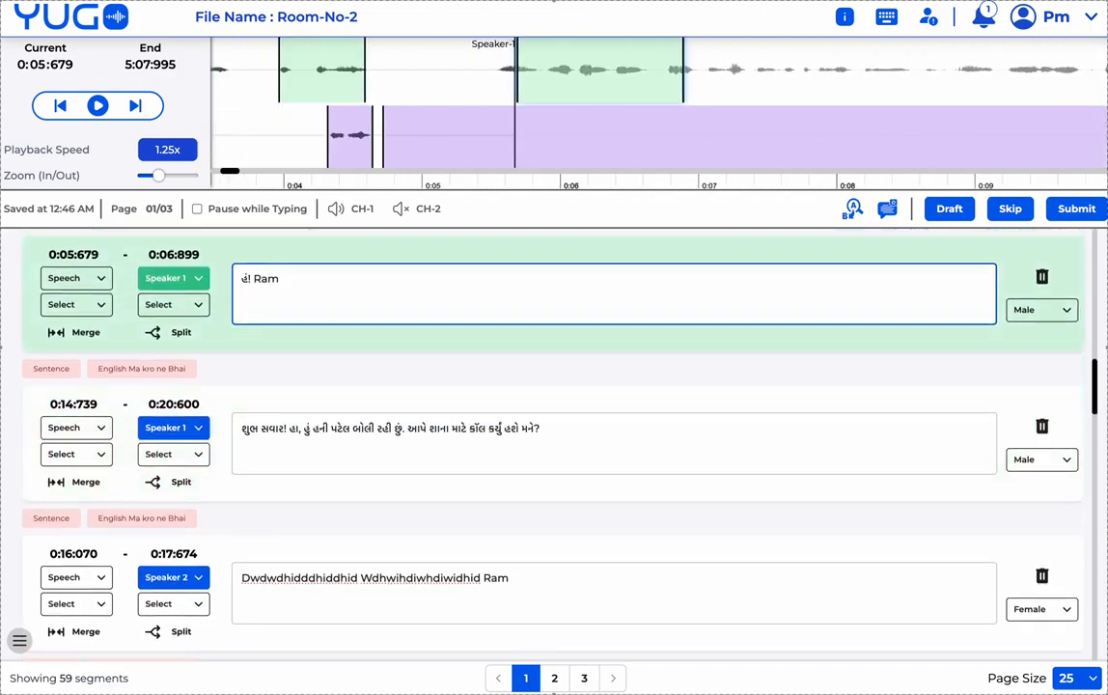
pyautogui.hotkey('shift', 'Tab')
pyautogui.hotkey('shift', 'Tab')
pyautogui.hotkey('shift', 'Tab')
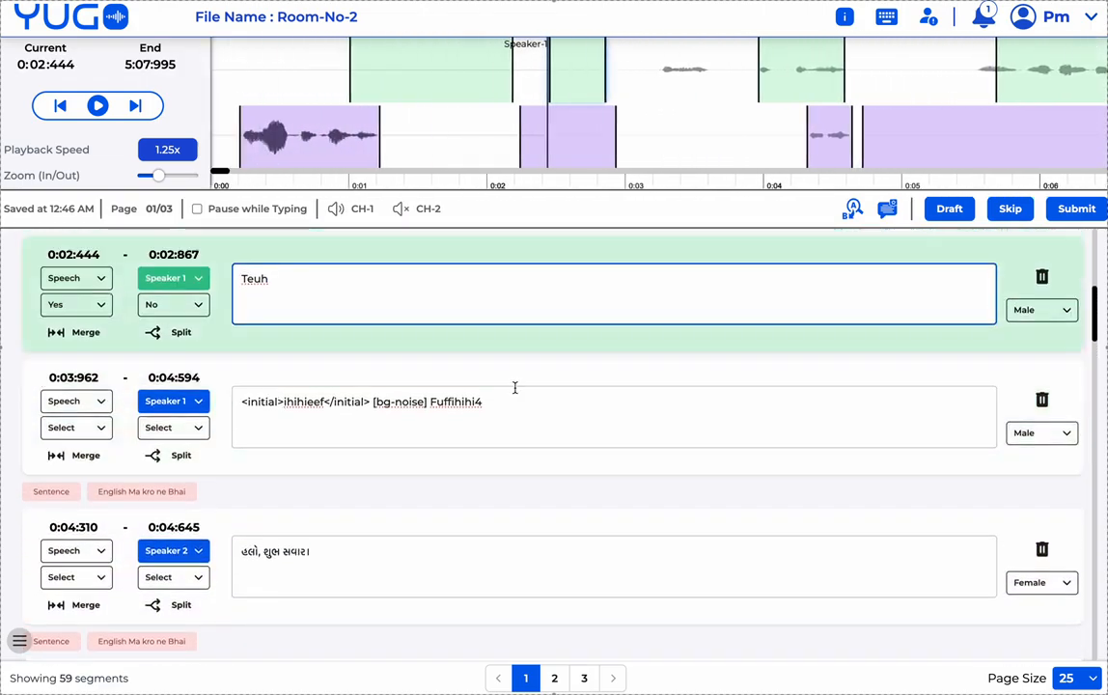
pyautogui.click(886, 18)
pyautogui.scroll(-2, 428, 431)
pyautogui.scroll(-2, 427, 431)
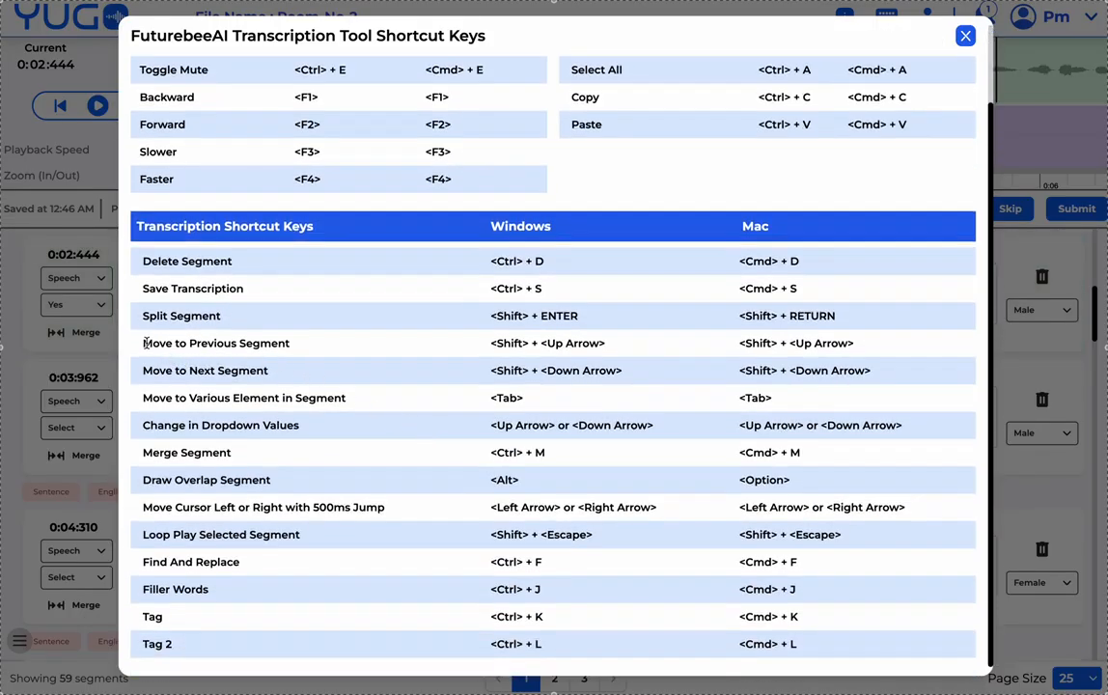
pyautogui.moveTo(144, 348); pyautogui.dragTo(736, 381)
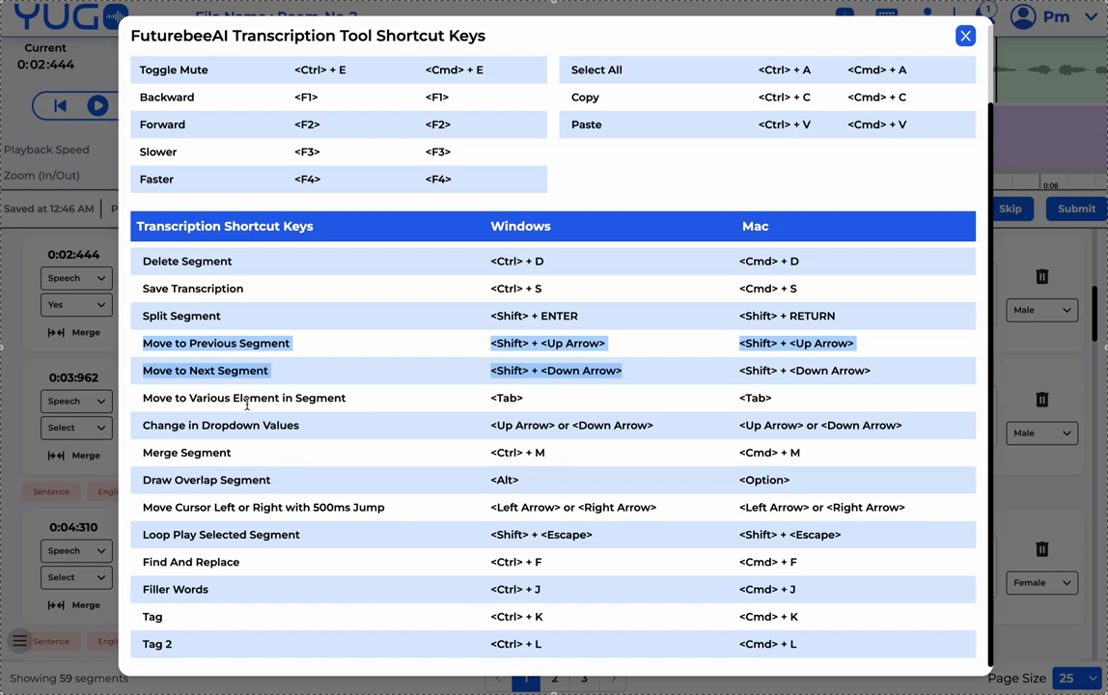
pyautogui.click(965, 35)
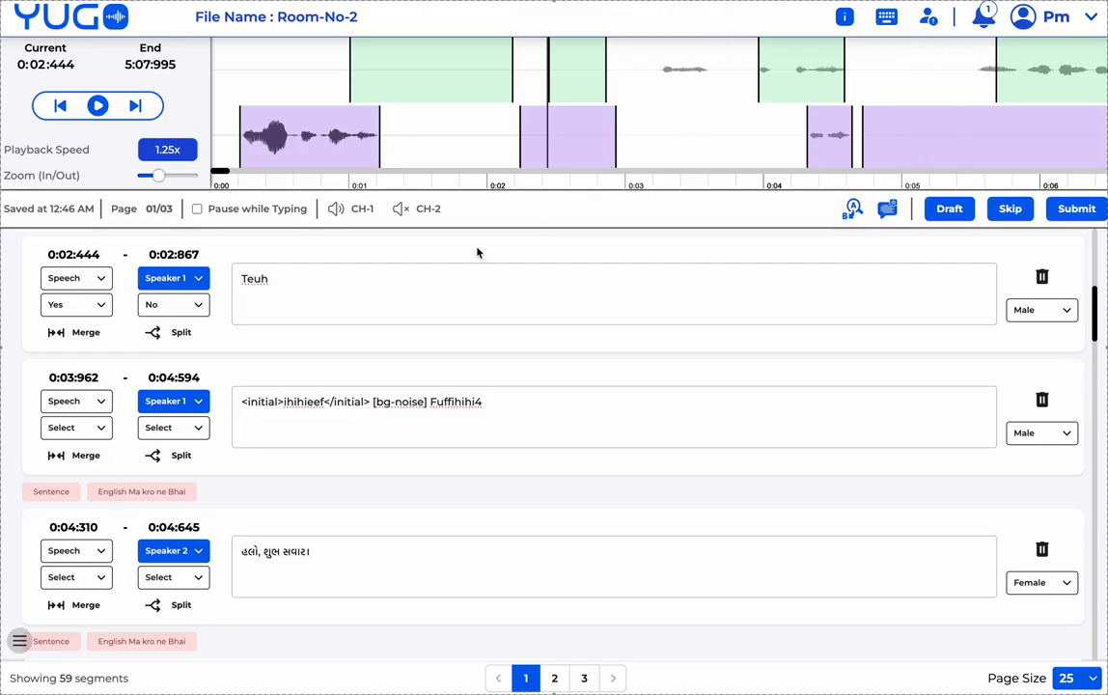
pyautogui.click(81, 356)
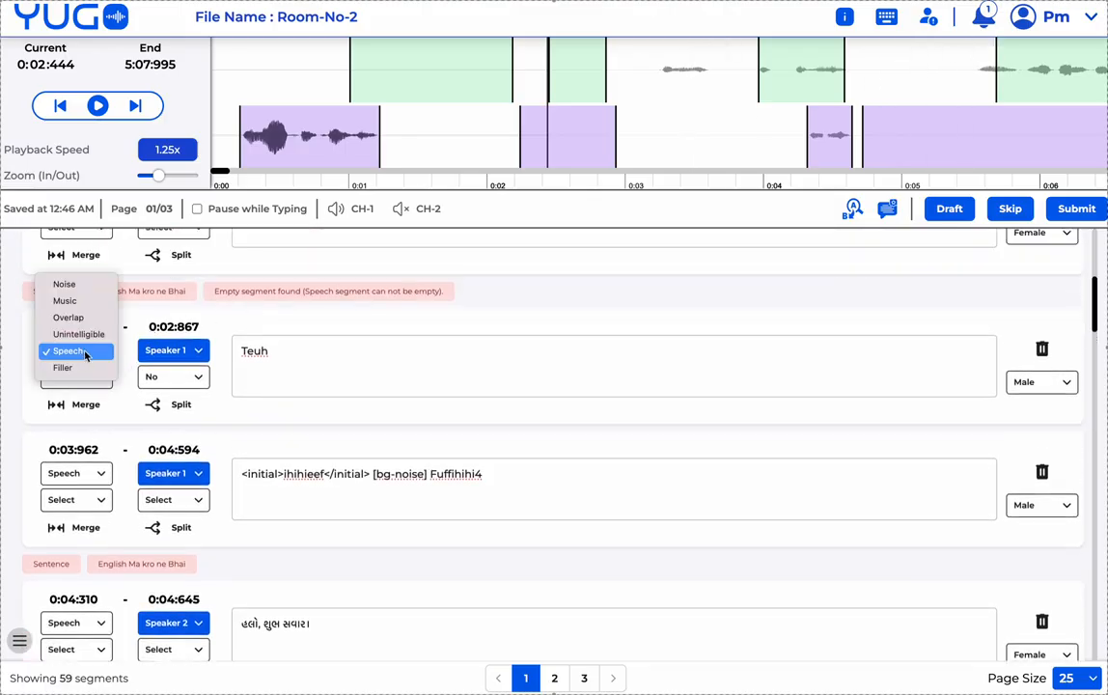
pyautogui.click(85, 353)
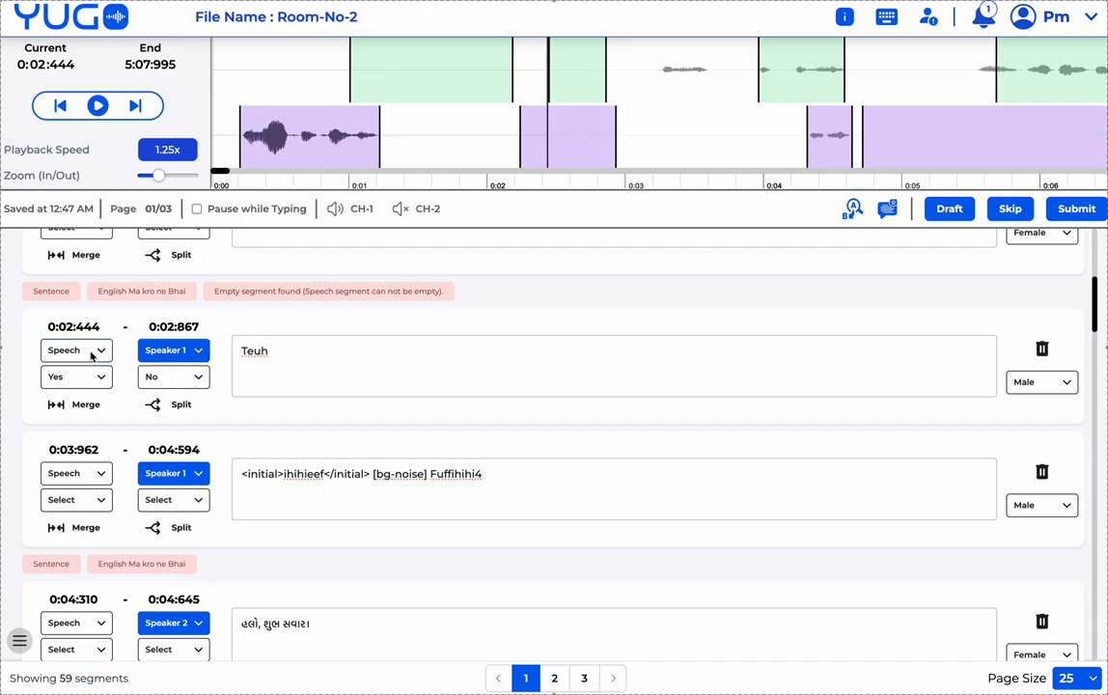
pyautogui.press('Tab')
pyautogui.press('Tab')
pyautogui.press('Tab')
pyautogui.press('Tab')
pyautogui.press('Tab')
pyautogui.press('Tab')
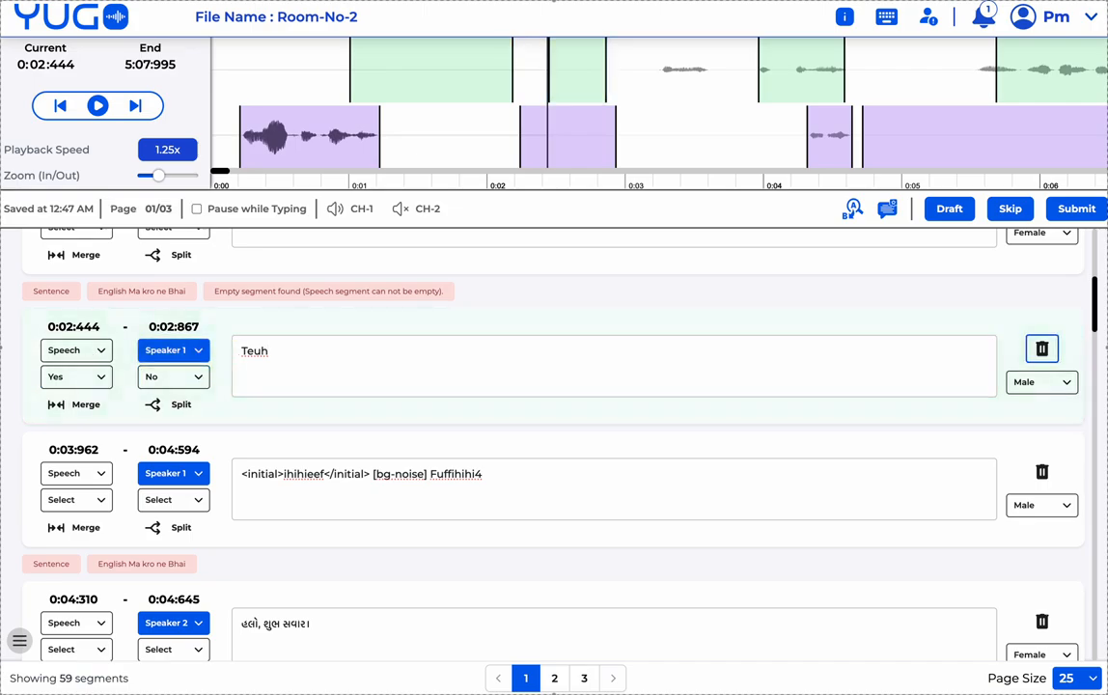
pyautogui.press('Tab')
pyautogui.press('Tab')
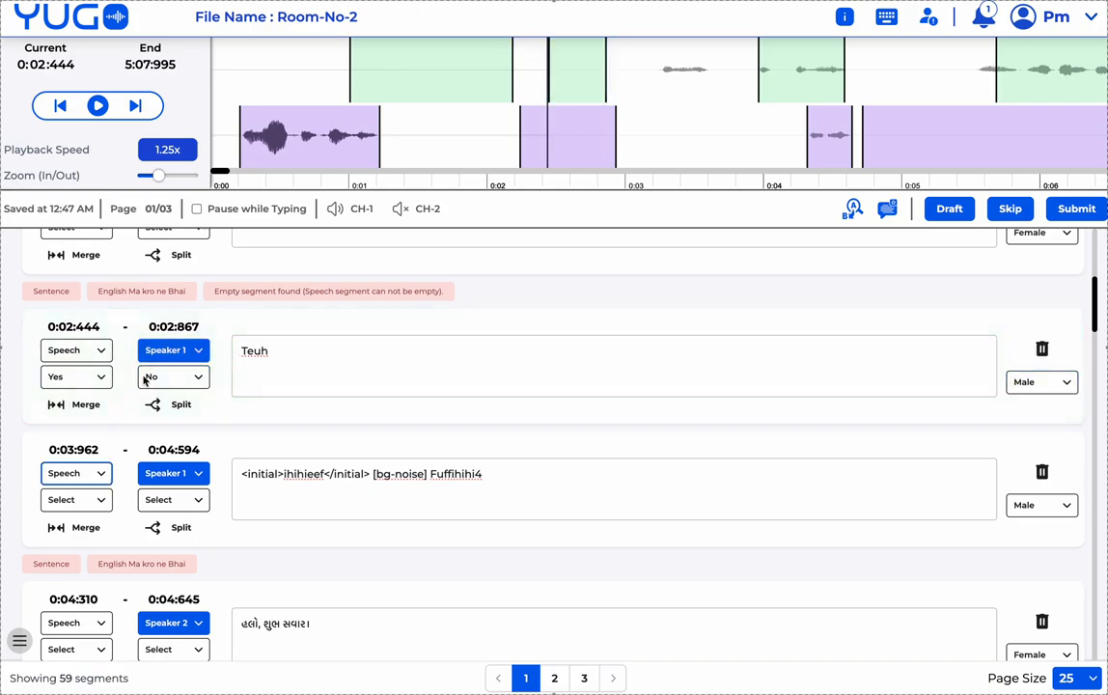
pyautogui.click(325, 361)
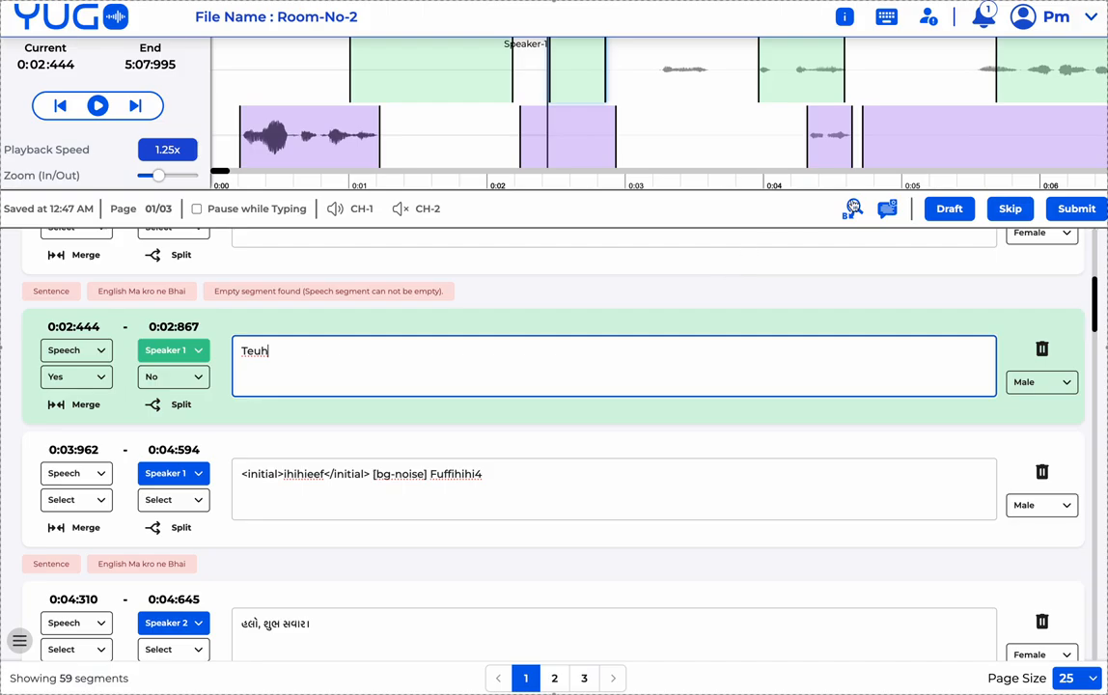
pyautogui.click(886, 17)
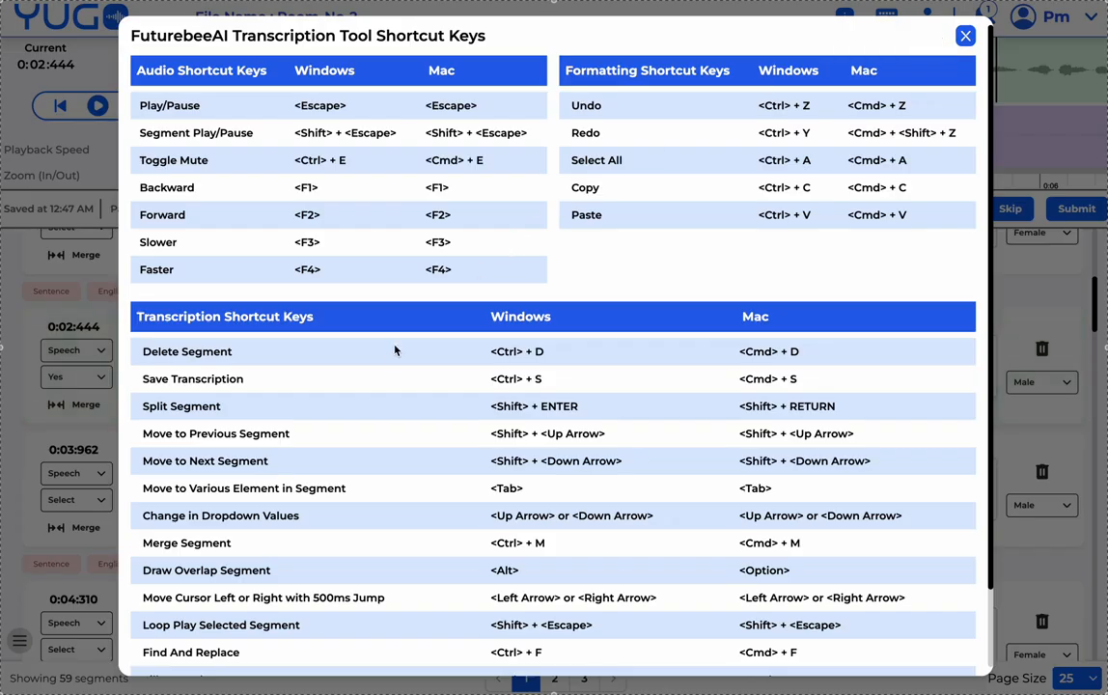
# - Mark the Change in Dropdown Values shortcut and close the shortcut reference
pyautogui.scroll(-1, 393, 354)
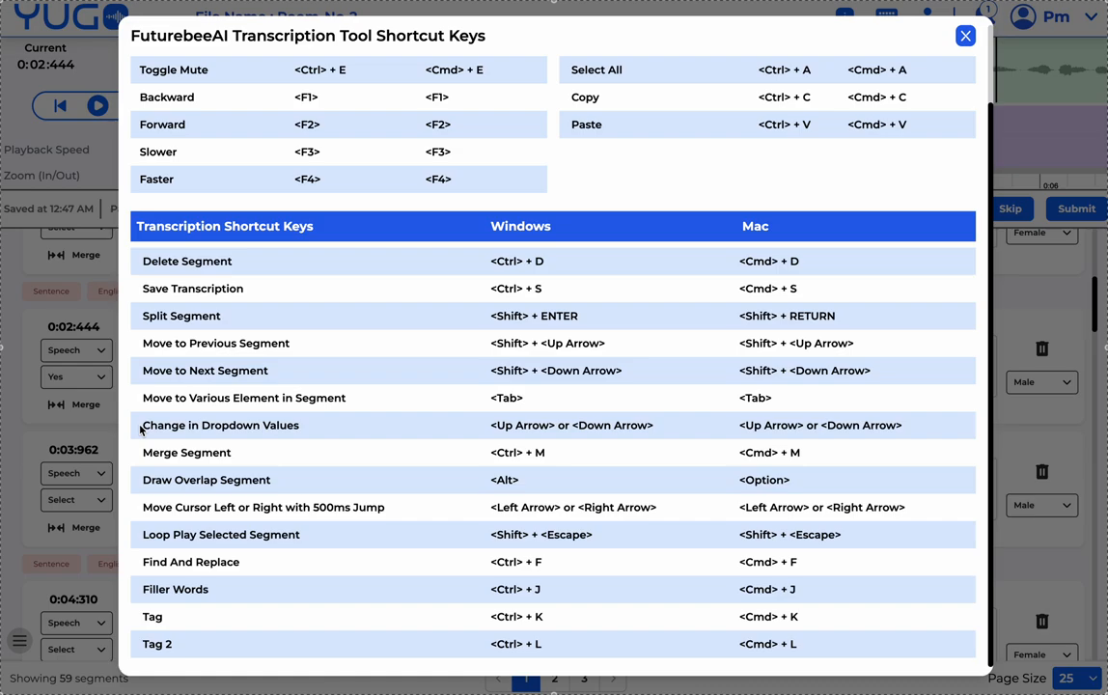
pyautogui.moveTo(141, 428); pyautogui.dragTo(301, 428)
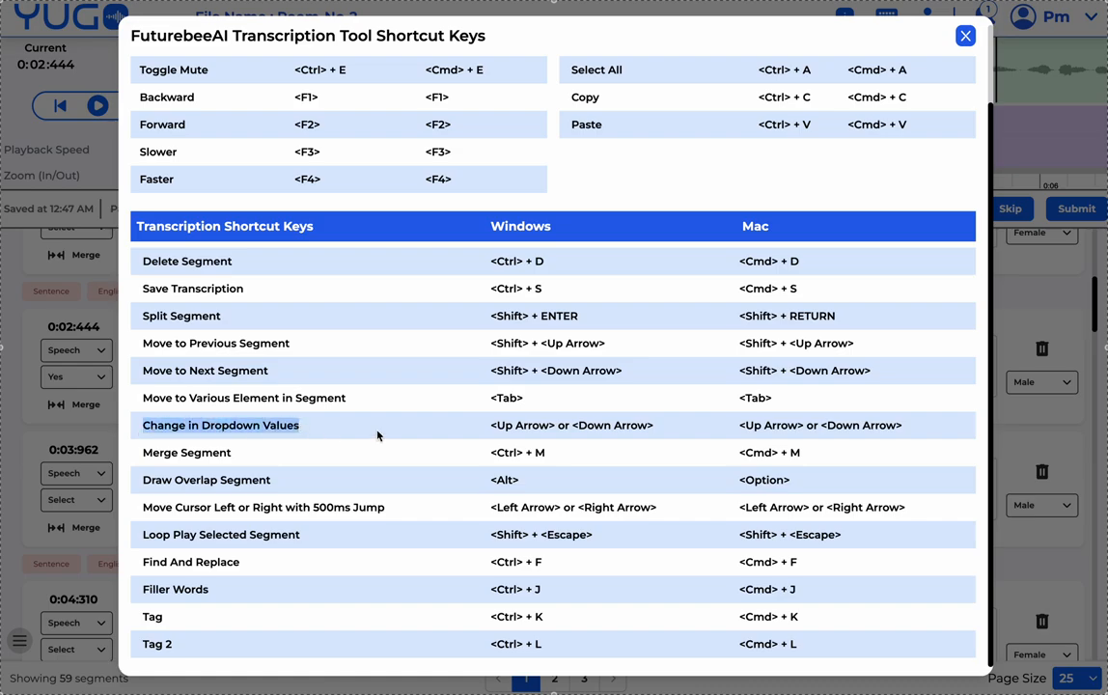
pyautogui.click(965, 35)
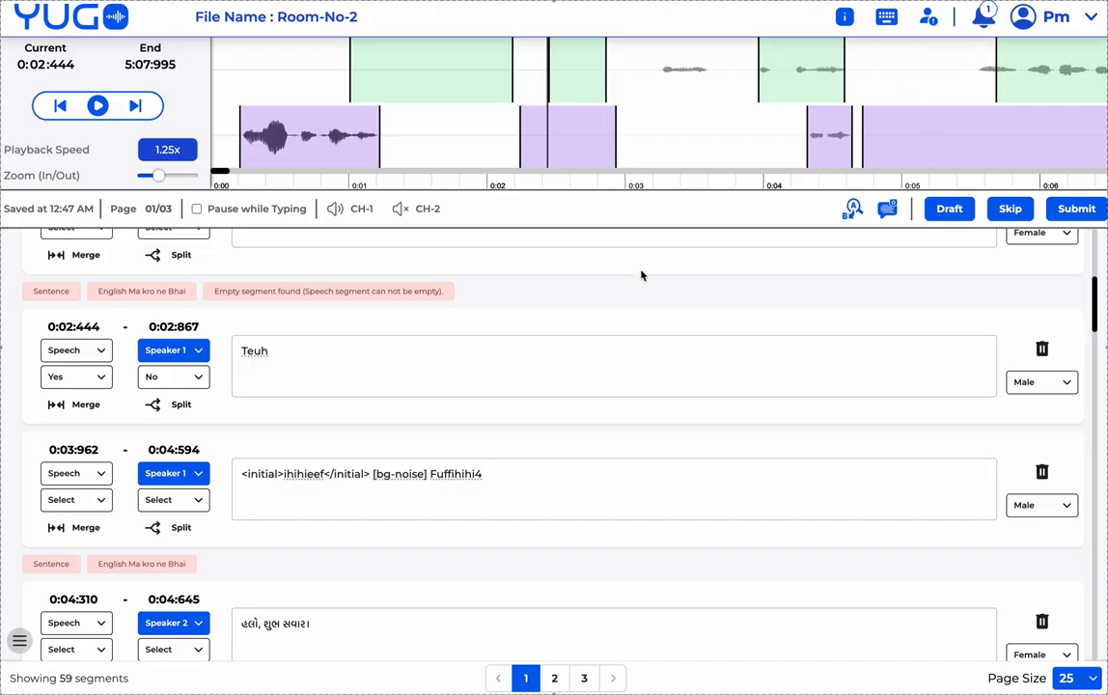
# - Insert an empty <overlap></overlap> tag right after 'Teuh' in the 0:02:444 segment
pyautogui.click(575, 382)
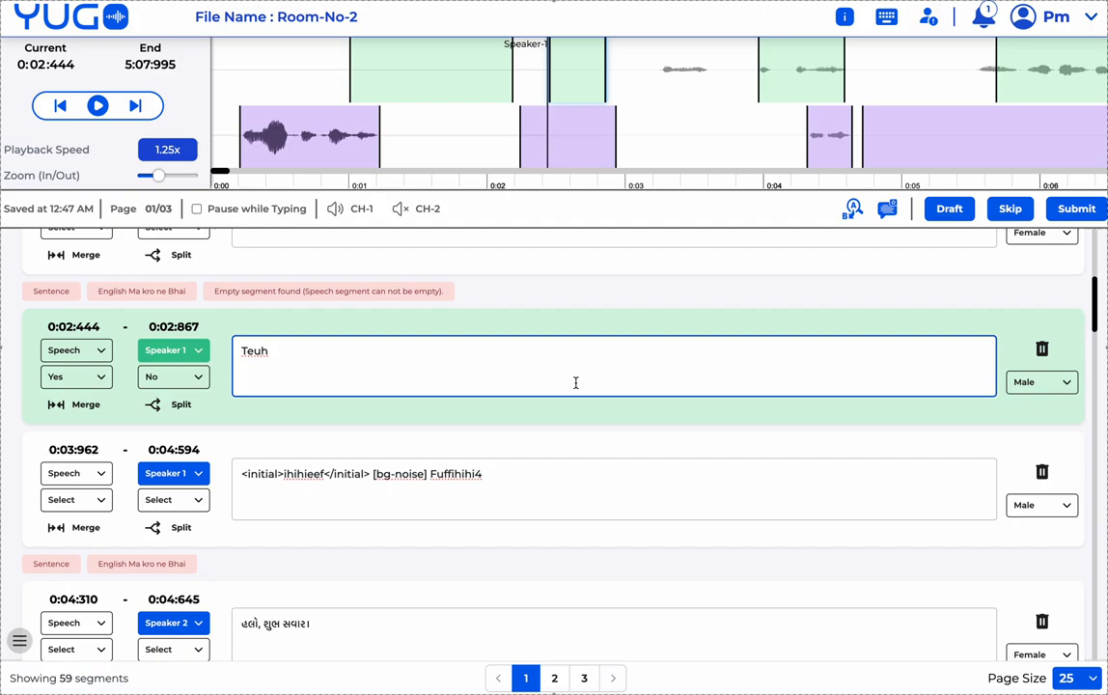
pyautogui.hotkey('shift', ',')
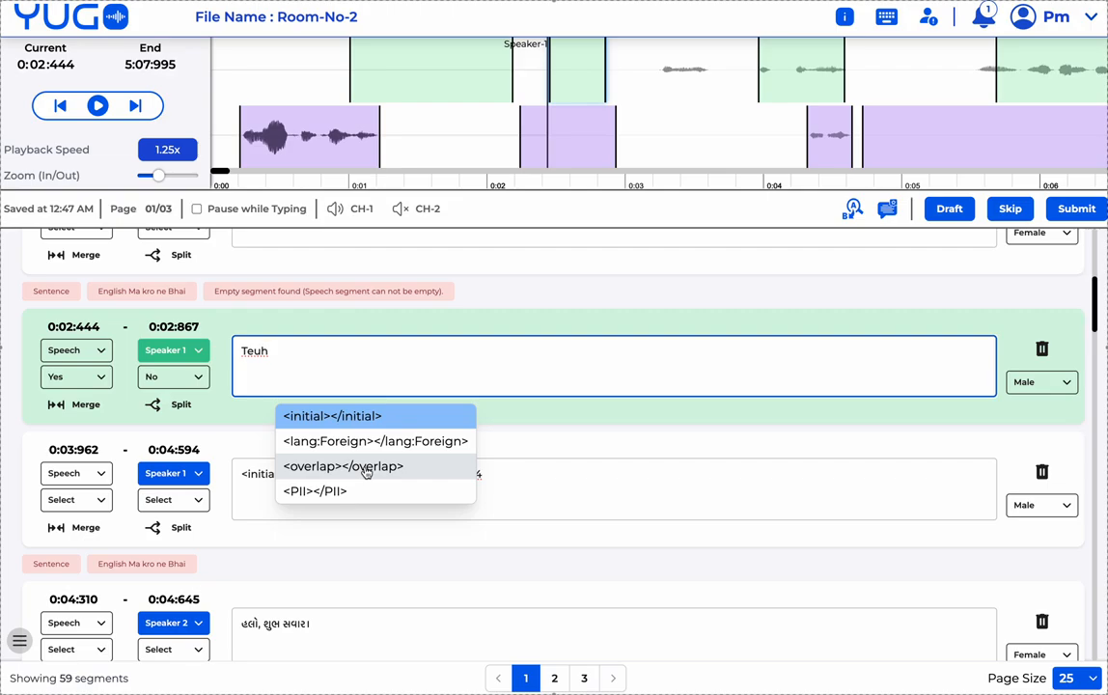
pyautogui.press('Down')
pyautogui.press('Down')
pyautogui.press('Down')
pyautogui.press('Up')
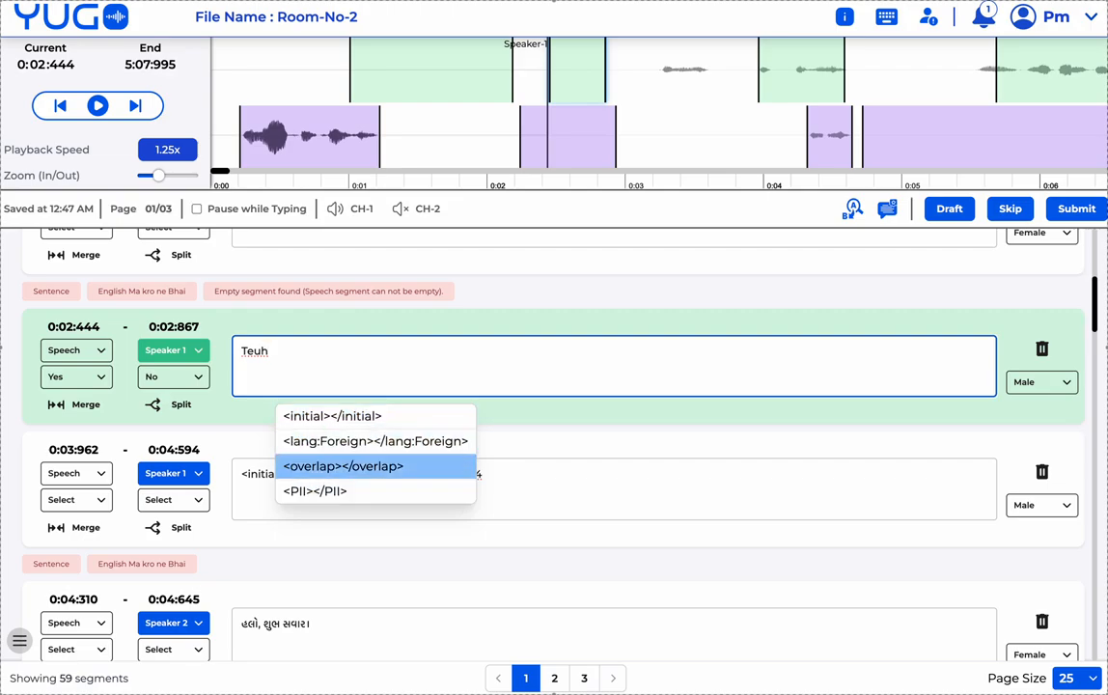
pyautogui.press('Up')
pyautogui.press('Down')
pyautogui.press('Up')
pyautogui.press('Down')
pyautogui.press('Up')
pyautogui.press('Down')
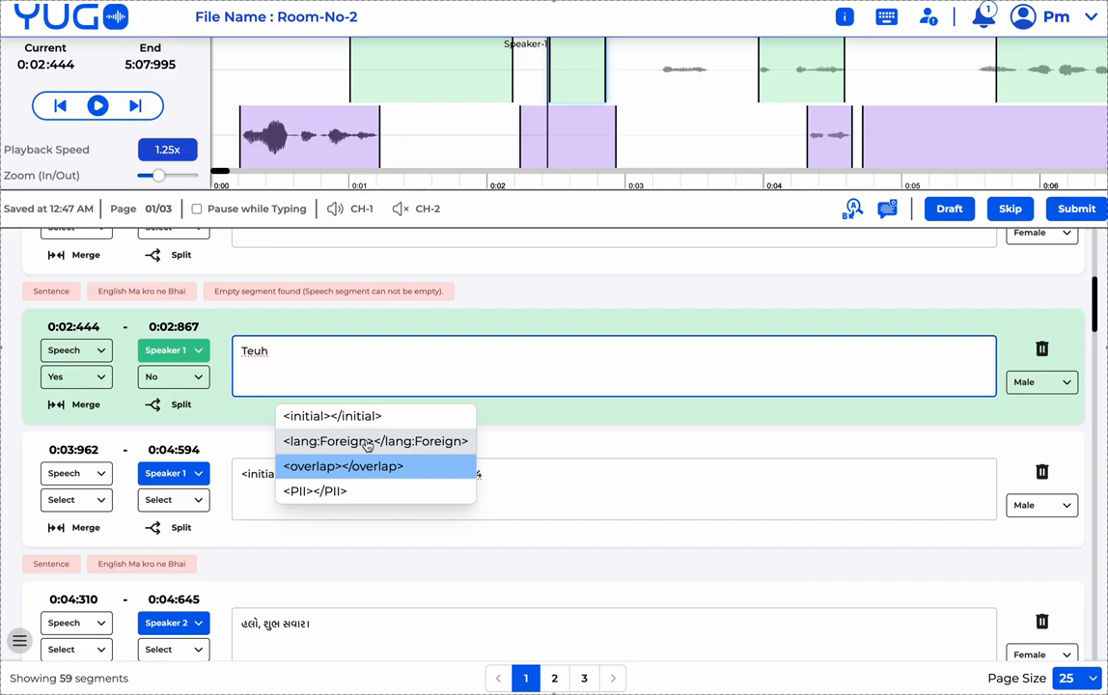
pyautogui.press('Return')
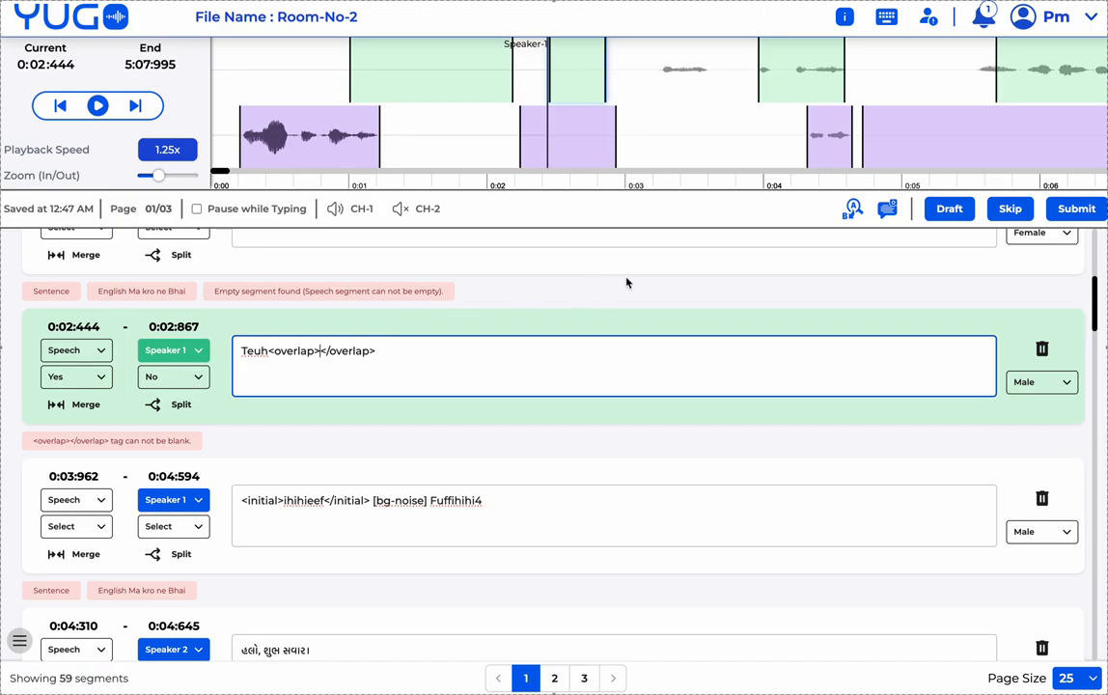
pyautogui.click(886, 17)
# - Close the shortcut reference and jump playback to the empty 0:01:005 segment on the waveform
pyautogui.scroll(-3, 444, 359)
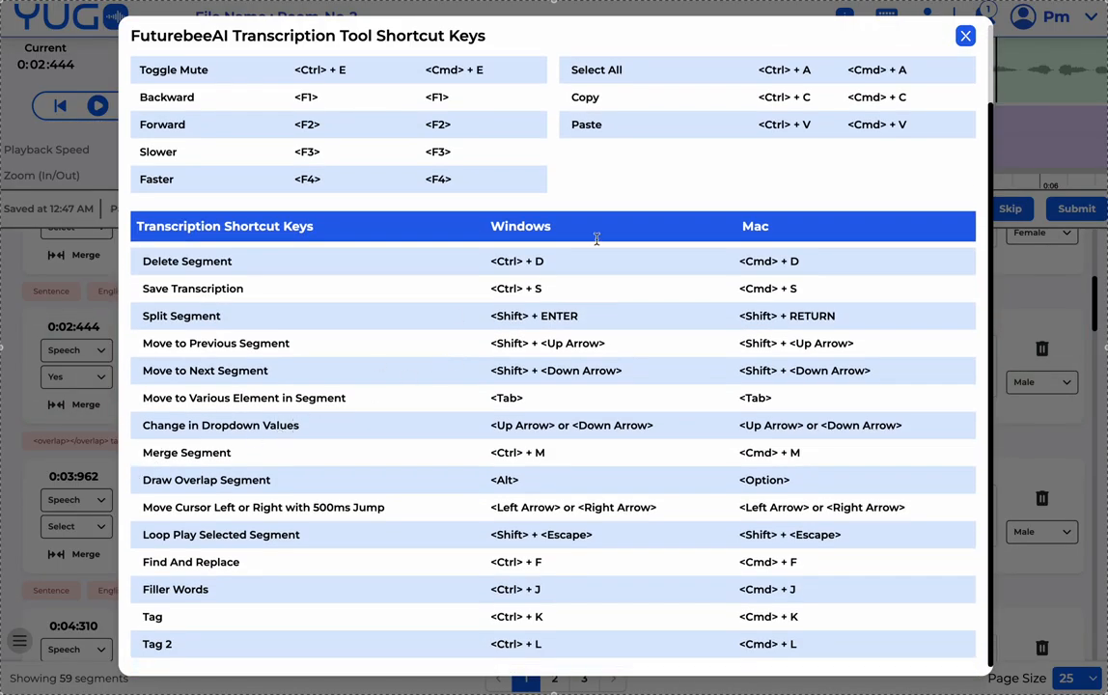
pyautogui.click(965, 36)
pyautogui.scroll(2, 435, 381)
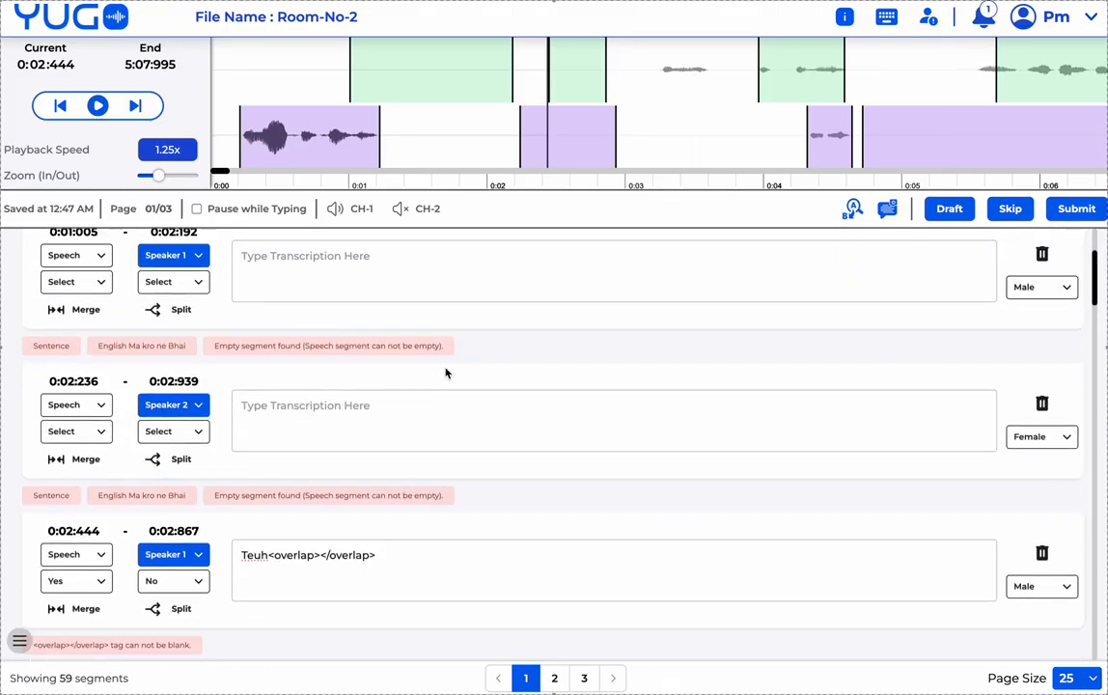
pyautogui.scroll(2, 463, 357)
pyautogui.click(494, 56)
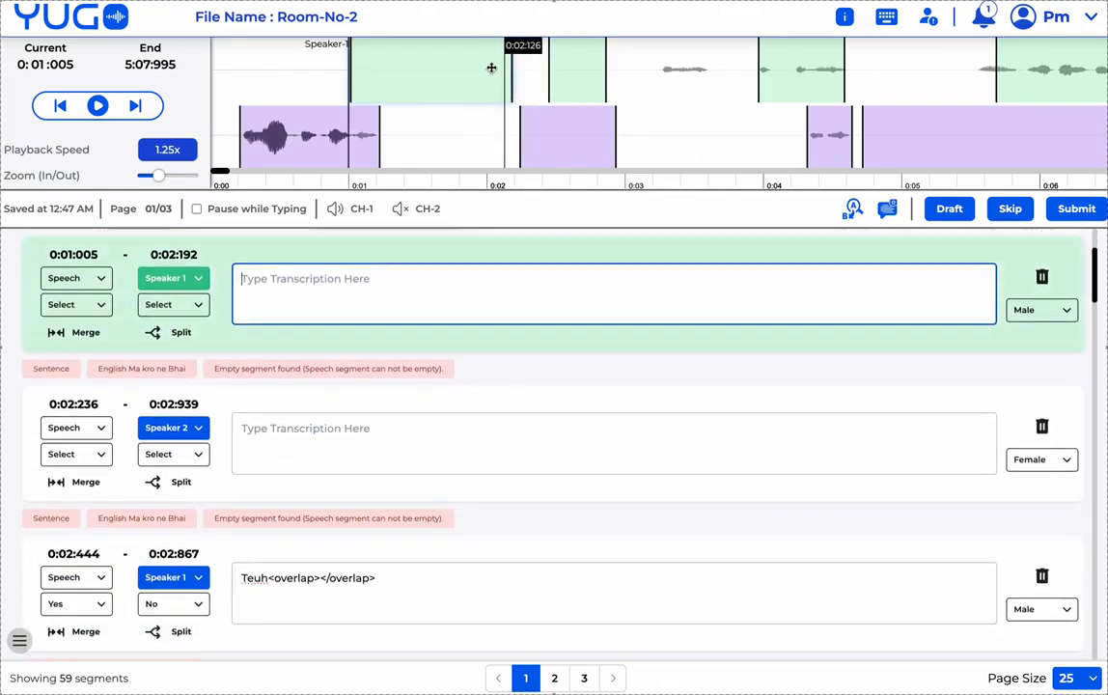
pyautogui.click(573, 65)
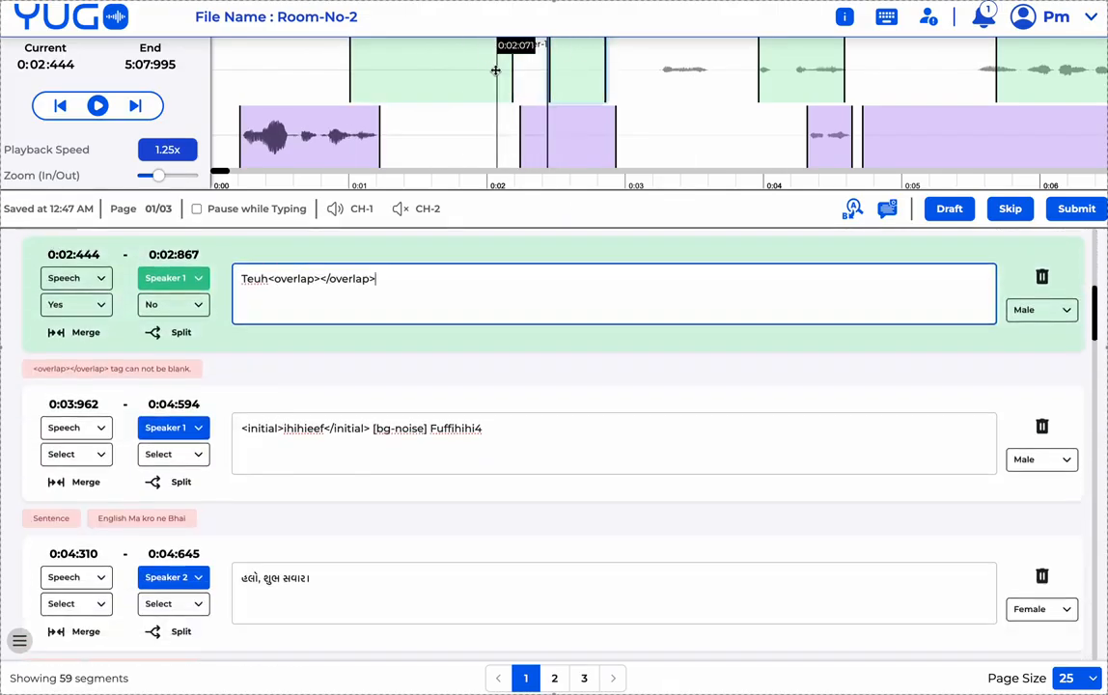
pyautogui.click(428, 77)
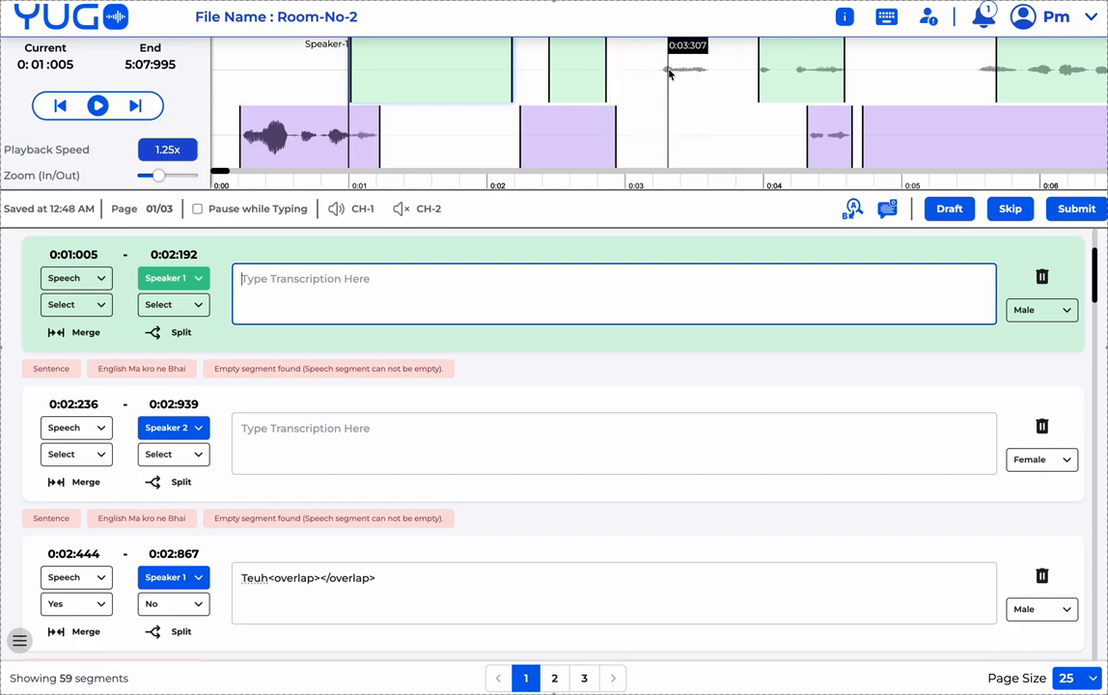
# - Draw a 0:03:126–0:03:637 segment, then shift the first segment to 0:00:999–0:02:186
pyautogui.moveTo(643, 74); pyautogui.dragTo(713, 74)
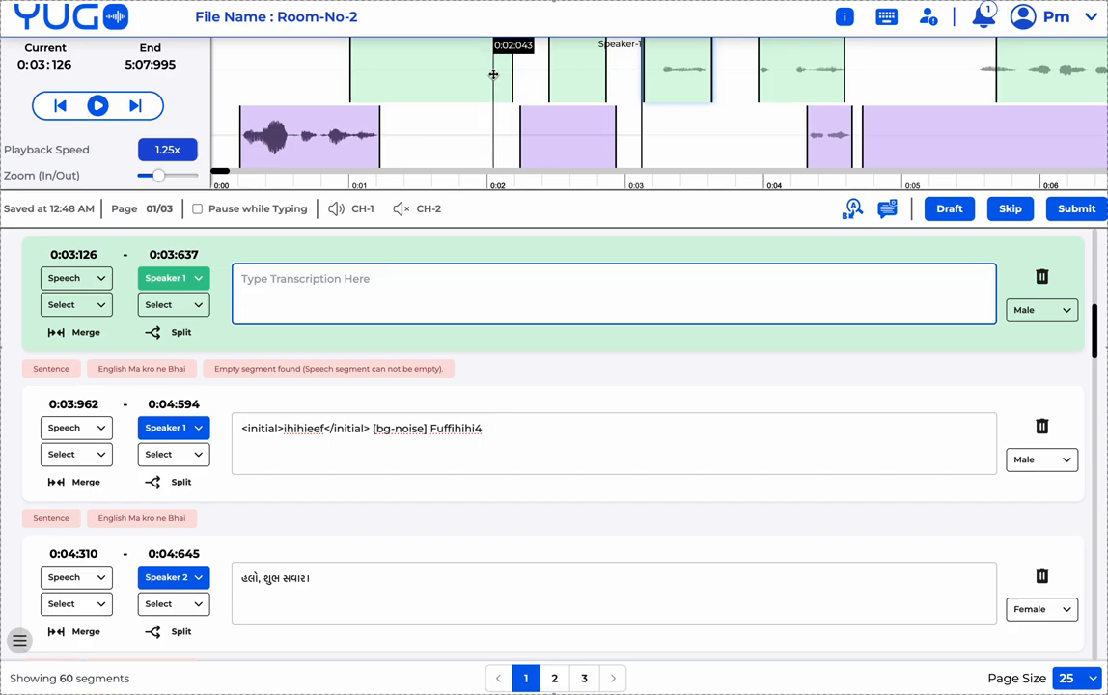
pyautogui.click(477, 76)
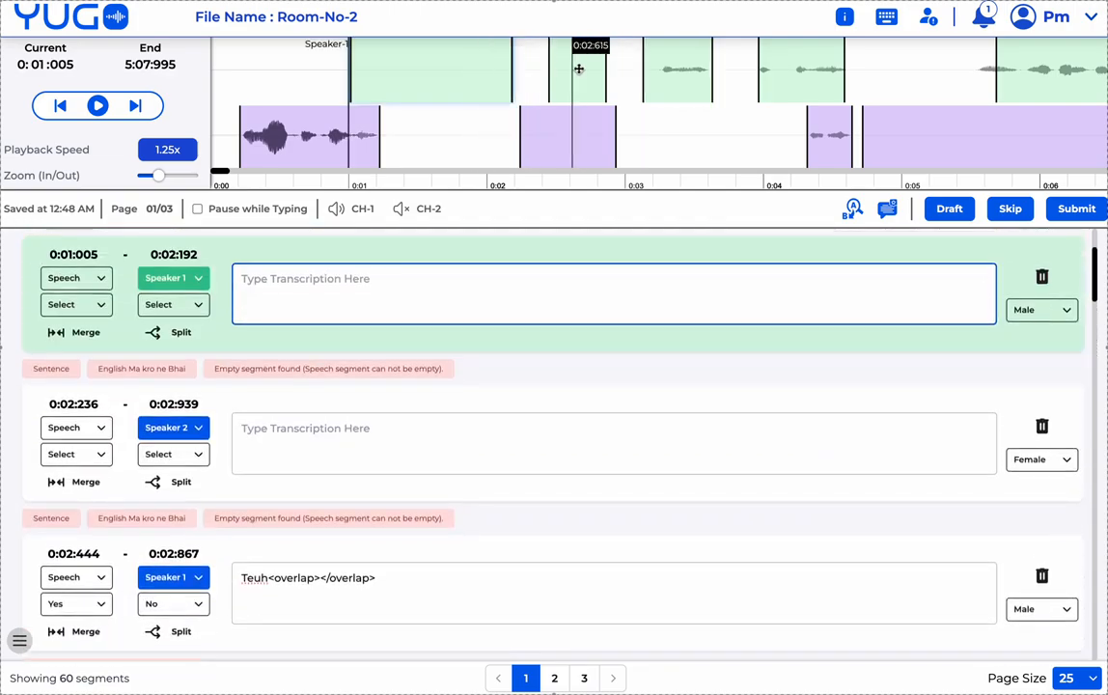
pyautogui.click(593, 75)
pyautogui.click(676, 74)
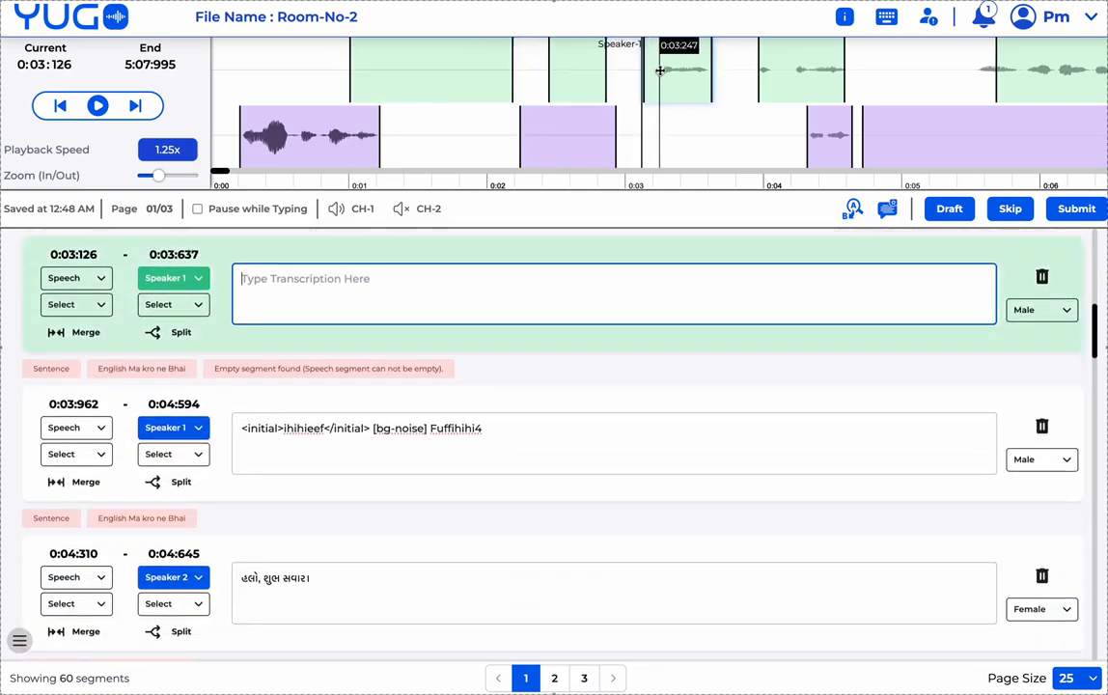
pyautogui.click(464, 74)
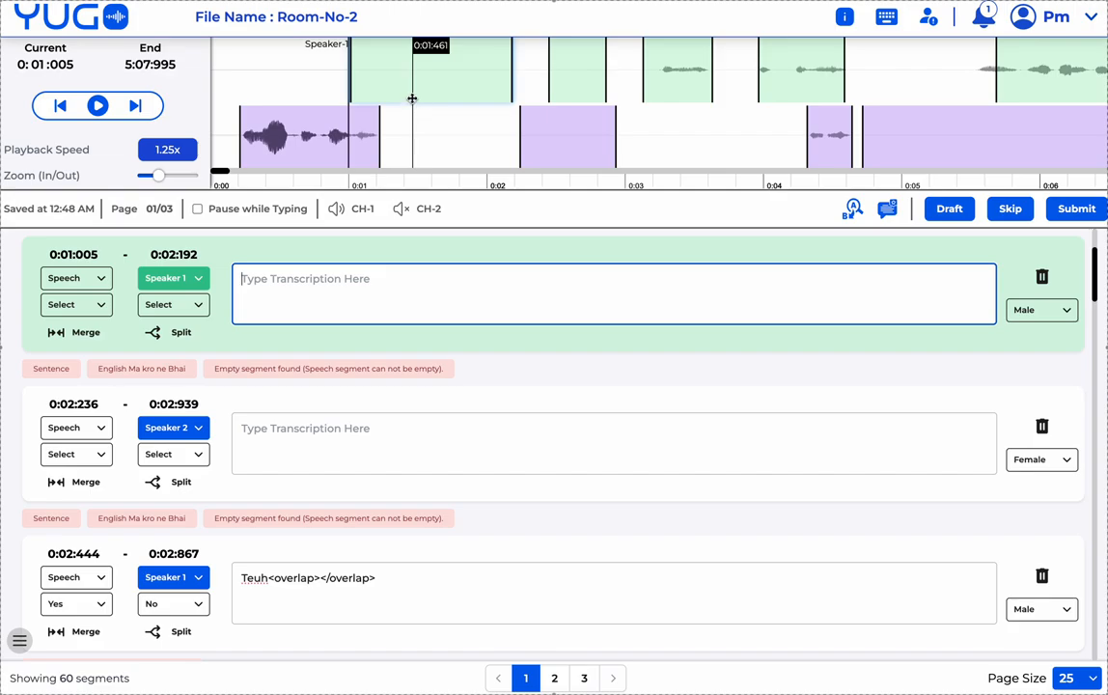
pyautogui.click(409, 98)
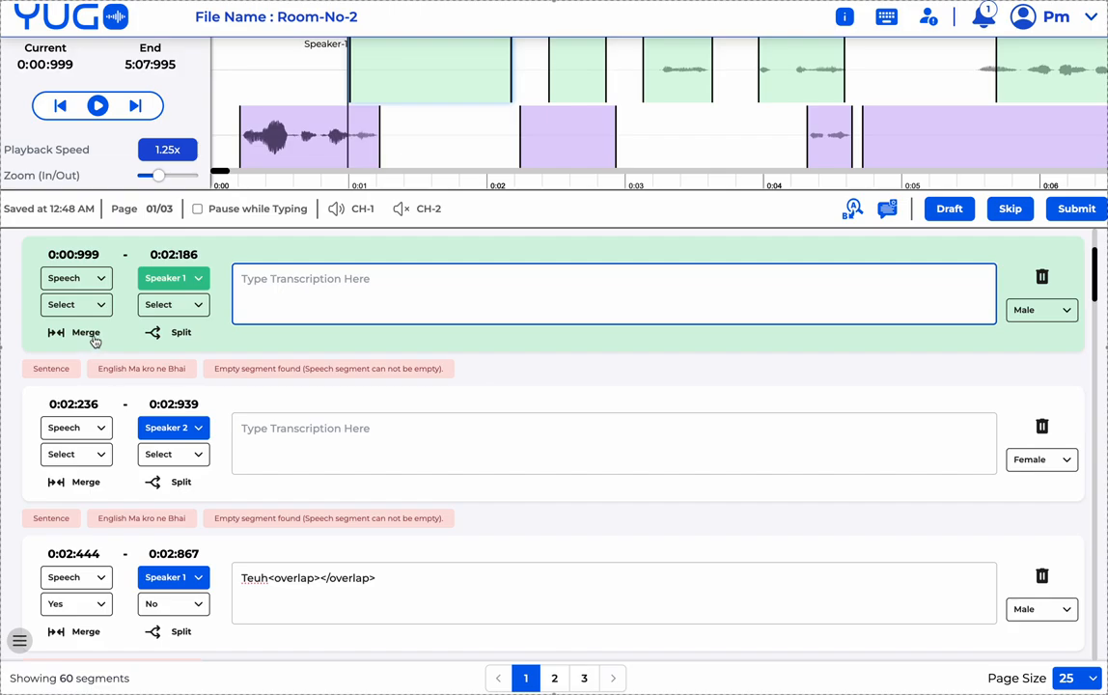
# - Merge the 0:00:999 and 0:02:444 segments into one 0:00:999–0:02:867 segment
pyautogui.click(90, 336)
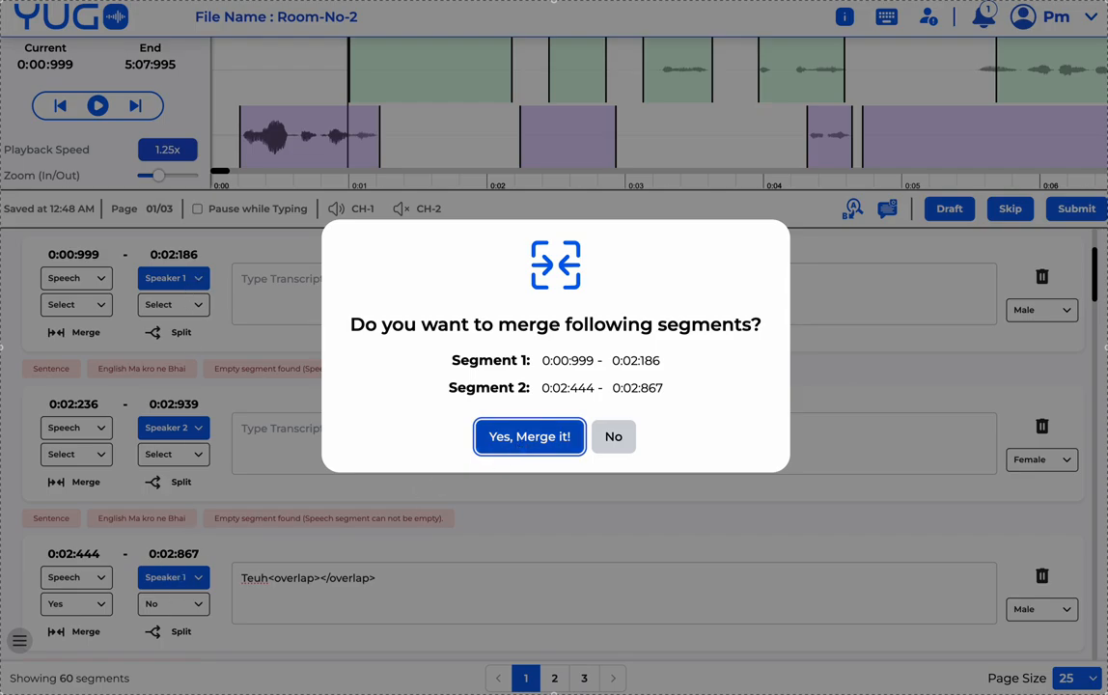
pyautogui.click(516, 439)
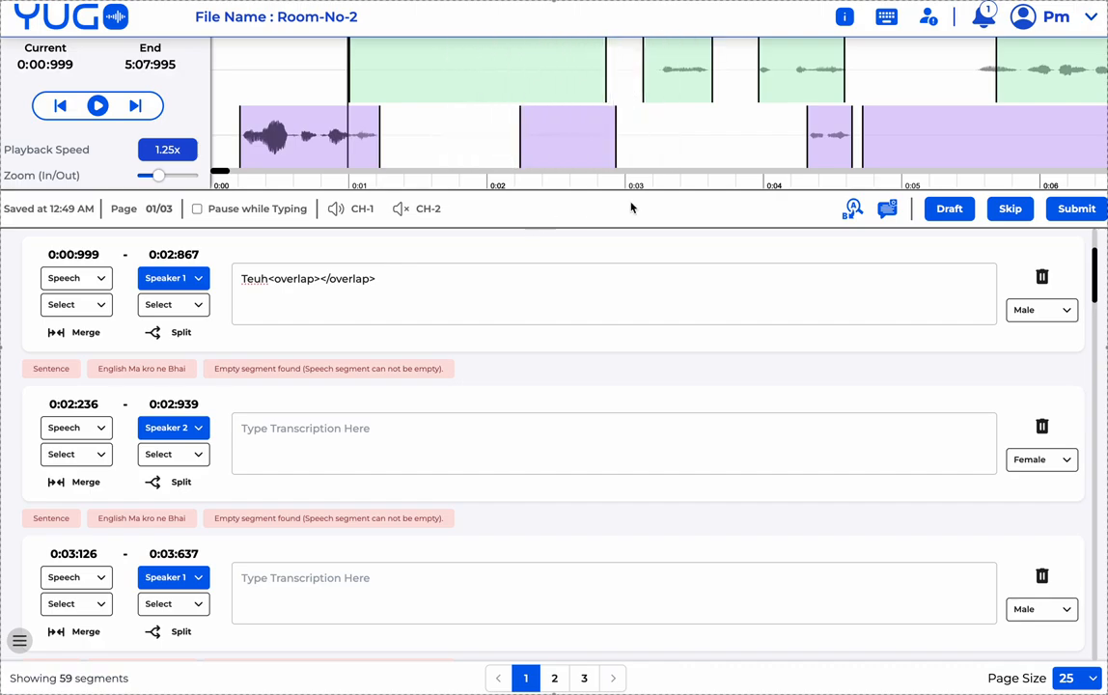
# - Browse the keyboard shortcut list, then close it
pyautogui.click(886, 21)
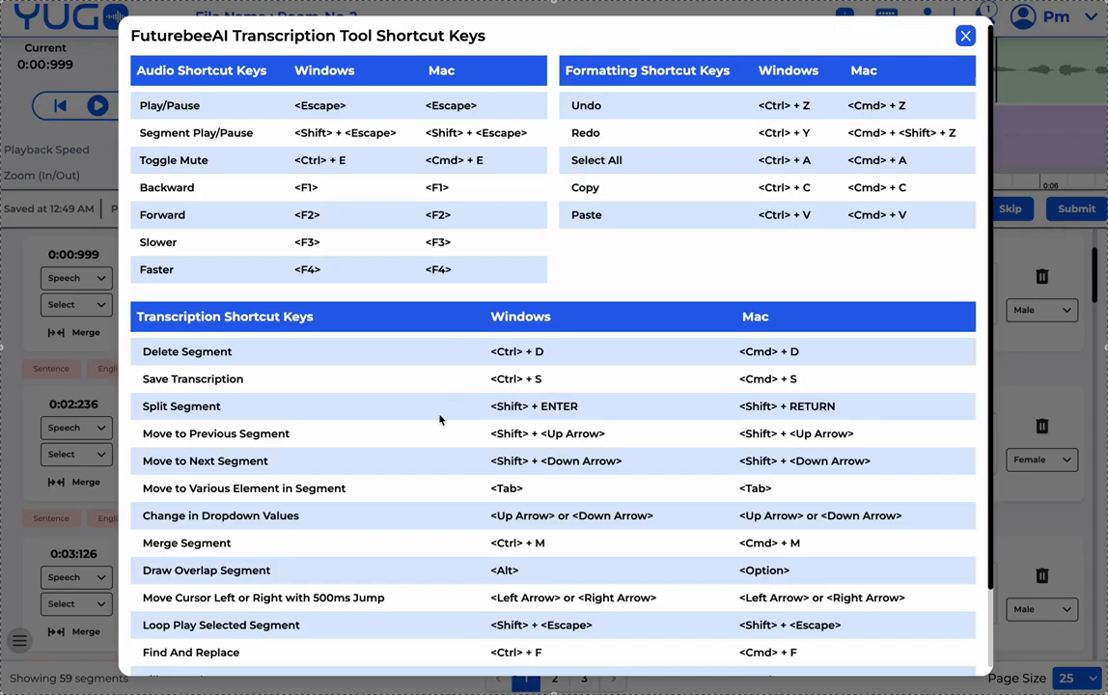
pyautogui.scroll(-2, 442, 420)
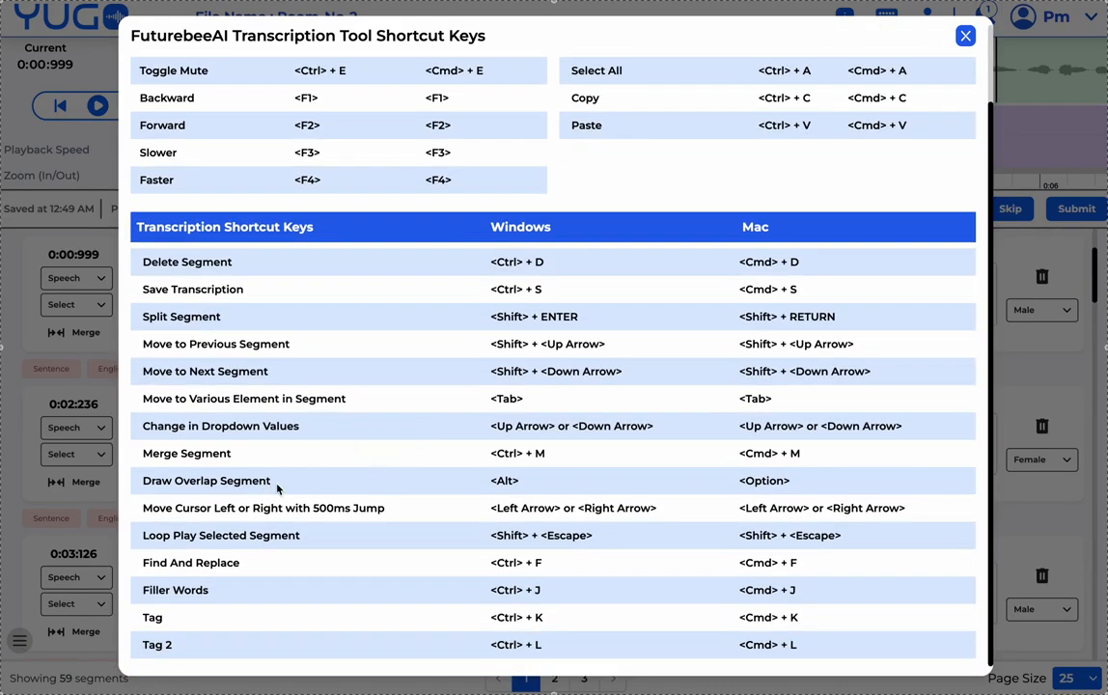
pyautogui.scroll(-1, 287, 485)
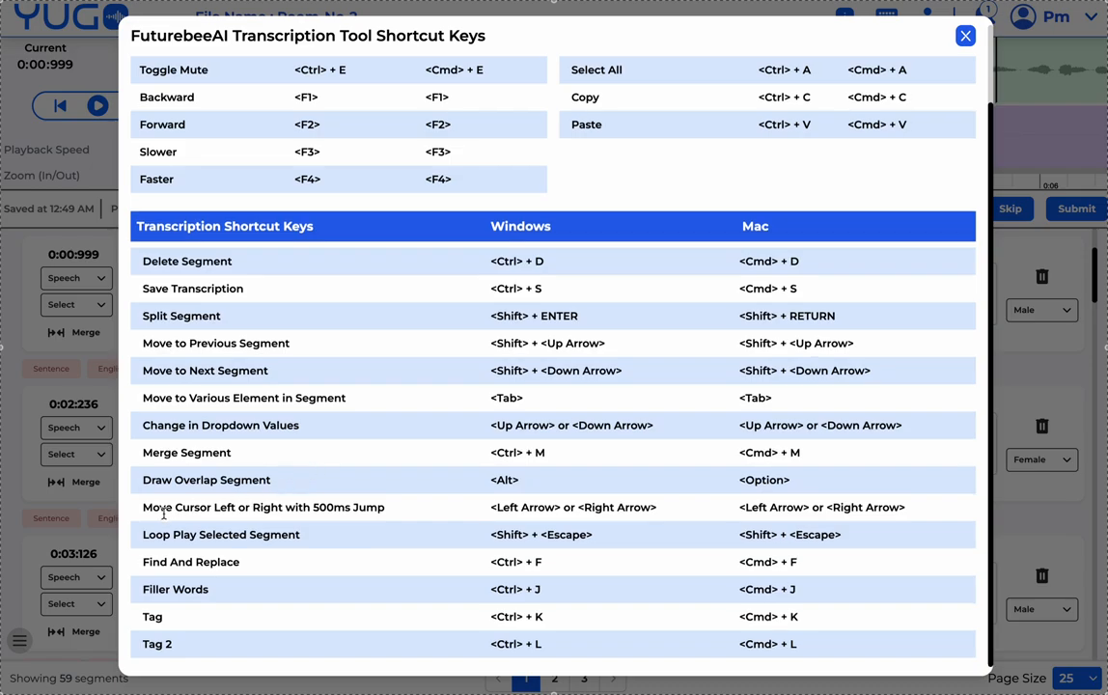
pyautogui.click(964, 37)
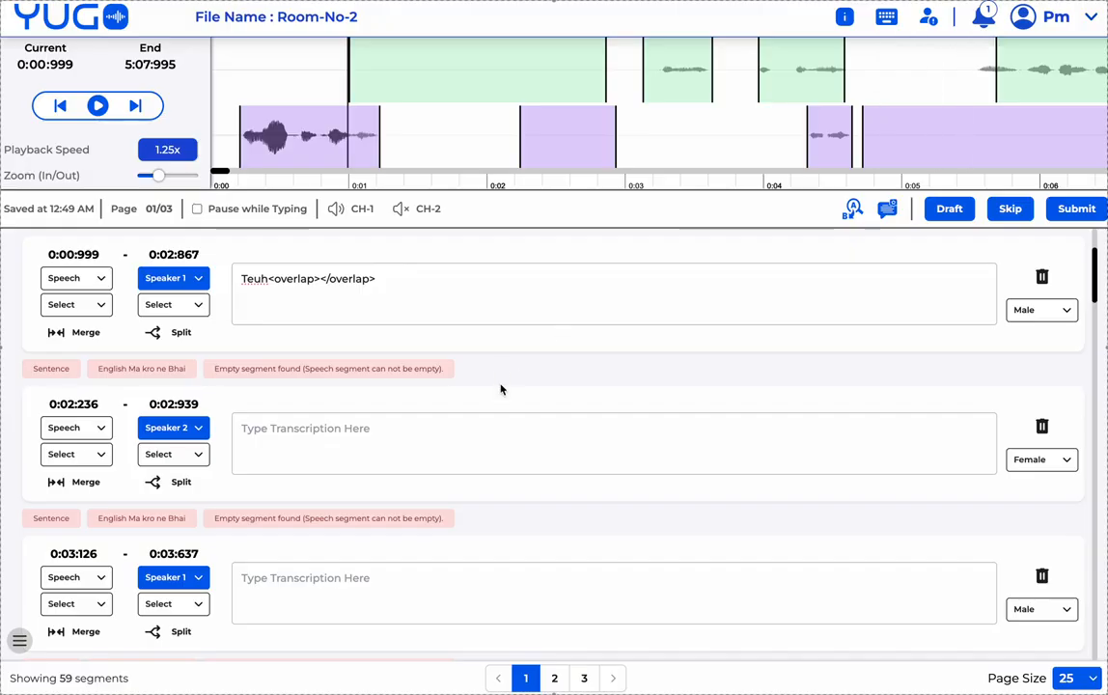
# - Drag the Fuffihihi4 Speaker 1 segment right so it spans 0:04:994–0:05:626
pyautogui.click(453, 282)
pyautogui.hscroll(2, 644, 99)
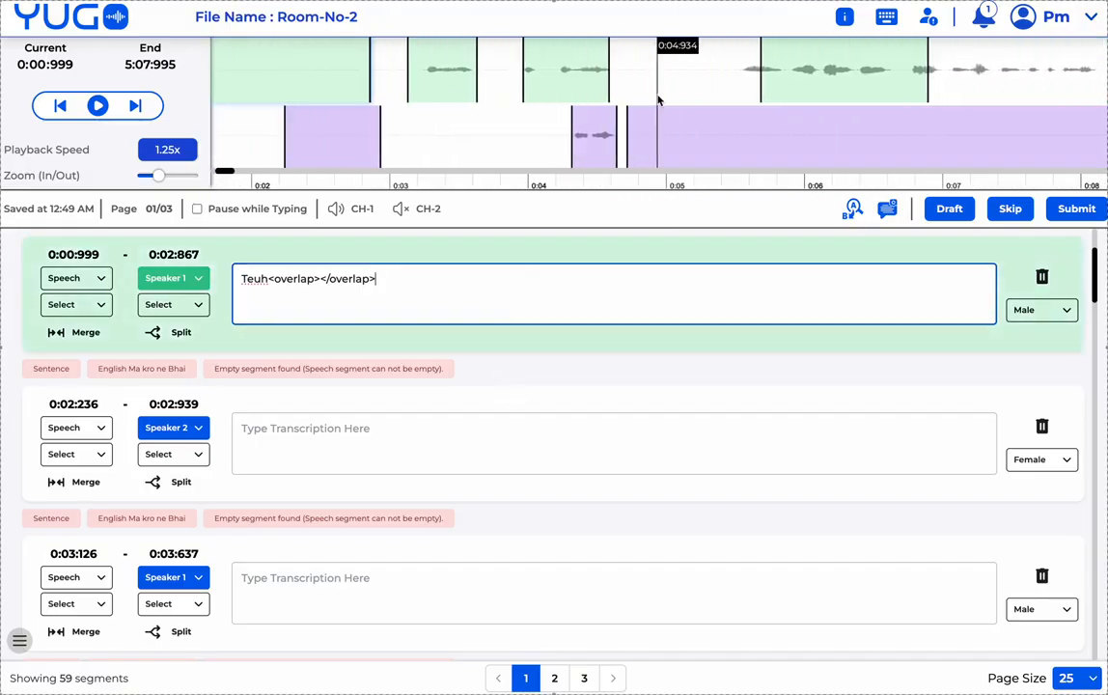
pyautogui.moveTo(552, 89); pyautogui.dragTo(694, 89)
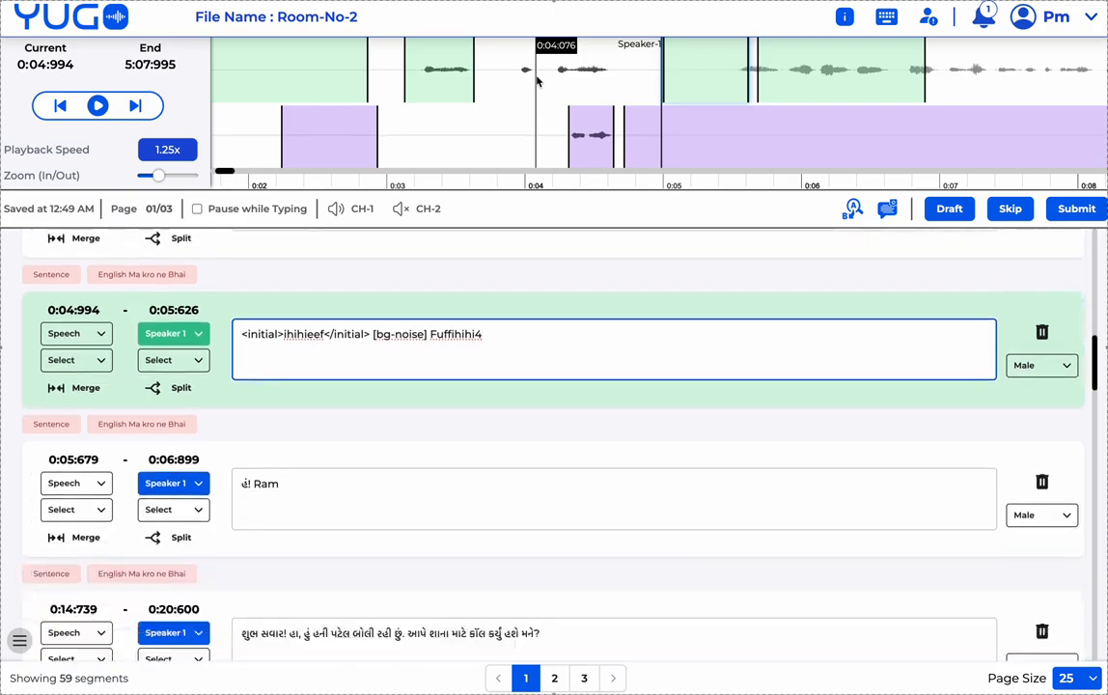
pyautogui.click(522, 78)
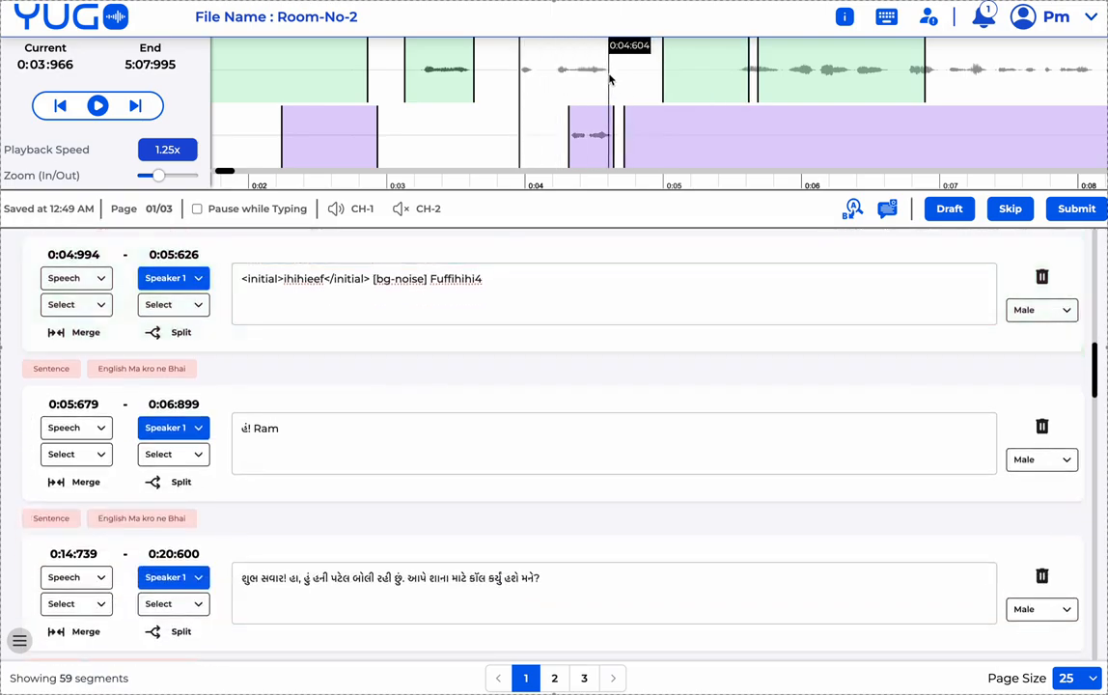
pyautogui.click(609, 79)
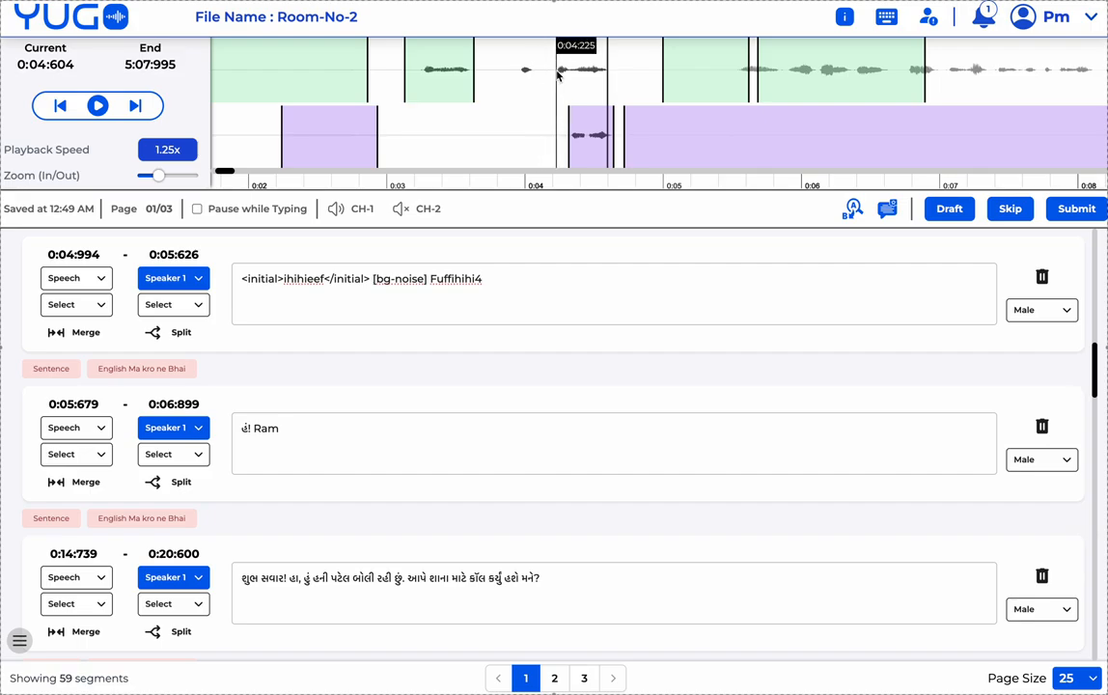
pyautogui.moveTo(526, 74); pyautogui.dragTo(523, 73)
pyautogui.moveTo(697, 74); pyautogui.dragTo(751, 81)
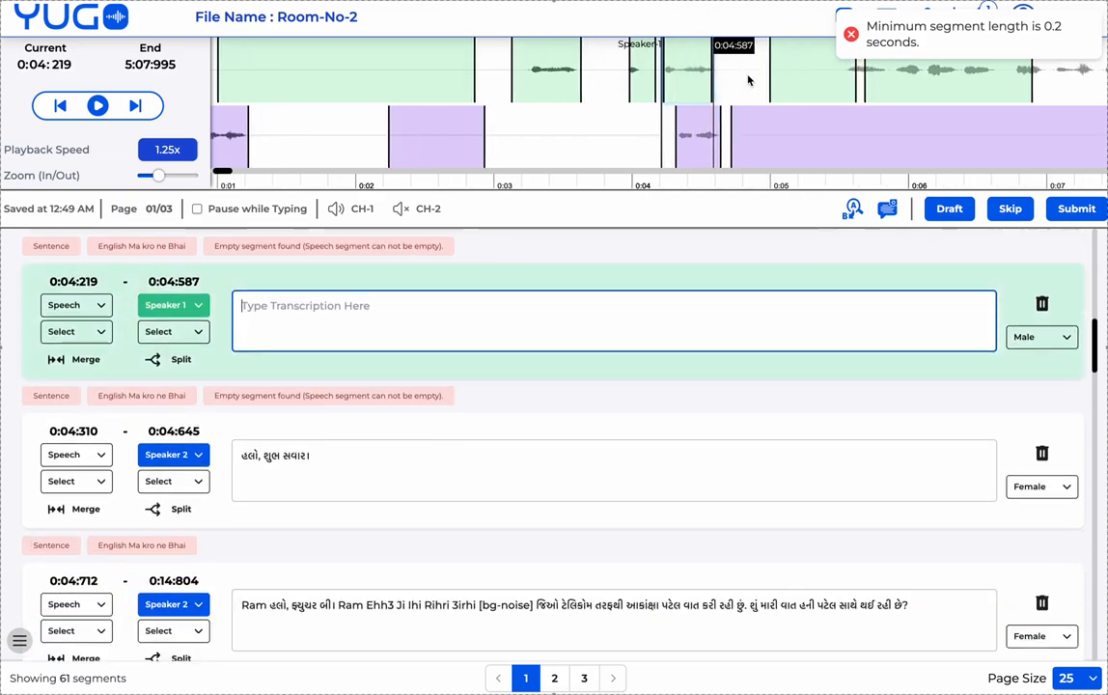
pyautogui.hscroll(1, 685, 85)
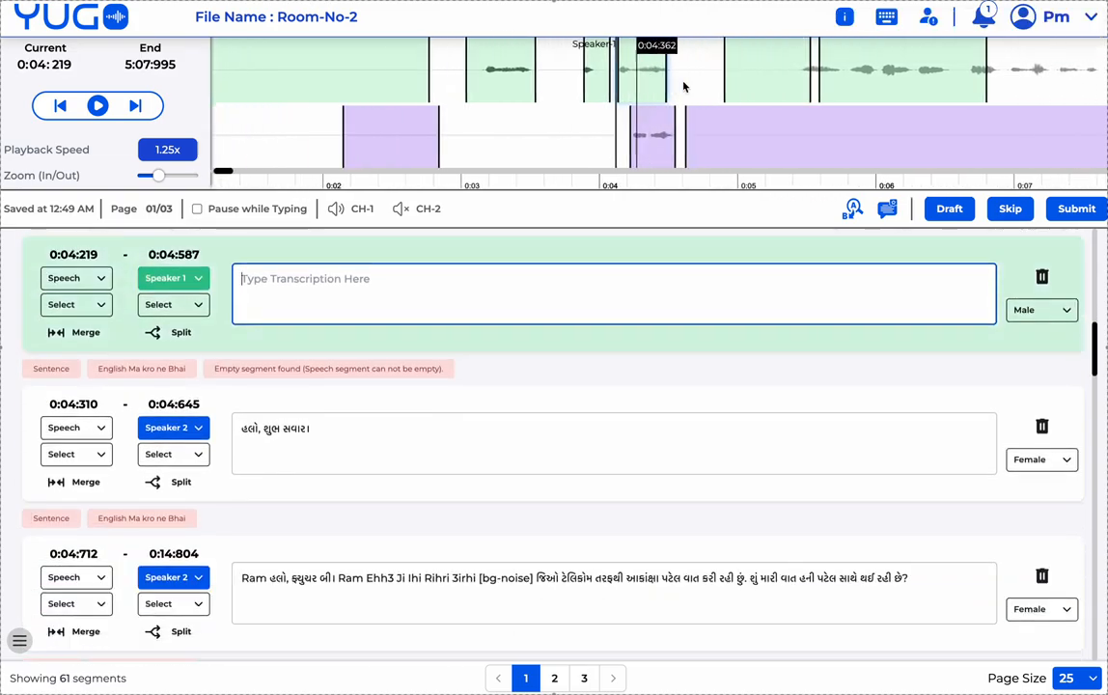
pyautogui.hscroll(-1, 581, 83)
pyautogui.hscroll(-1, 581, 83)
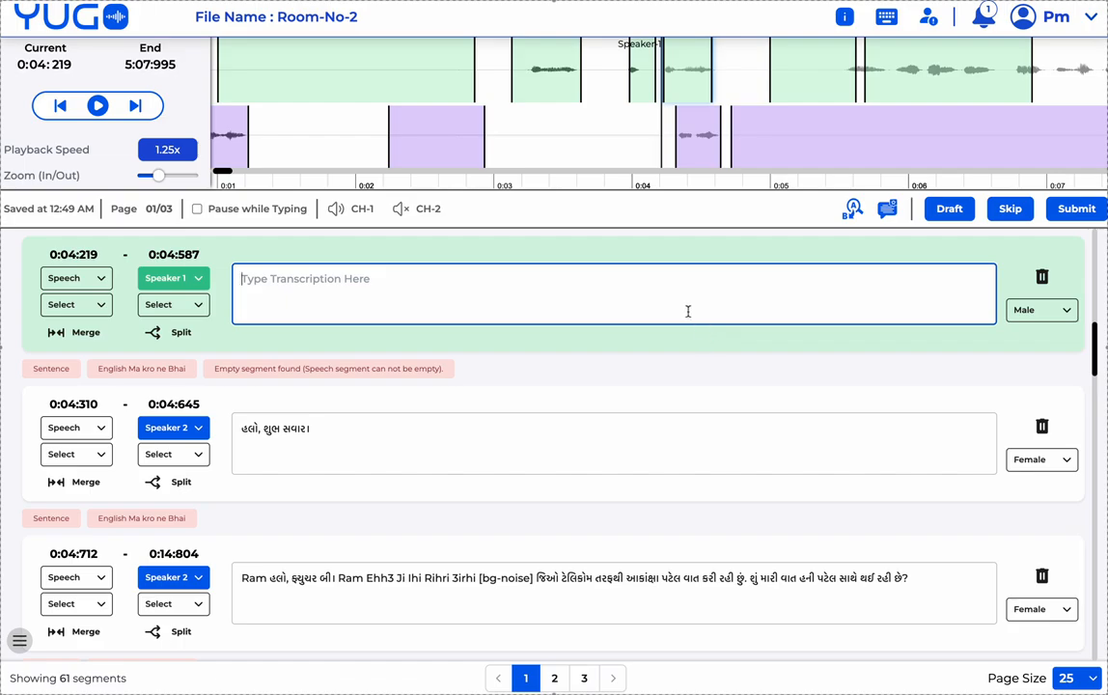
pyautogui.press('Delete')
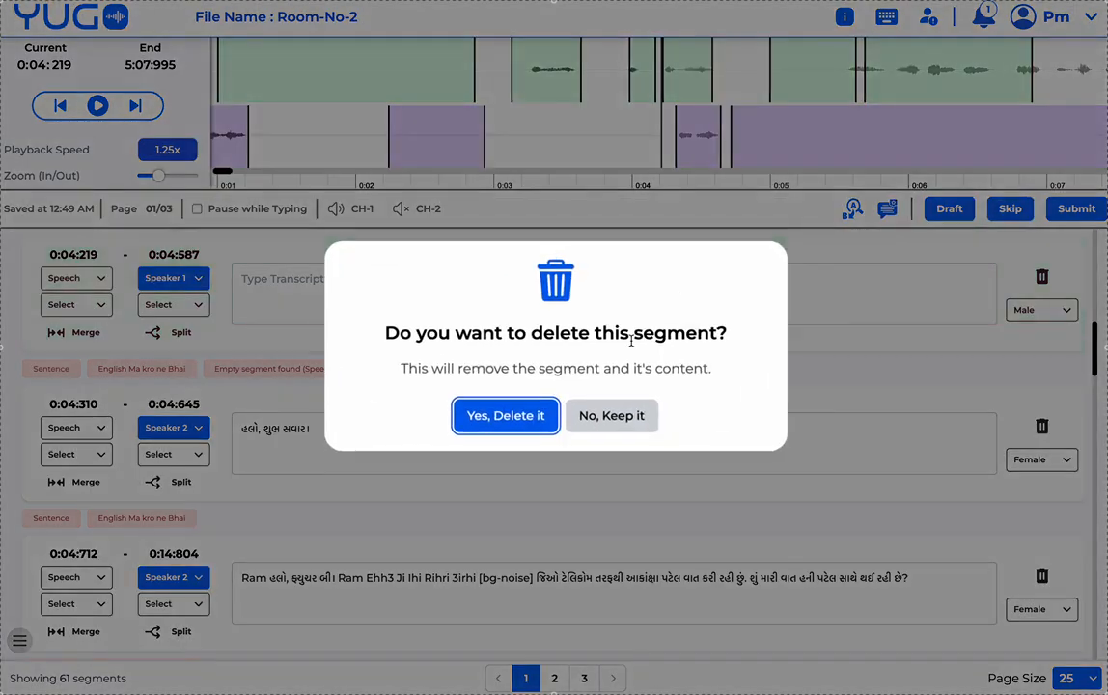
pyautogui.click(524, 415)
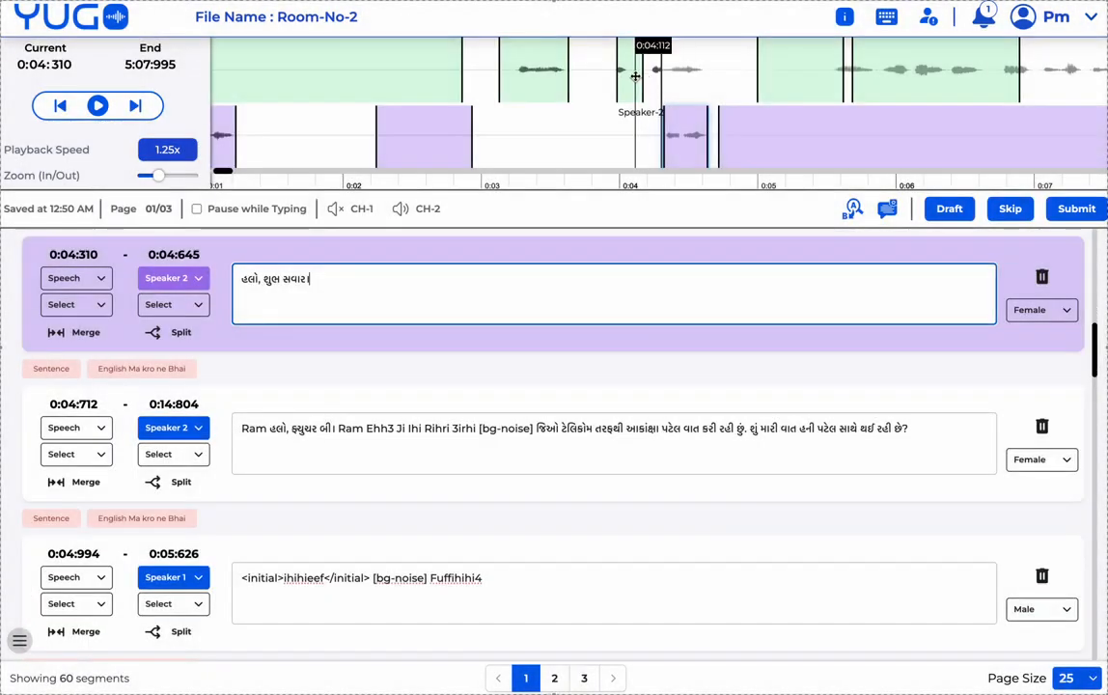
pyautogui.click(633, 76)
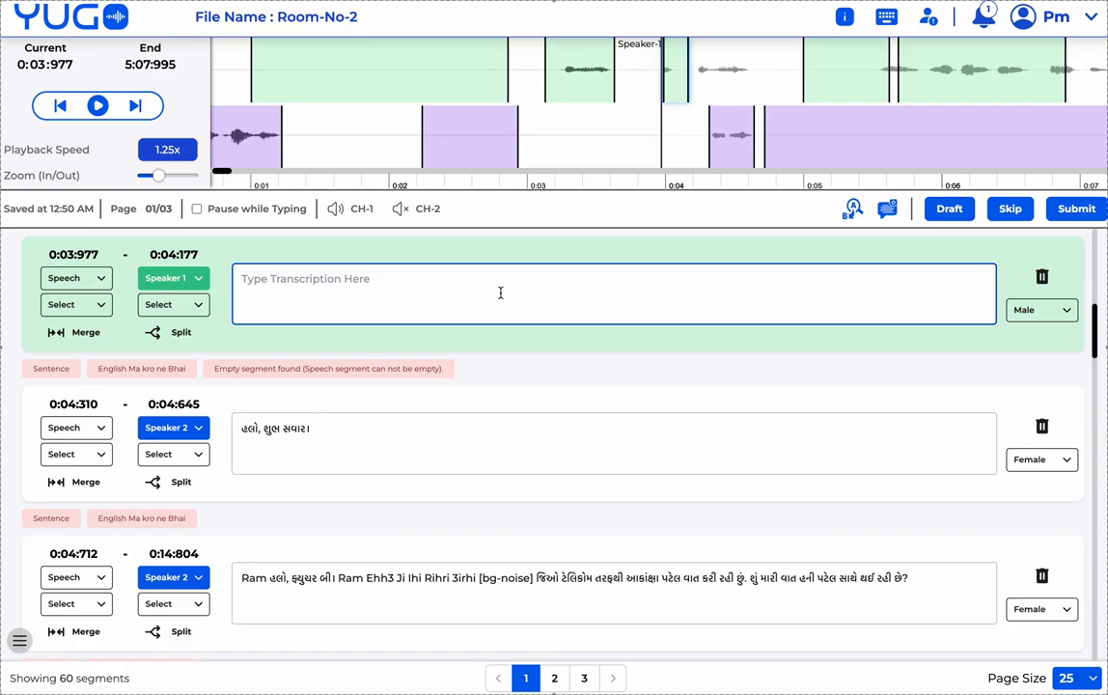
pyautogui.press('Delete')
pyautogui.click(524, 415)
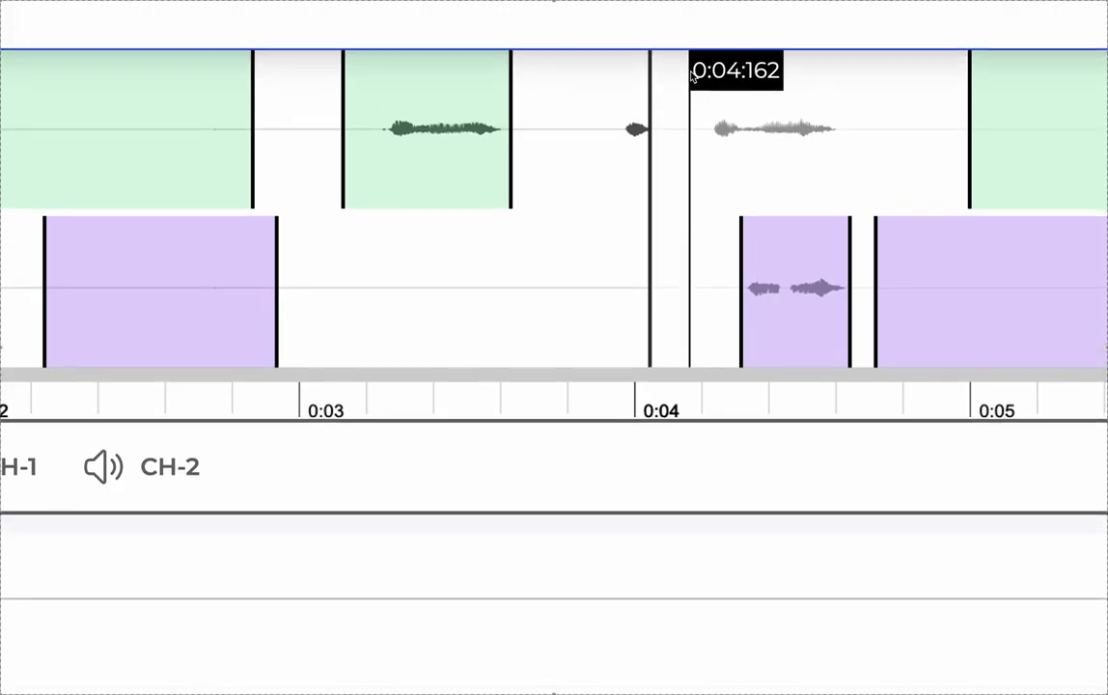
pyautogui.click(667, 106)
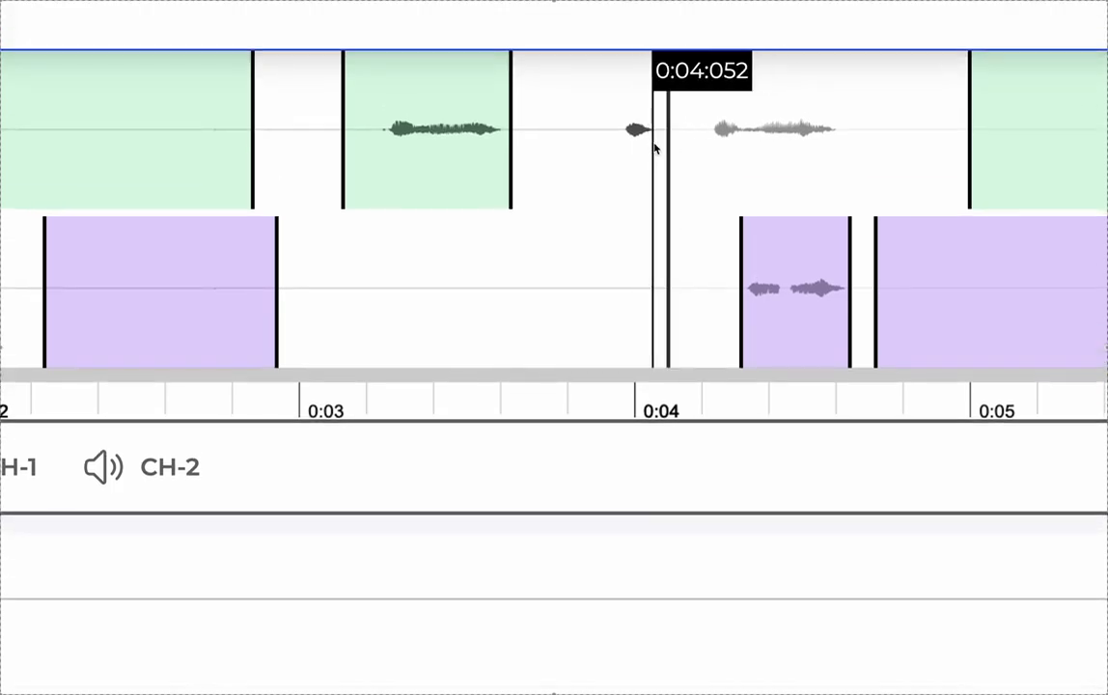
pyautogui.click(651, 147)
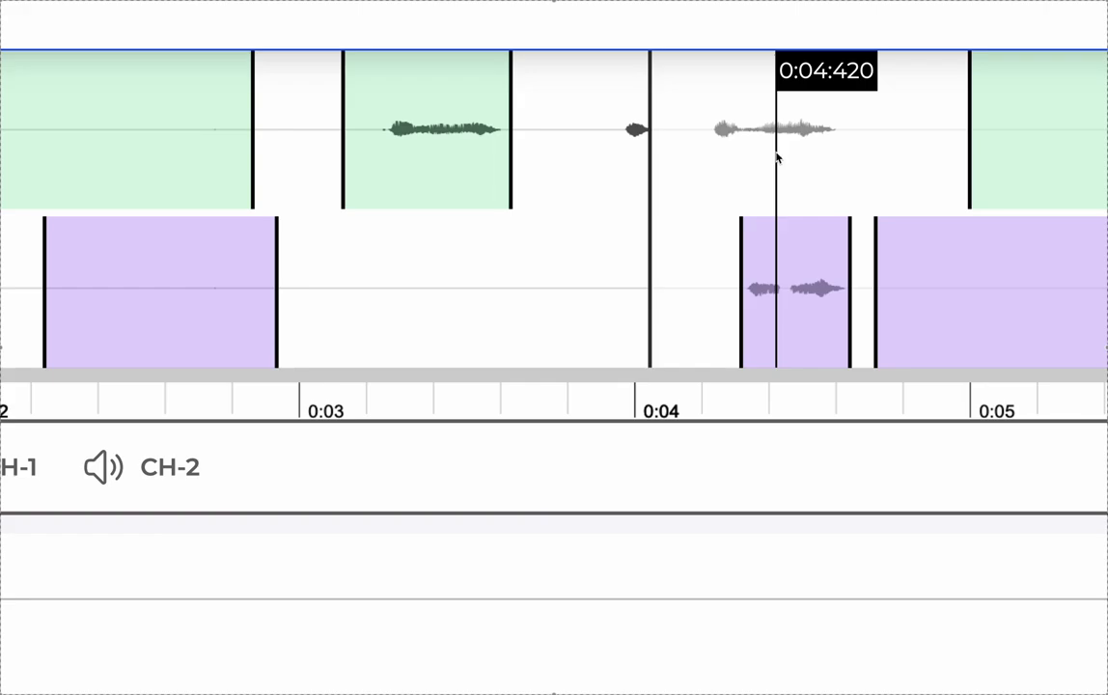
pyautogui.press('space')
pyautogui.press('space')
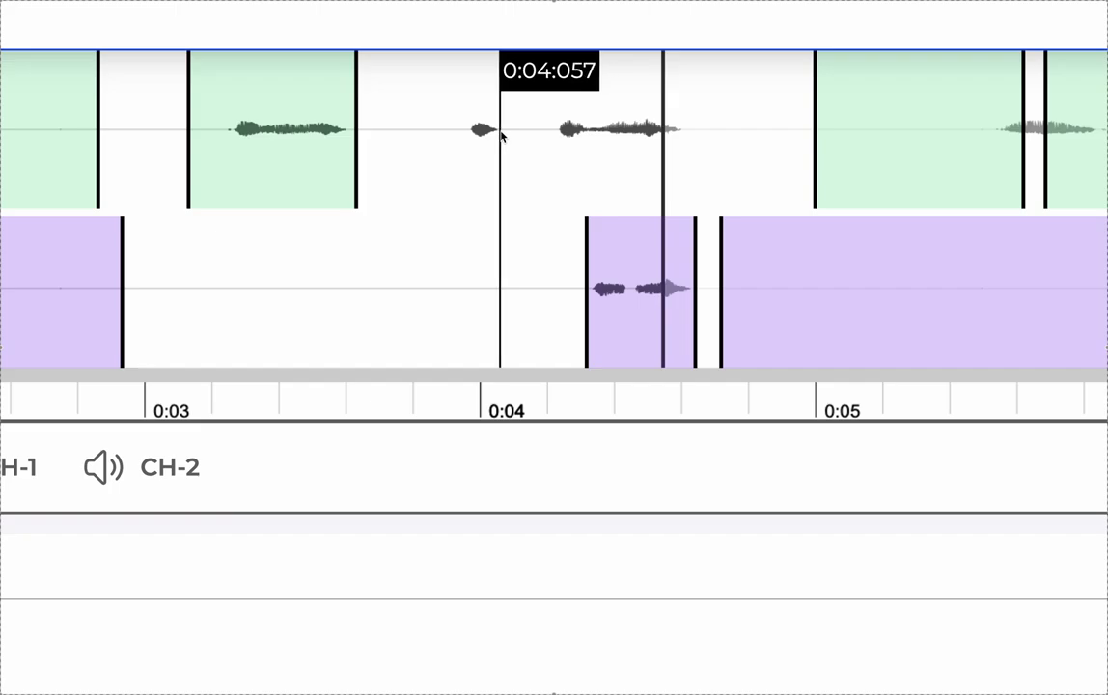
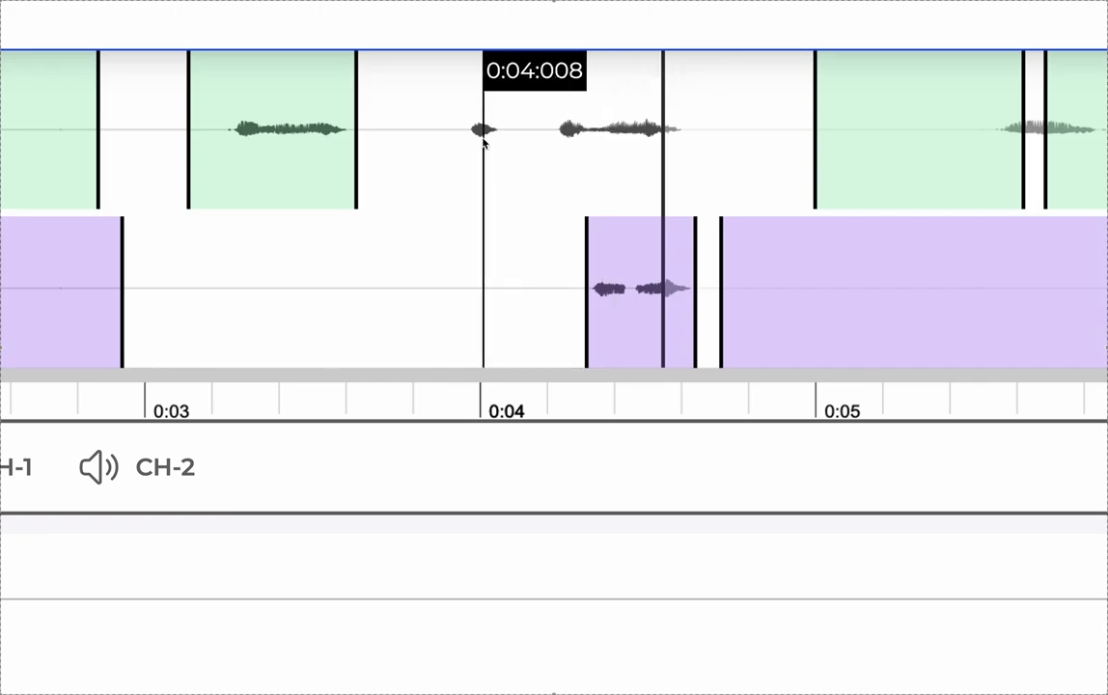
# - Draw a new Speaker 1 segment on CH-1 spanning 0:03:963 to 0:04:601
pyautogui.moveTo(470, 136); pyautogui.dragTo(682, 150)
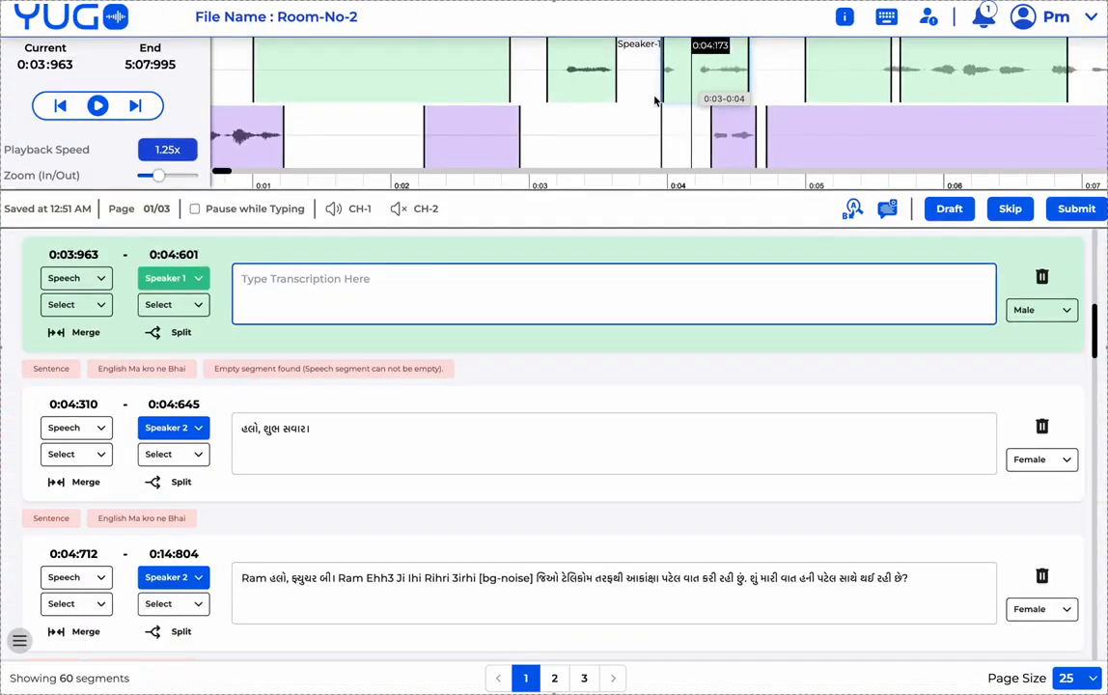
pyautogui.click(885, 17)
pyautogui.scroll(-2, 323, 454)
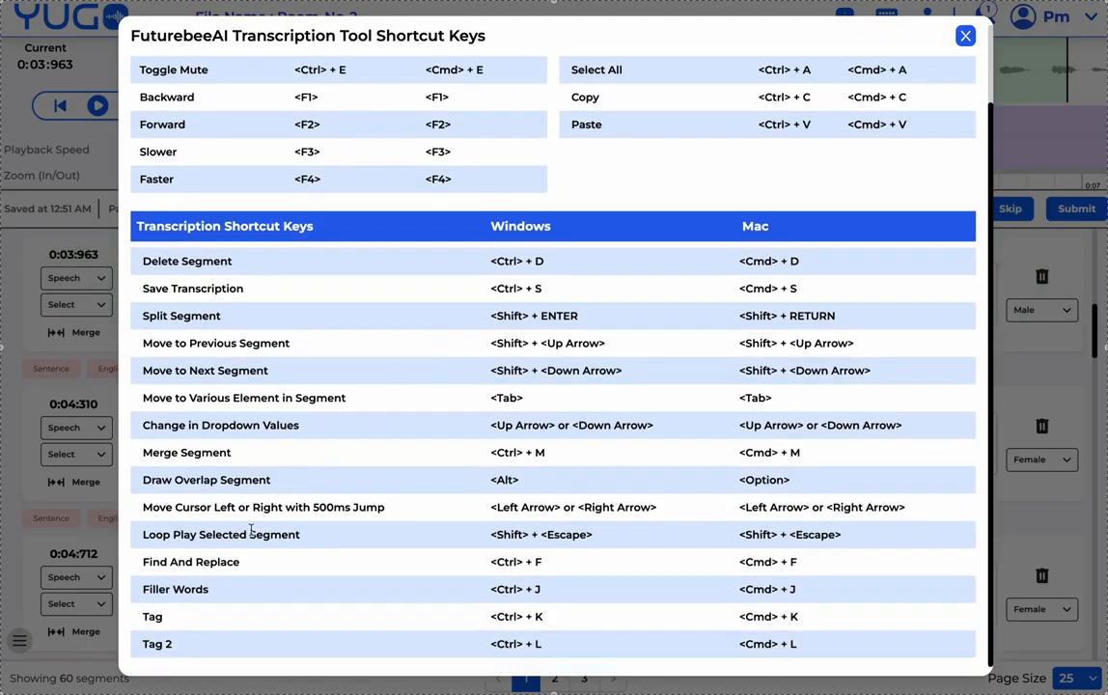
pyautogui.click(965, 36)
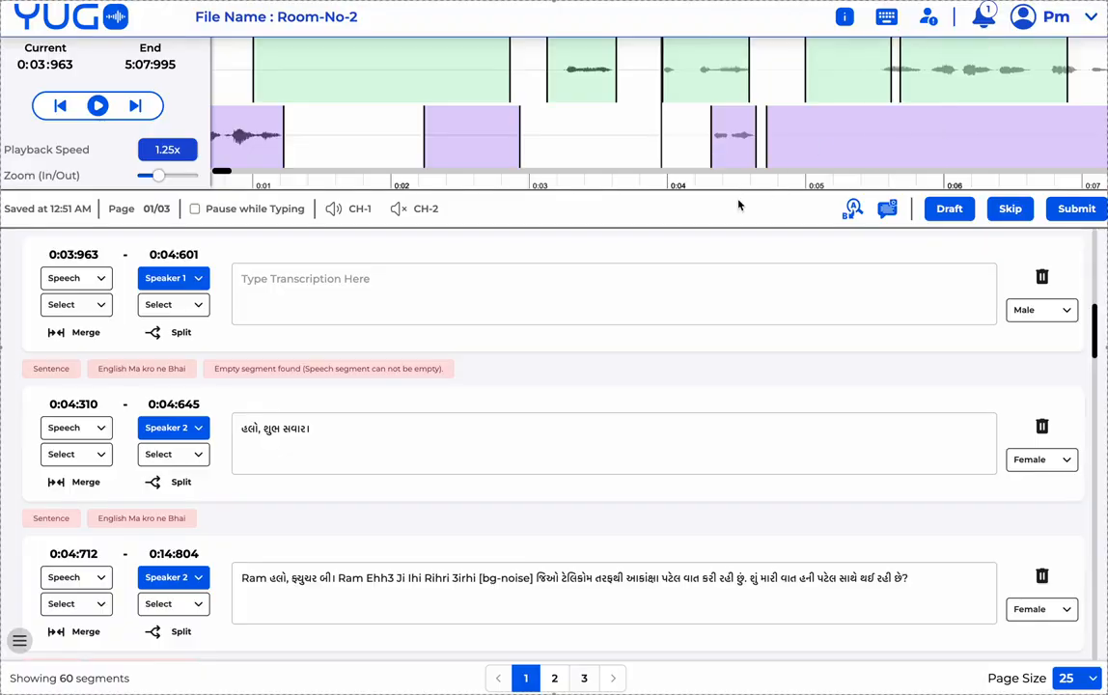
pyautogui.click(855, 213)
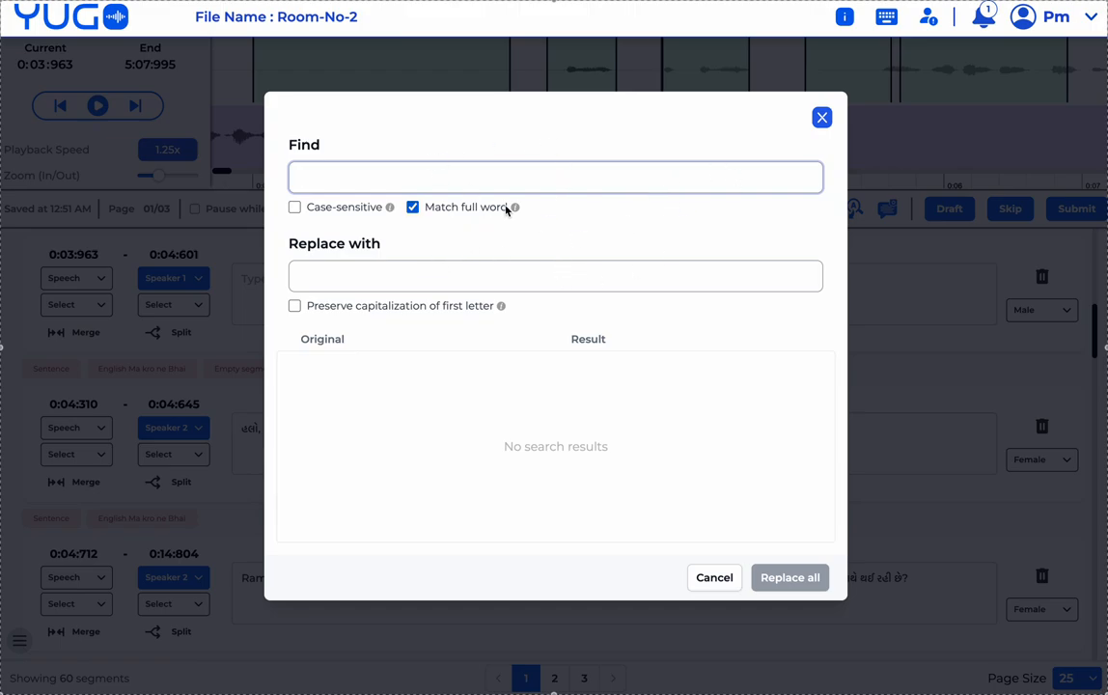
pyautogui.click(821, 118)
pyautogui.click(628, 319)
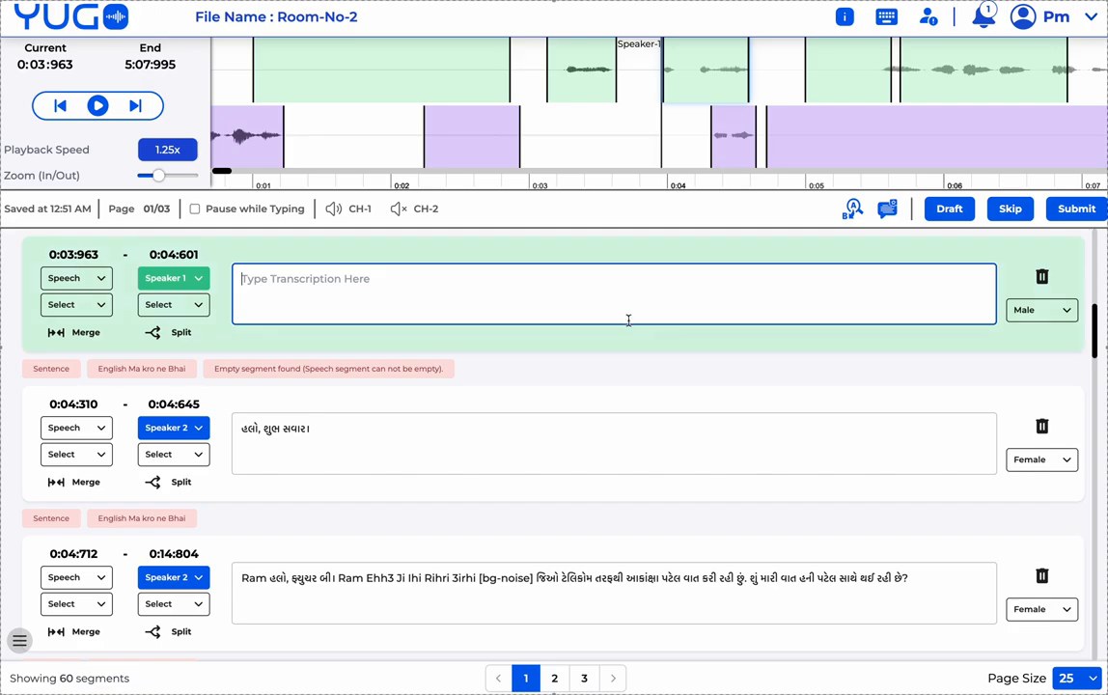
pyautogui.click(885, 17)
pyautogui.scroll(-1, 561, 451)
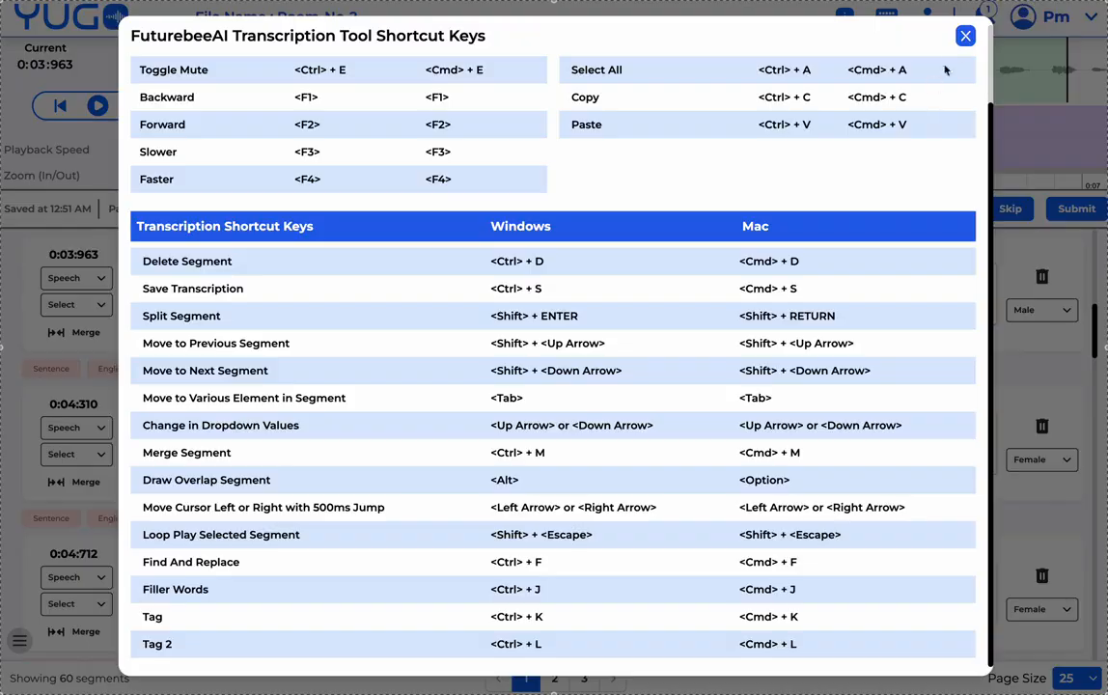
pyautogui.click(965, 36)
pyautogui.click(631, 309)
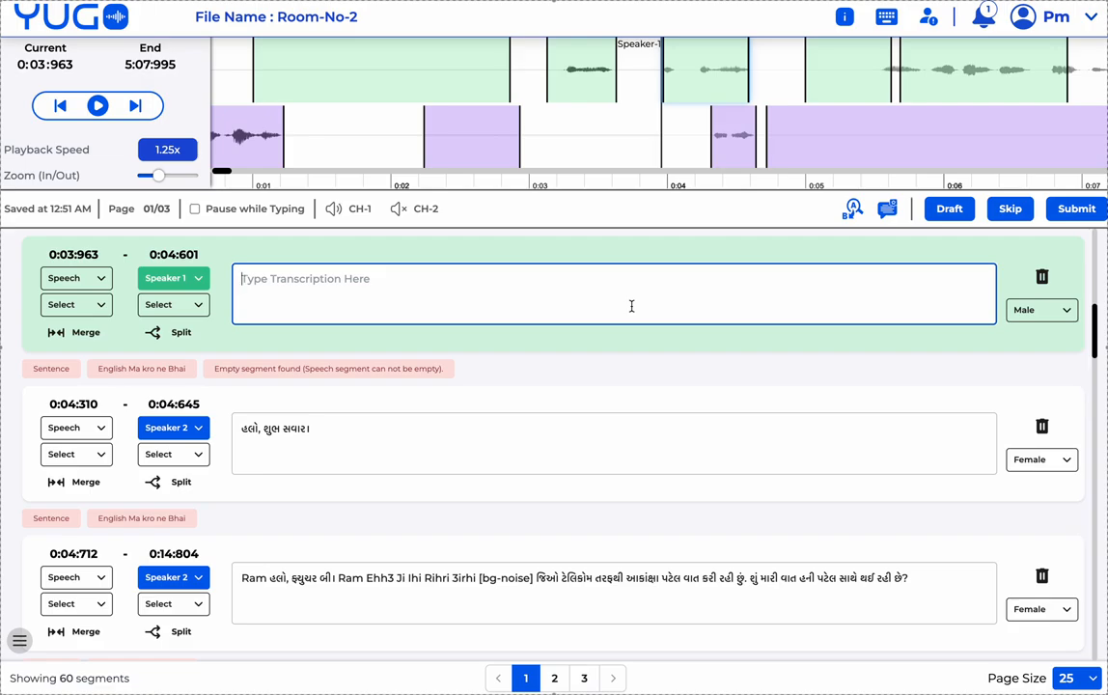
pyautogui.click(886, 16)
pyautogui.scroll(-2, 516, 579)
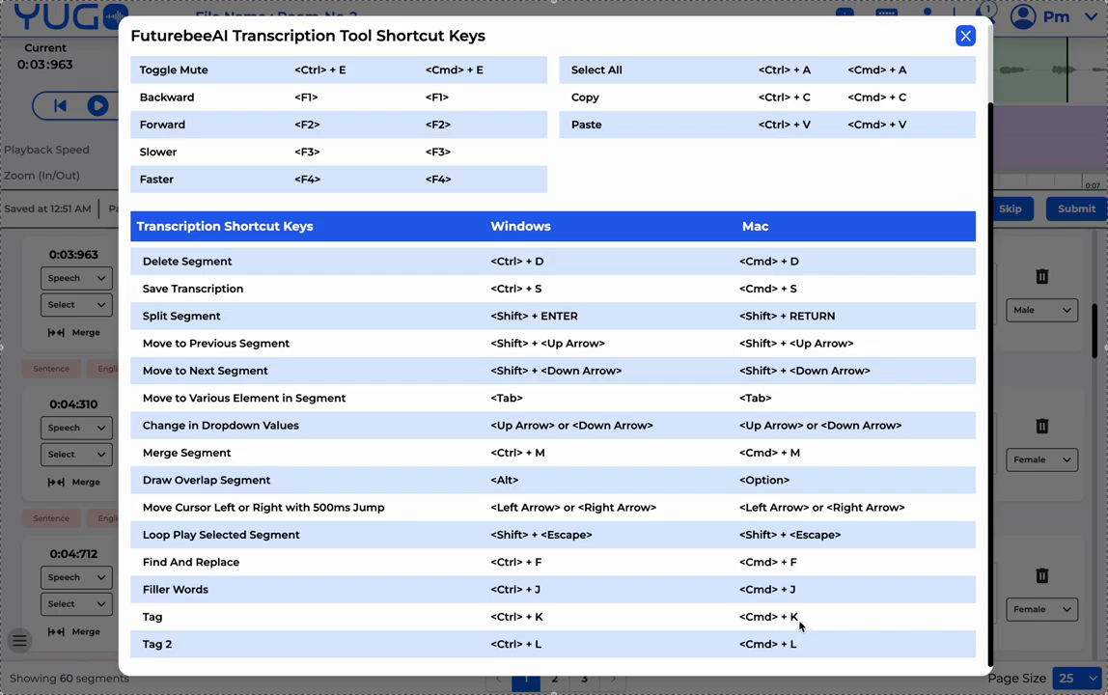
pyautogui.click(965, 40)
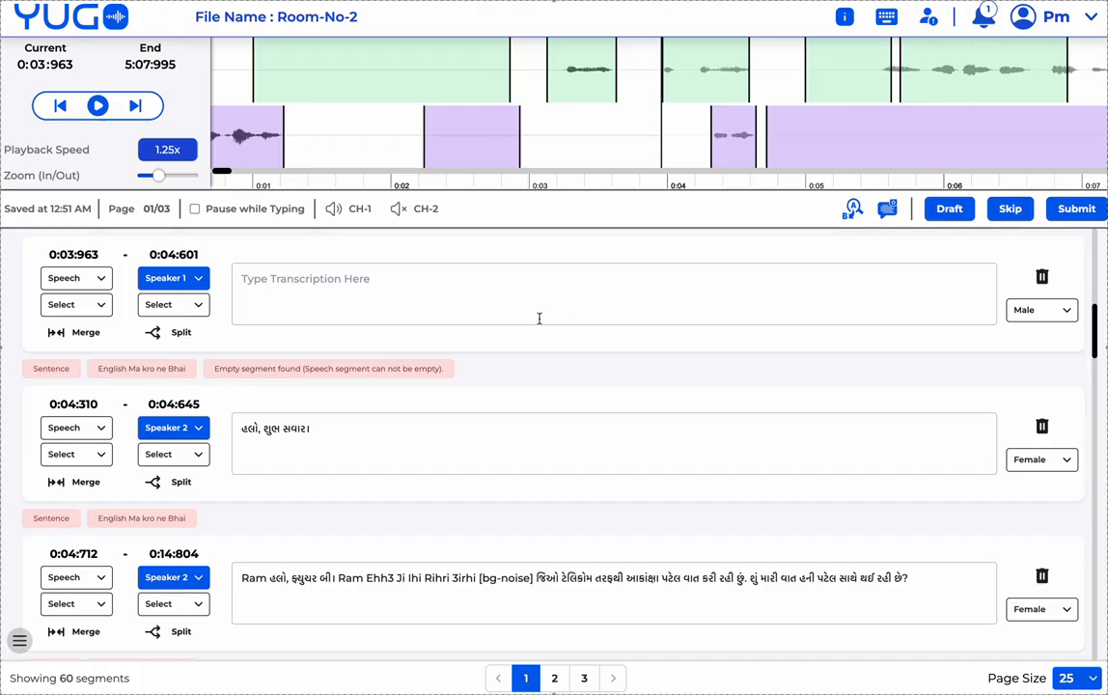
pyautogui.click(467, 302)
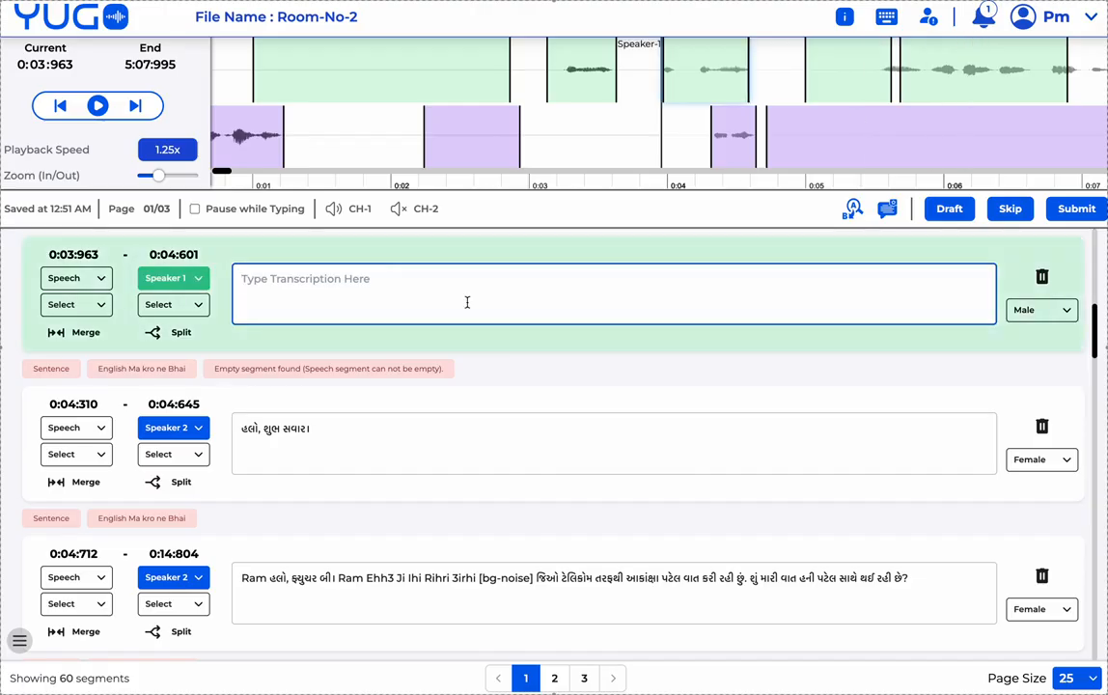
pyautogui.press('super+k')
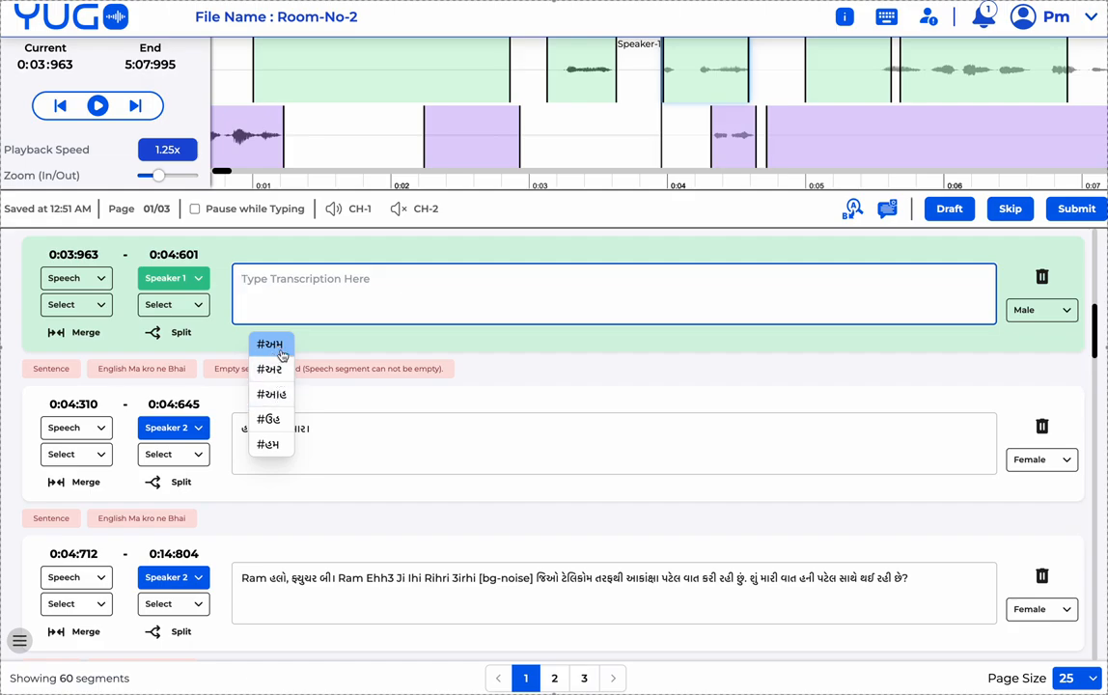
# - Enter rhihir wrapped in a <lang:Foreign> tag pair as the new segment's transcription
pyautogui.click(282, 283)
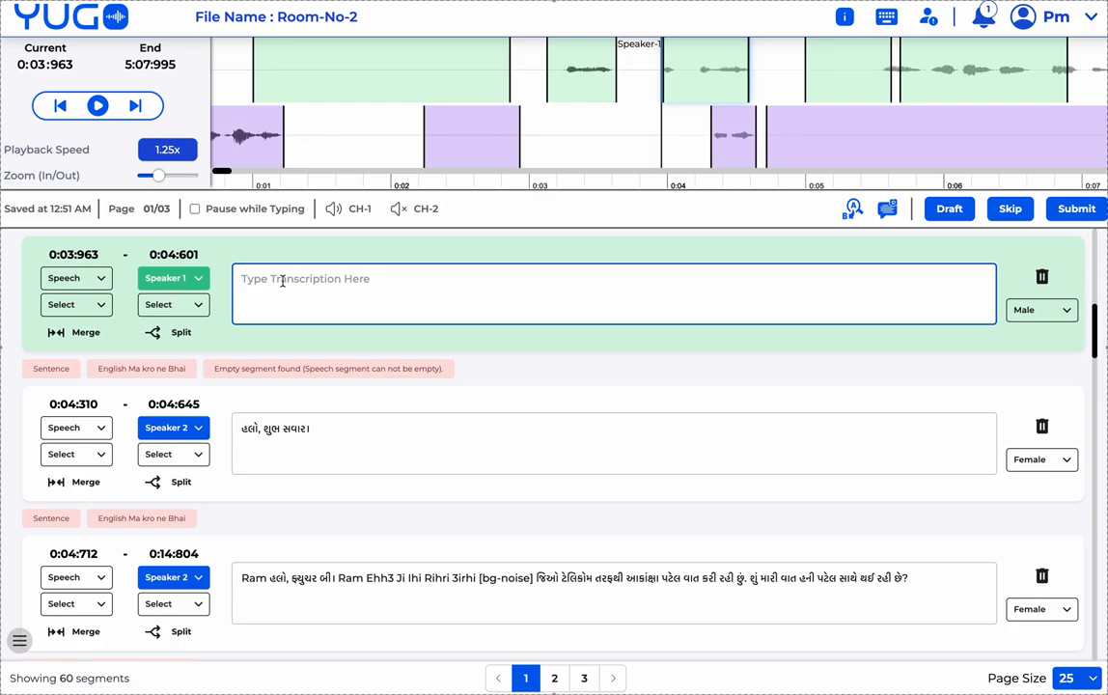
pyautogui.press('<')
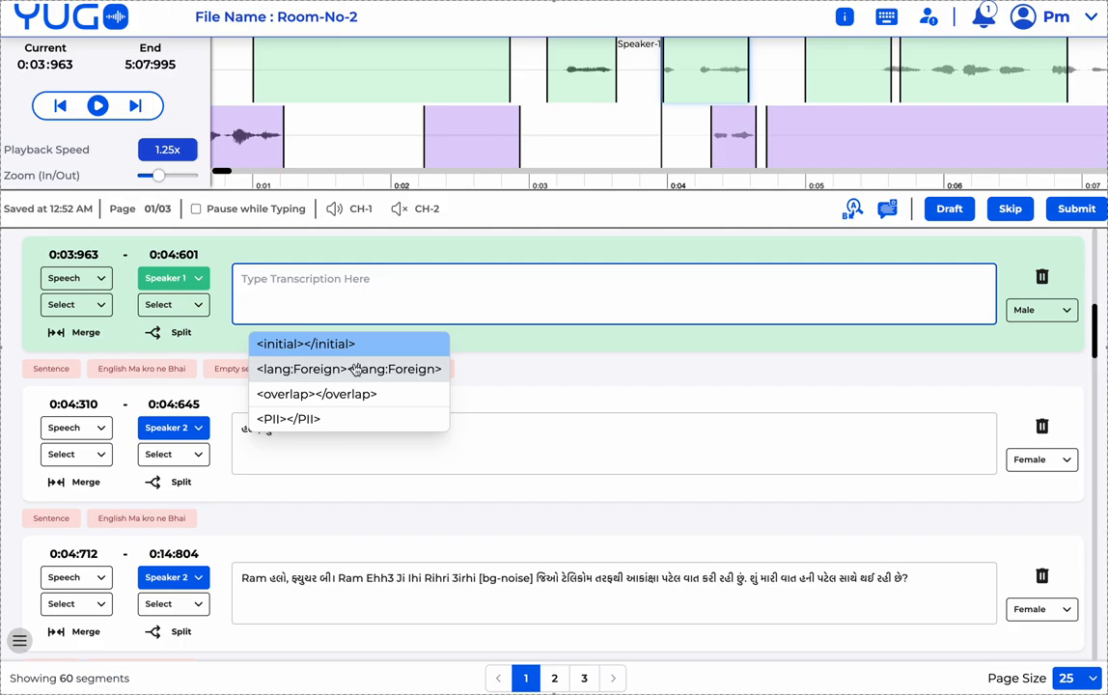
pyautogui.press('Down')
pyautogui.press('Down')
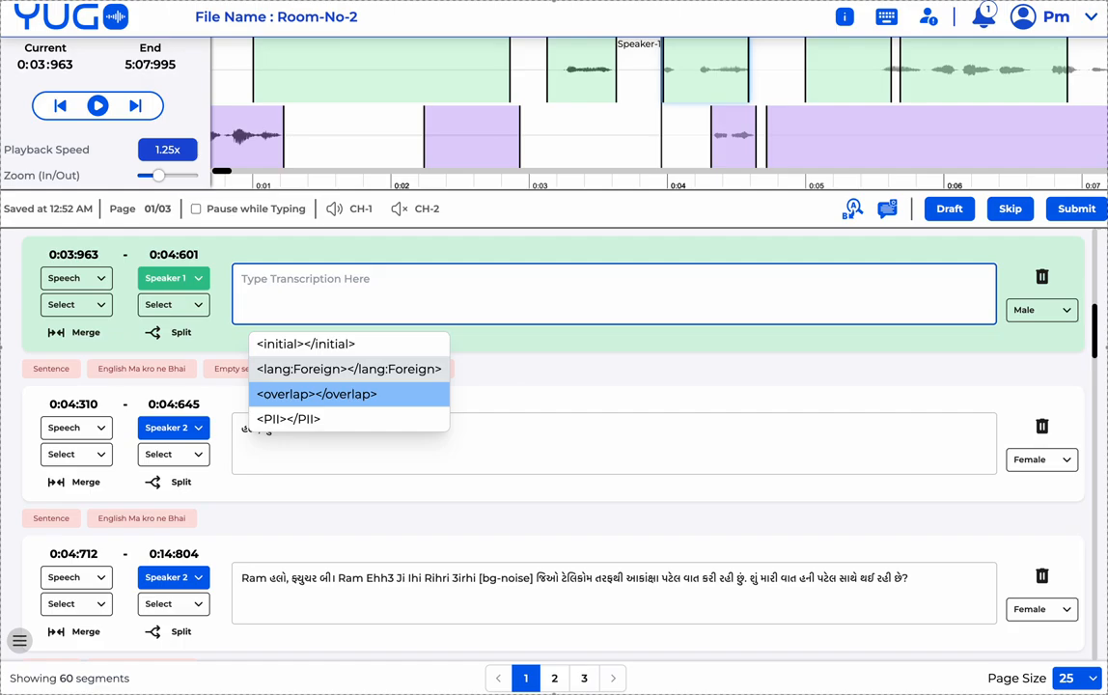
pyautogui.press('Up')
pyautogui.press('Down')
pyautogui.press('Up')
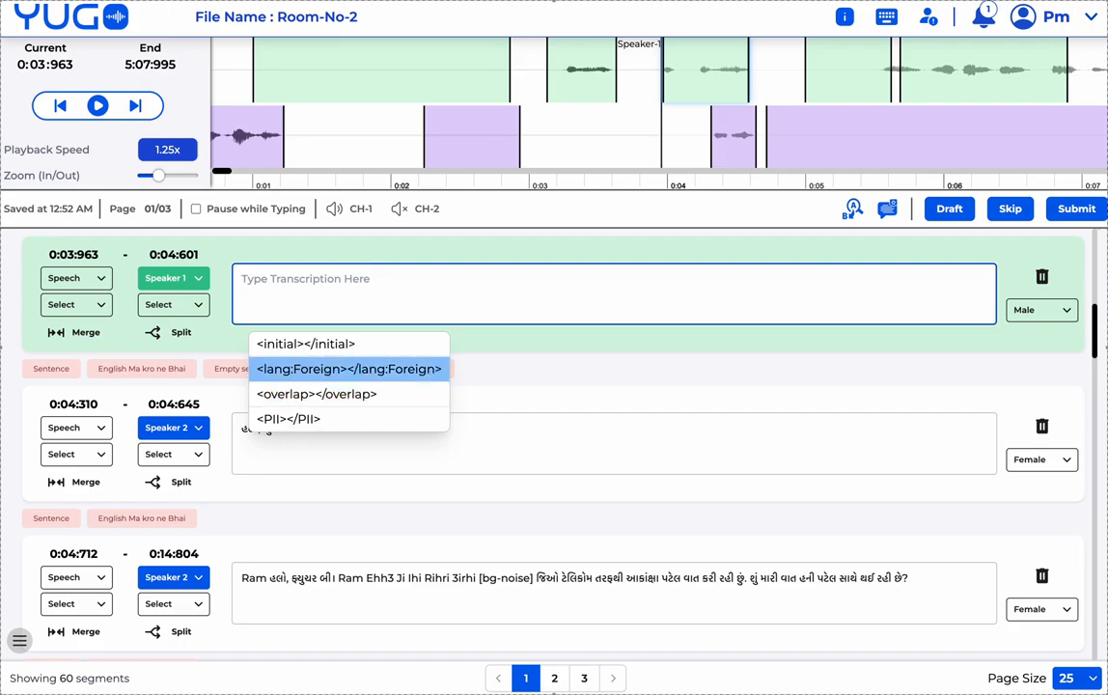
pyautogui.press('Return')
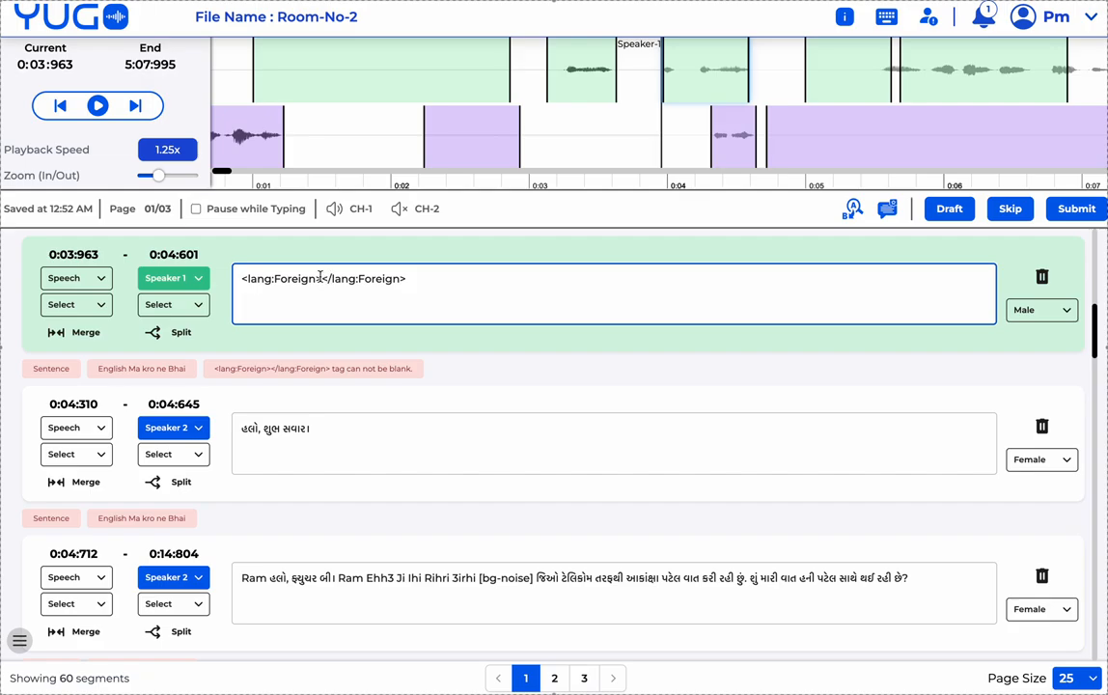
pyautogui.write('rhihir')
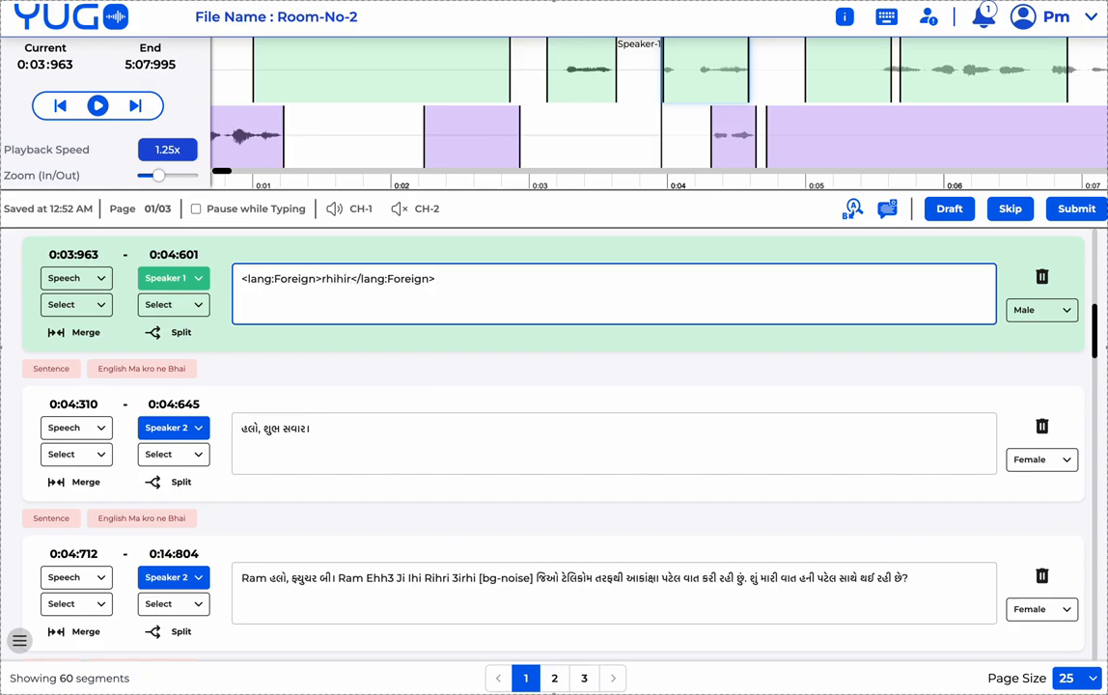
pyautogui.click(492, 277)
# - Add a [bg-noise] sound-event tag after </lang:Foreign>rhihir in the transcription
pyautogui.press('\\')
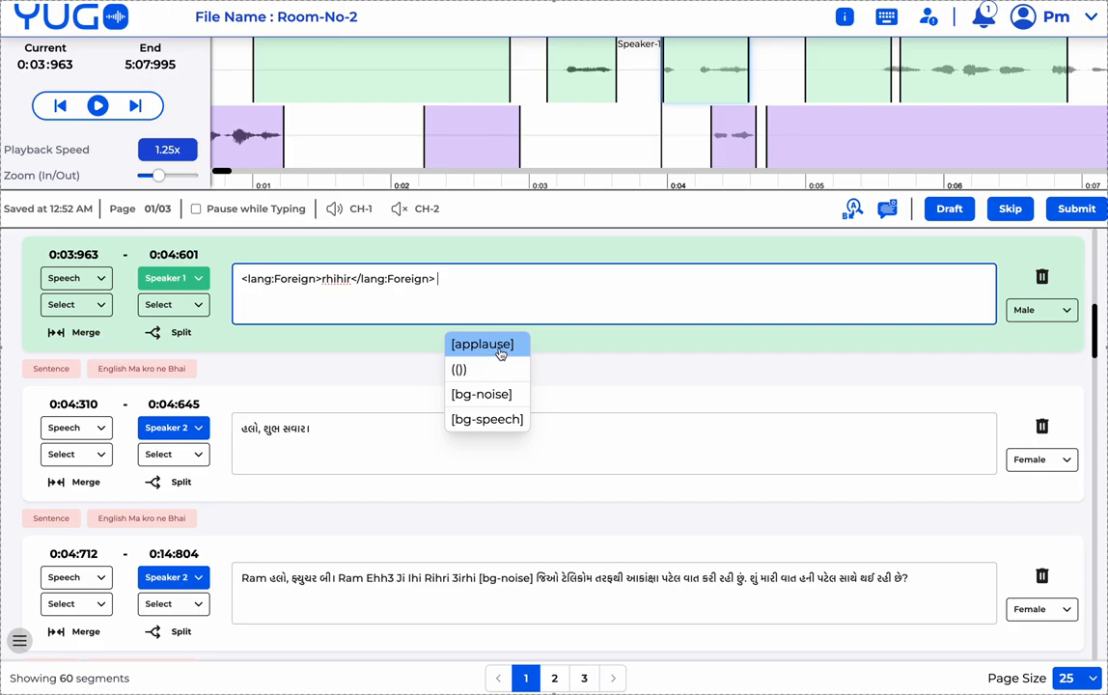
pyautogui.press('Down')
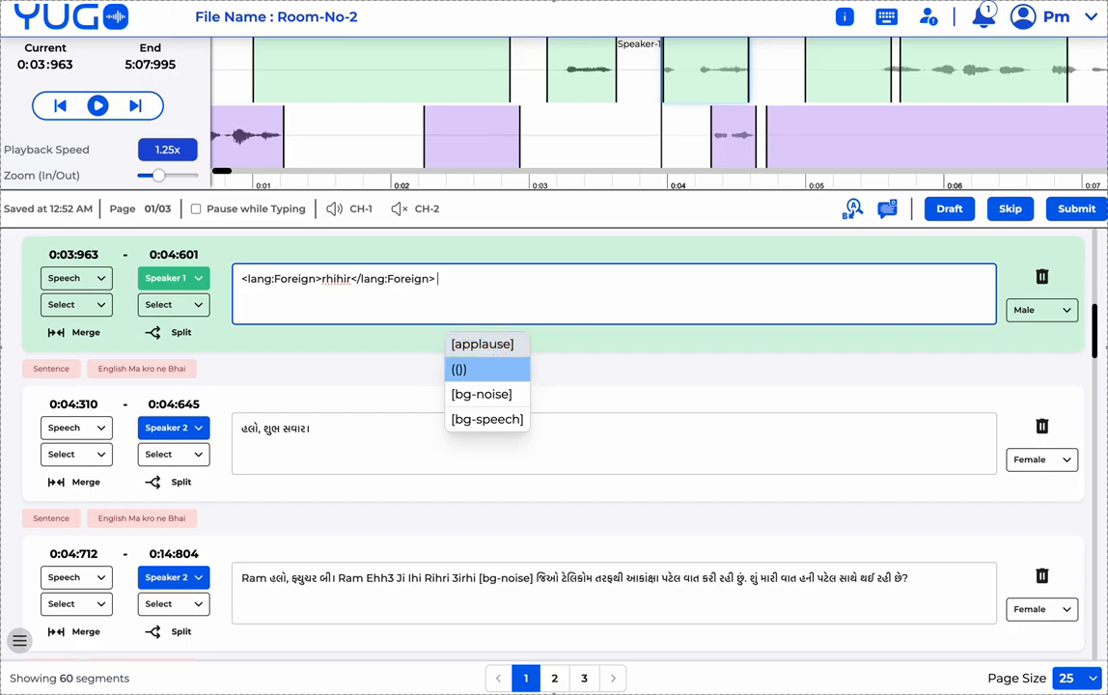
pyautogui.press('Down')
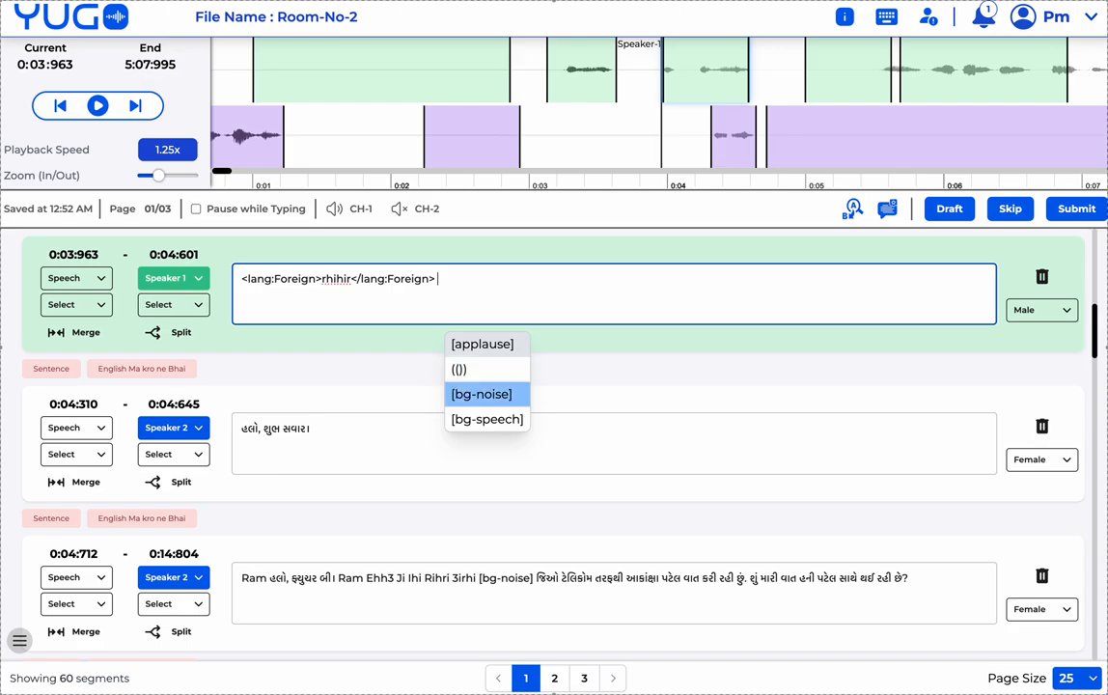
pyautogui.press('Return')
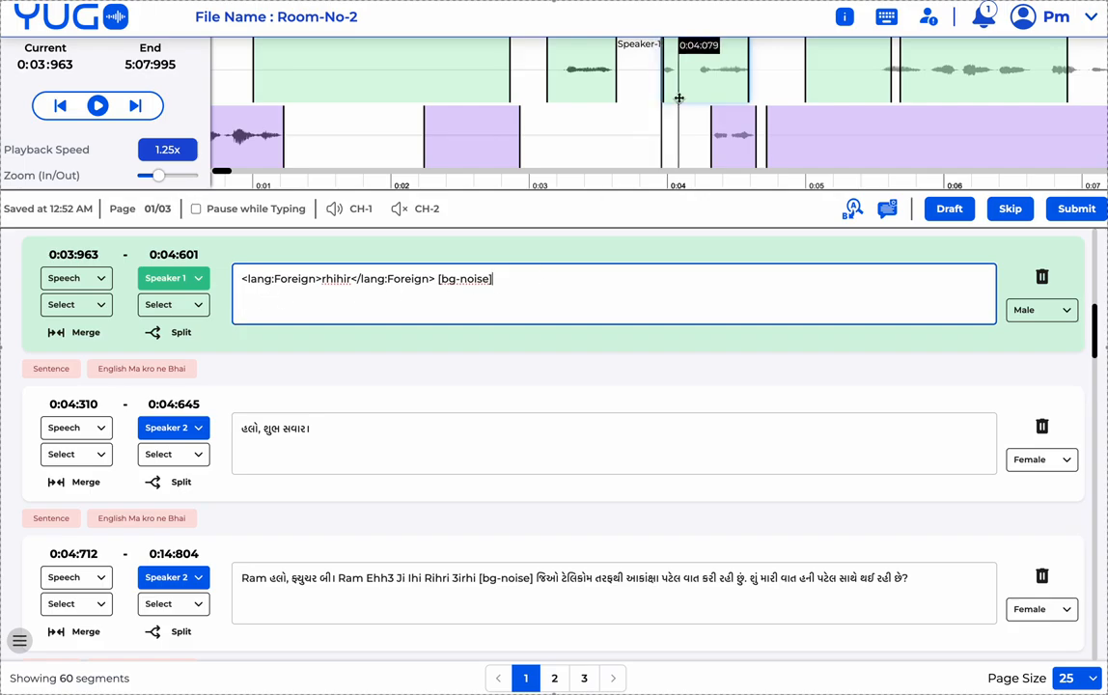
pyautogui.hscroll(2, 680, 101)
pyautogui.hscroll(-2, 576, 87)
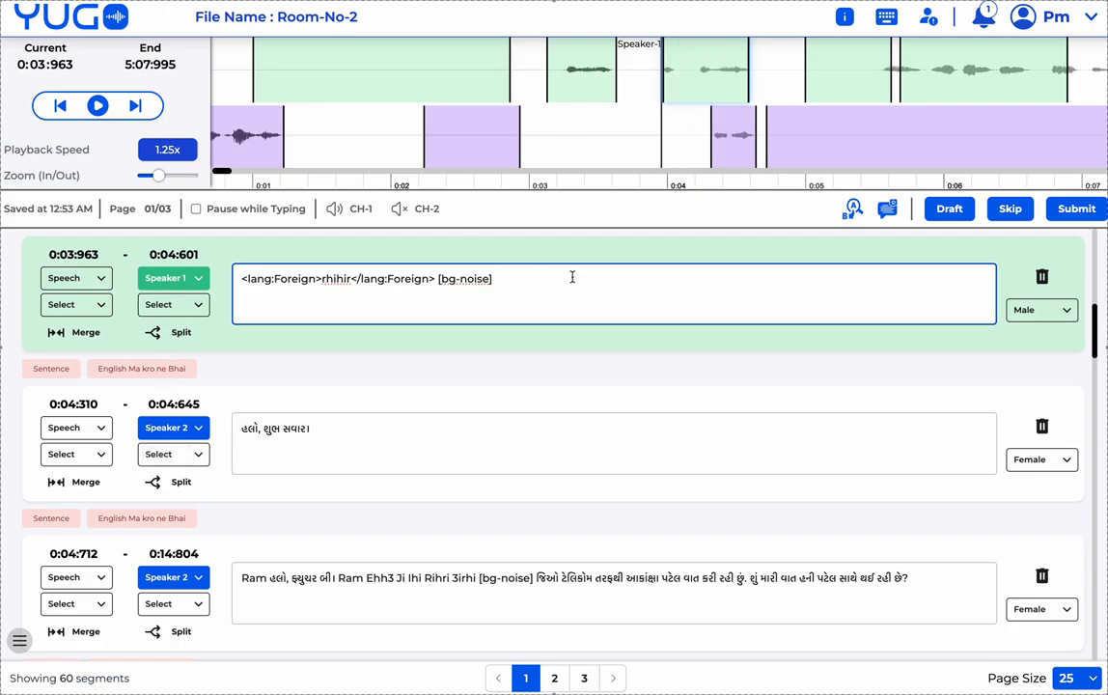
# - Attempt a split of the segment near 0:04, then cancel it
pyautogui.click(178, 333)
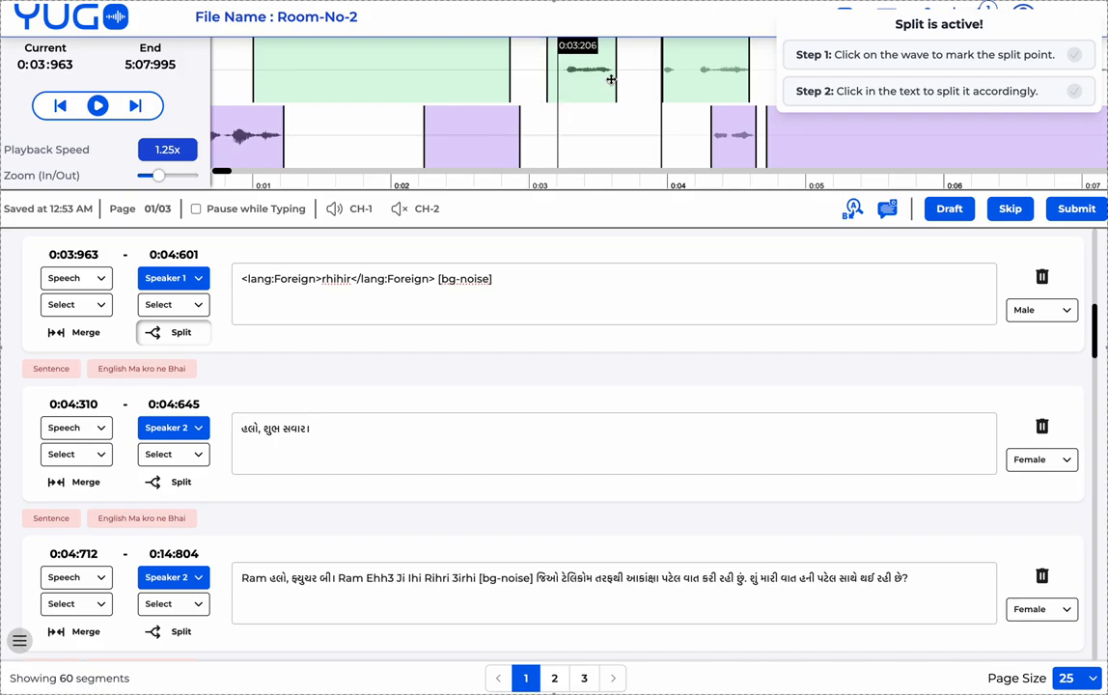
pyautogui.click(680, 87)
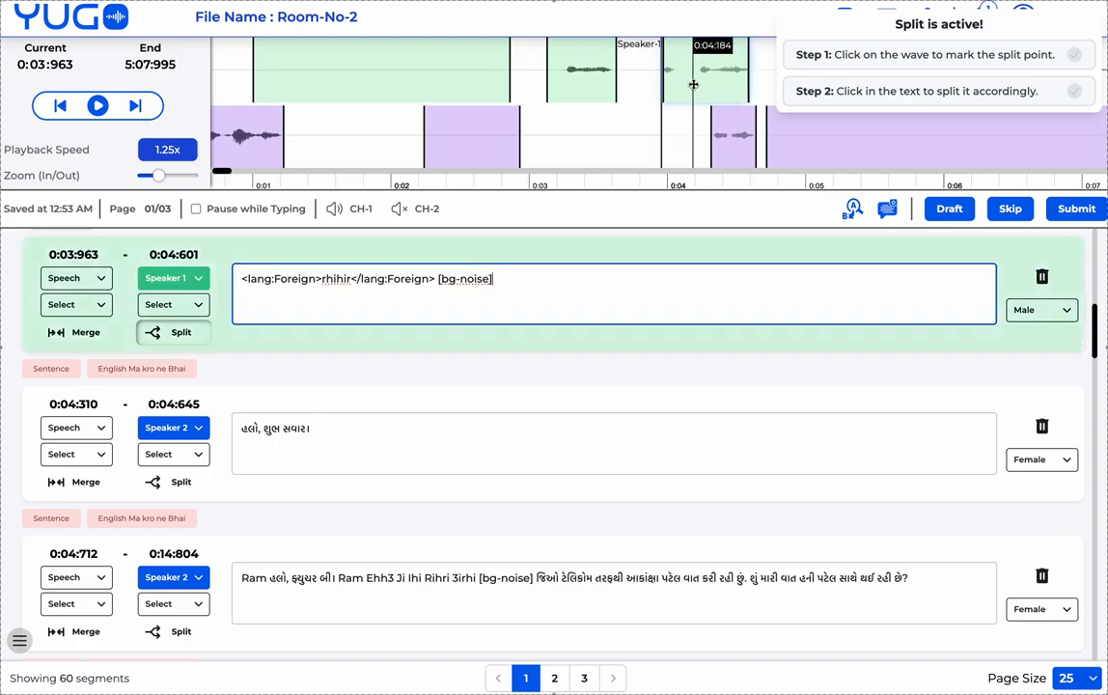
pyautogui.click(675, 84)
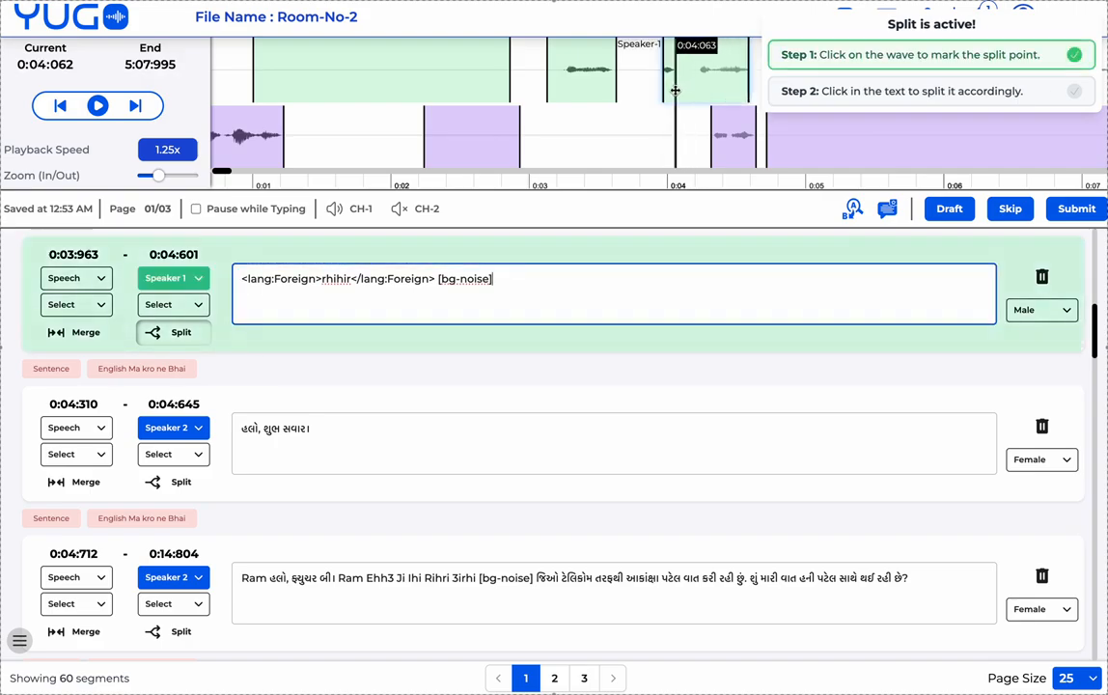
pyautogui.click(574, 274)
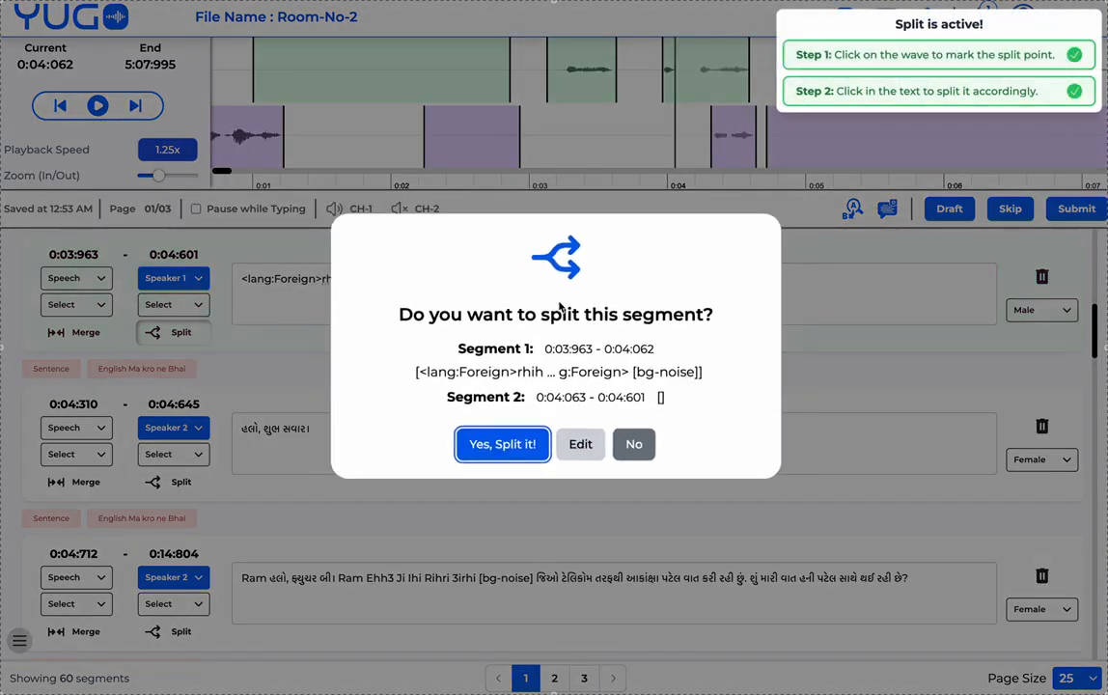
pyautogui.click(636, 448)
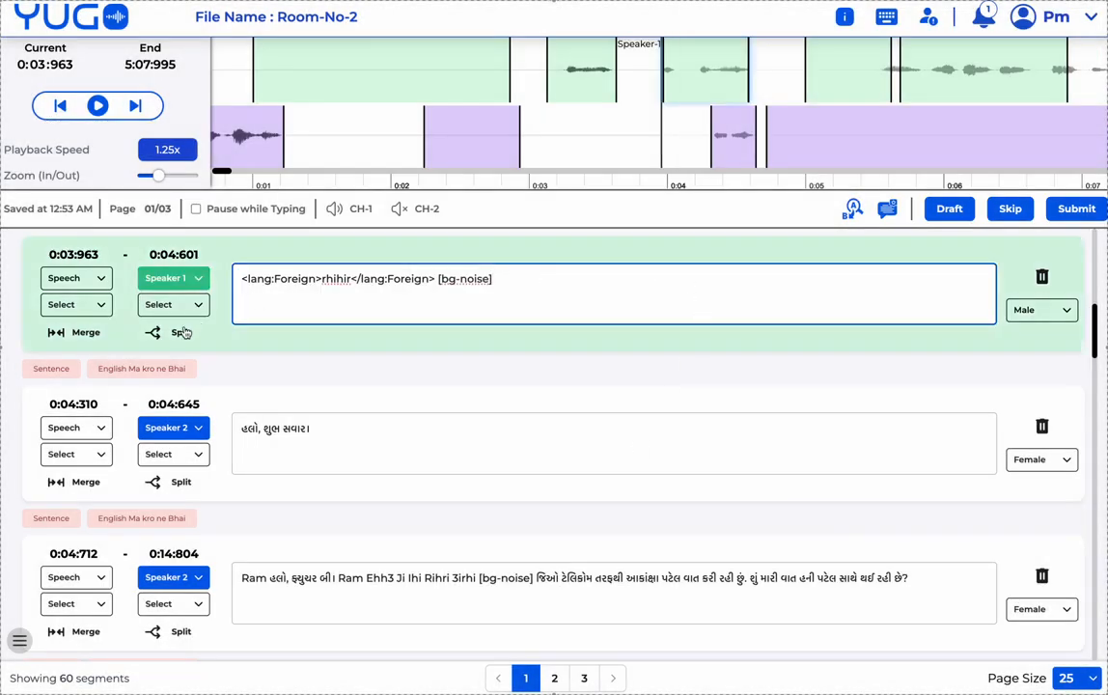
# - Split the segment at 0:04:063, putting the tagged rhihir text in the second half
pyautogui.click(179, 334)
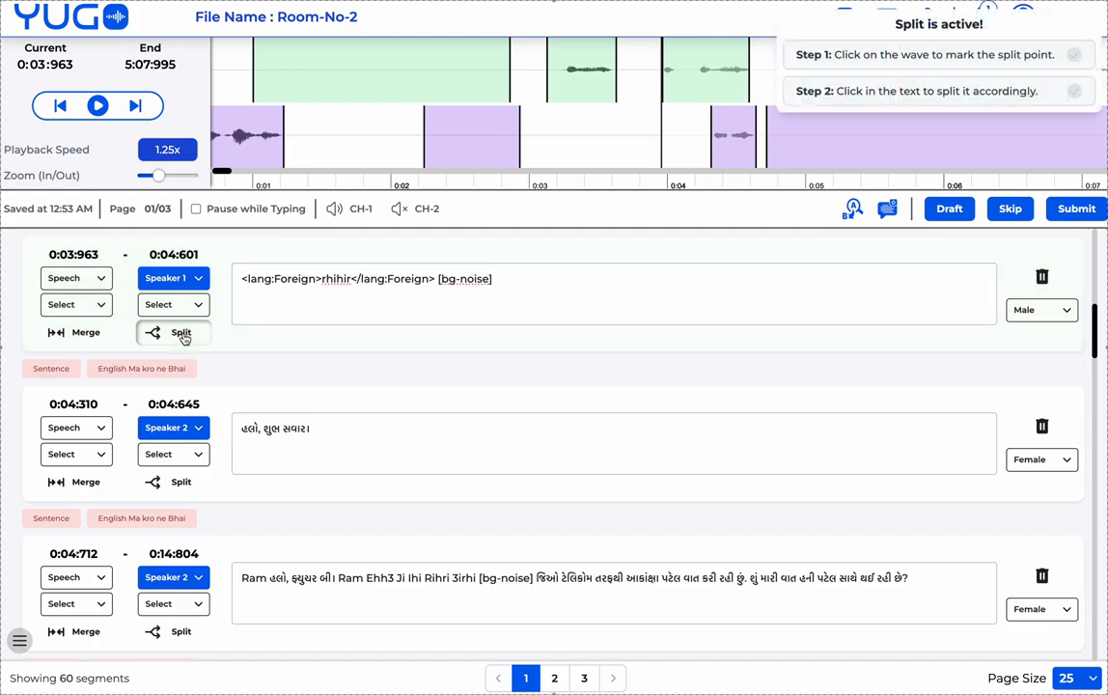
pyautogui.click(676, 81)
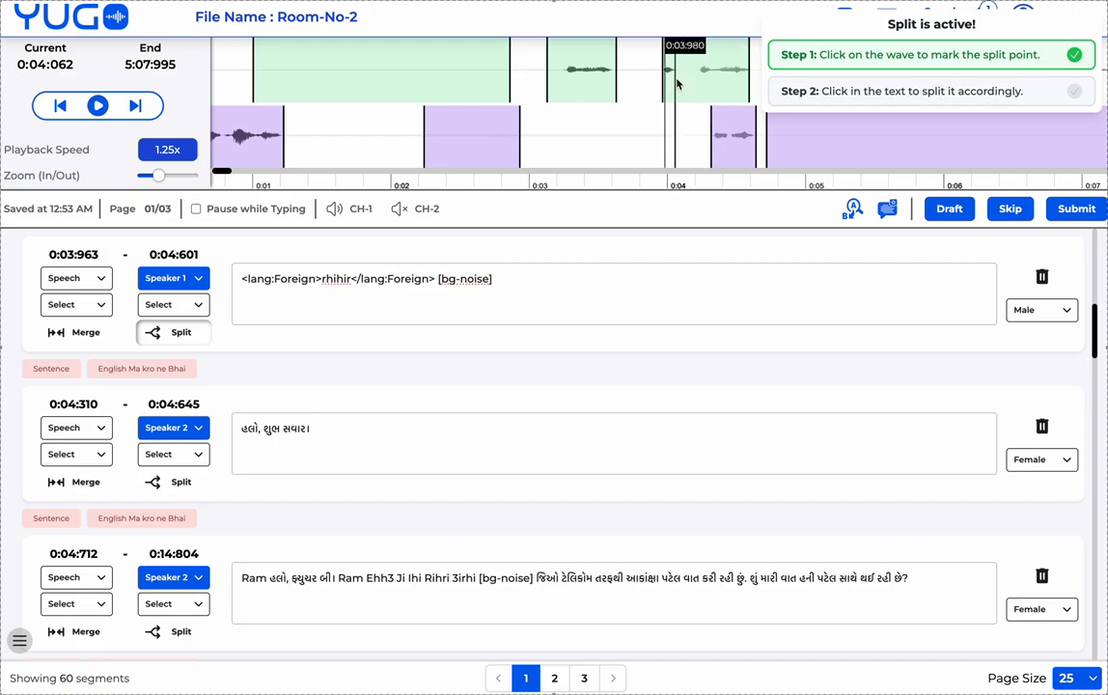
pyautogui.moveTo(435, 278); pyautogui.dragTo(233, 278)
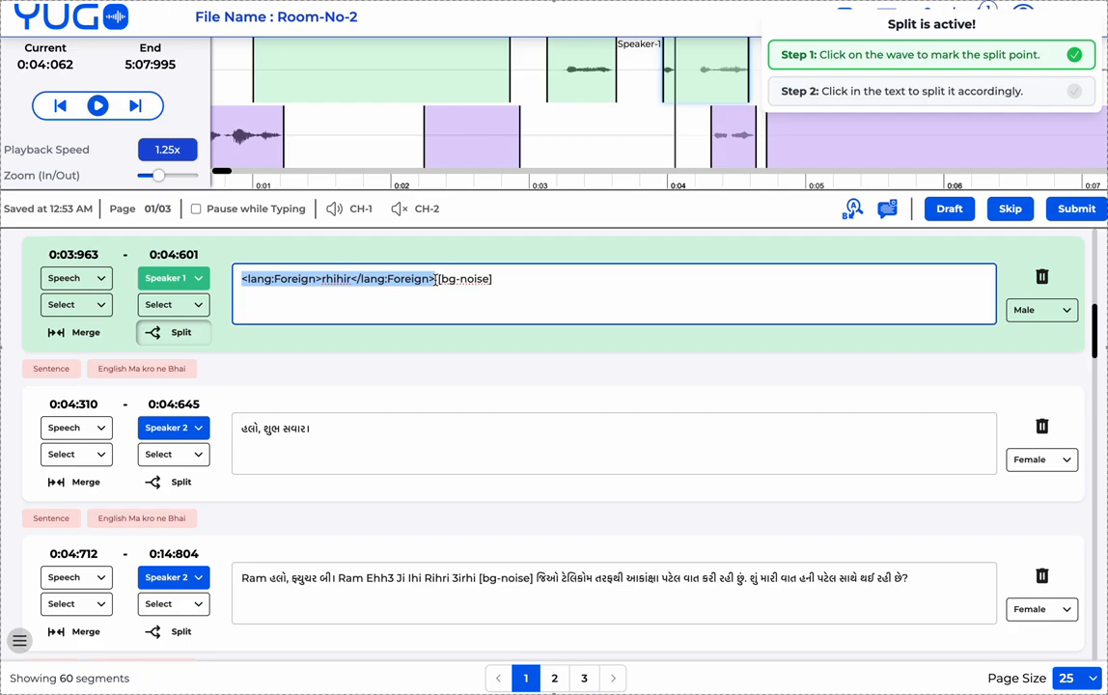
pyautogui.click(437, 278)
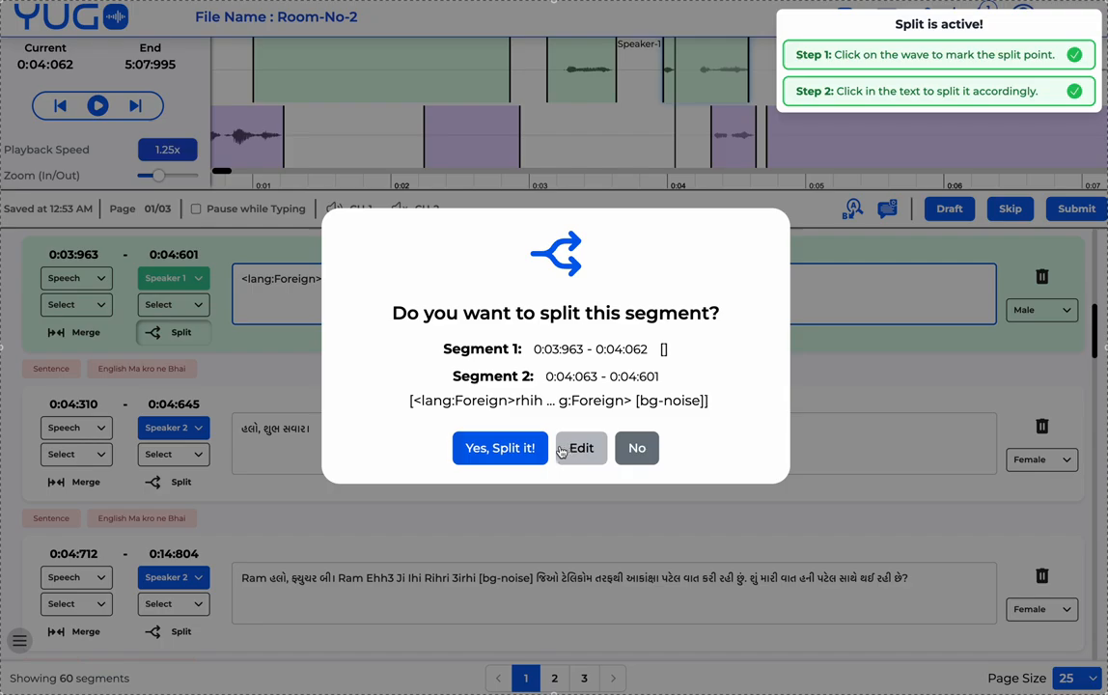
pyautogui.click(518, 450)
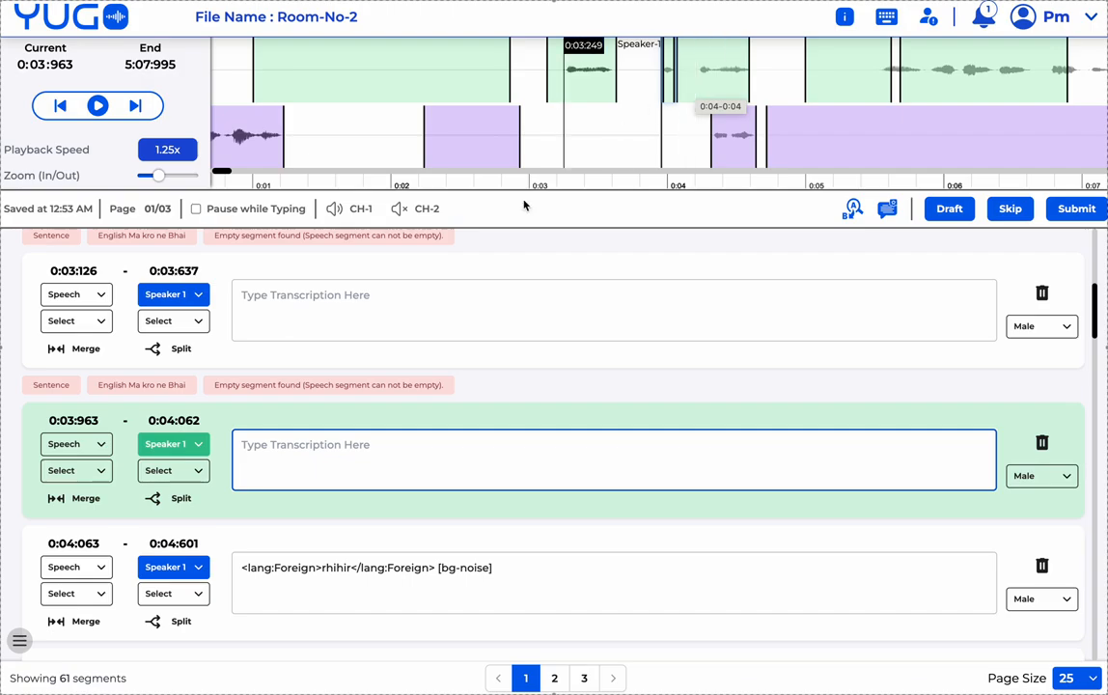
# - Check the empty 0:03:963 and tagged 0:04:063 segments, then save Room-No-2 as a draft
pyautogui.scroll(-1, 395, 366)
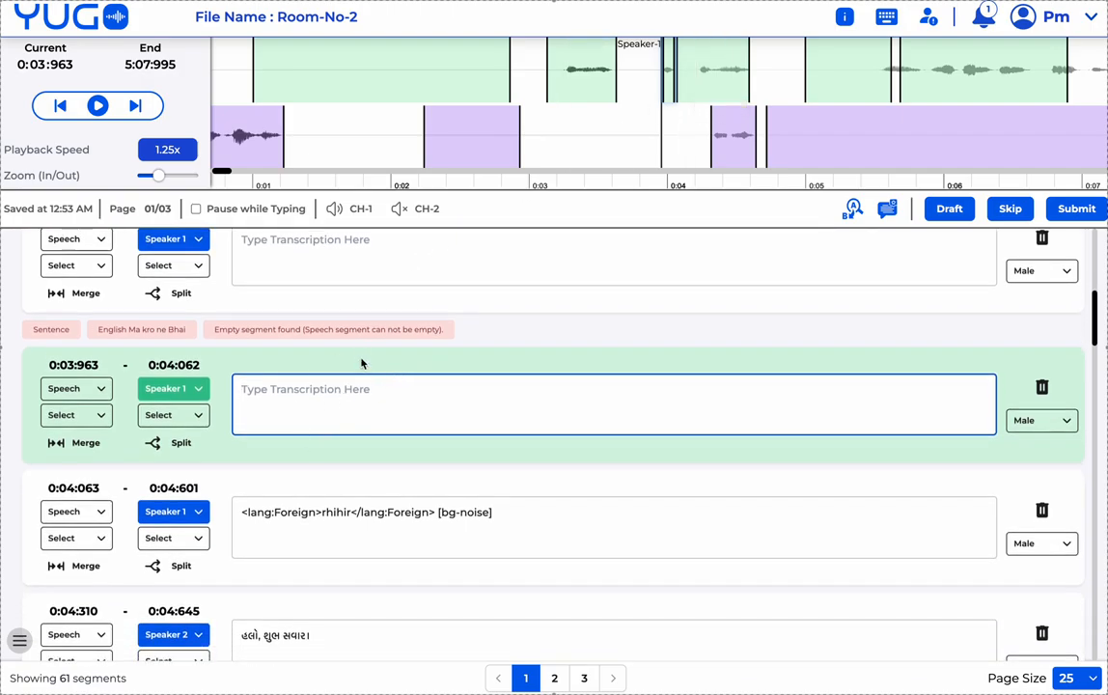
pyautogui.scroll(1, 365, 263)
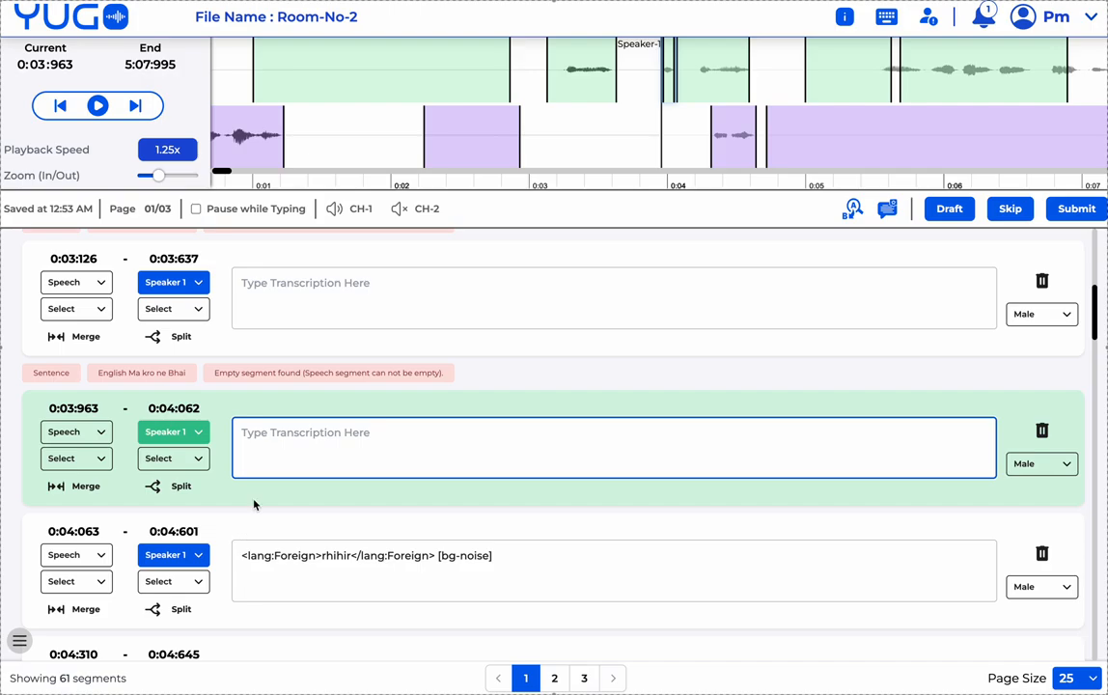
pyautogui.click(243, 557)
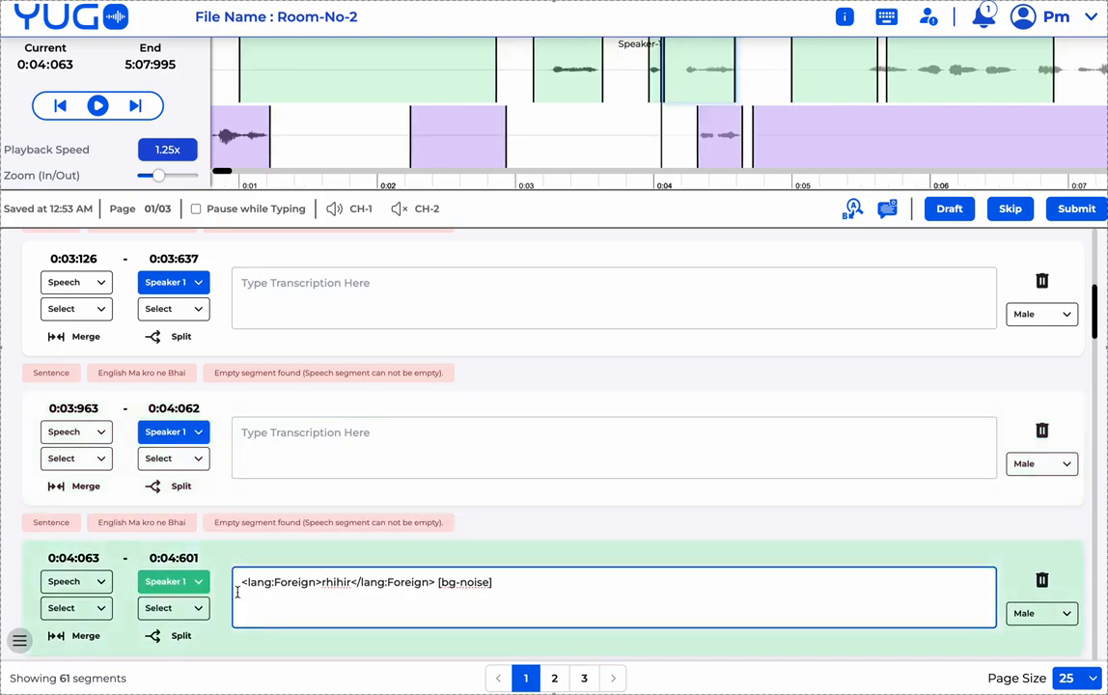
pyautogui.click(253, 434)
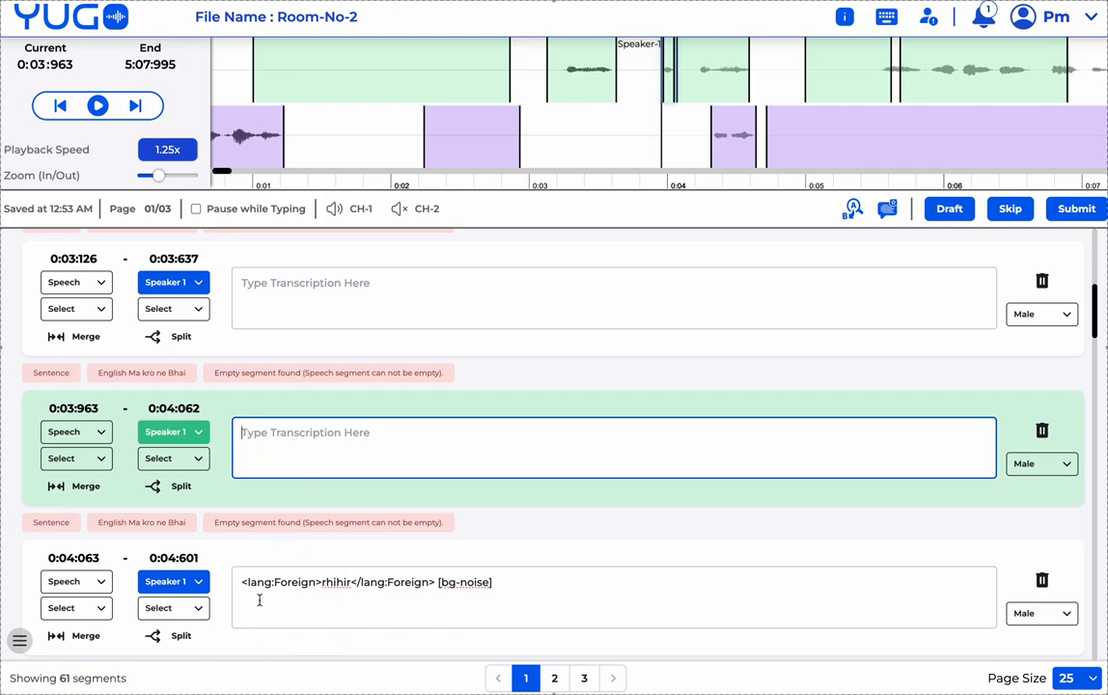
pyautogui.click(324, 592)
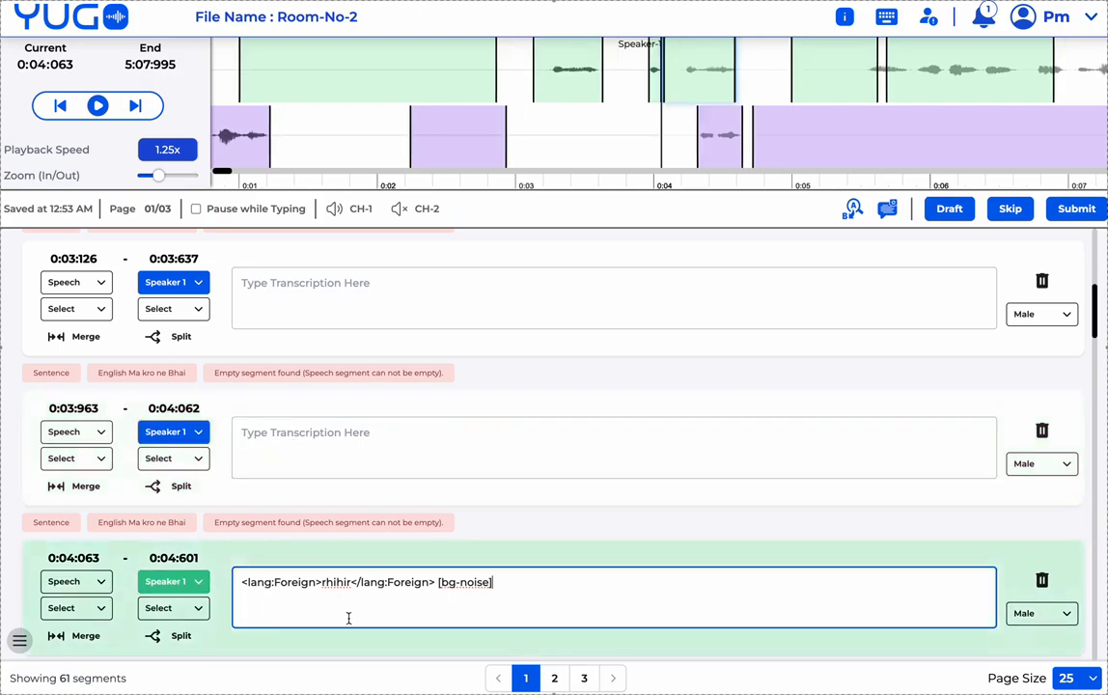
pyautogui.scroll(-1, 454, 438)
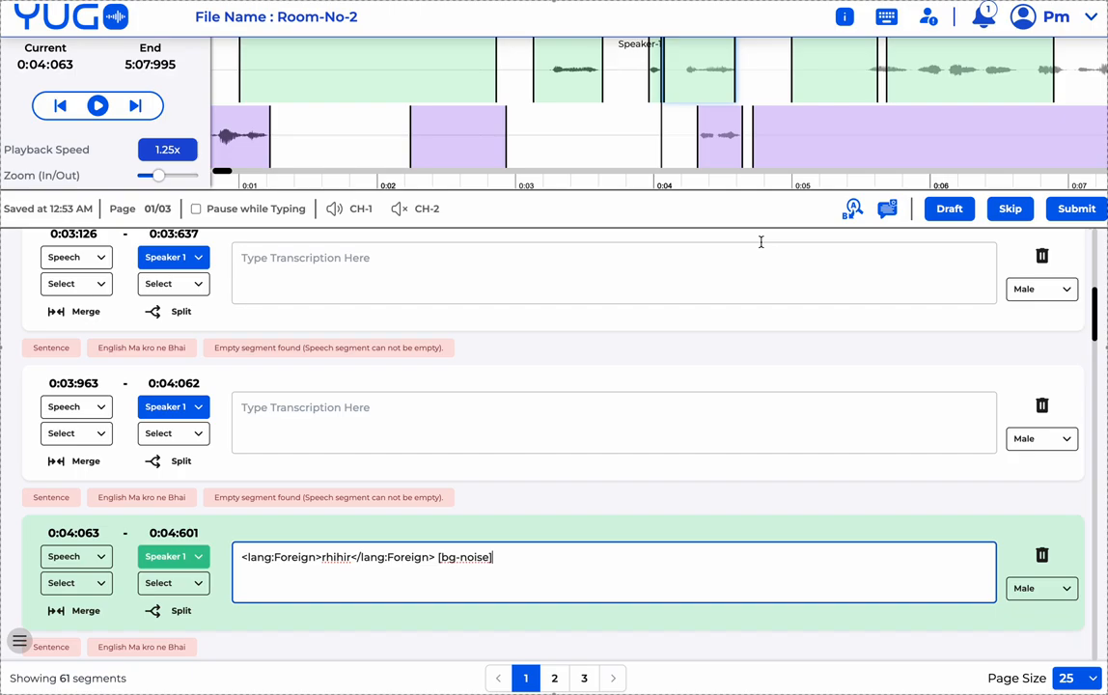
pyautogui.click(949, 210)
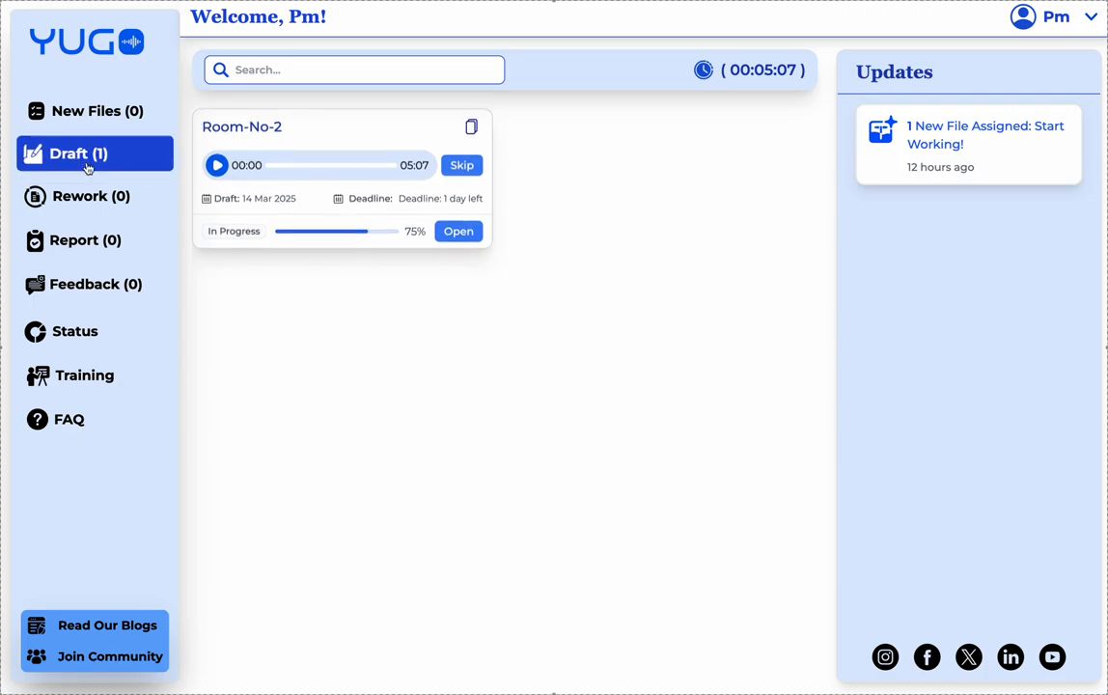
# - Visit Draft, Rework, Report (In QA filter) and Feedback, then the Status work report
pyautogui.click(118, 154)
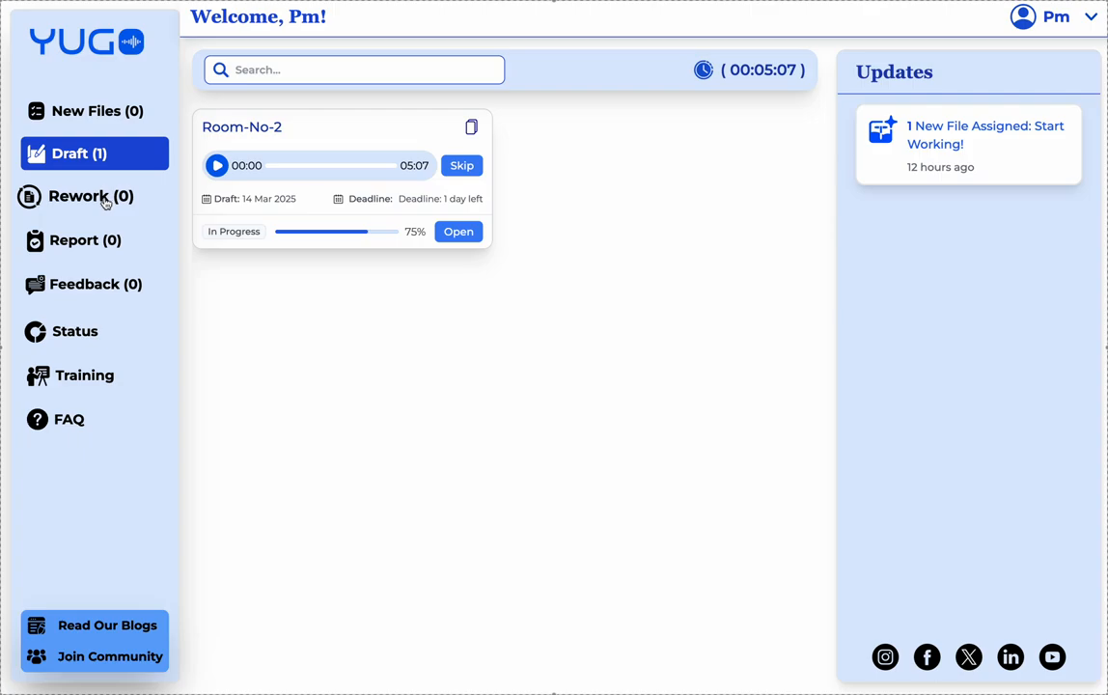
pyautogui.click(124, 201)
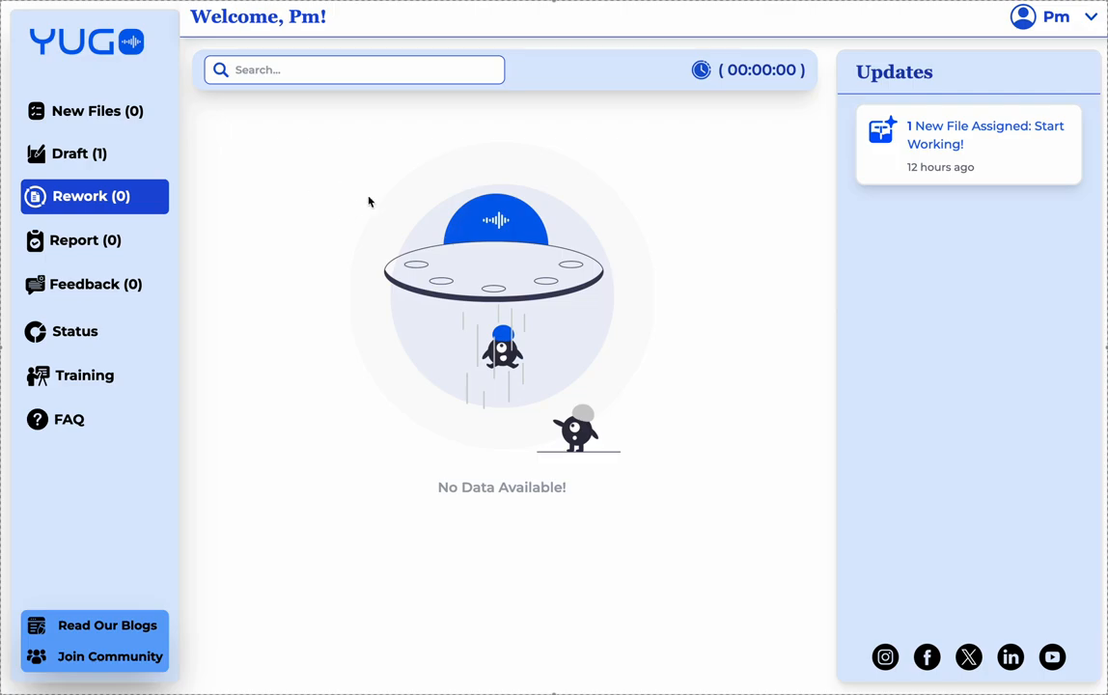
pyautogui.click(106, 248)
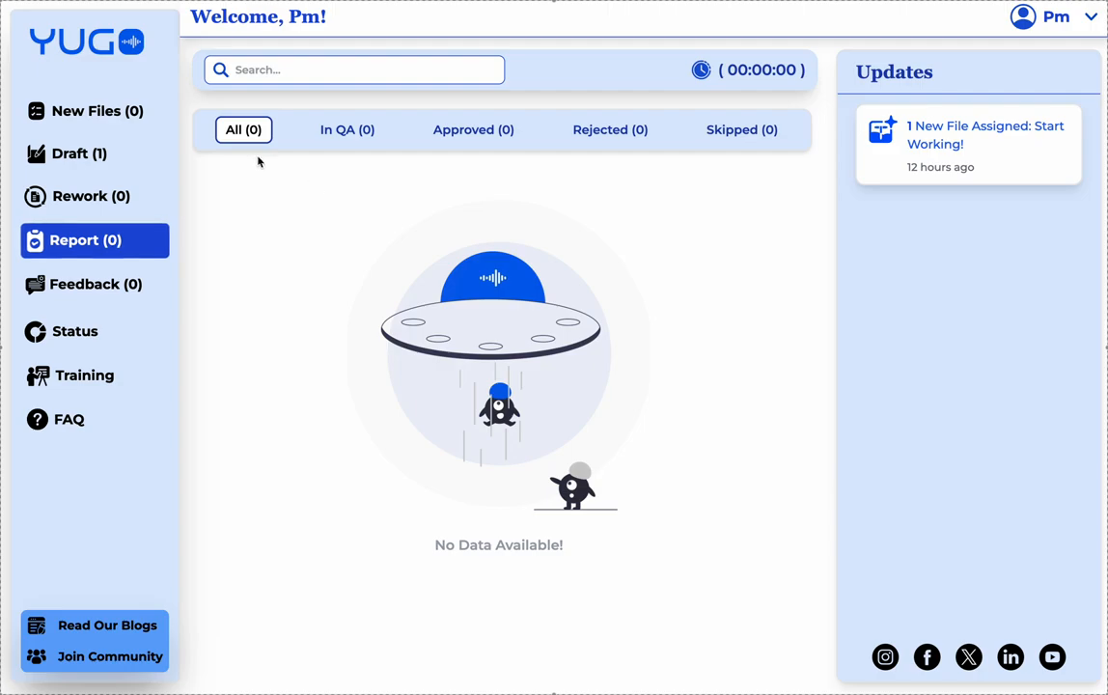
pyautogui.click(355, 142)
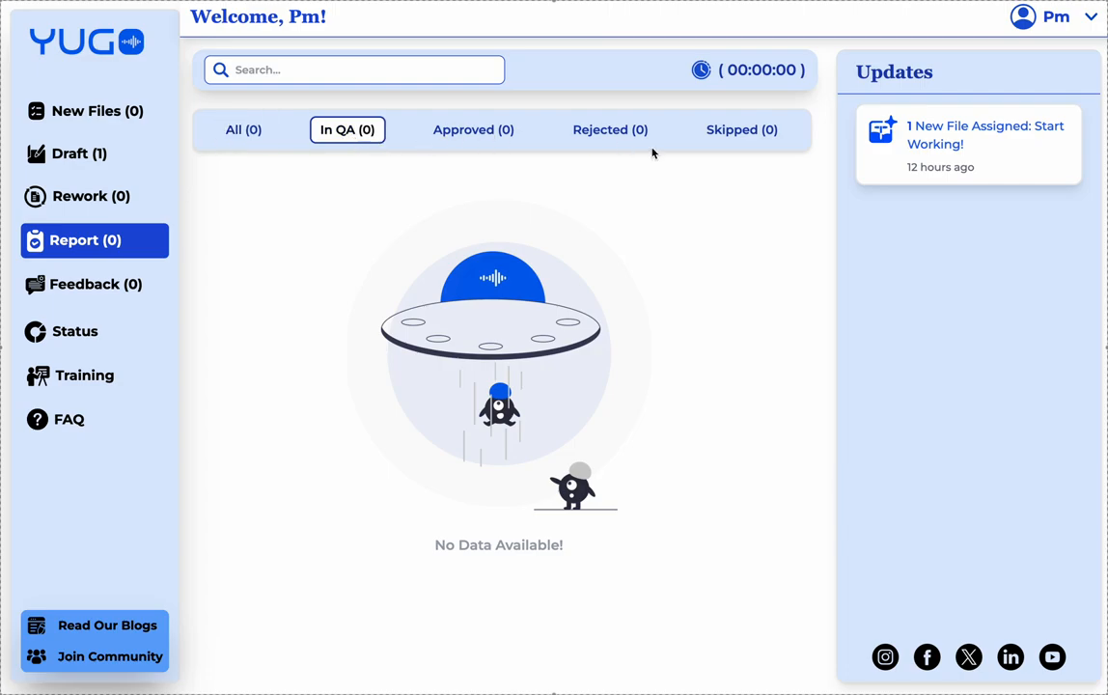
pyautogui.click(103, 290)
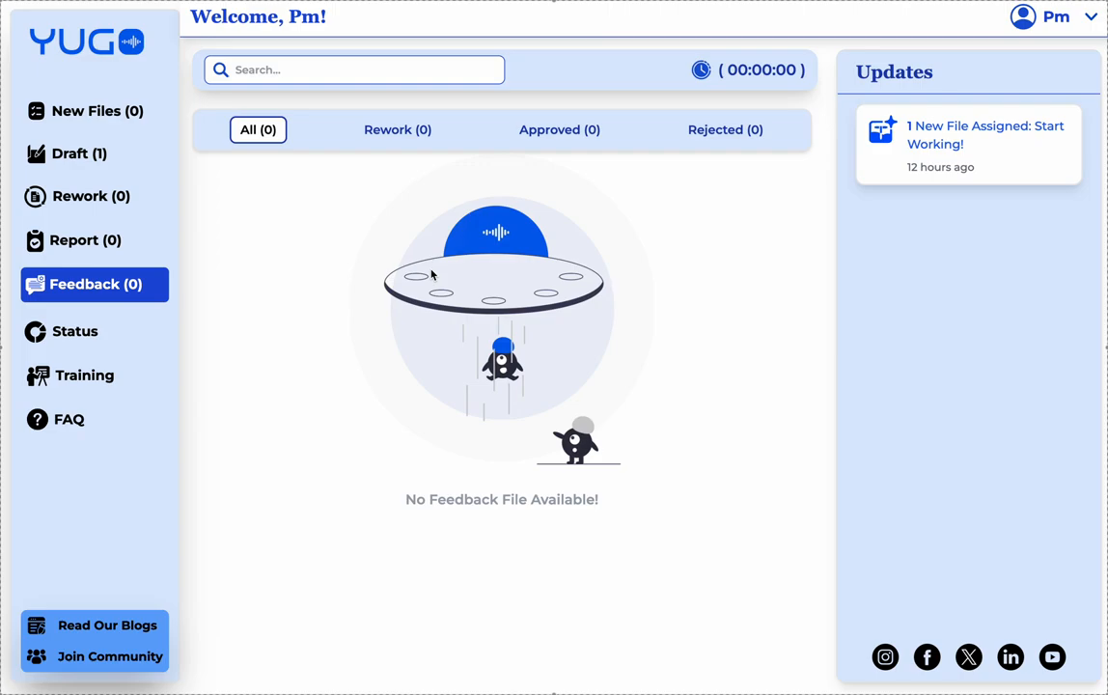
pyautogui.click(100, 340)
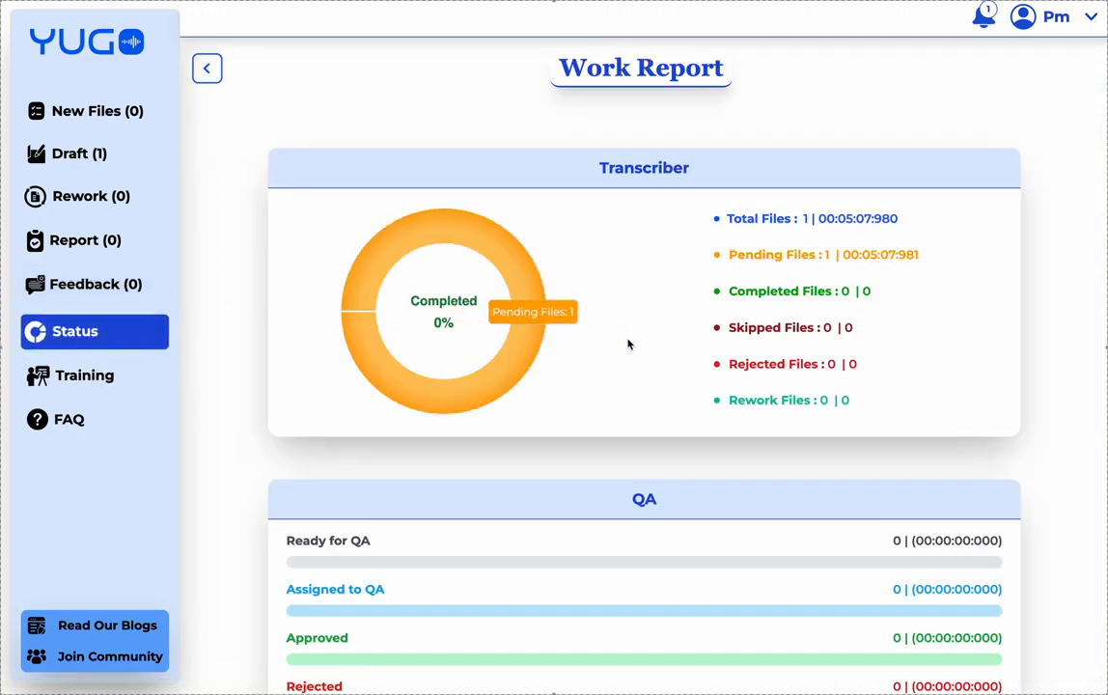
# - Scroll the Work Report, then go back to the Draft list showing Room-No-2 at 75%
pyautogui.scroll(-2, 632, 340)
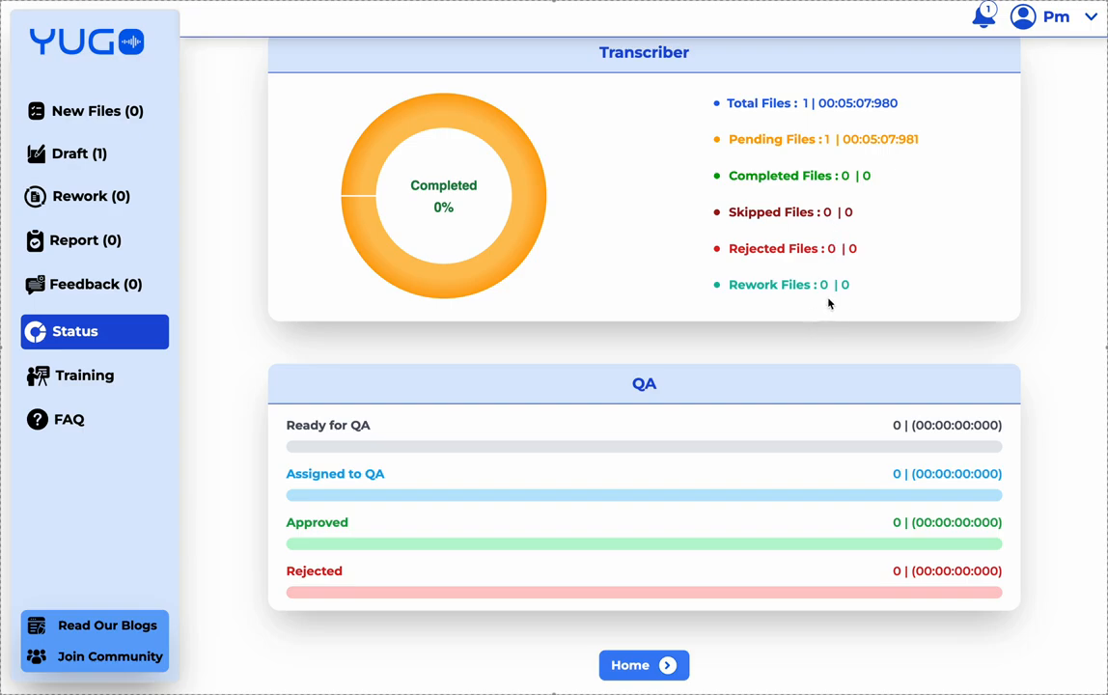
pyautogui.moveTo(396, 272)
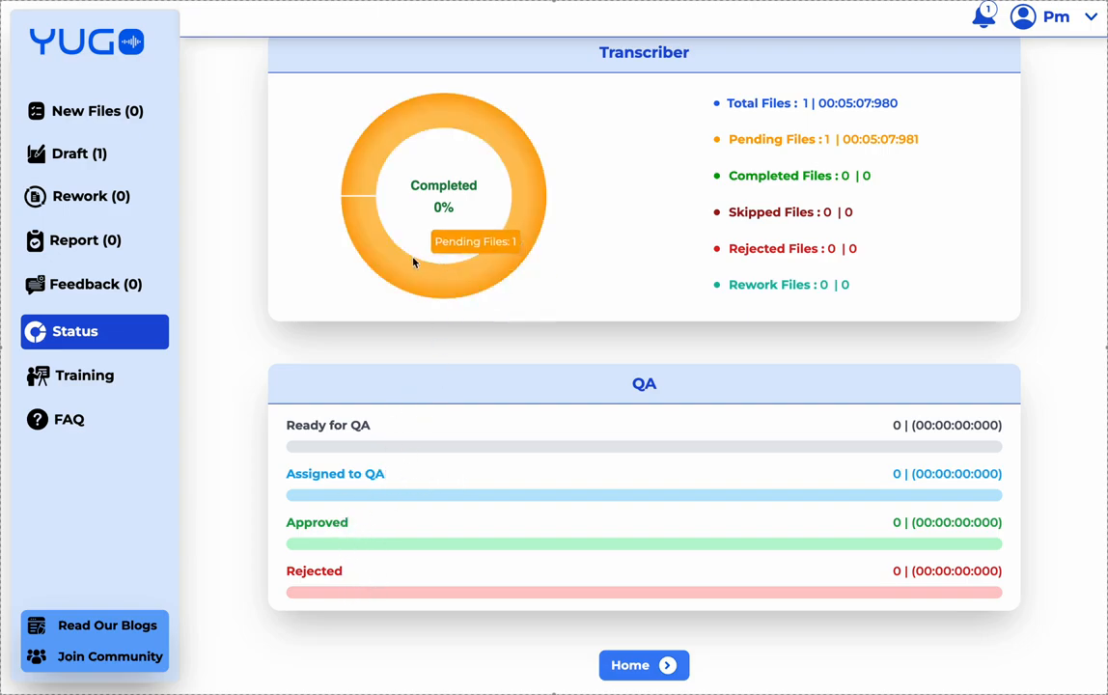
pyautogui.click(109, 155)
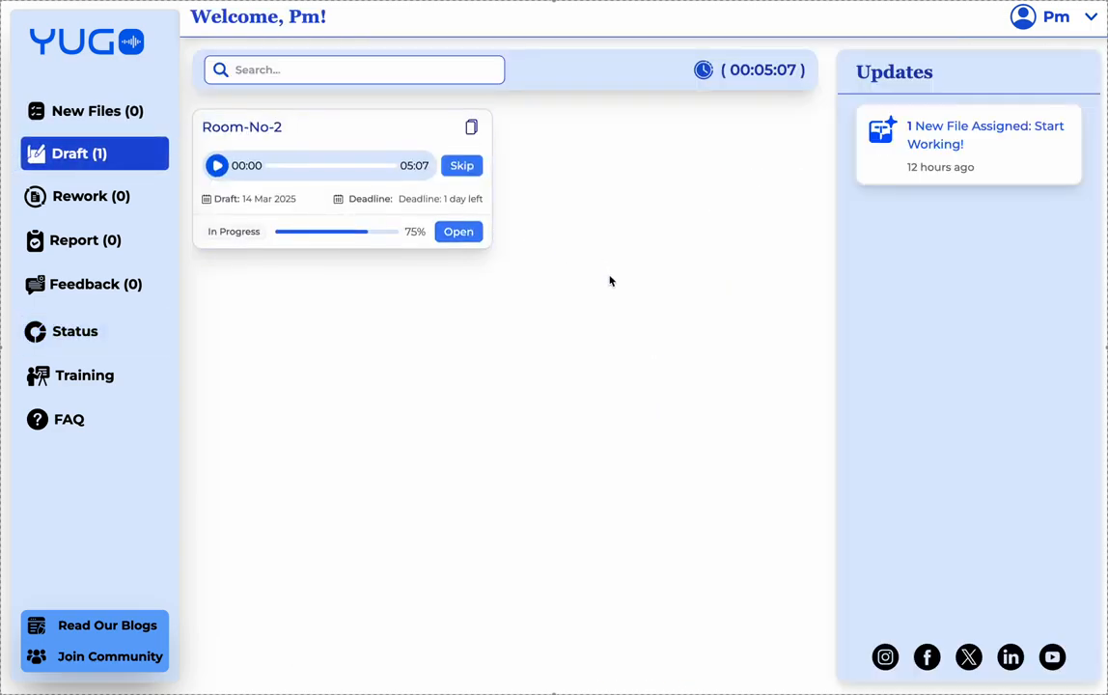